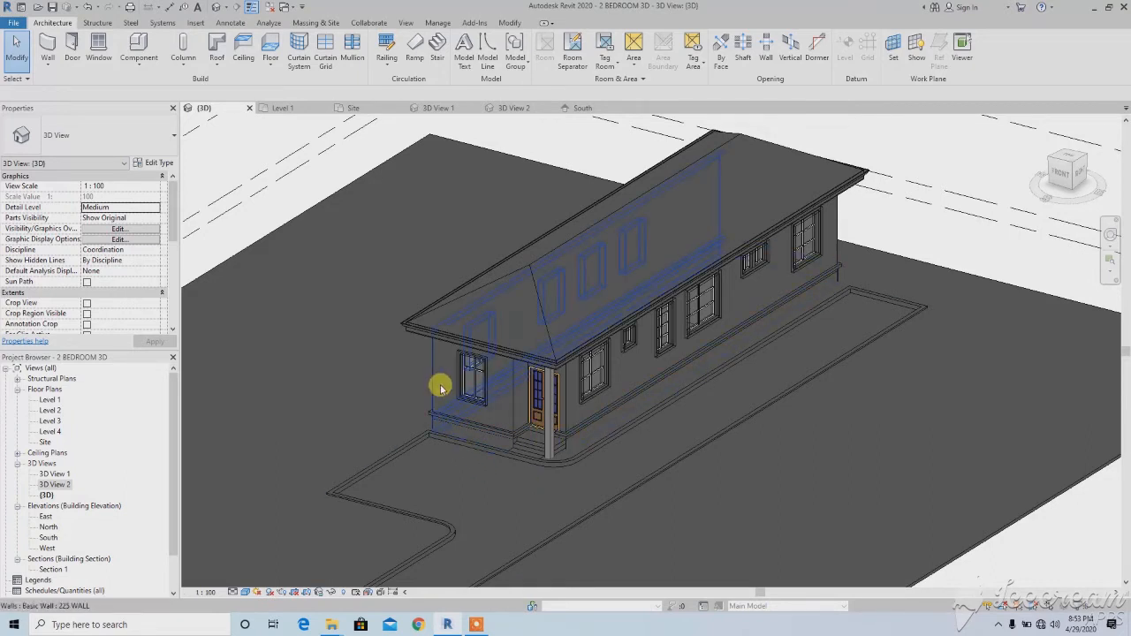
Duplicate the wall type of the short wall beside the entrance door as 225 WALL DEEP.
left_click(504, 398)
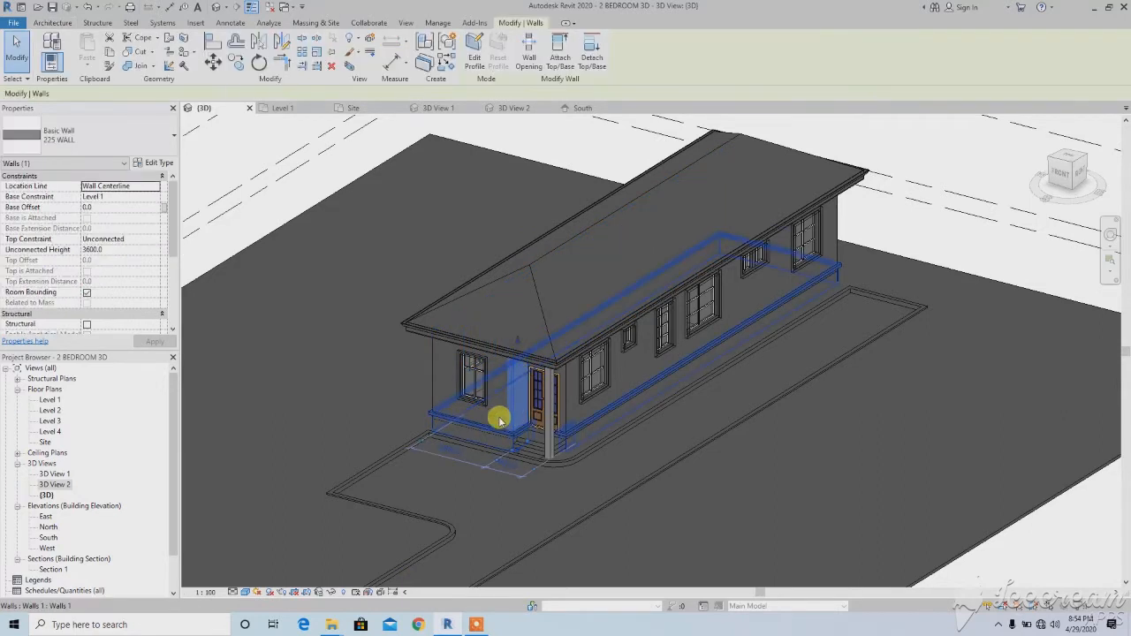
middle_click_drag(500, 396, 449, 433)
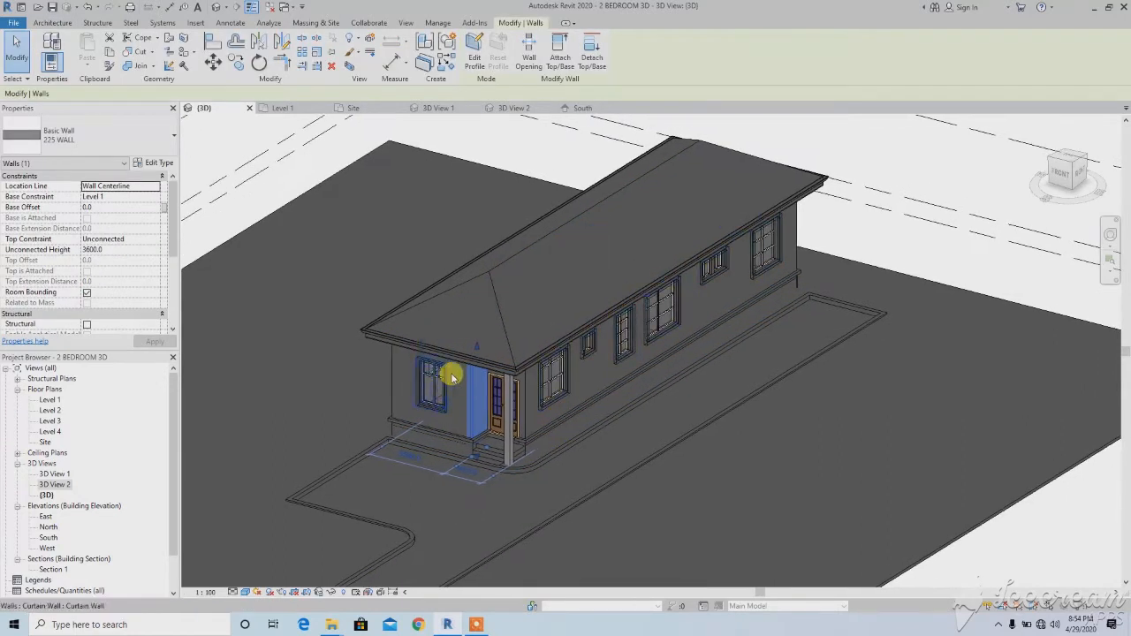
left_click(160, 164)
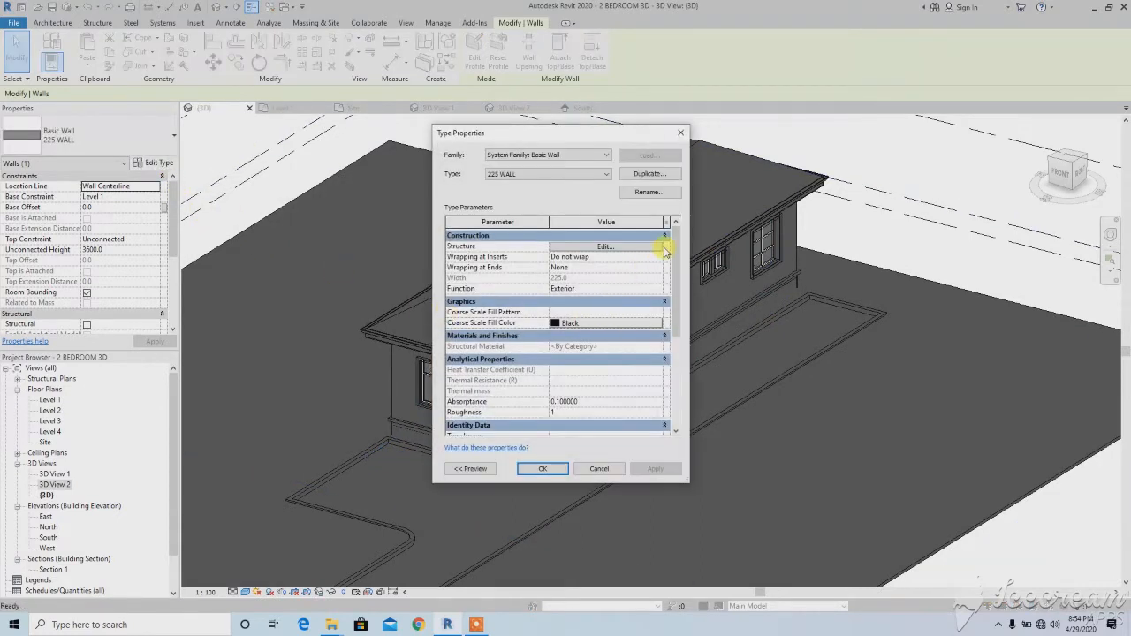
left_click(647, 177)
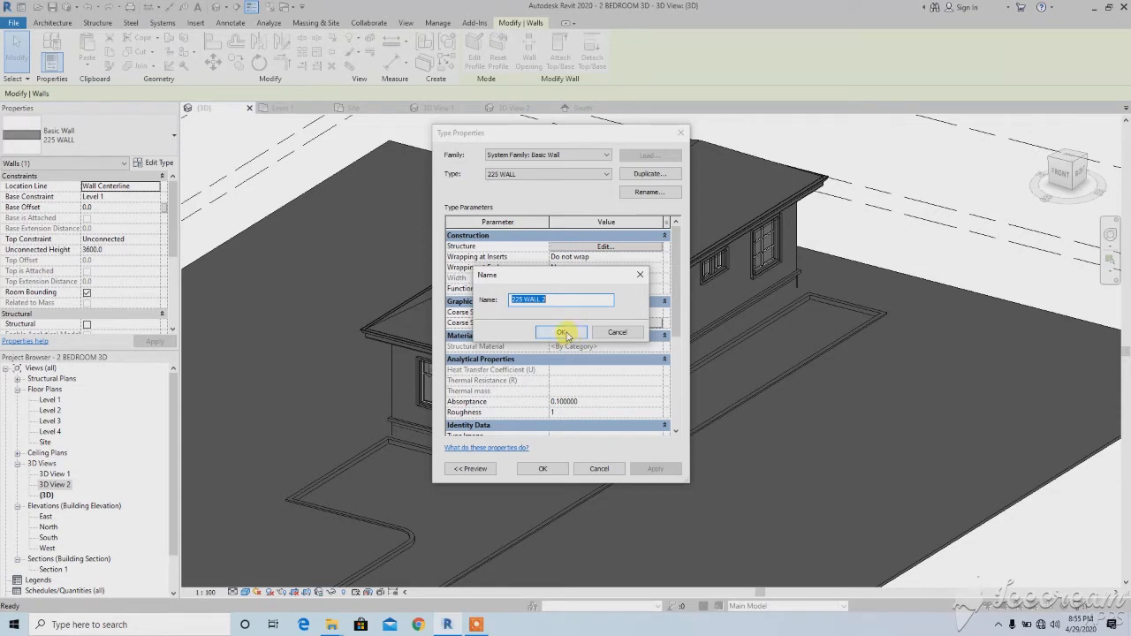
left_click(561, 300)
key("BackSpace")
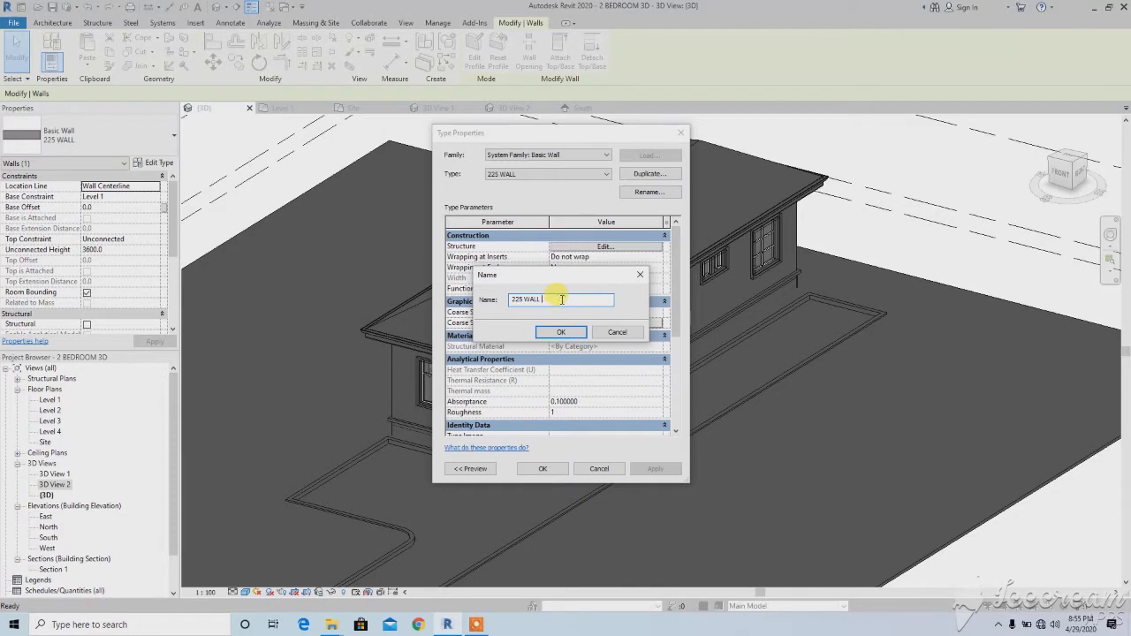
type("DEEP")
left_click(551, 332)
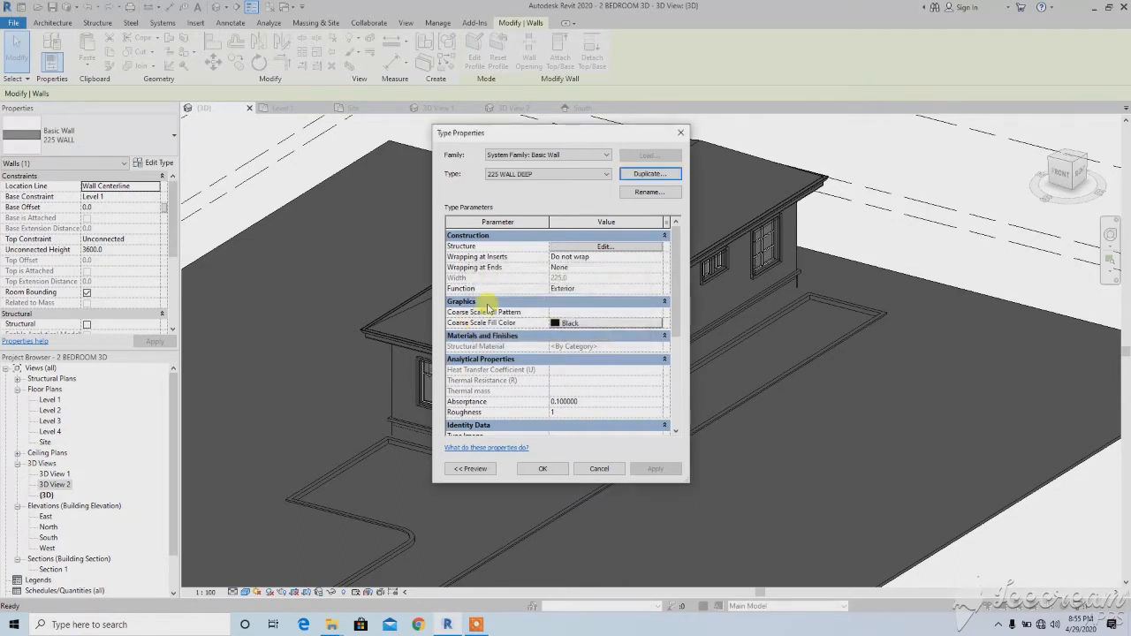
Open the material choice for the Structure [1] layer of the 225 WALL DEEP type and look through the project materials.
left_click(602, 250)
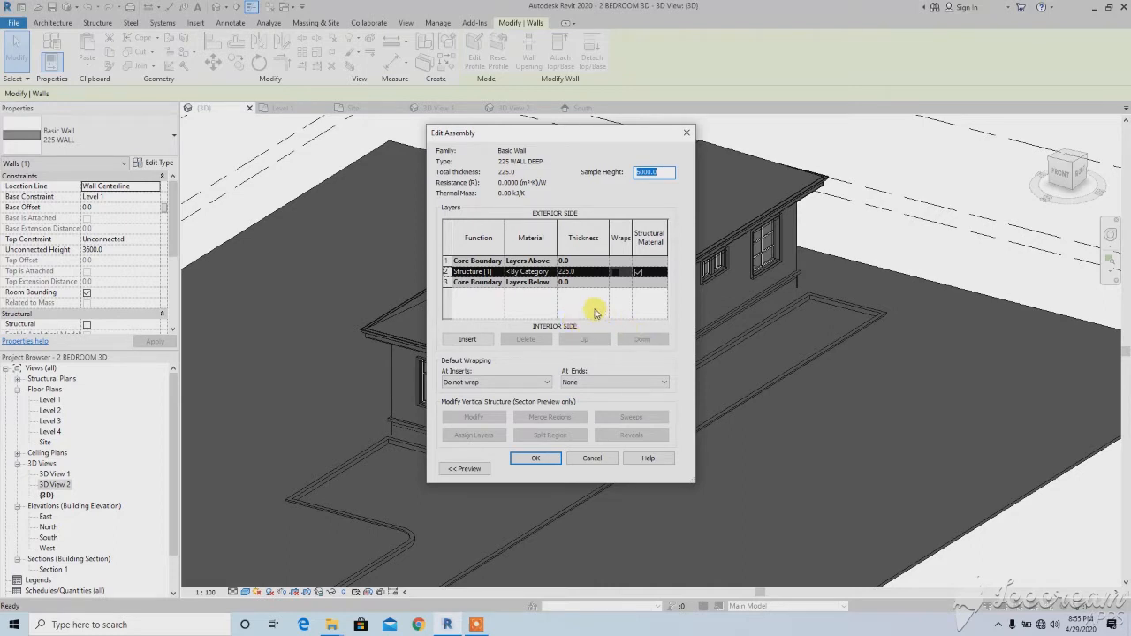
left_click(556, 275)
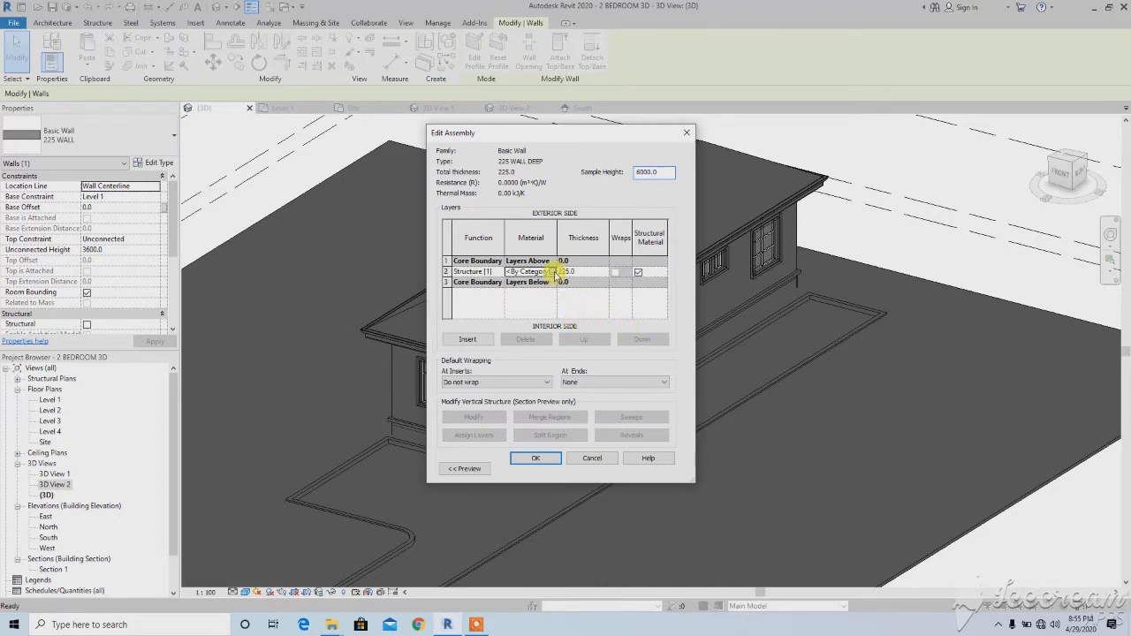
left_click(553, 273)
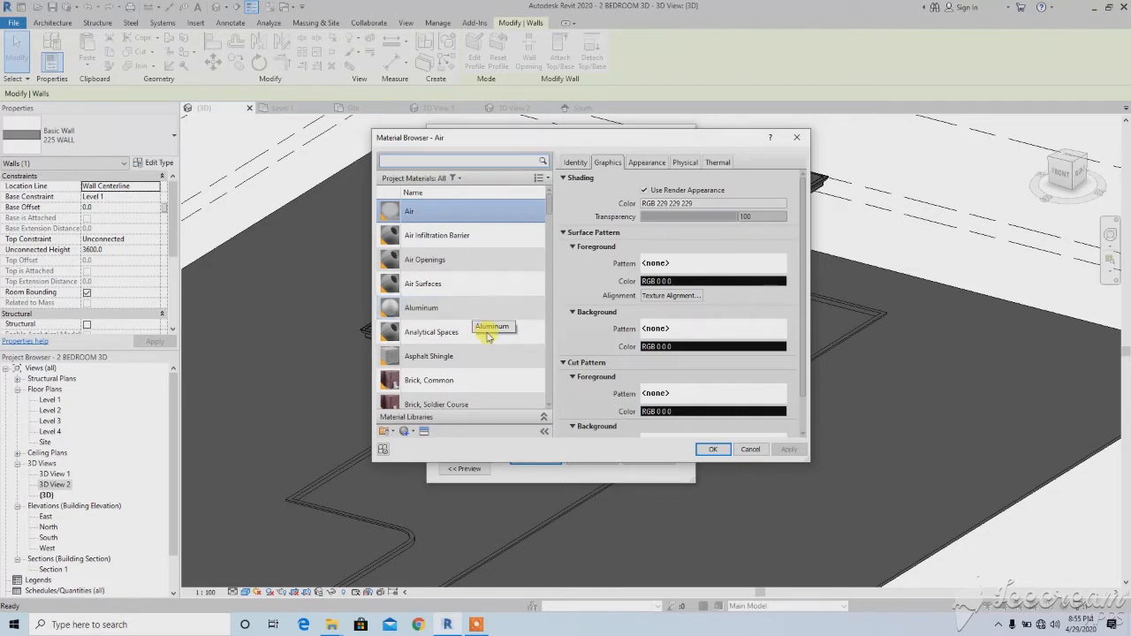
scroll(469, 316, "down", 10)
scroll(469, 316, "down", 6)
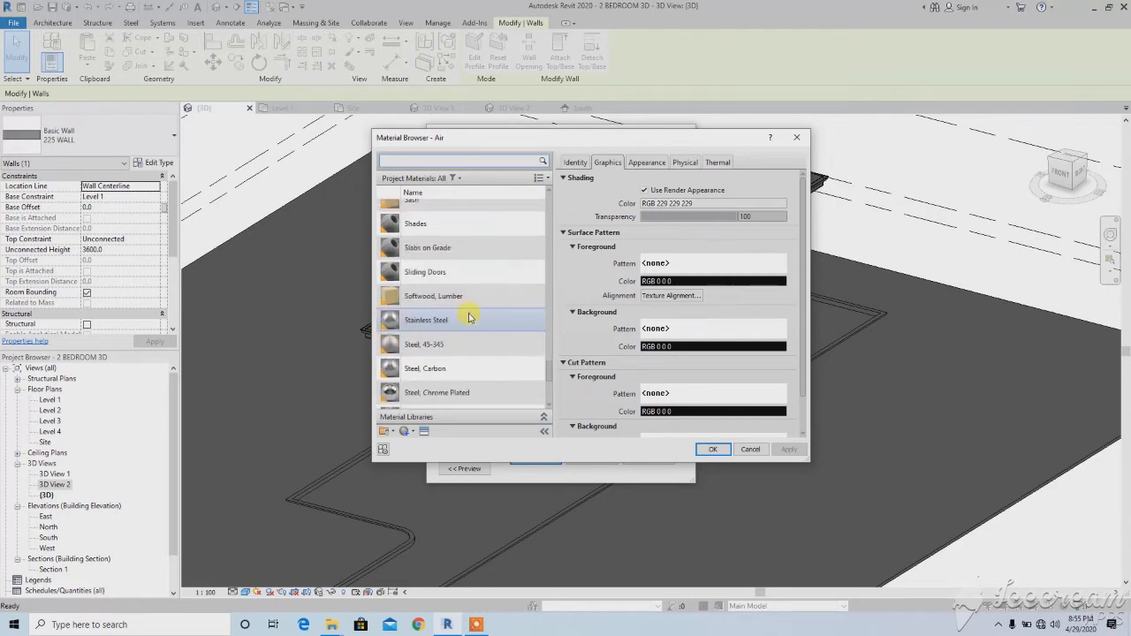
scroll(470, 322, "up", 16)
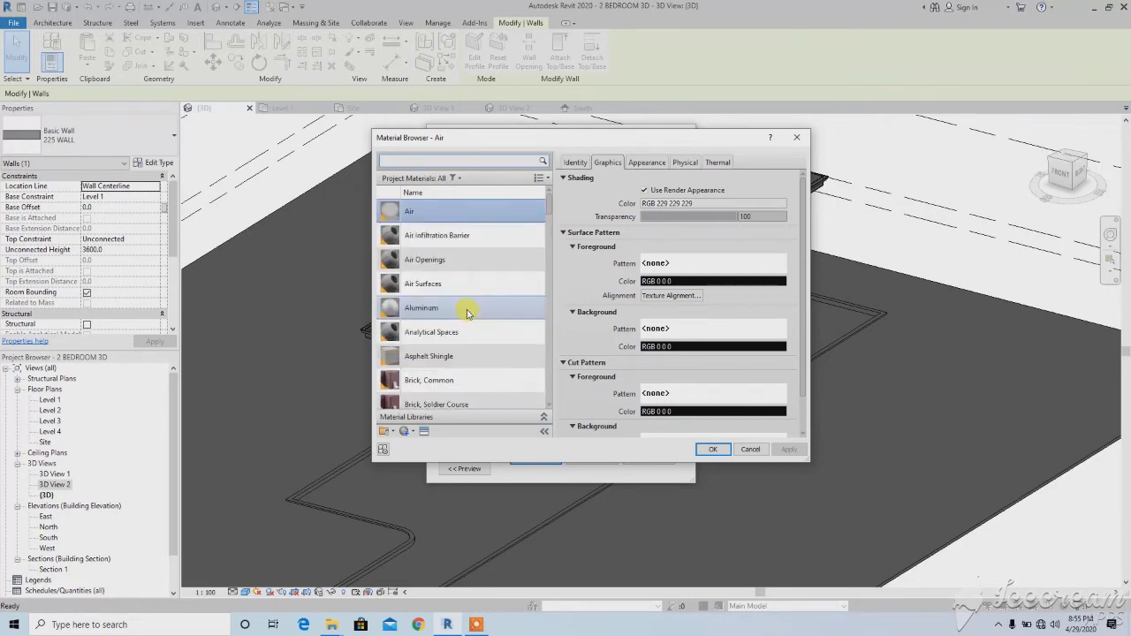
Create a new material and name it WALL DEEP.
left_click(407, 433)
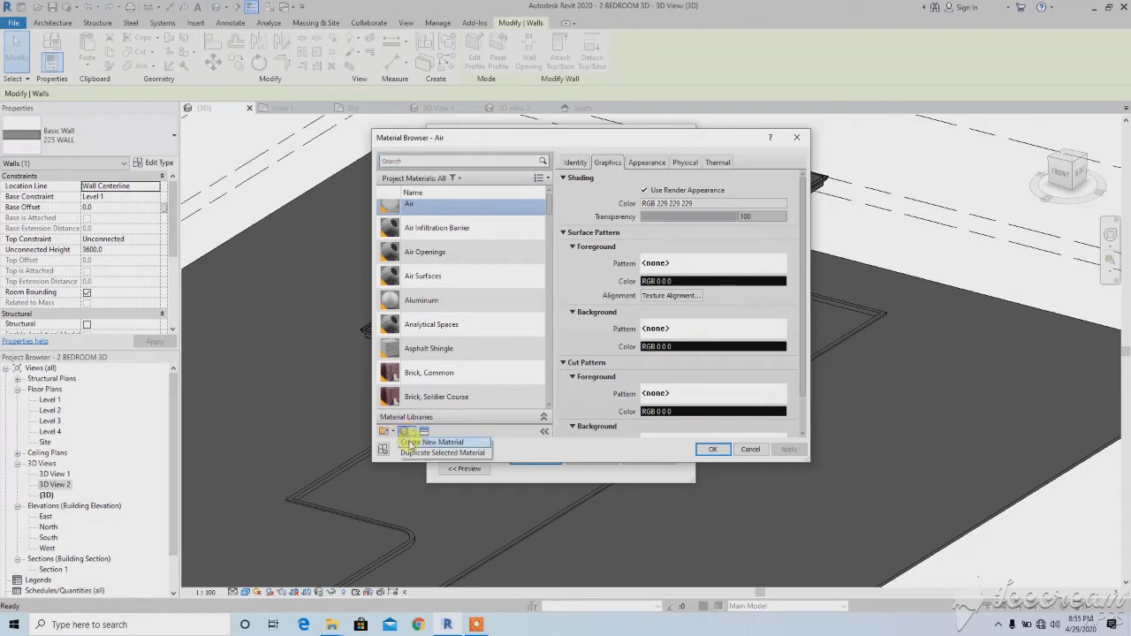
left_click(409, 442)
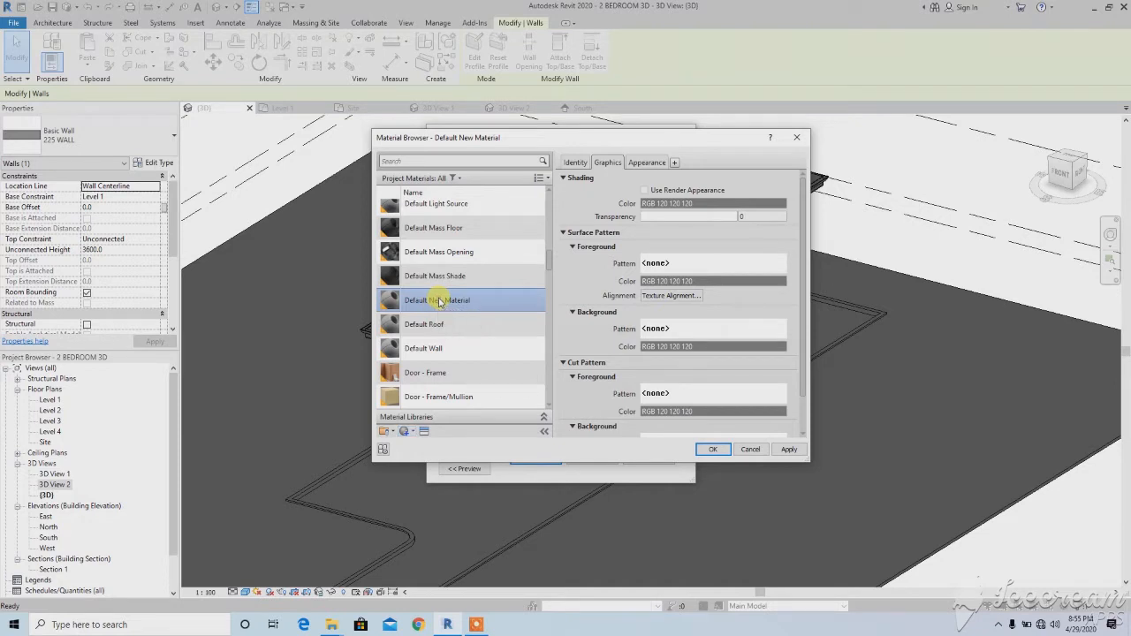
right_click(440, 301)
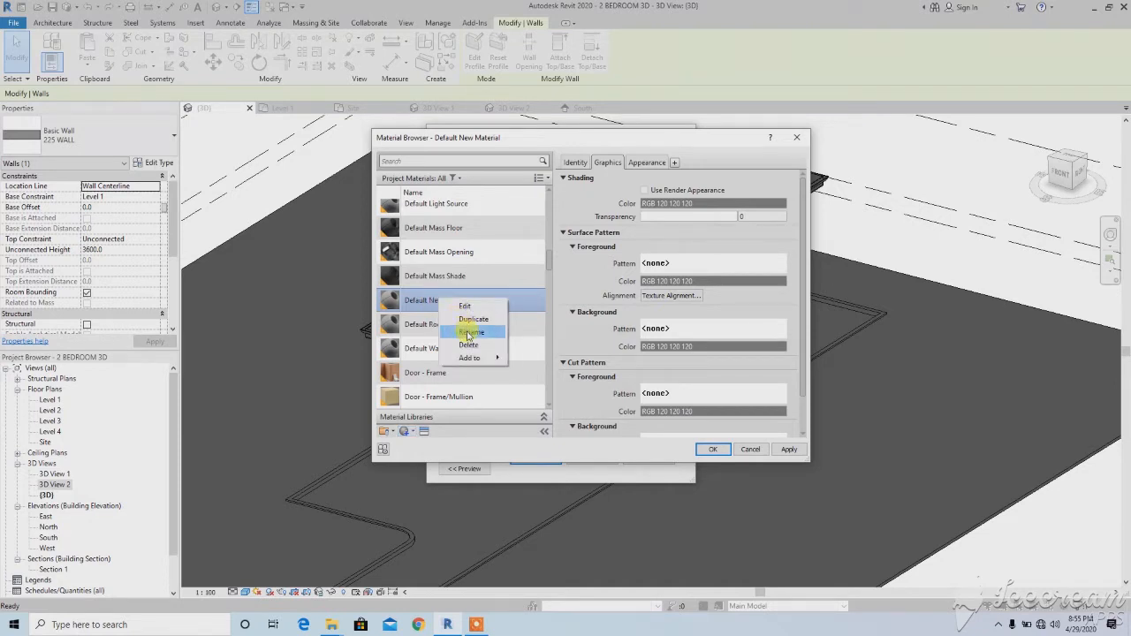
left_click(471, 331)
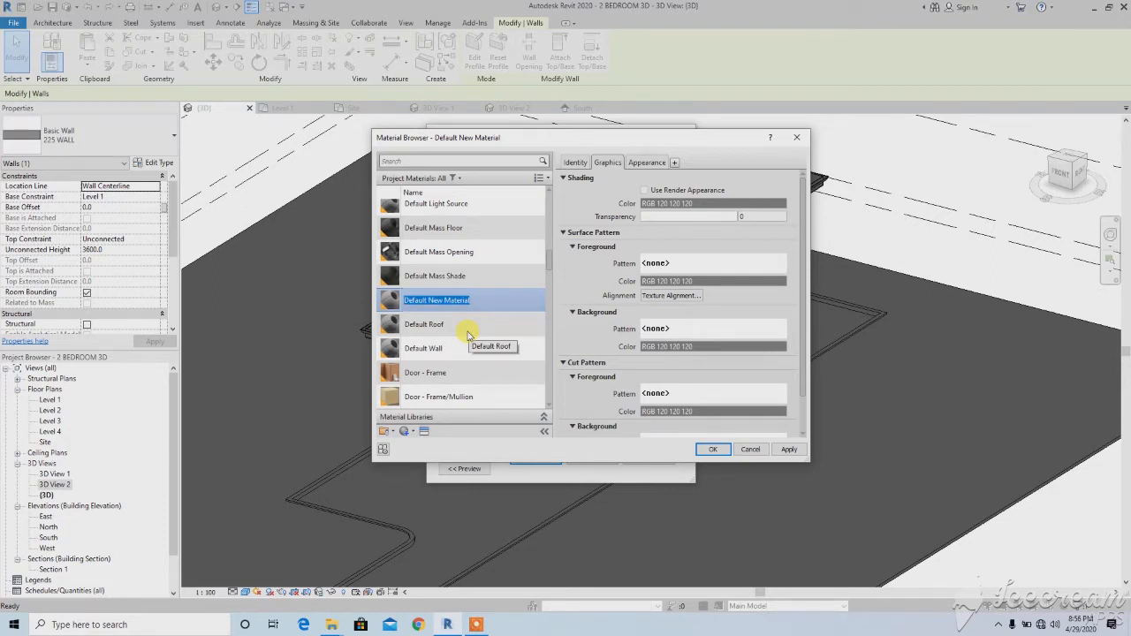
type("WALL DEEP")
key("Return")
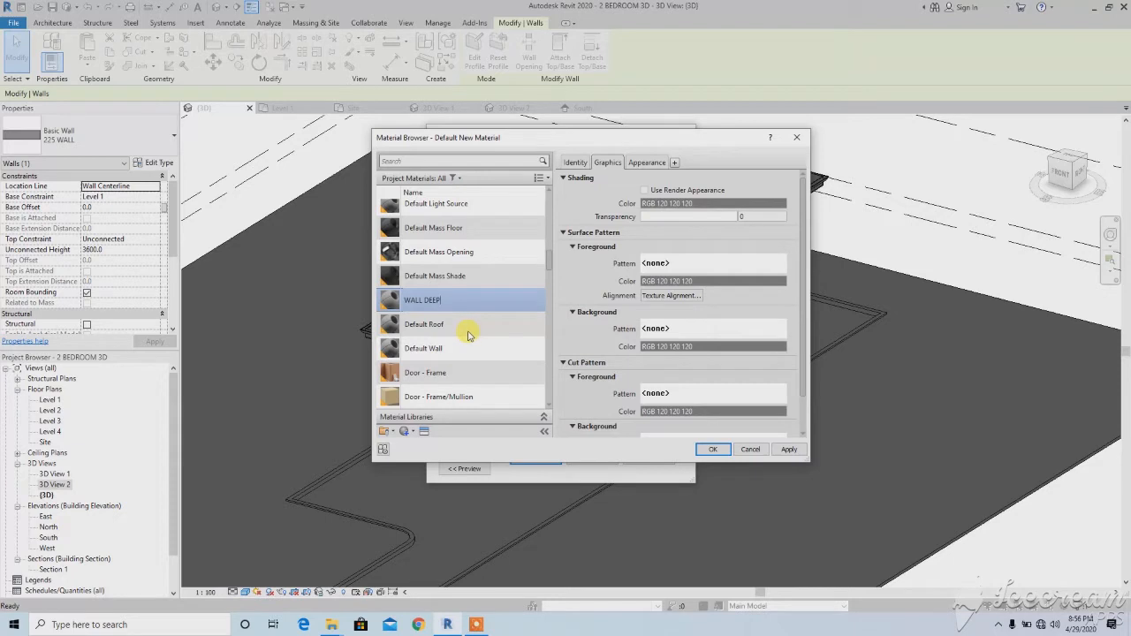
Enable Use Render Appearance for the shading of the WALL DEEP material.
left_click(408, 301)
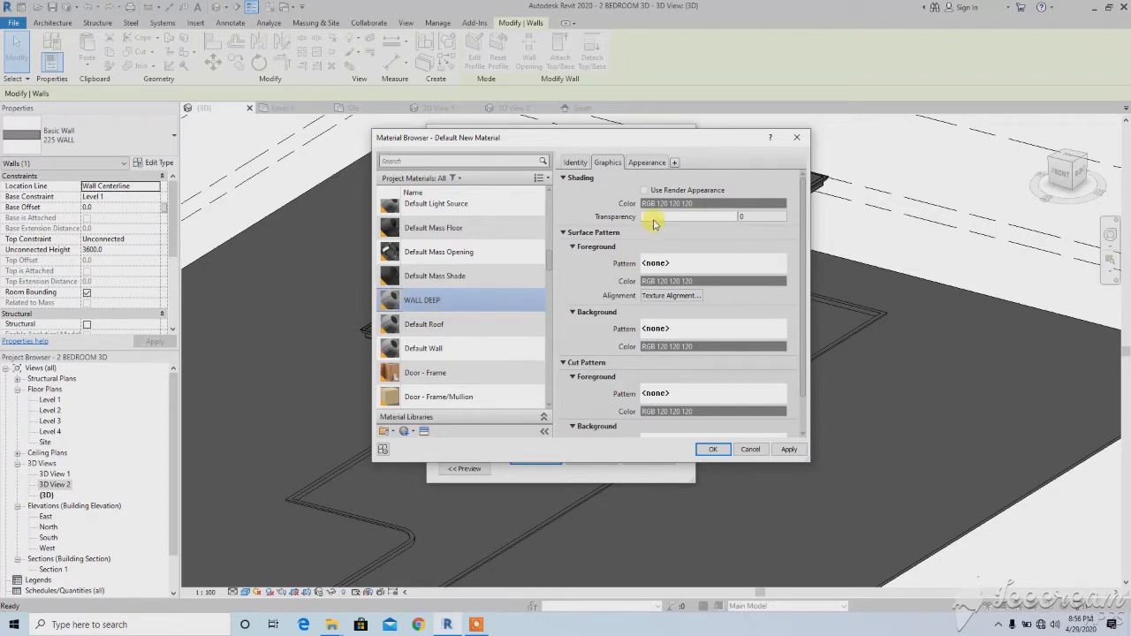
left_click(622, 194)
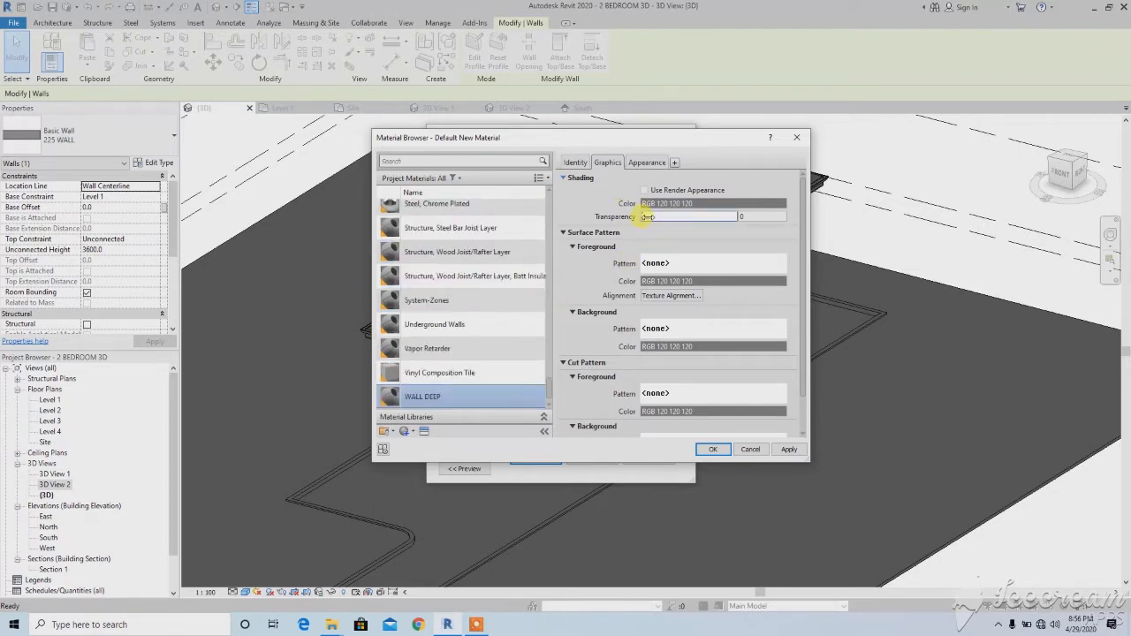
left_click(645, 191)
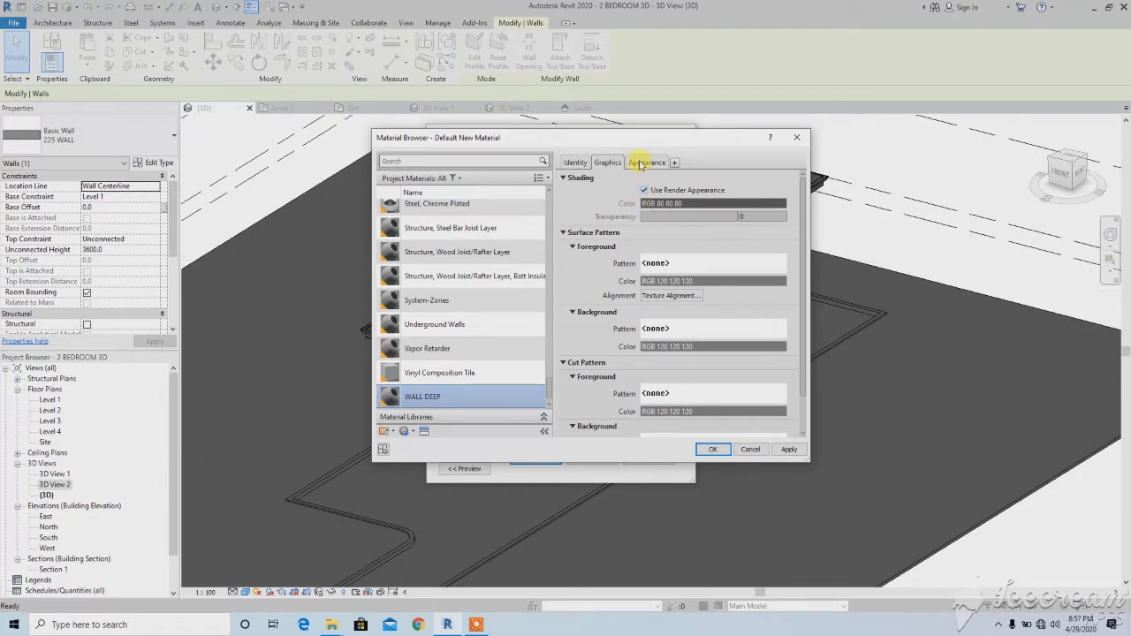
Open the PANTONE color picker for the WALL DEEP material's generic appearance color.
left_click(643, 163)
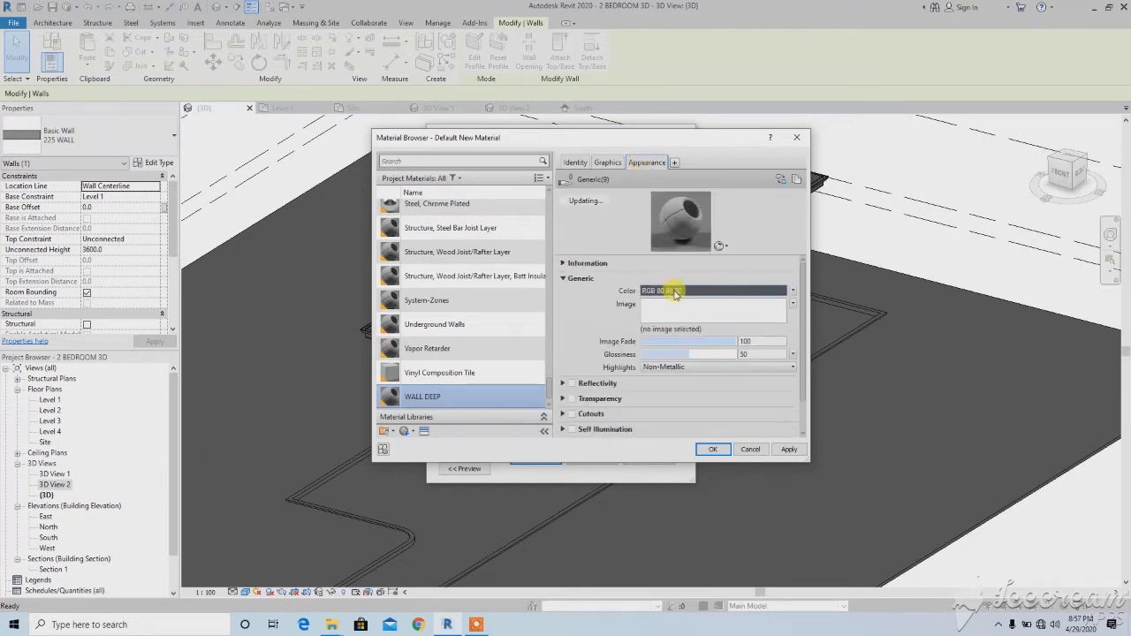
left_click(674, 293)
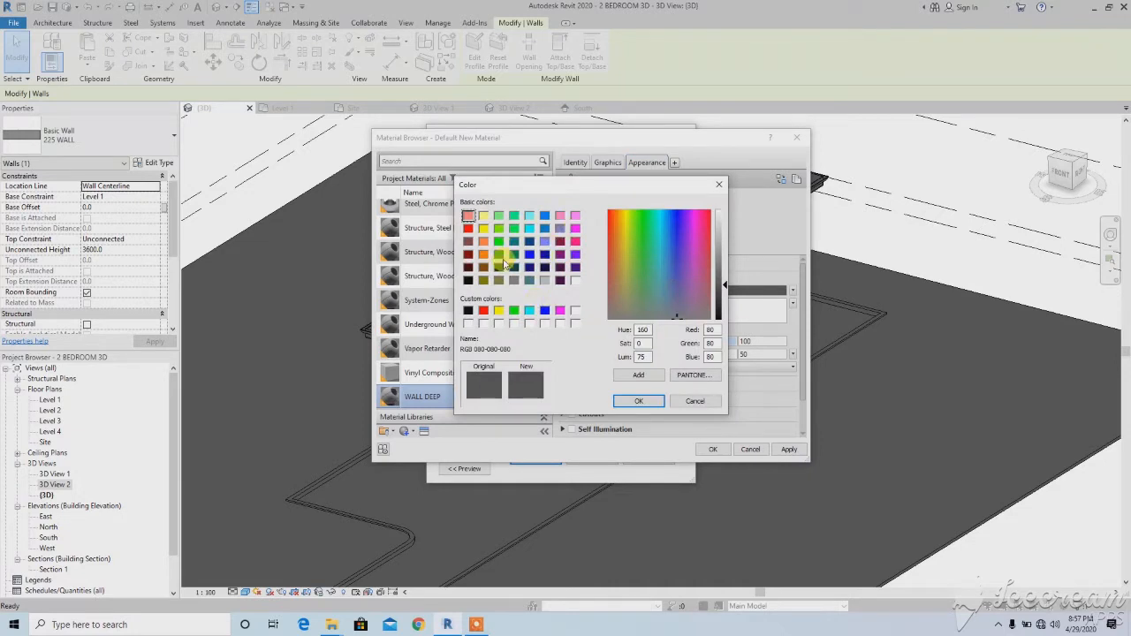
left_click(693, 377)
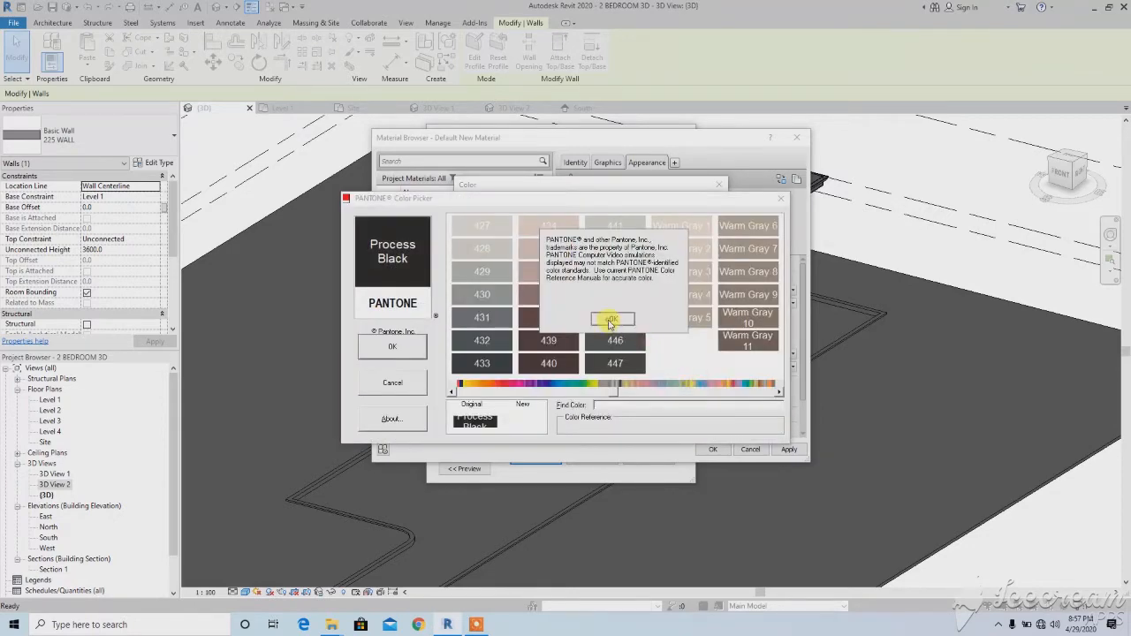
left_click(611, 320)
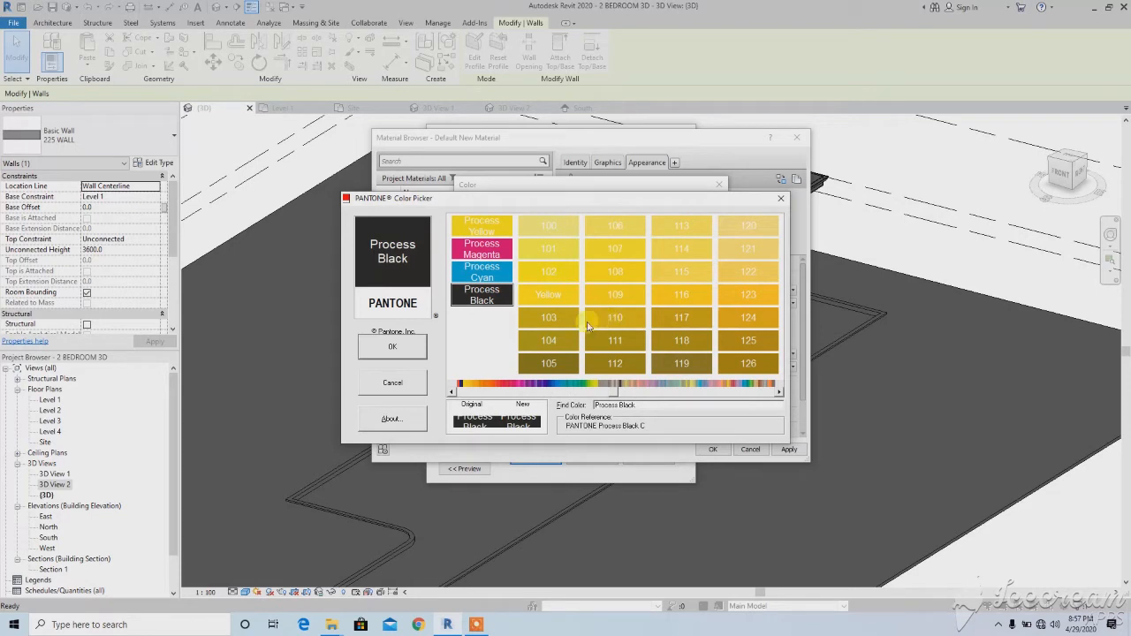
Browse the PANTONE swatches and choose the dark blue-gray 7546 as the appearance color.
left_click(779, 393)
left_click_drag(779, 393, 780, 393)
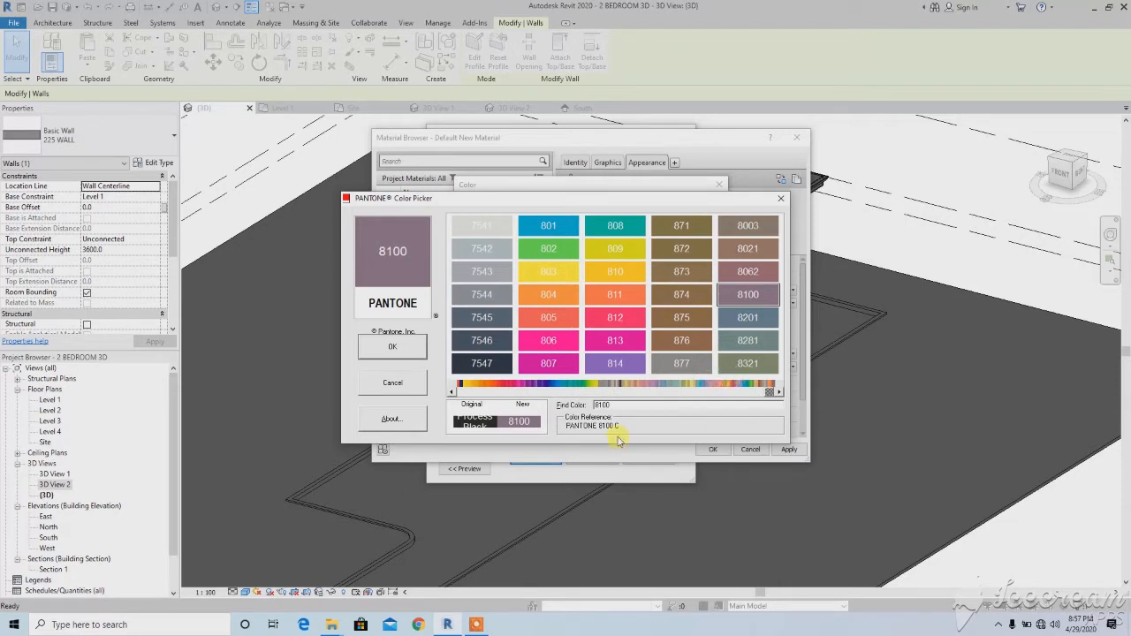
left_click(452, 394)
left_click(453, 394)
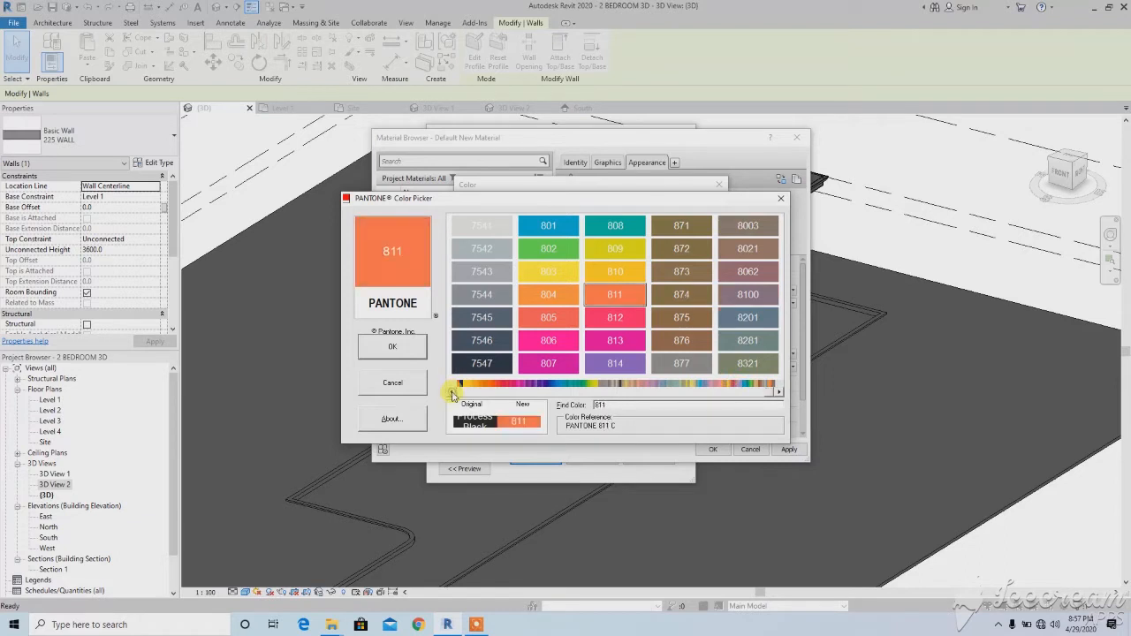
left_click(452, 394)
left_click(452, 394)
left_click(453, 394)
left_click(452, 394)
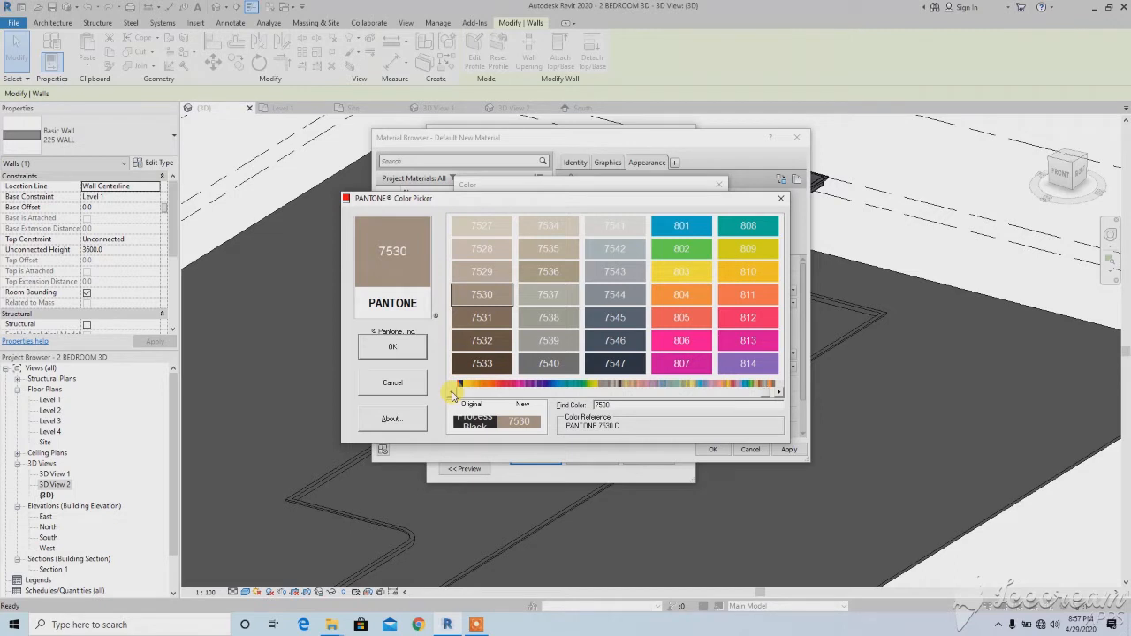
left_click(593, 365)
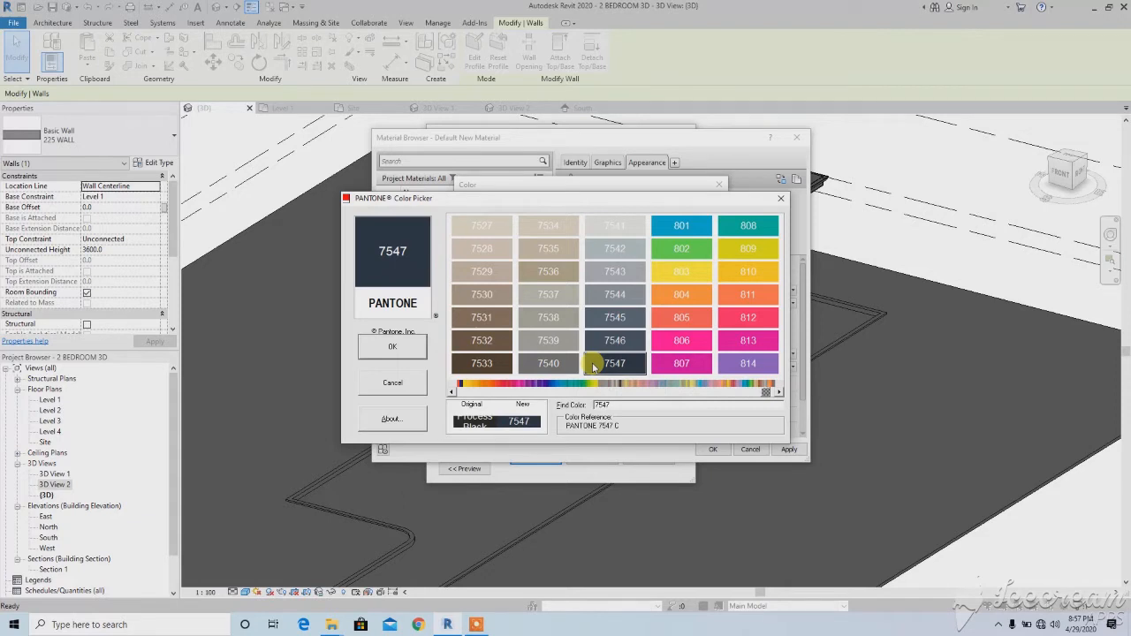
left_click(599, 346)
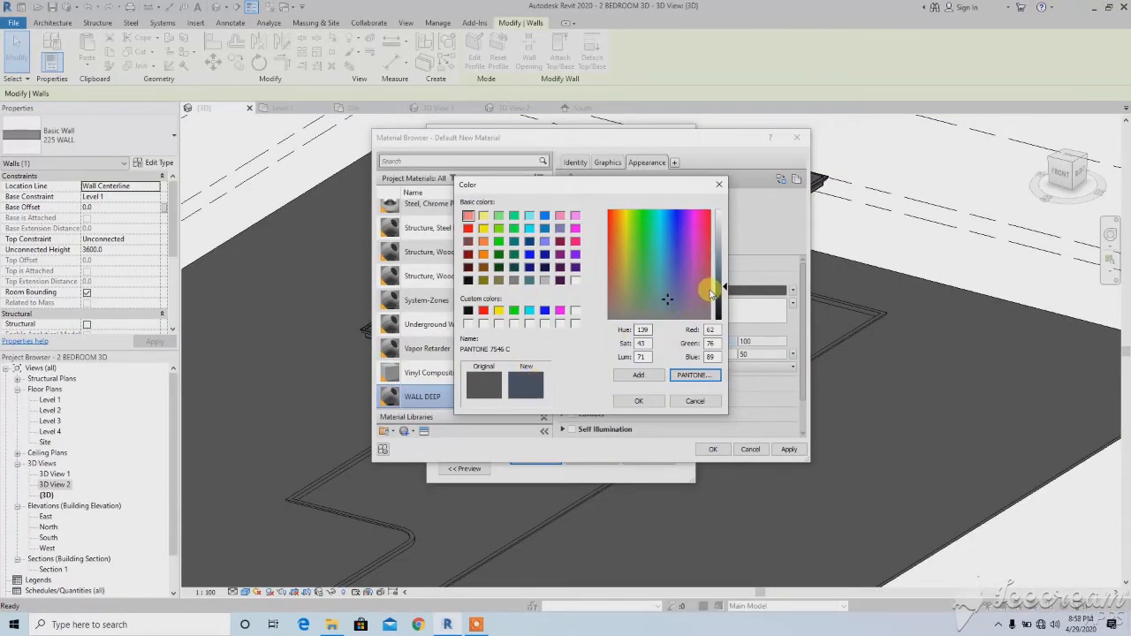
Darken the appearance color to RGB 34 41 49 and apply it to the WALL DEEP material.
left_click_drag(722, 289, 723, 309)
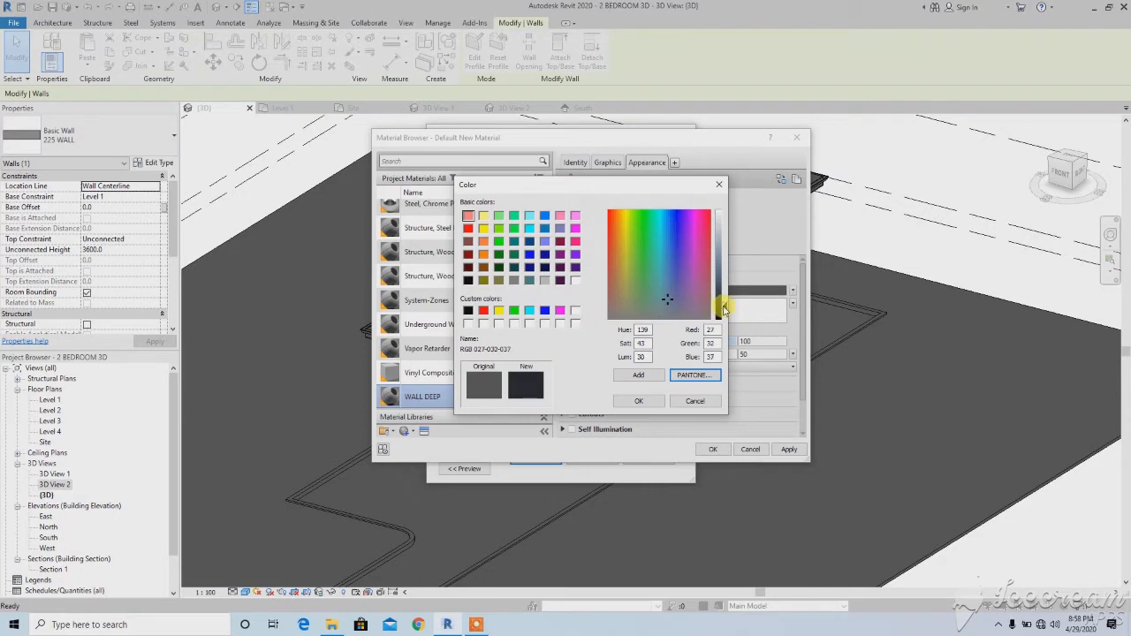
left_click(641, 400)
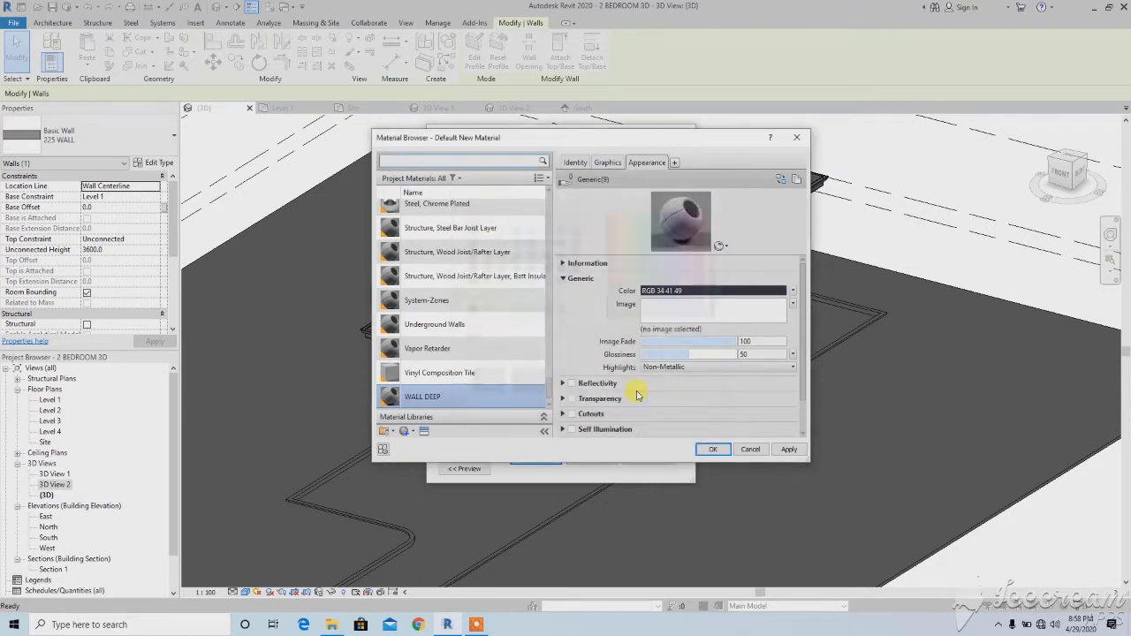
left_click(789, 450)
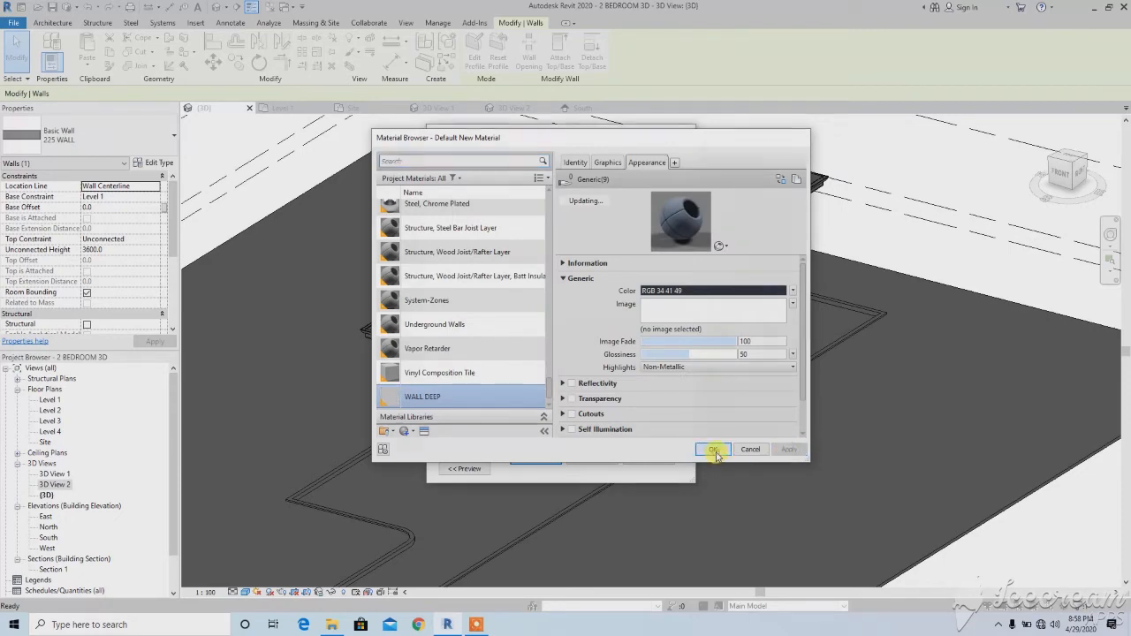
Confirm WALL DEEP as the structure material of the 225 WALL DEEP wall type and deselect the wall.
left_click(714, 450)
left_click(537, 457)
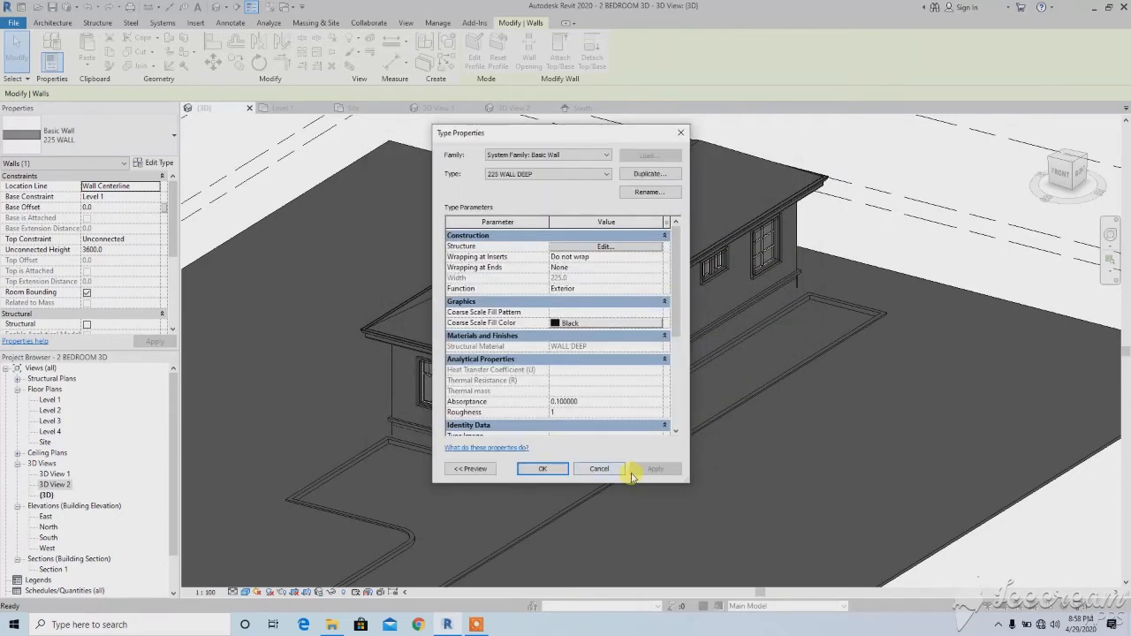
left_click(543, 469)
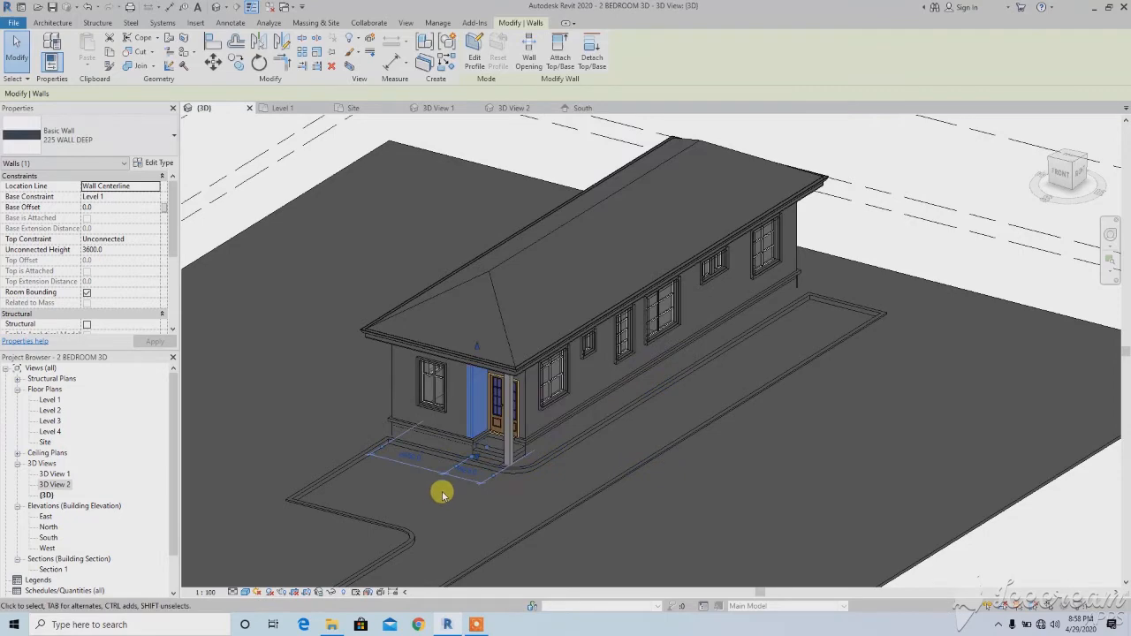
scroll(464, 404, "up", 5)
left_click(255, 336)
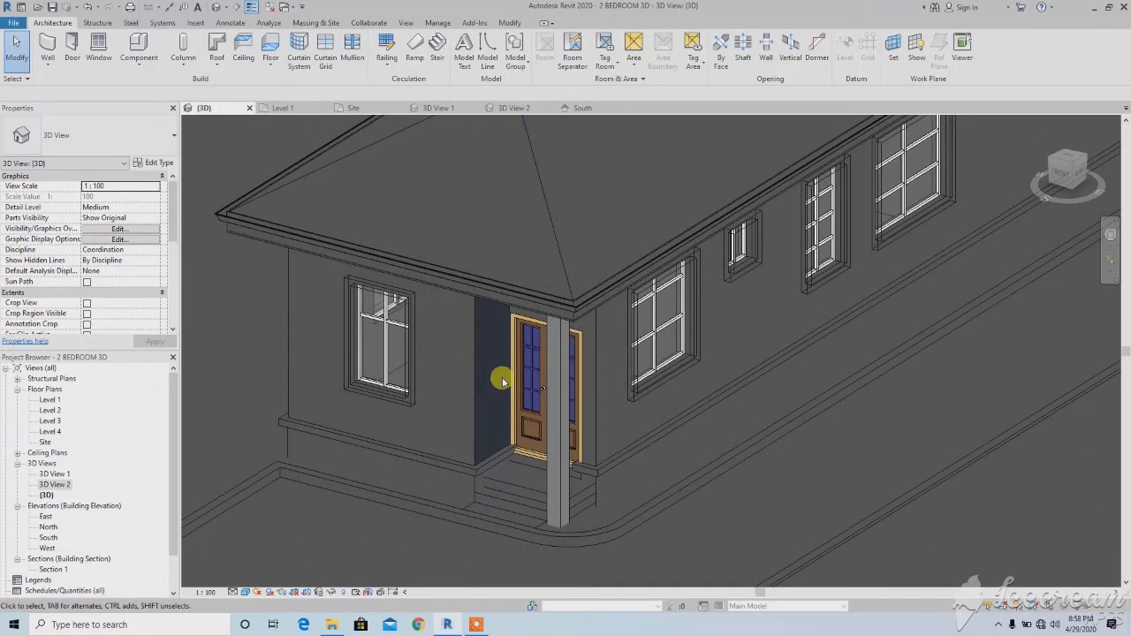
scroll(551, 517, "down", 4)
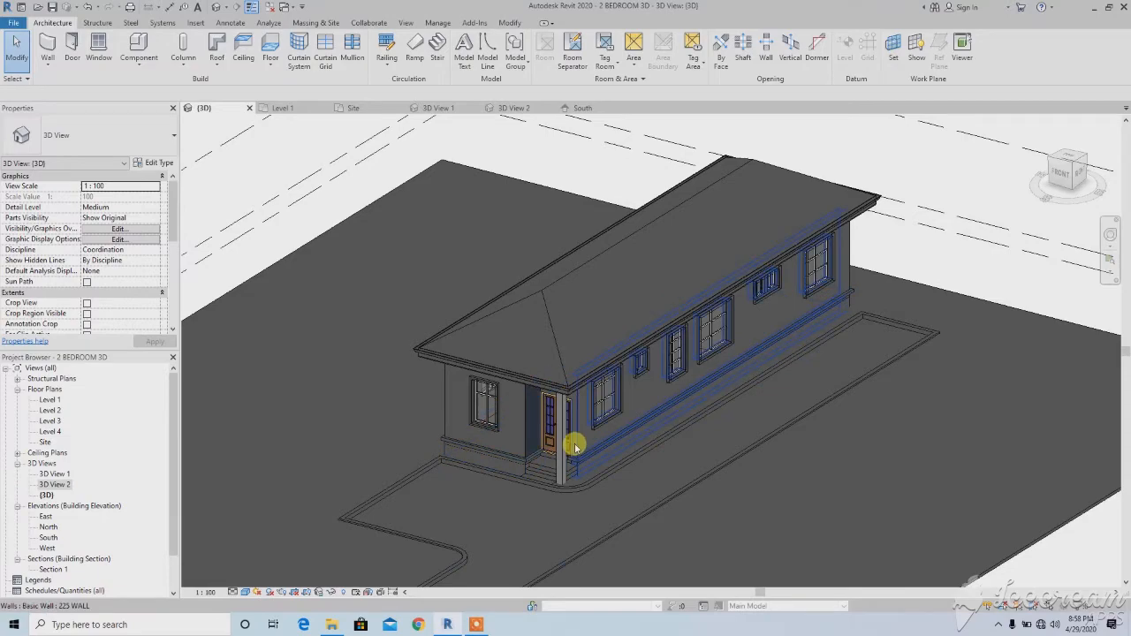
Change the wall containing the entrance door from its current type to 225 WALL DEEP and deselect it.
scroll(574, 448, "down", 2)
mouse_move(568, 433)
middle_mouse_down("shift")
mouse_move(504, 455)
mouse_move(737, 418)
mouse_move(457, 445)
mouse_move(492, 434)
mouse_move(555, 445)
middle_mouse_up("shift")
scroll(554, 445, "up", 5)
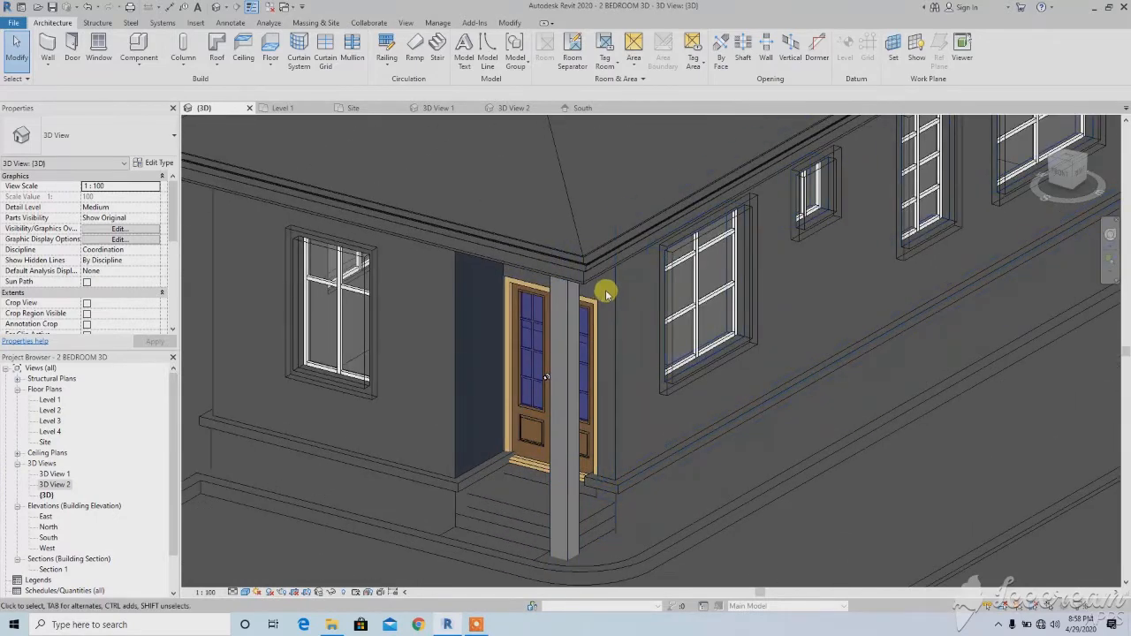
left_click(506, 275)
scroll(654, 394, "down", 6)
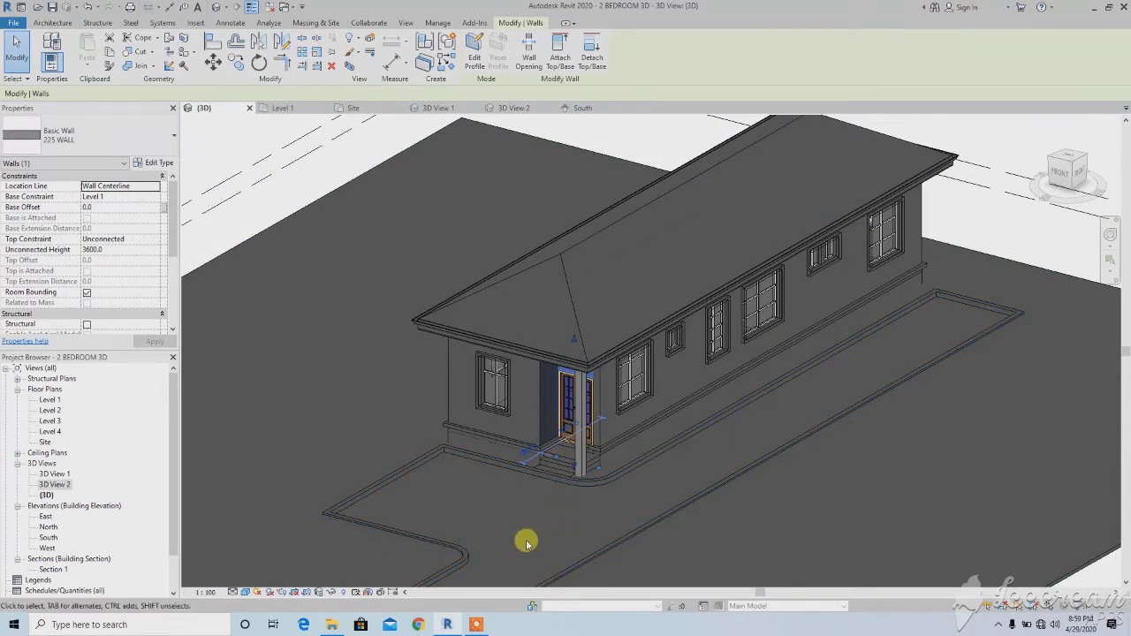
left_click(152, 163)
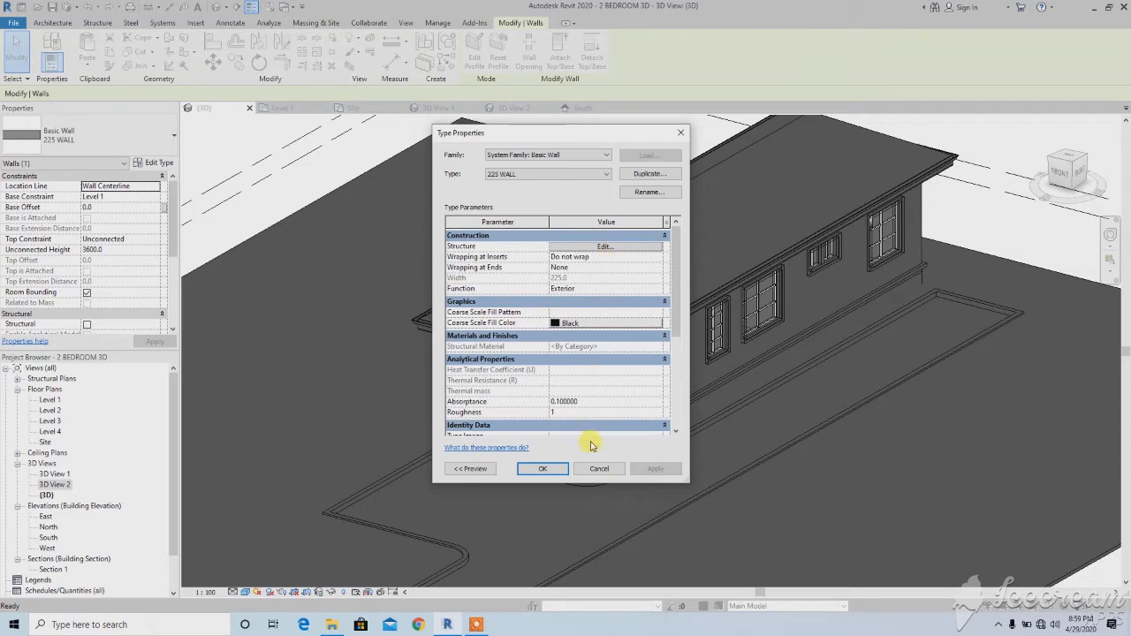
left_click(608, 470)
left_click(587, 380)
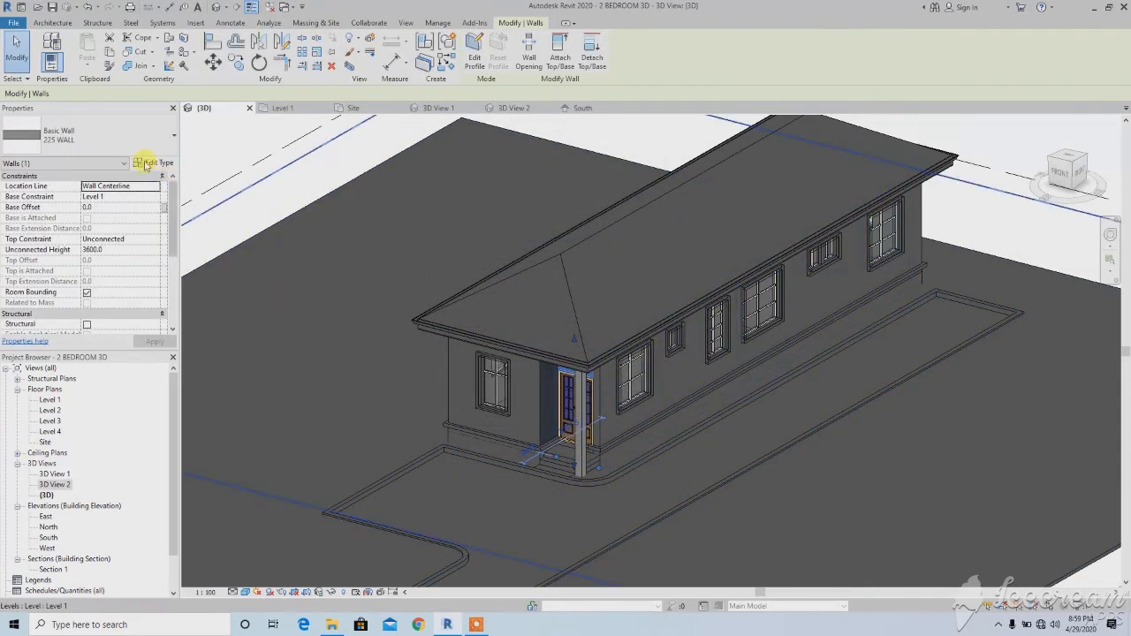
left_click(112, 150)
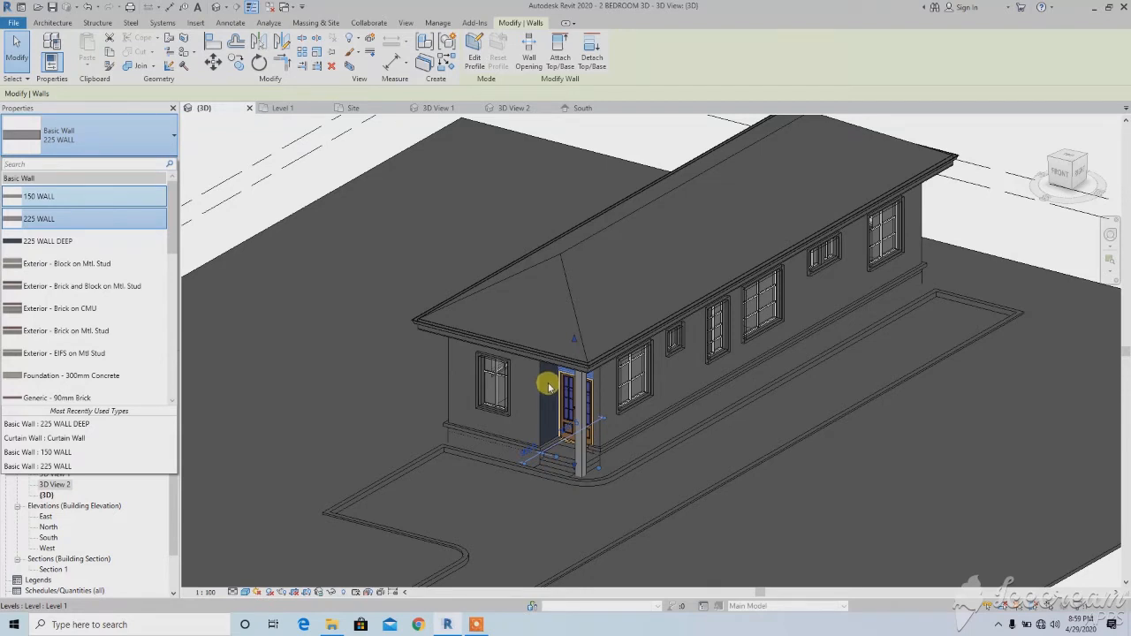
left_click(49, 244)
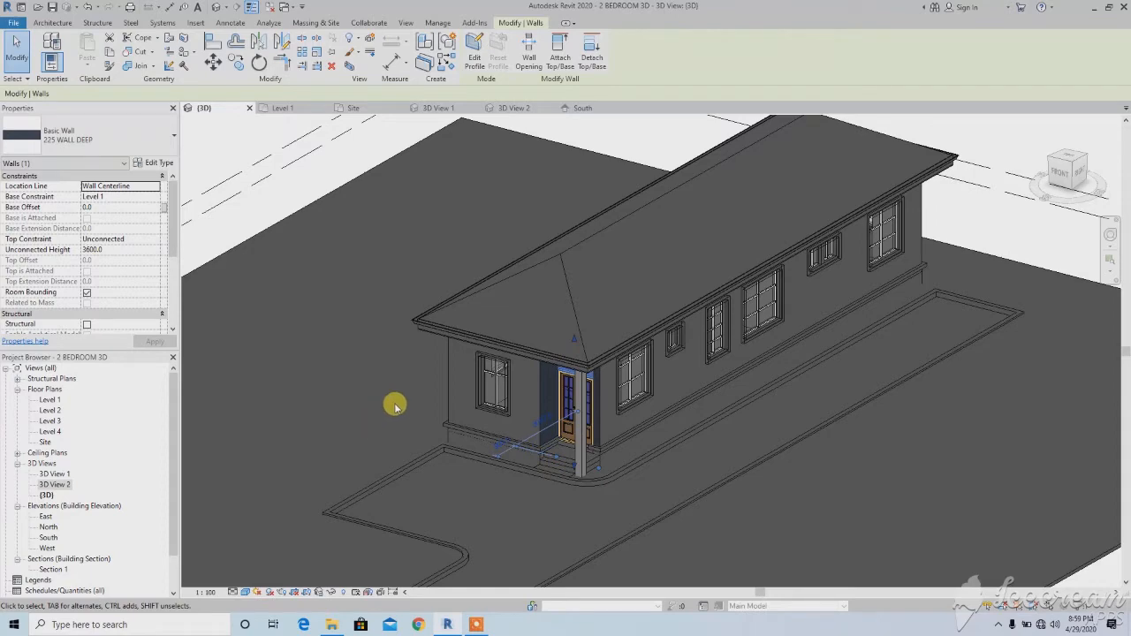
key("Escape")
middle_click_drag(436, 421, 533, 451, "shift")
scroll(533, 450, "up", 4)
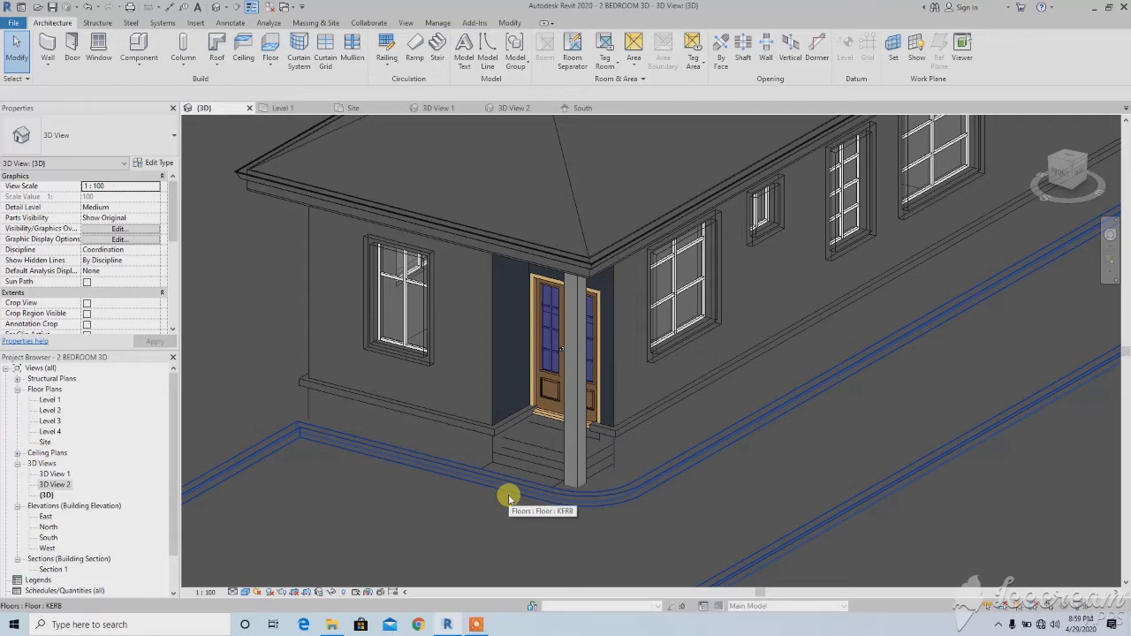
scroll(509, 499, "down", 6)
middle_click_drag(430, 449, 622, 417, "shift")
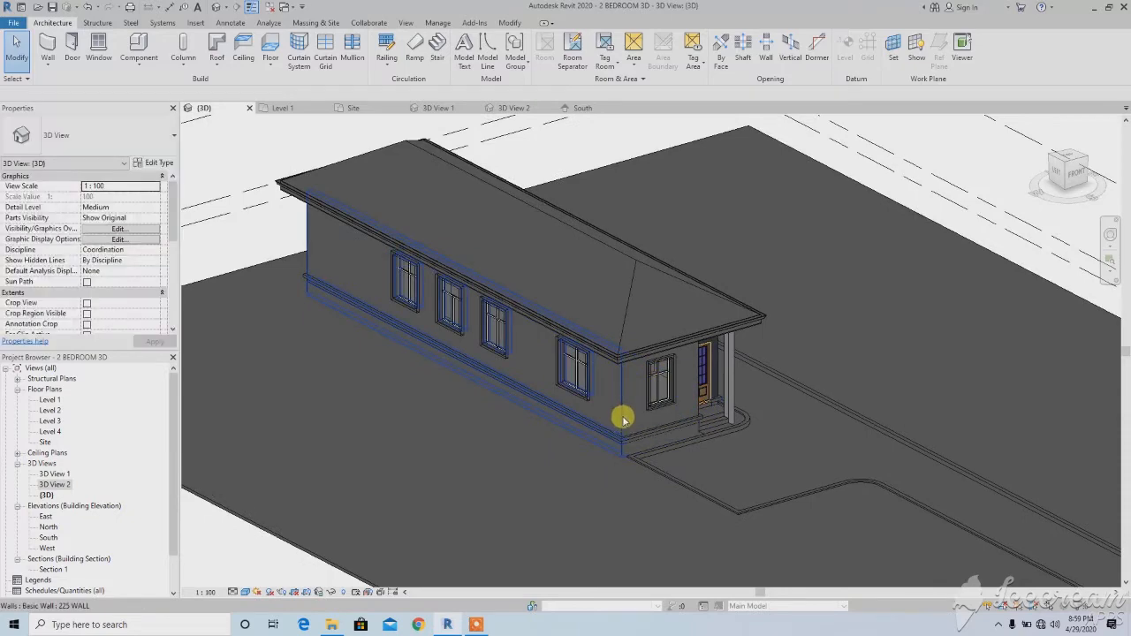
left_click(622, 418)
scroll(575, 422, "down", 2)
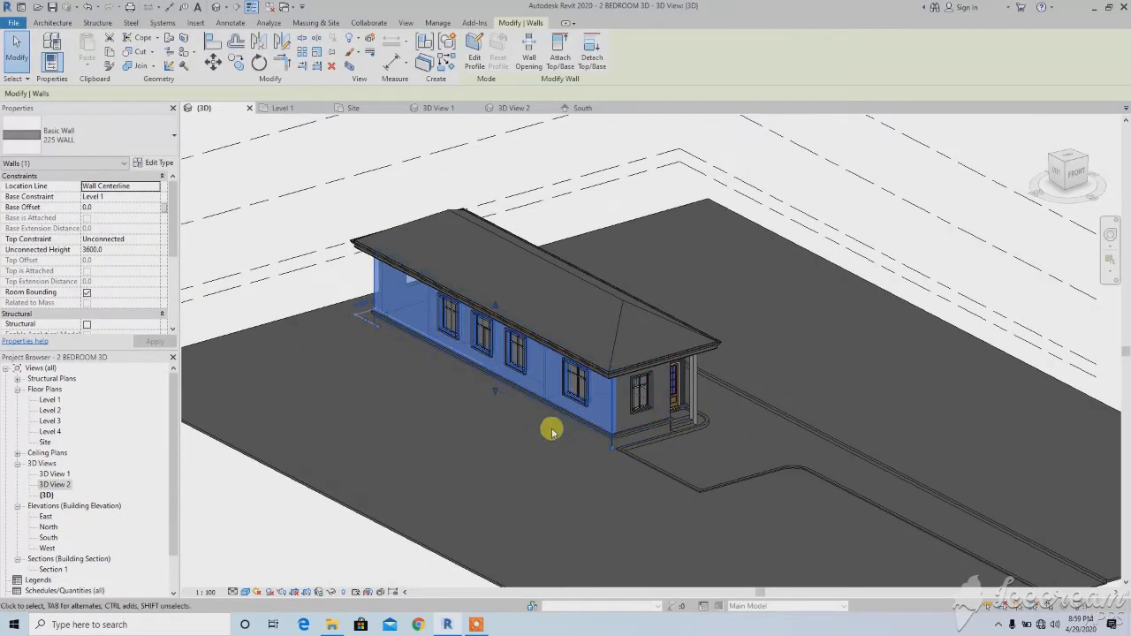
left_click(156, 162)
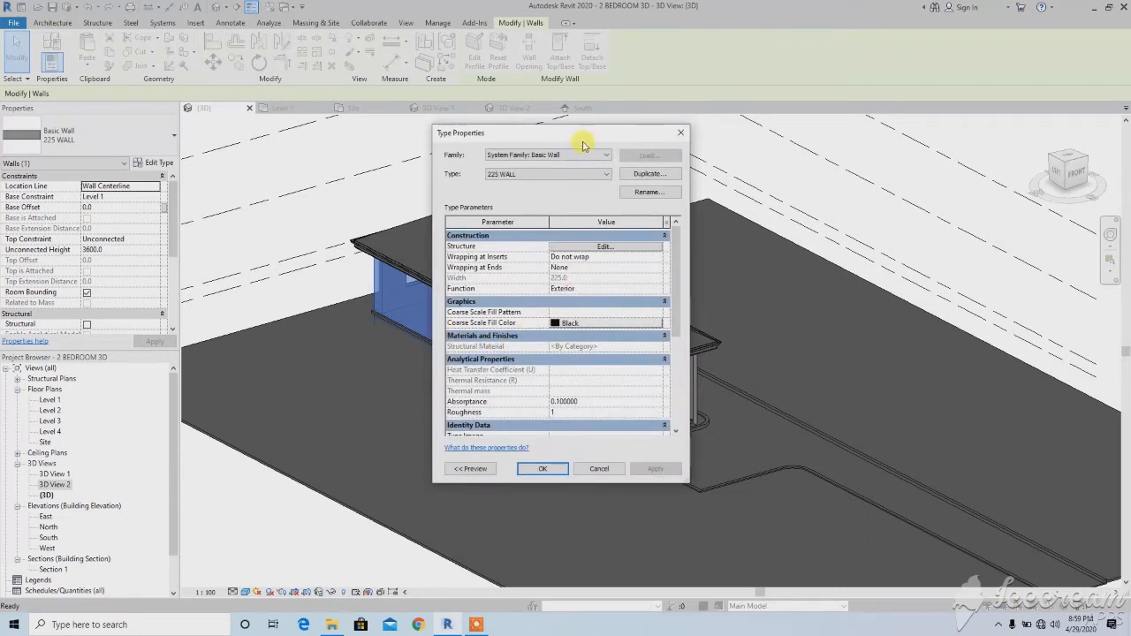
left_click(681, 132)
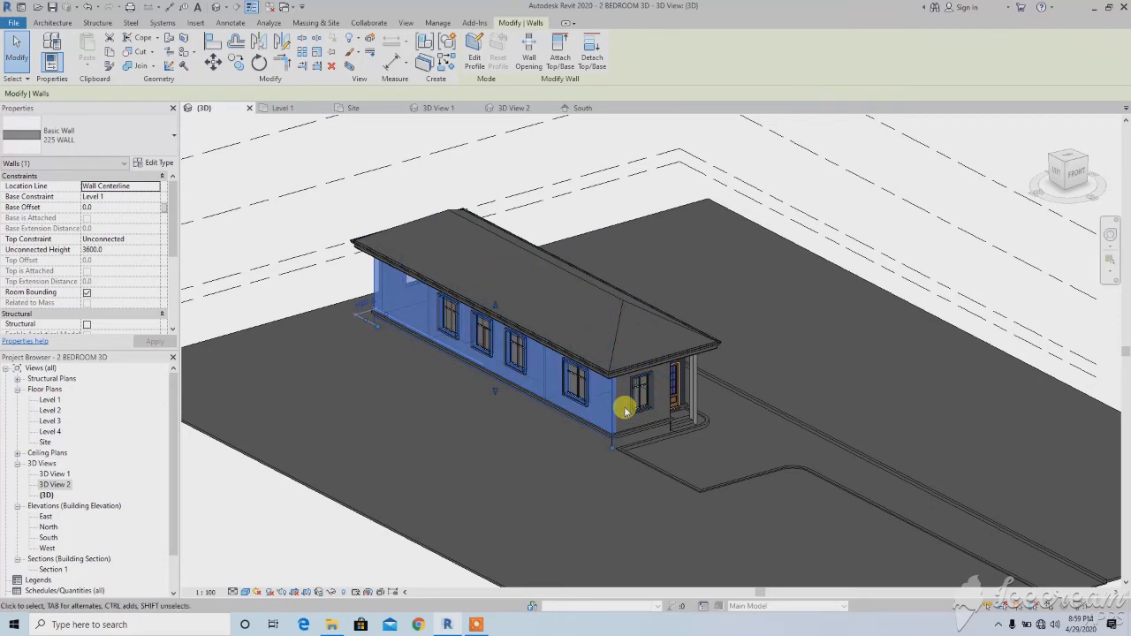
Examine the remaining exterior walls around the house, from the entrance corner and both long sides.
scroll(550, 432, "down", 1)
scroll(606, 398, "up", 1)
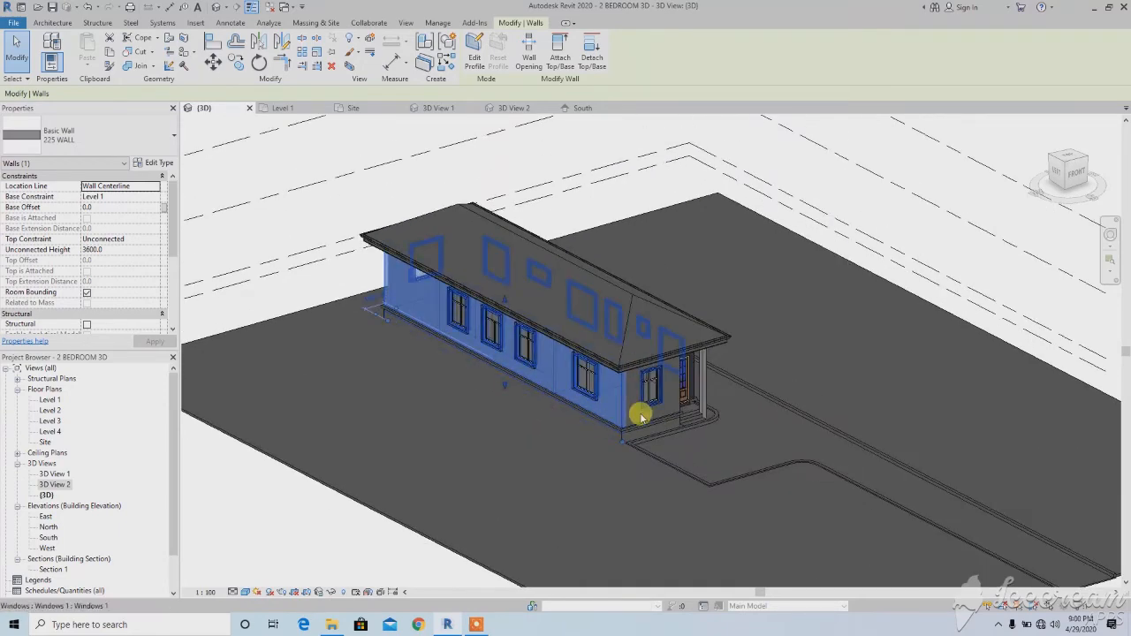
left_click(619, 409)
scroll(623, 415, "down", 1)
middle_click_drag(631, 428, 424, 419, "shift")
scroll(477, 386, "up", 4)
key("Escape")
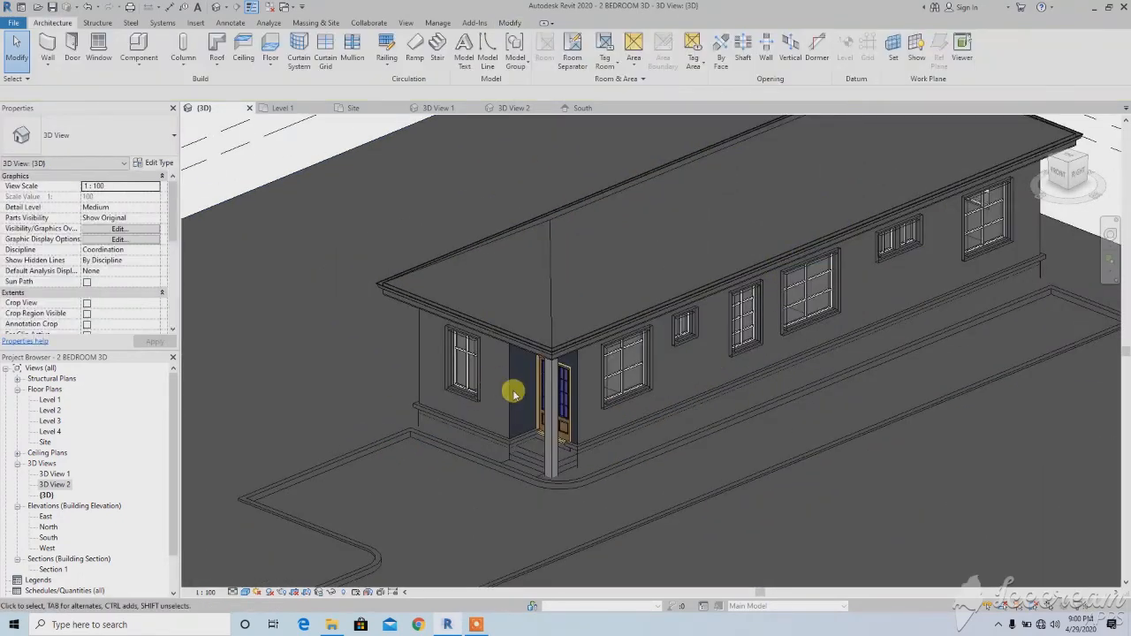
scroll(706, 389, "down", 4)
middle_click_drag(727, 394, 704, 398, "shift")
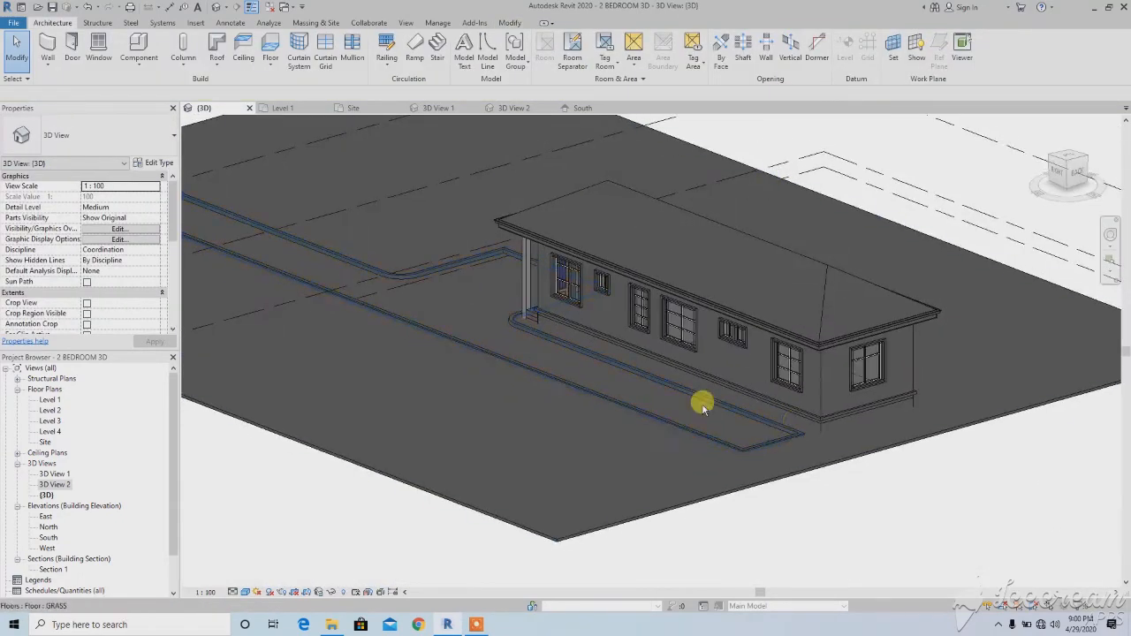
scroll(698, 395, "down", 2)
middle_click_drag(560, 386, 919, 414, "shift")
middle_click_drag(718, 392, 827, 402, "shift")
middle_click_drag(591, 413, 651, 416, "shift")
scroll(651, 420, "up", 5)
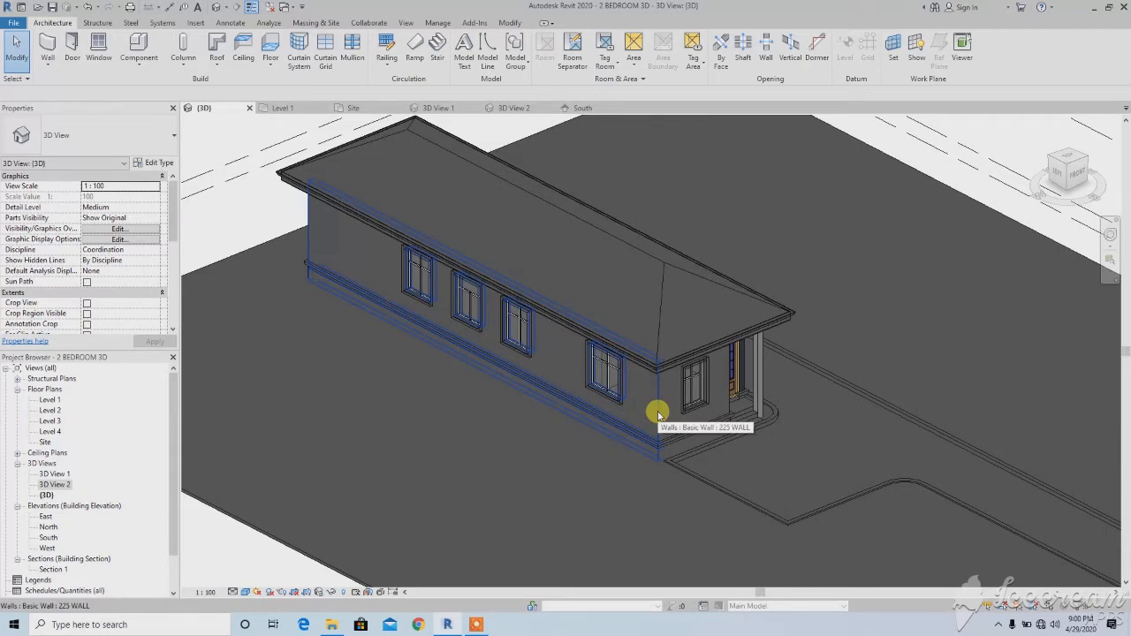
Duplicate the type of the long side wall with four windows as 225 WALL LIGHT.
left_click(659, 413)
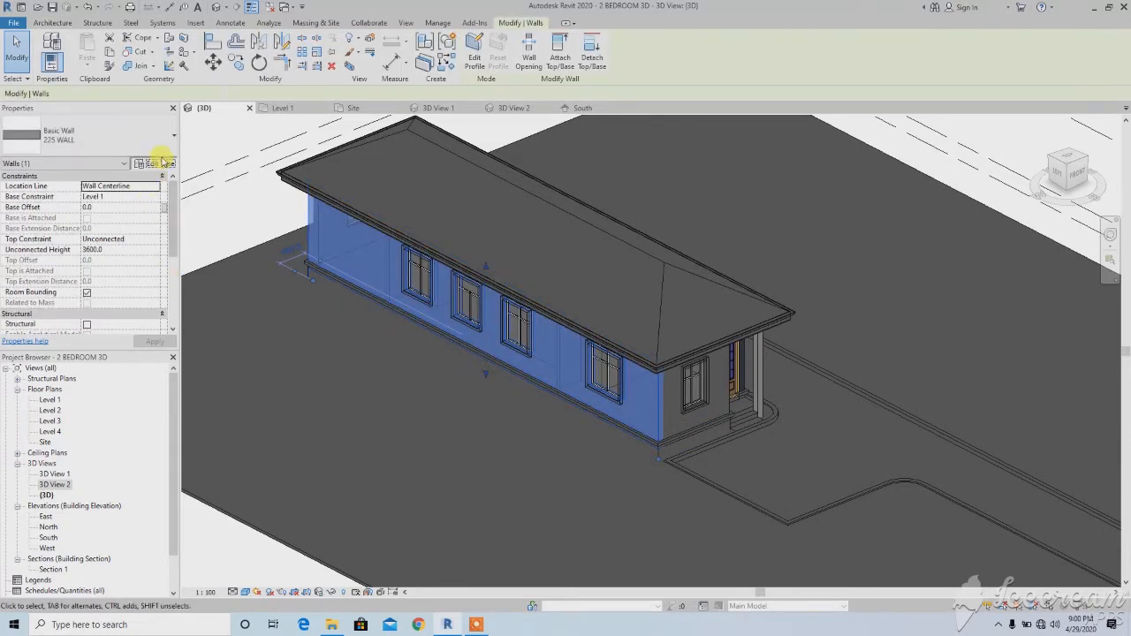
left_click(155, 162)
left_click(632, 176)
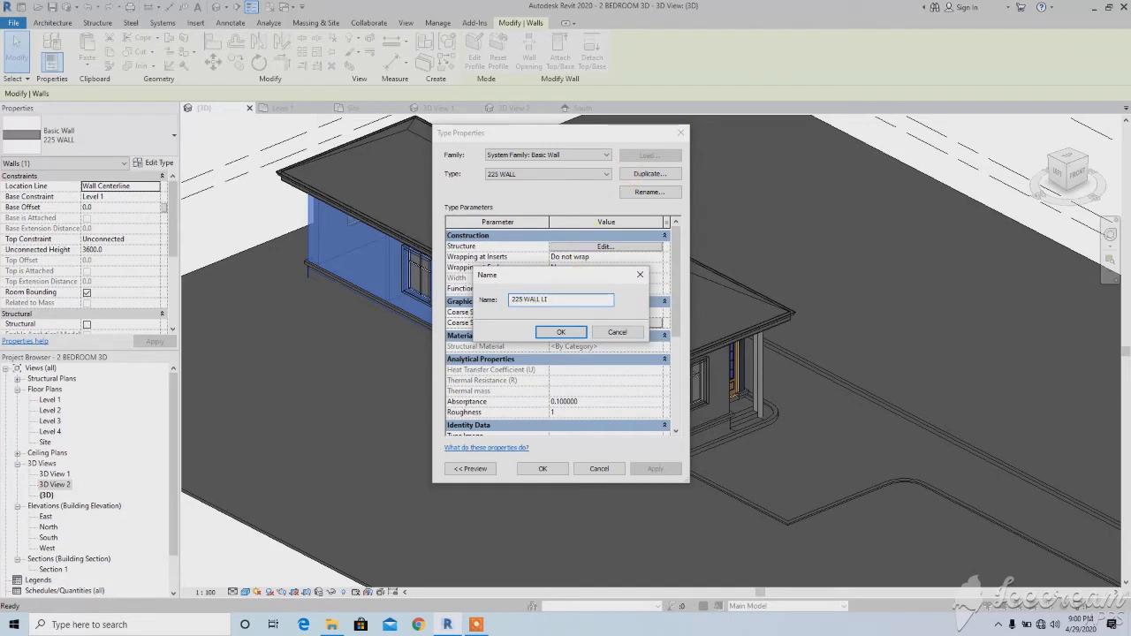
left_click(560, 331)
Create a new material named WALL LIGHT for the structure layer of the 225 WALL LIGHT type.
left_click(605, 245)
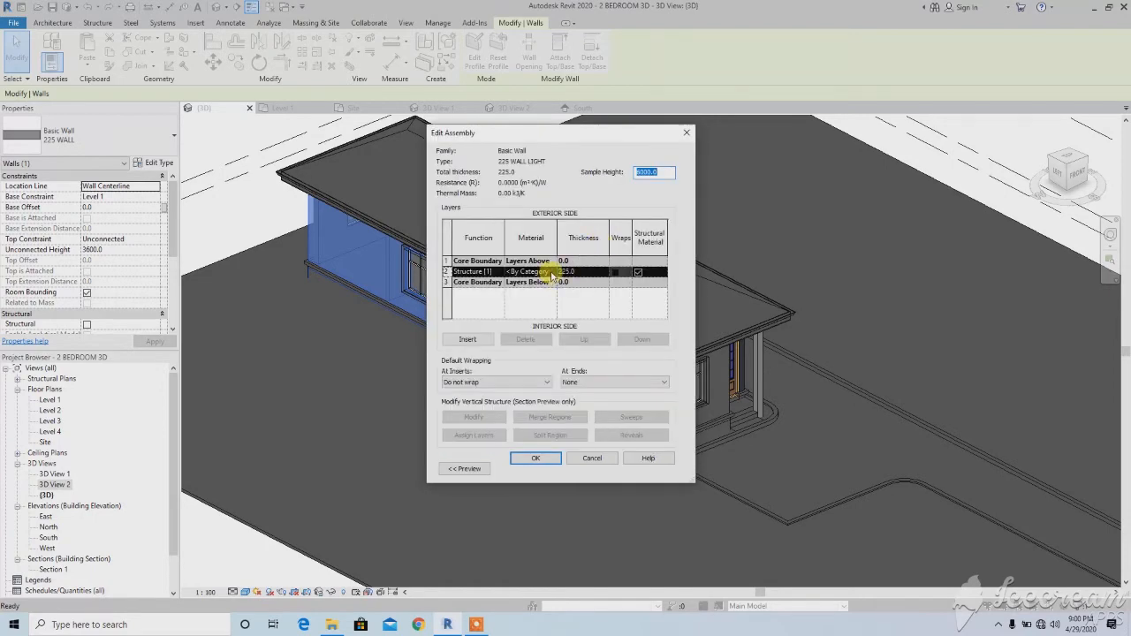
left_click(530, 272)
left_click(551, 271)
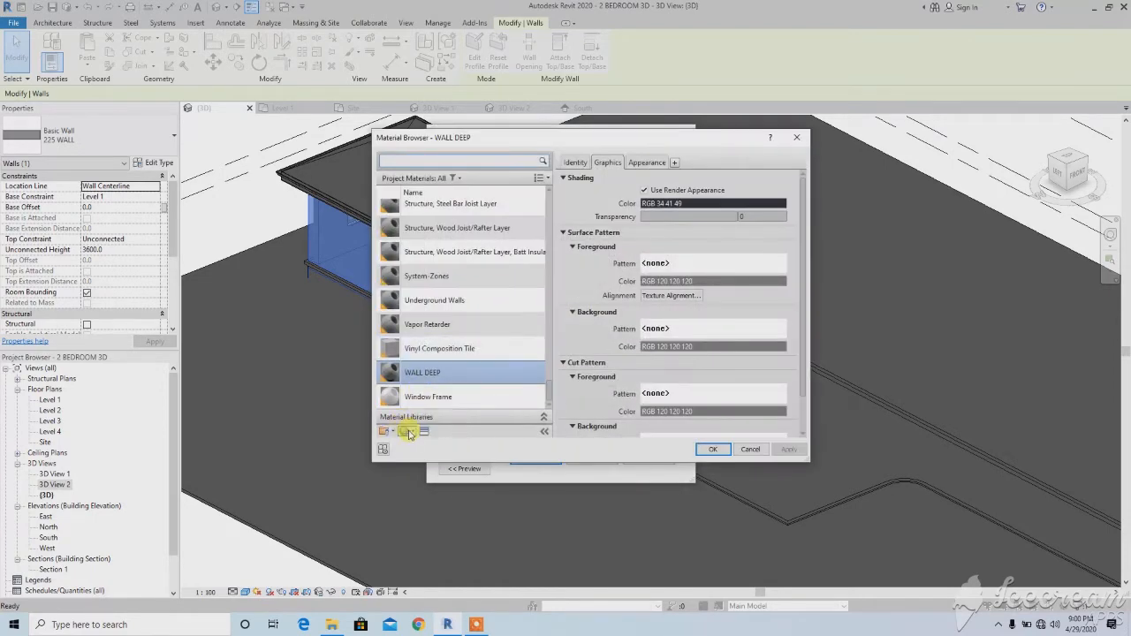
left_click(405, 430)
left_click(412, 442)
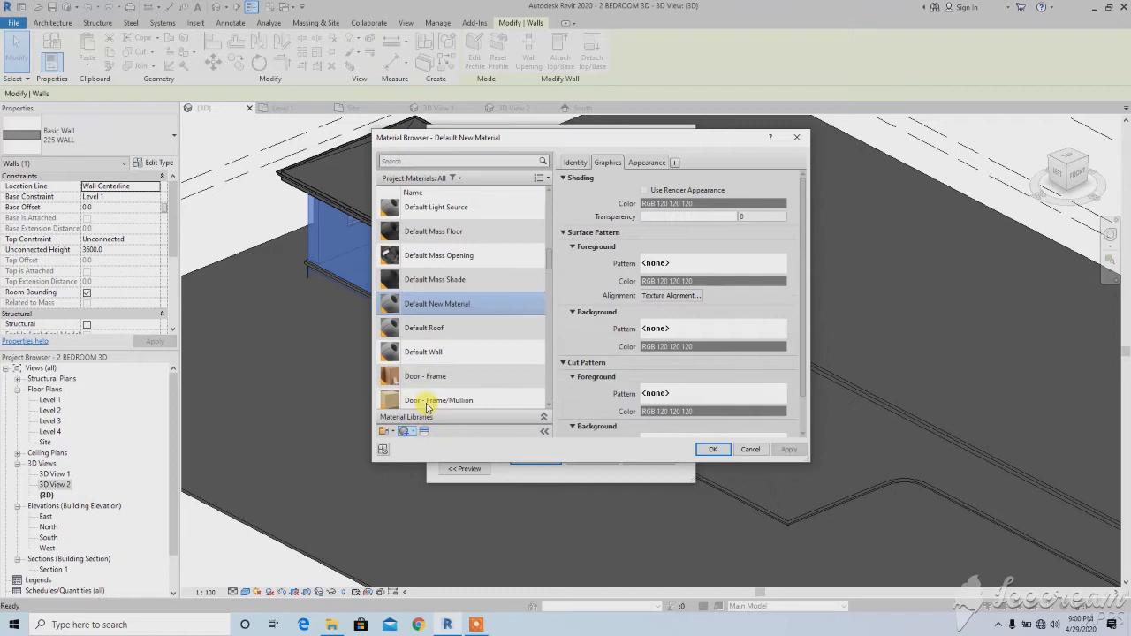
right_click(454, 300)
left_click(463, 332)
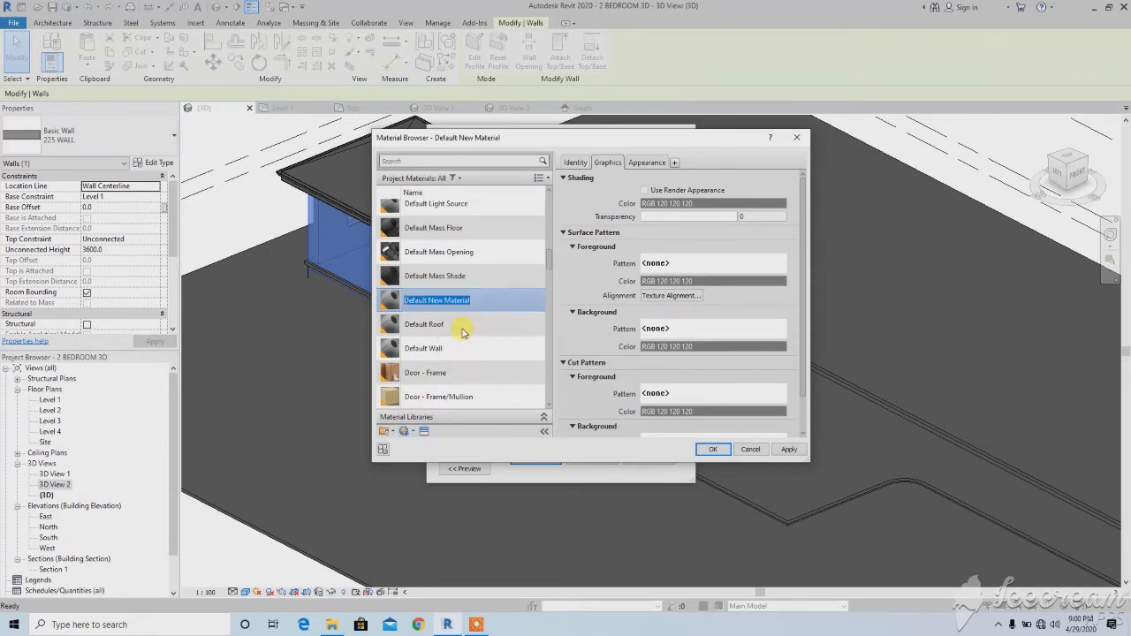
type("WALL LIGHT")
key("Return")
Browse the PANTONE swatches and choose the blue-gray 7545 as the WALL LIGHT material's generic appearance color.
left_click(646, 163)
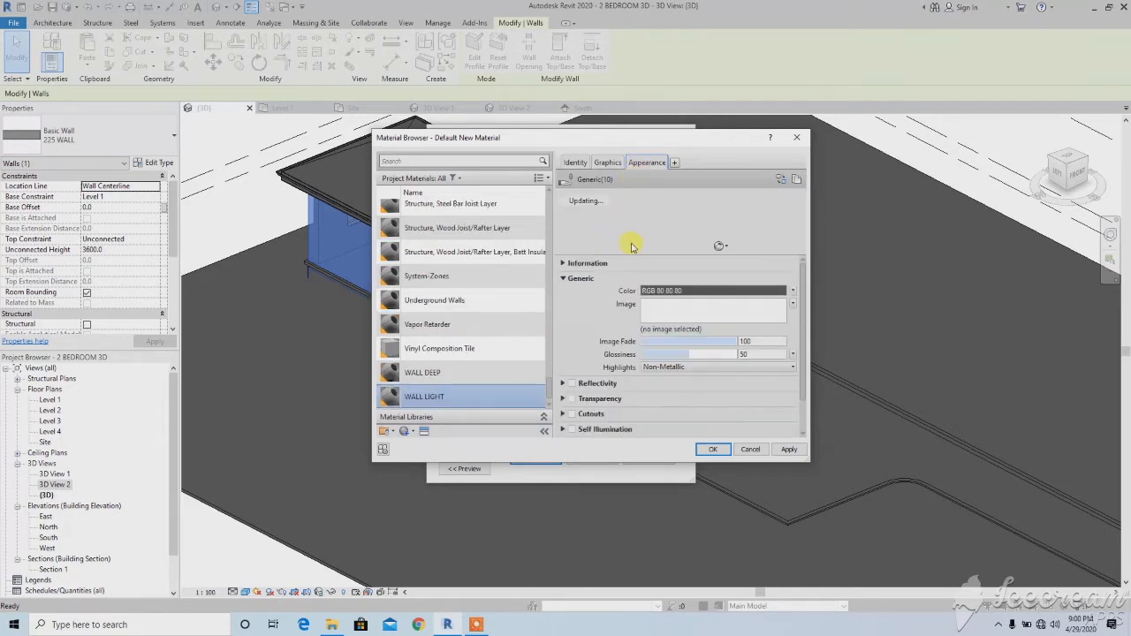
left_click(667, 292)
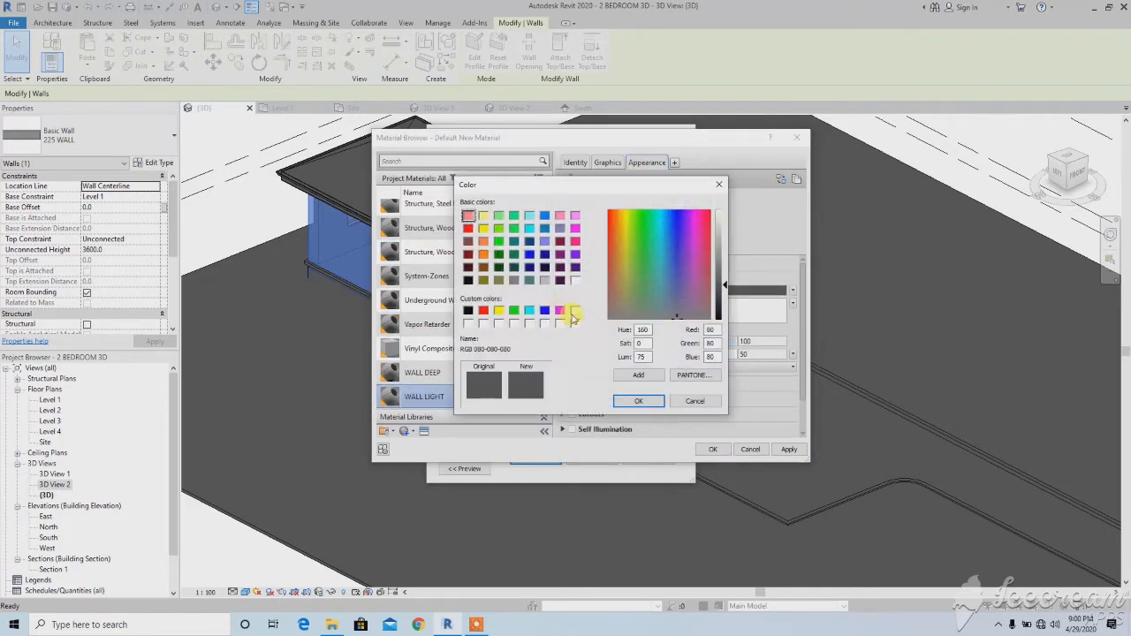
left_click(694, 375)
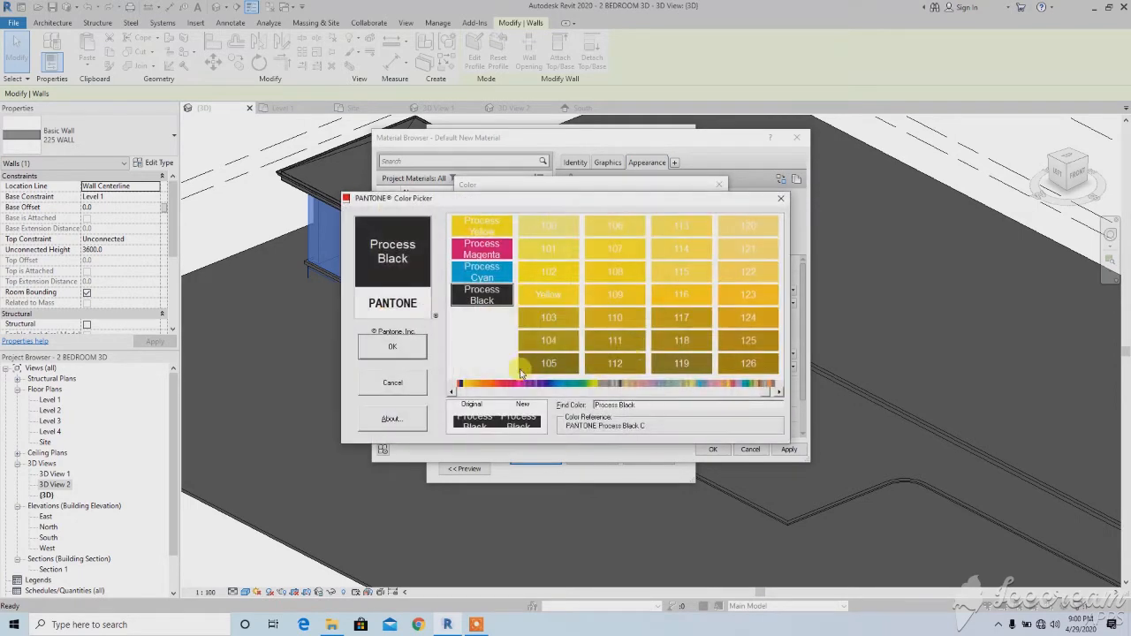
left_click(454, 392)
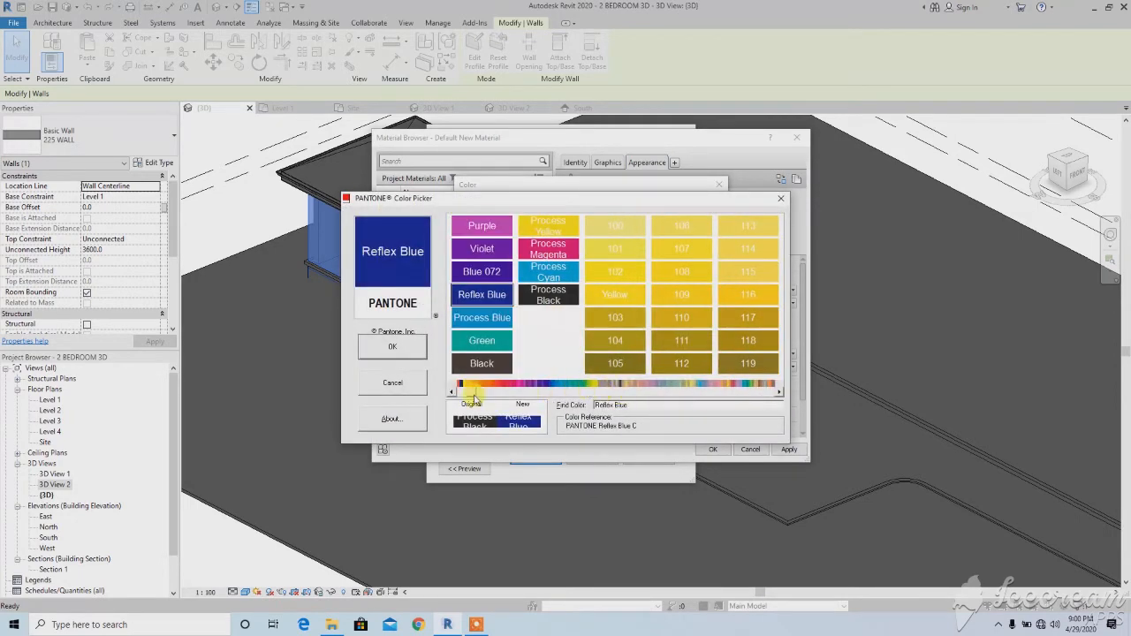
left_click_drag(472, 397, 765, 389)
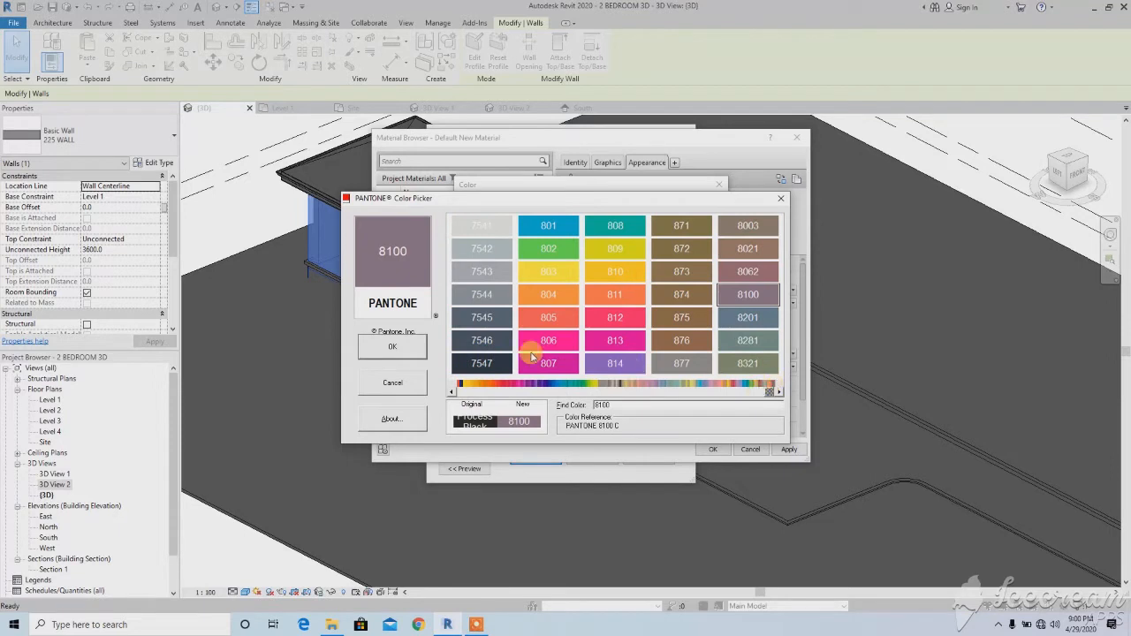
left_click(484, 316)
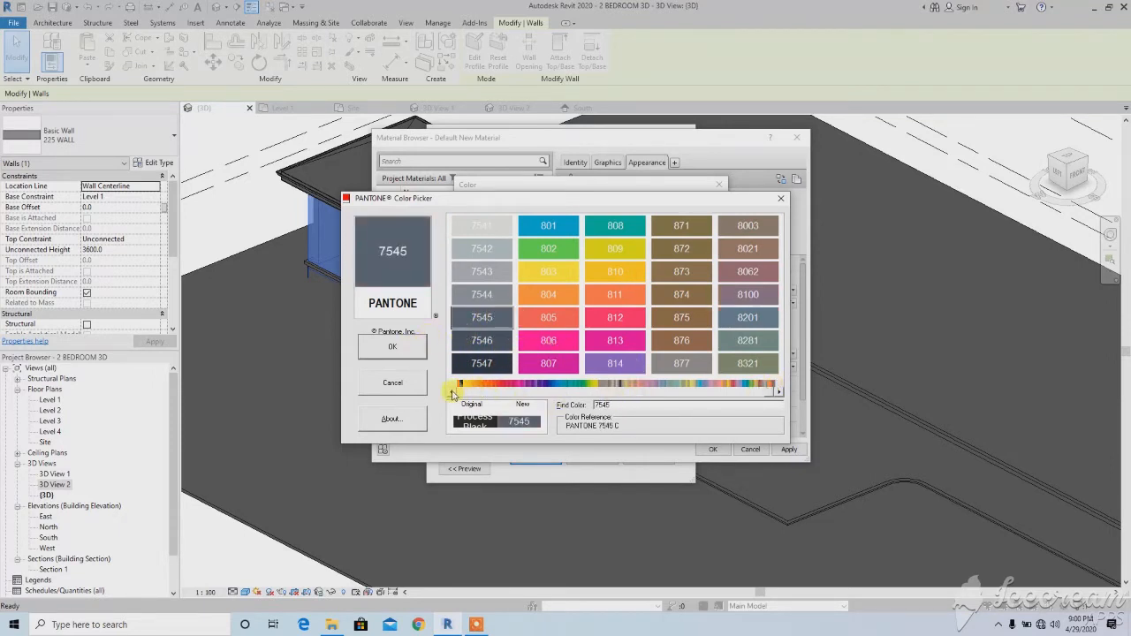
left_click(453, 393)
left_click(564, 320)
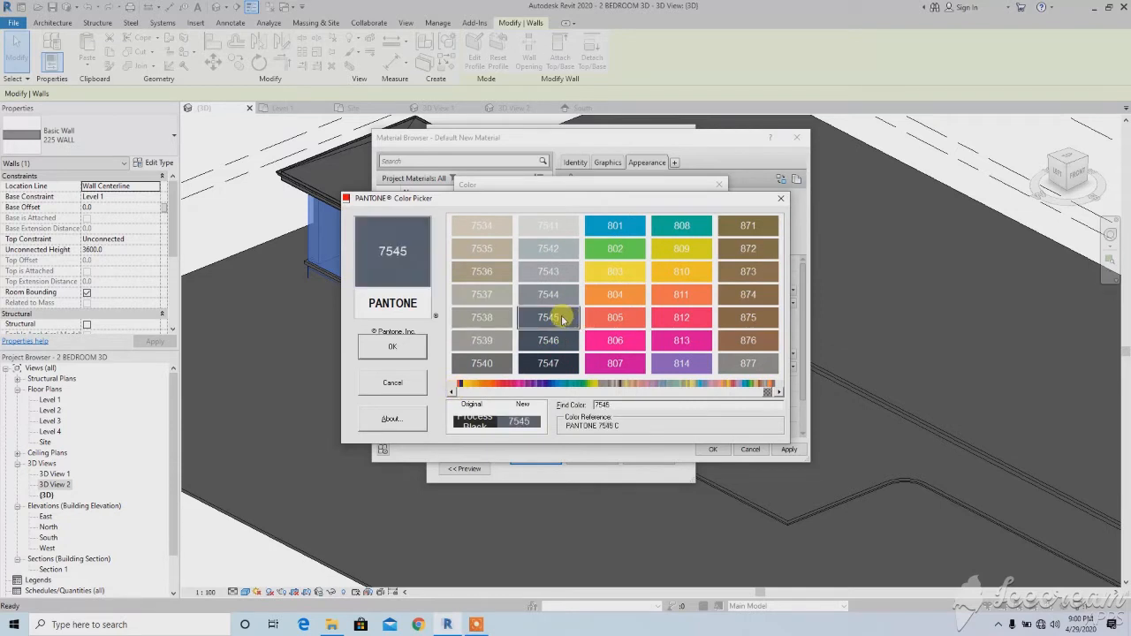
left_click(552, 295)
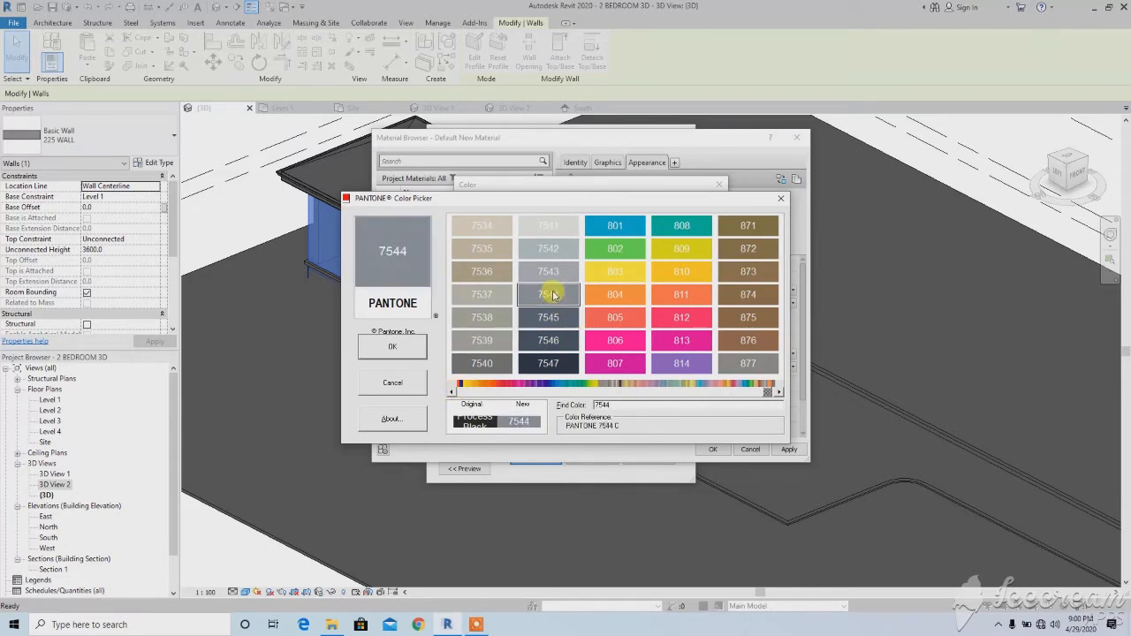
left_click(549, 319)
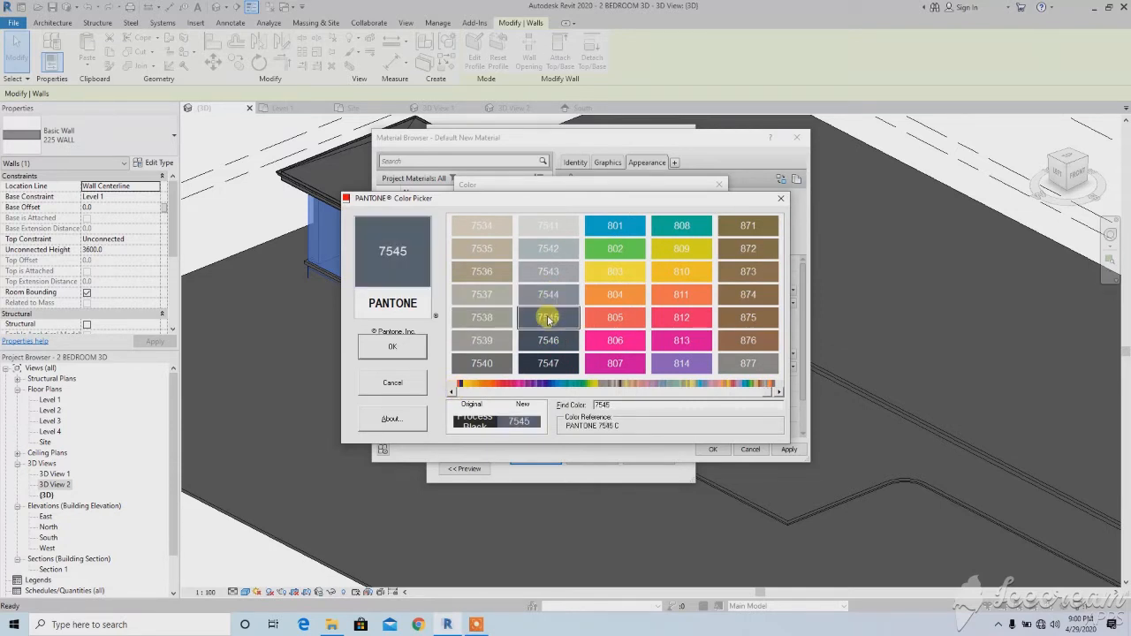
left_click(392, 348)
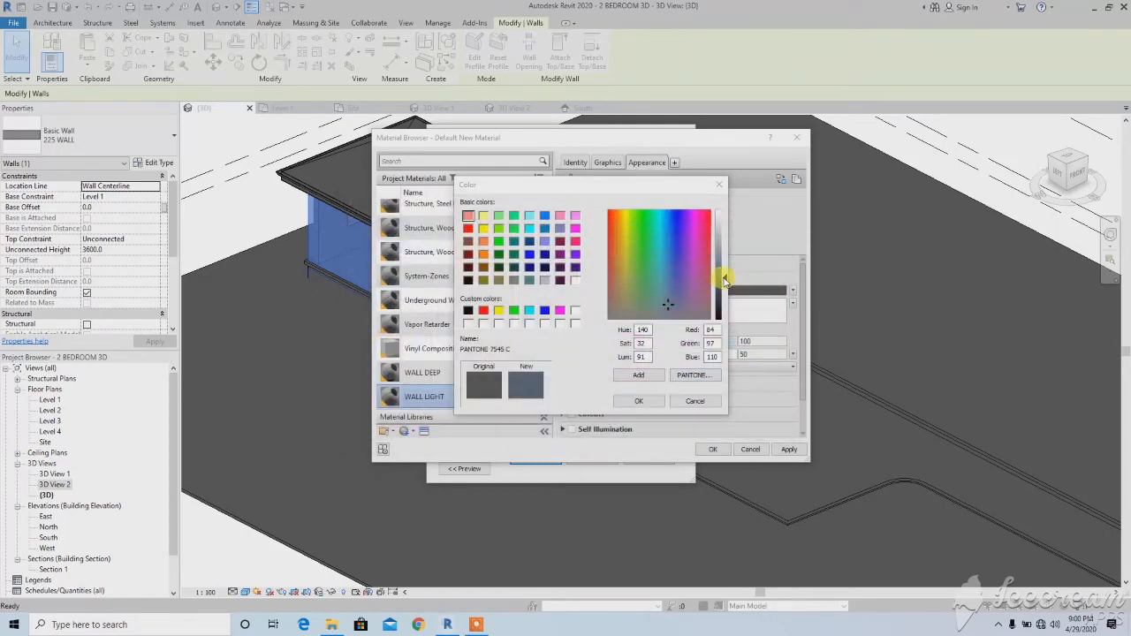
Lighten the appearance color to RGB 105 121 137 and apply it to the WALL LIGHT material.
left_click(723, 279)
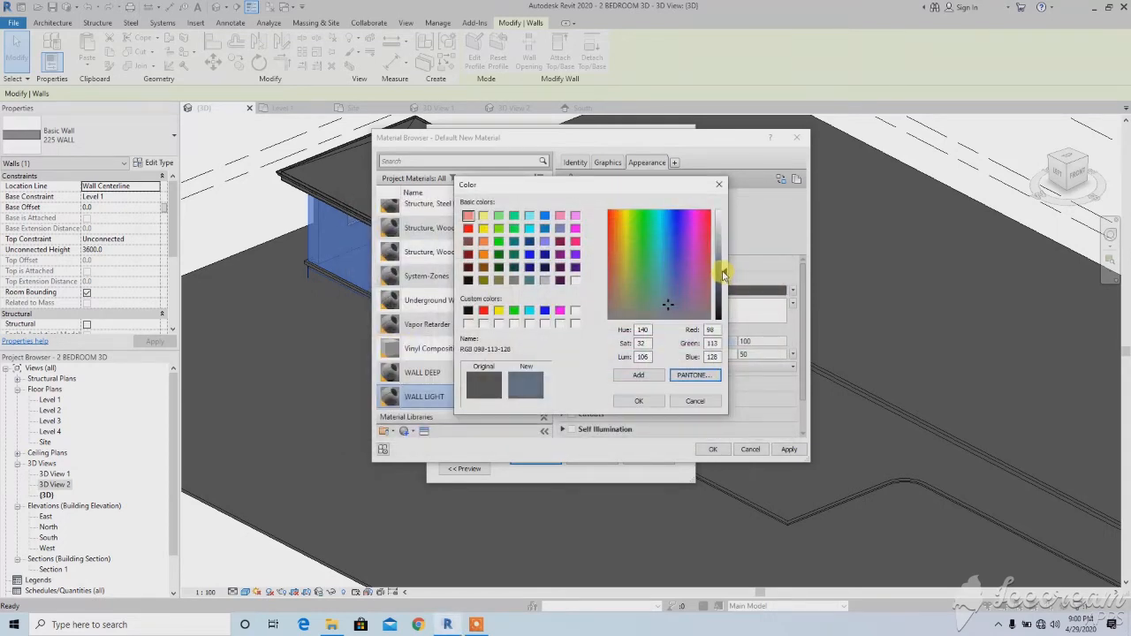
left_click(659, 402)
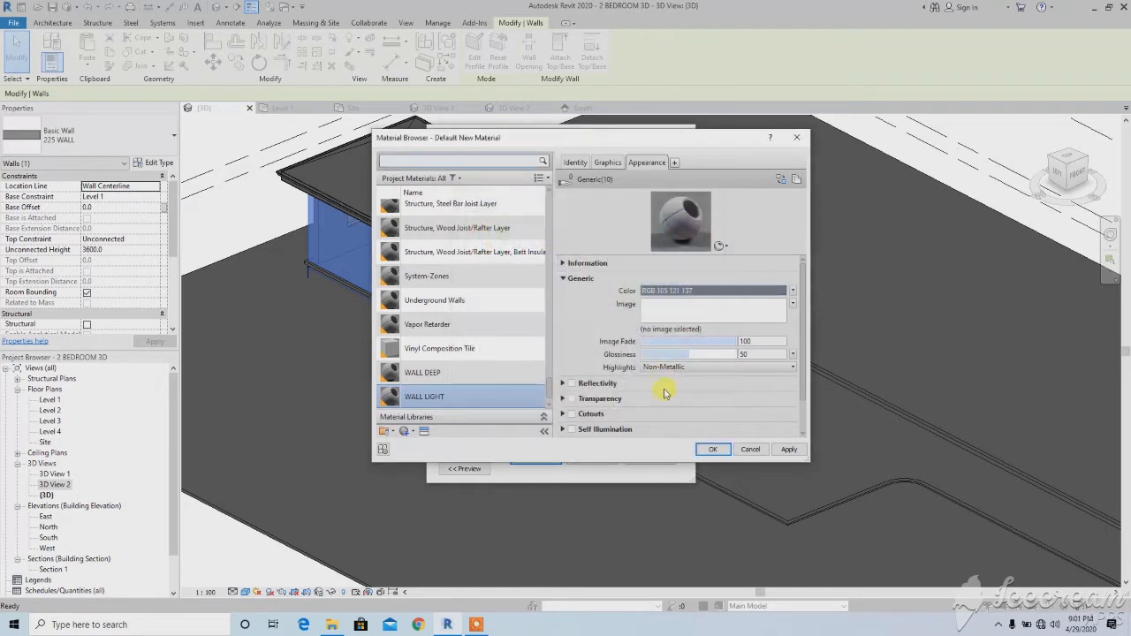
left_click(785, 450)
Confirm WALL LIGHT as the structure material and accept the 225 WALL LIGHT type for the selected wall.
left_click(711, 449)
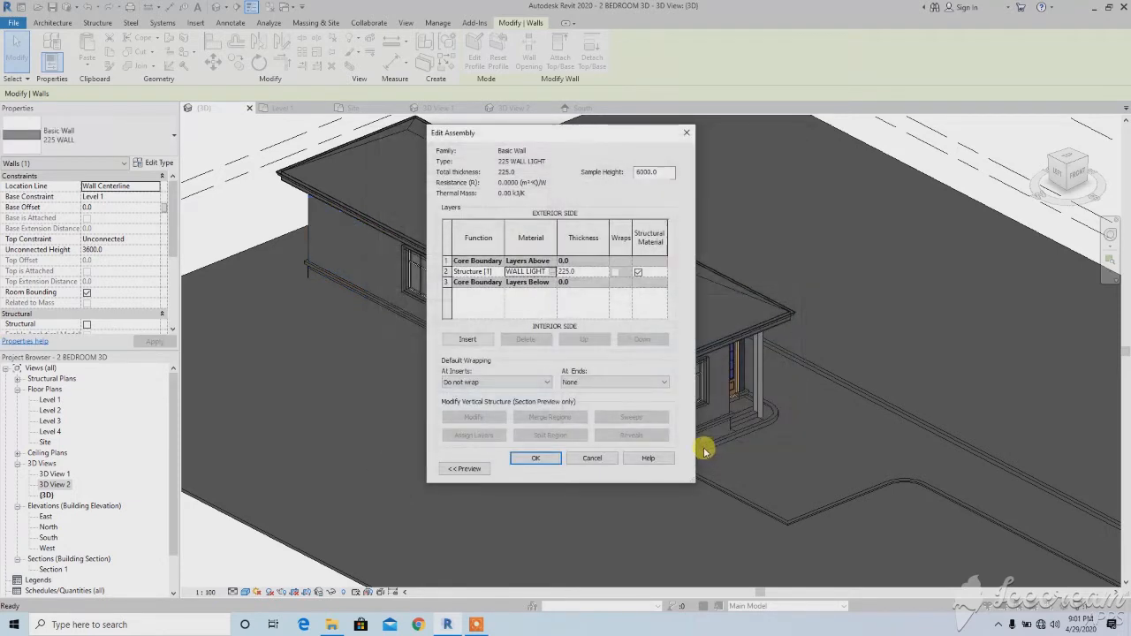
left_click(559, 457)
left_click(547, 470)
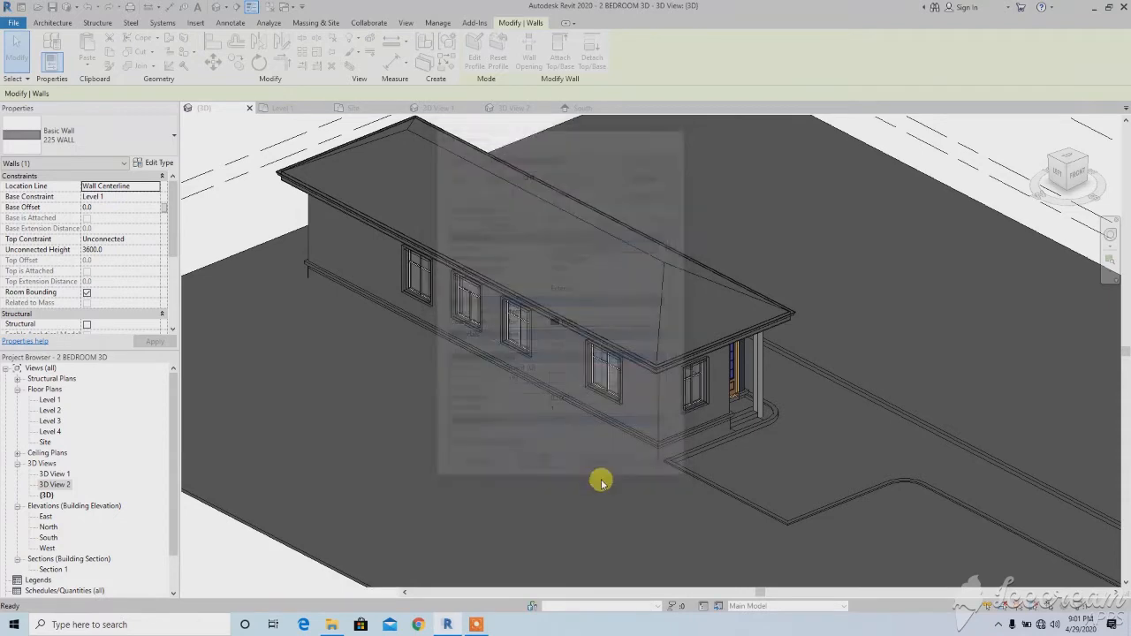
Change the short front wall beside the entrance to the 225 WALL LIGHT type.
left_click(592, 500)
scroll(618, 442, "up", 5)
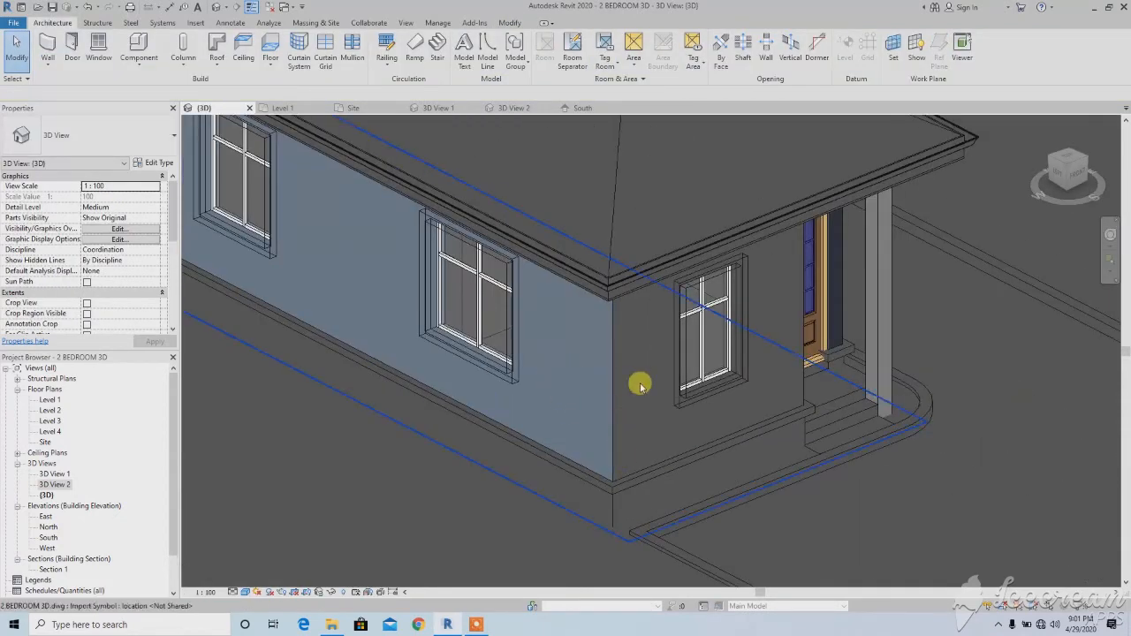
scroll(654, 469, "down", 2)
middle_click_drag(645, 479, 593, 493, "shift")
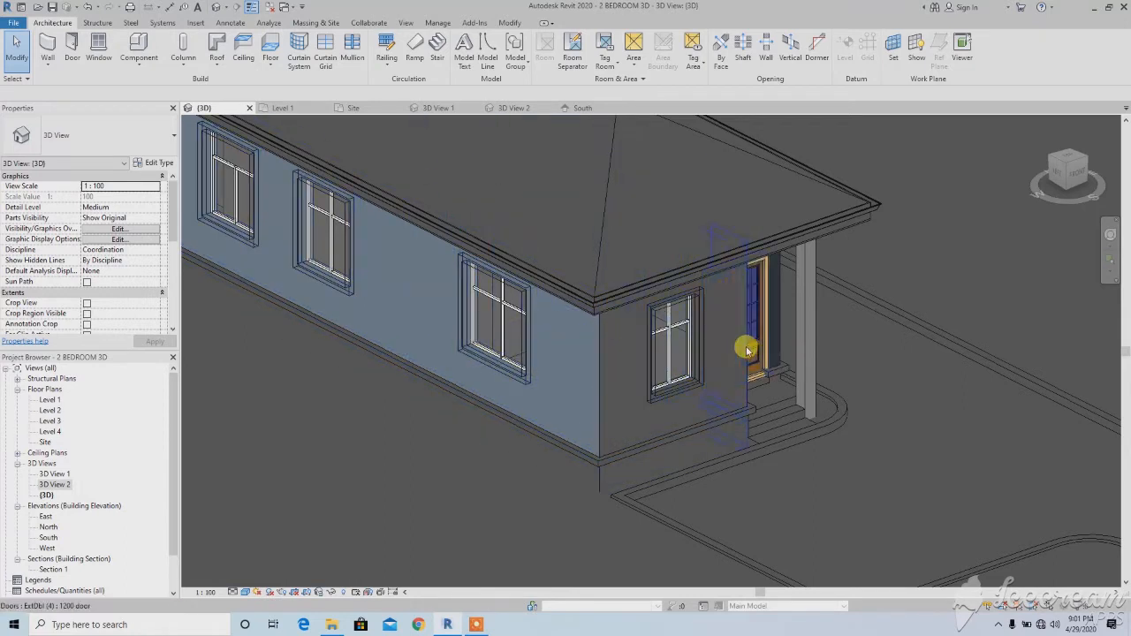
scroll(747, 355, "down", 2)
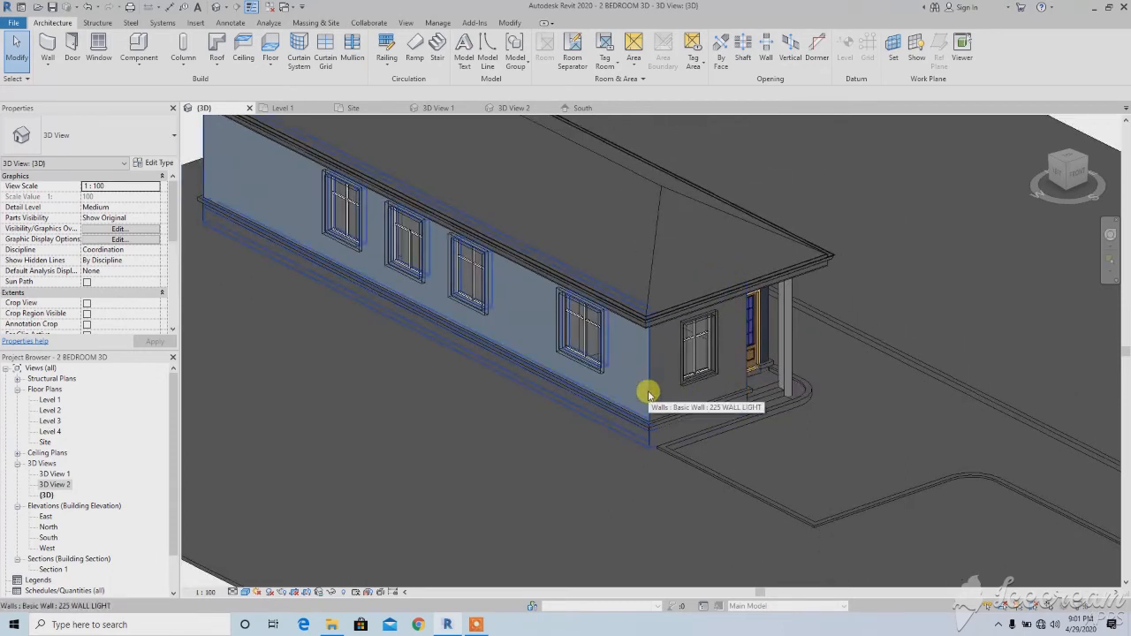
left_click(735, 337)
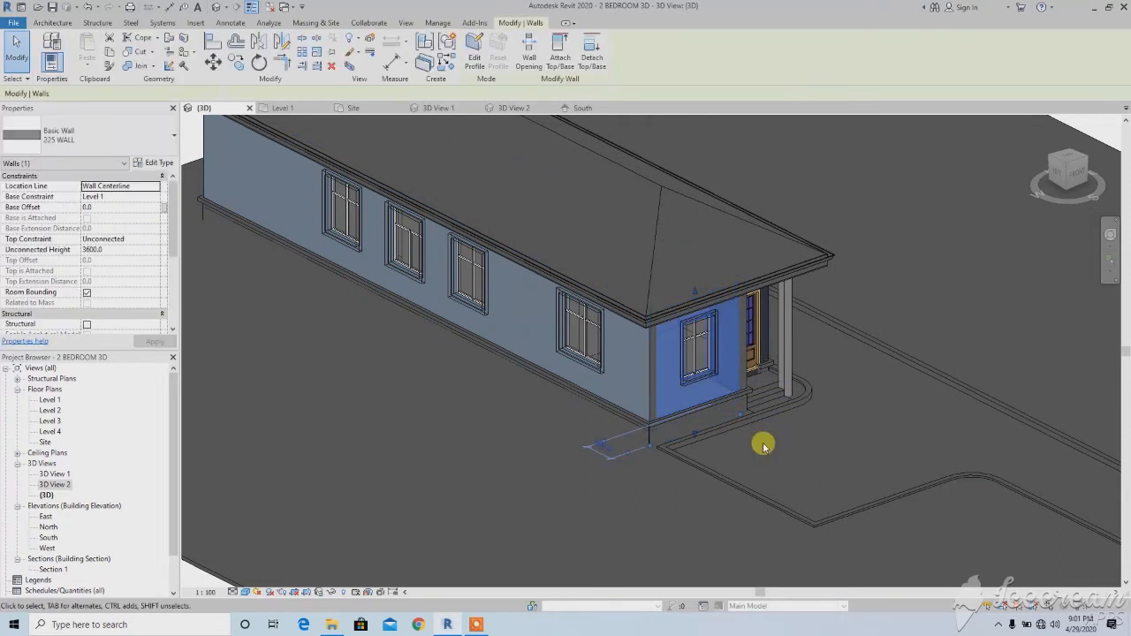
left_click(97, 134)
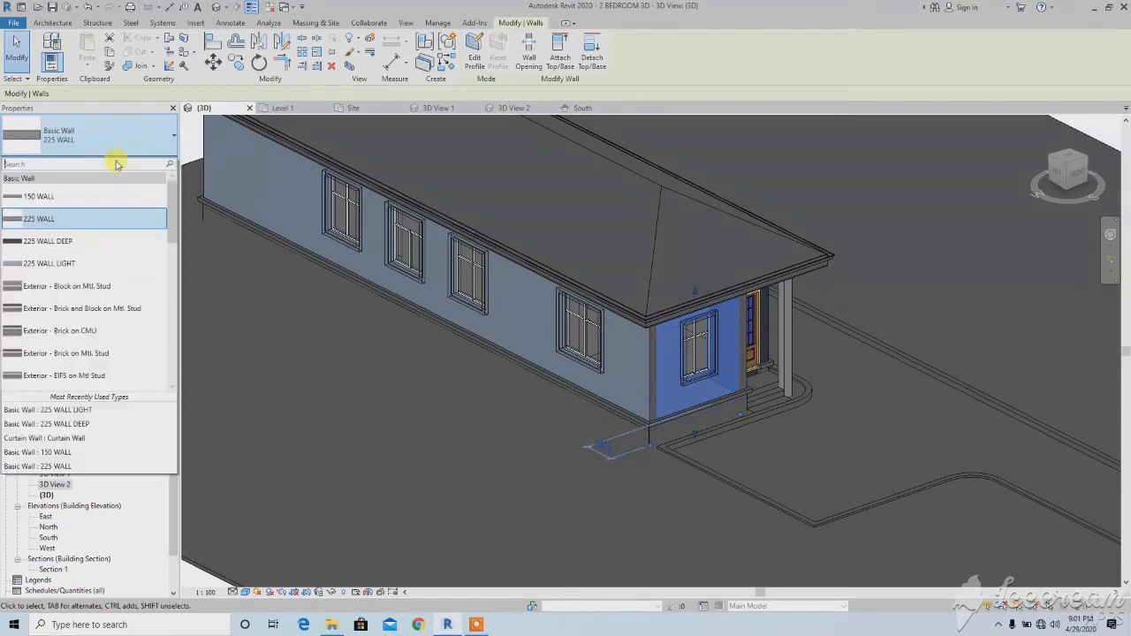
left_click(70, 263)
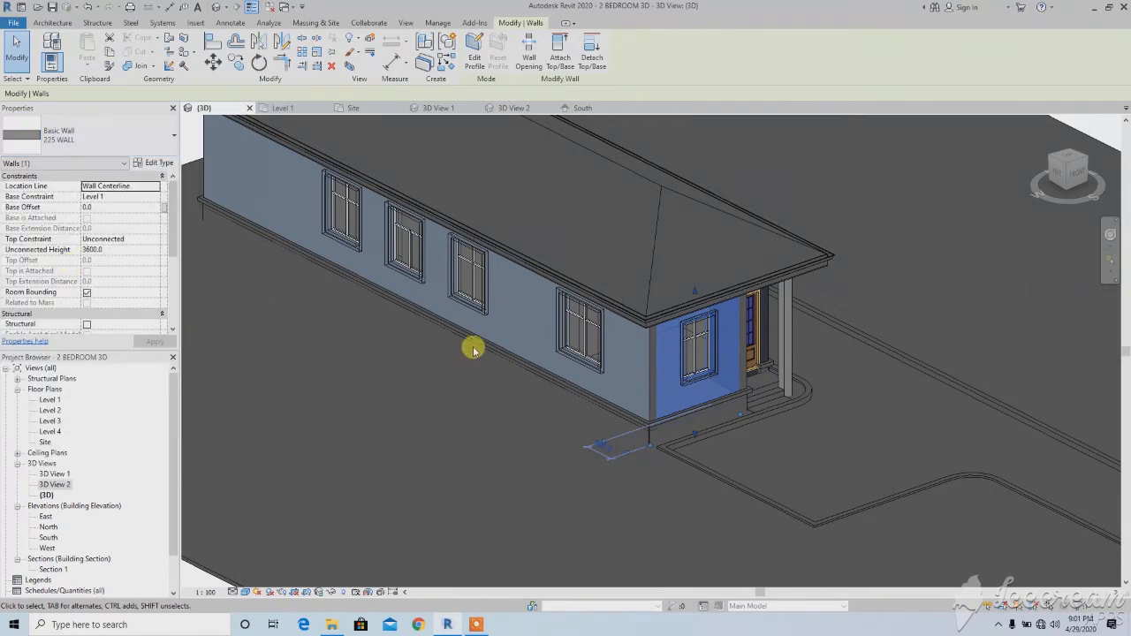
left_click(472, 422)
Assign the 225 WALL LIGHT type to the long side wall that adjoins the entrance porch.
scroll(609, 434, "down", 2)
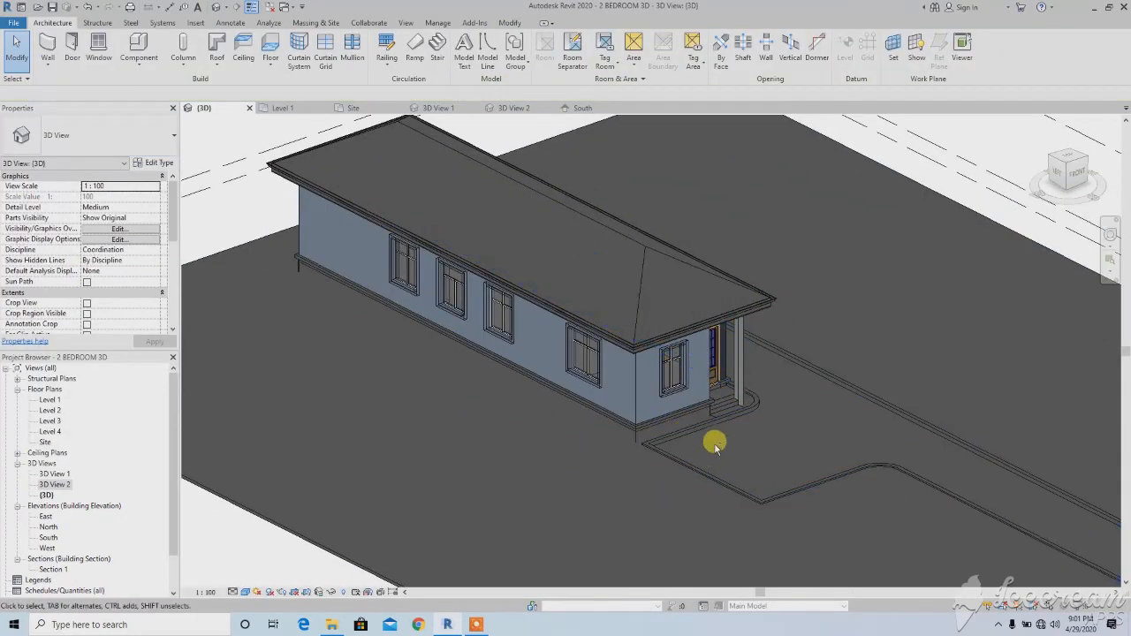
middle_click_drag(715, 442, 543, 430, "shift")
scroll(586, 383, "up", 4)
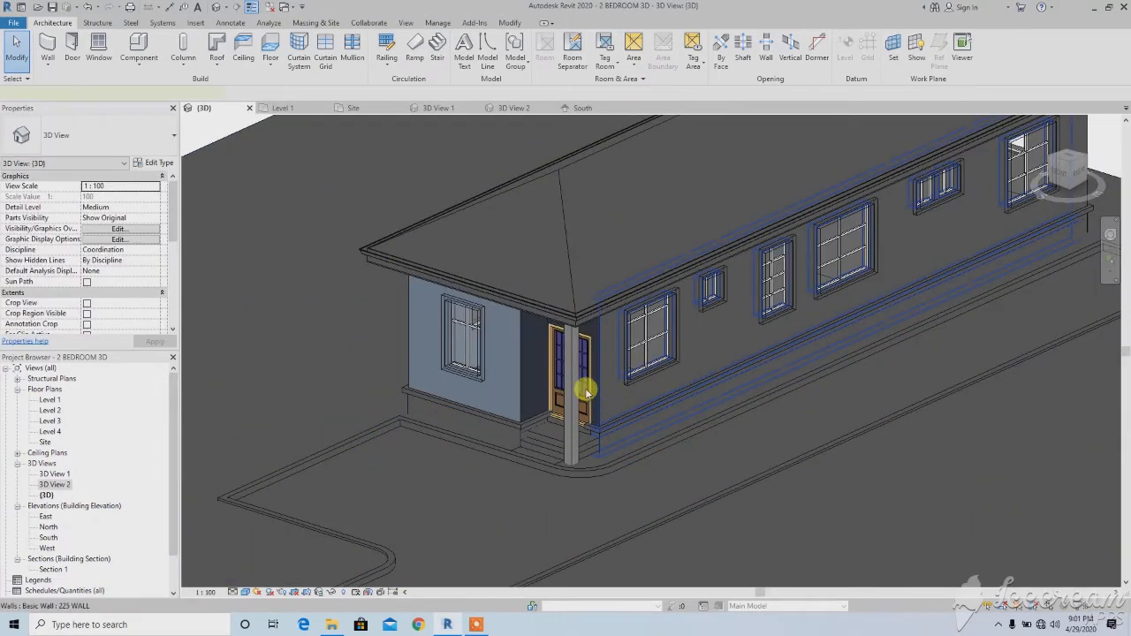
left_click(586, 389)
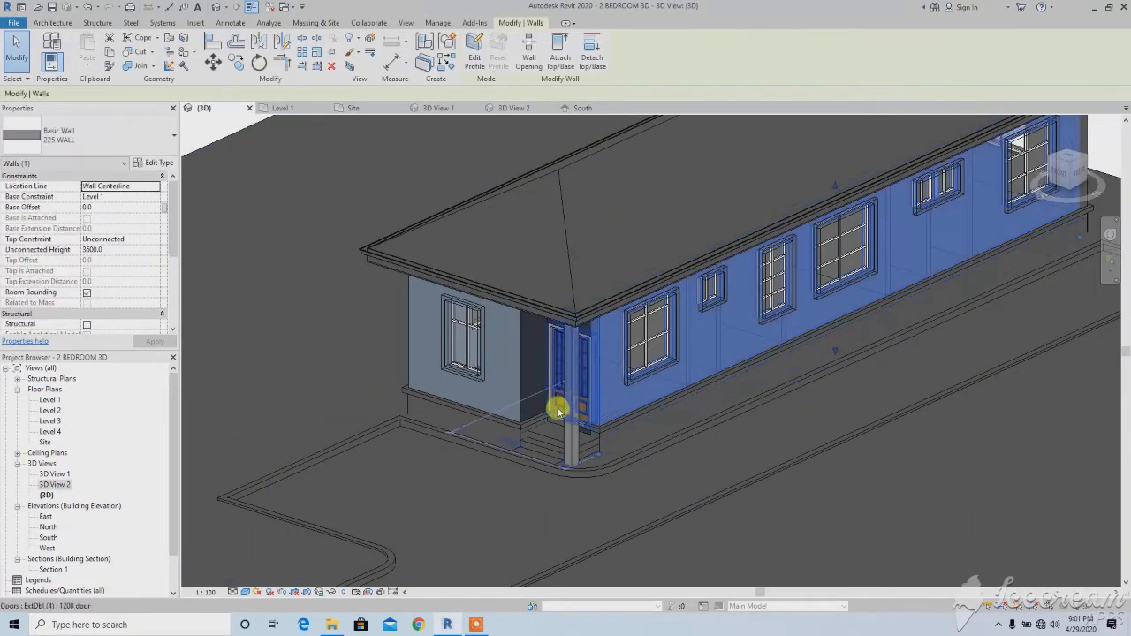
left_click(91, 134)
left_click(69, 264)
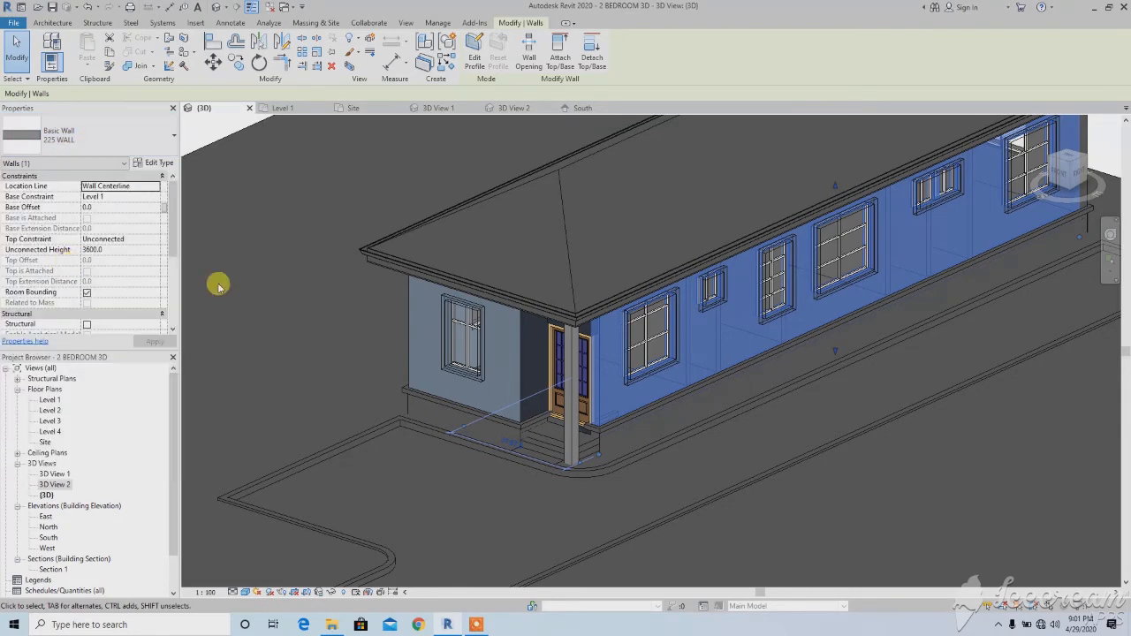
Switch the rear end wall of the house to the 225 WALL LIGHT type and clear the selection.
middle_click_drag(438, 297, 816, 354, "shift")
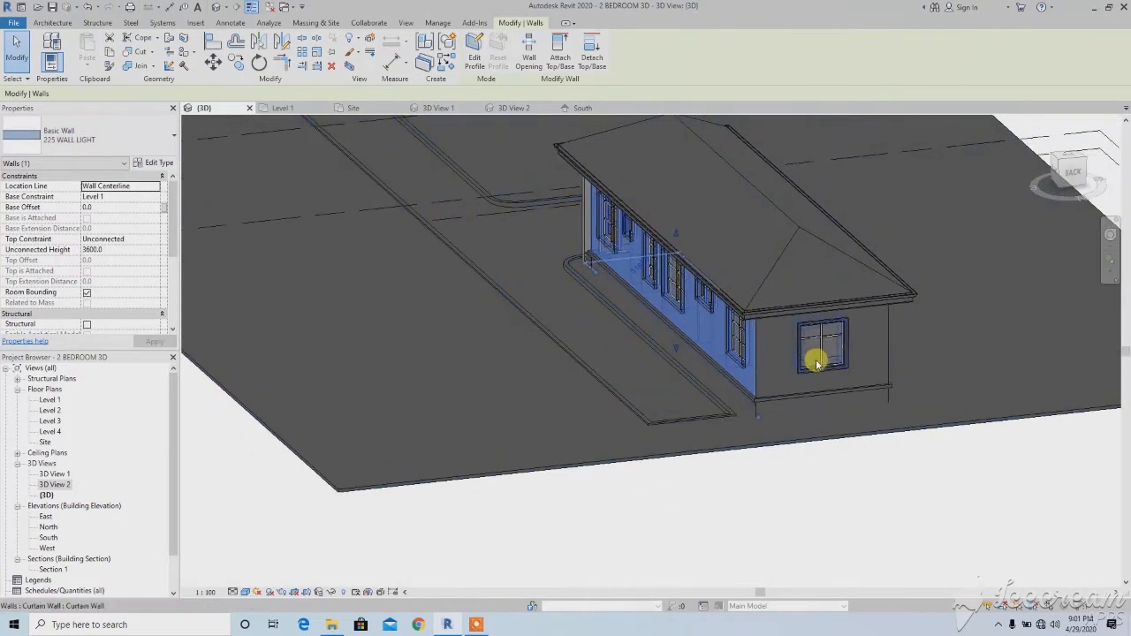
left_click(865, 354)
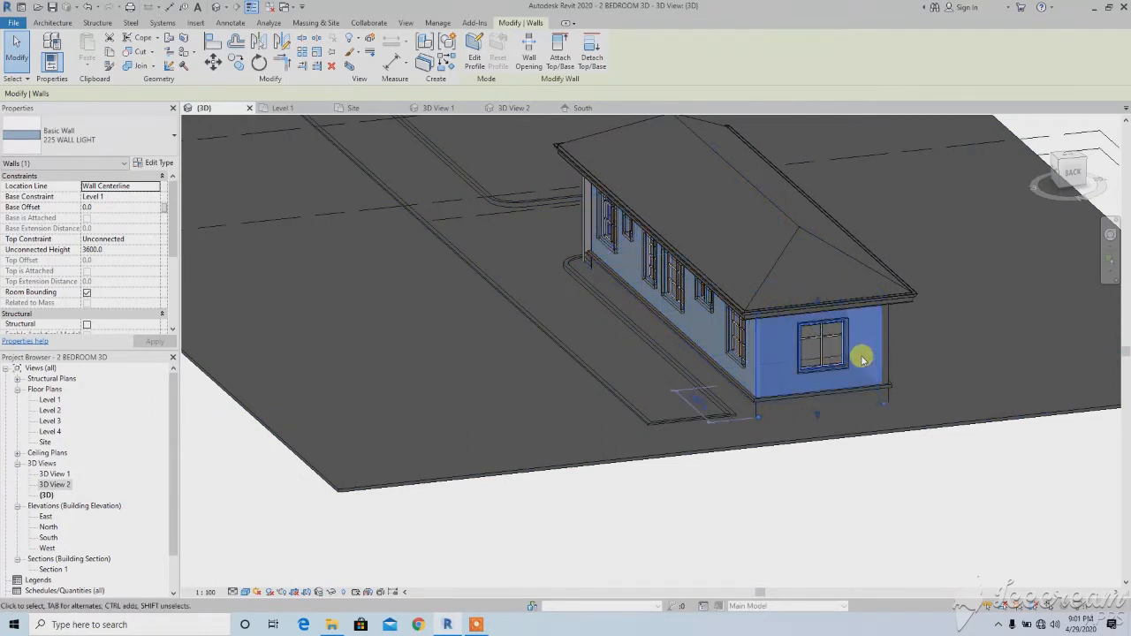
left_click(88, 128)
left_click(79, 266)
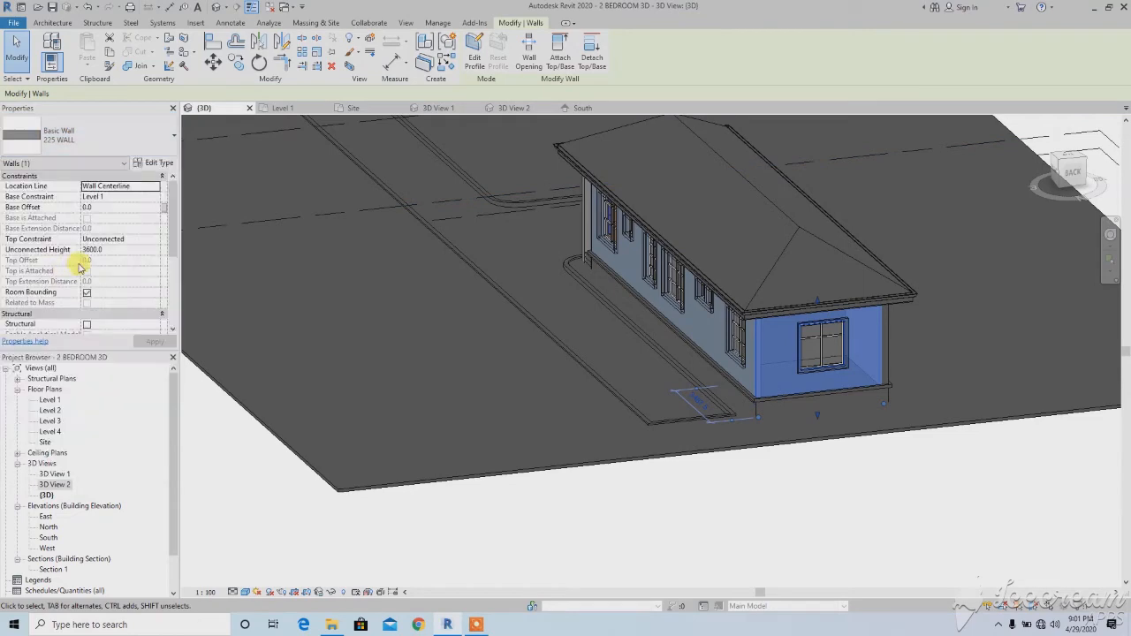
key("Escape")
Examine the recolored walls and the window surrounds from both long sides and the front of the house.
middle_click_drag(502, 338, 411, 321, "shift")
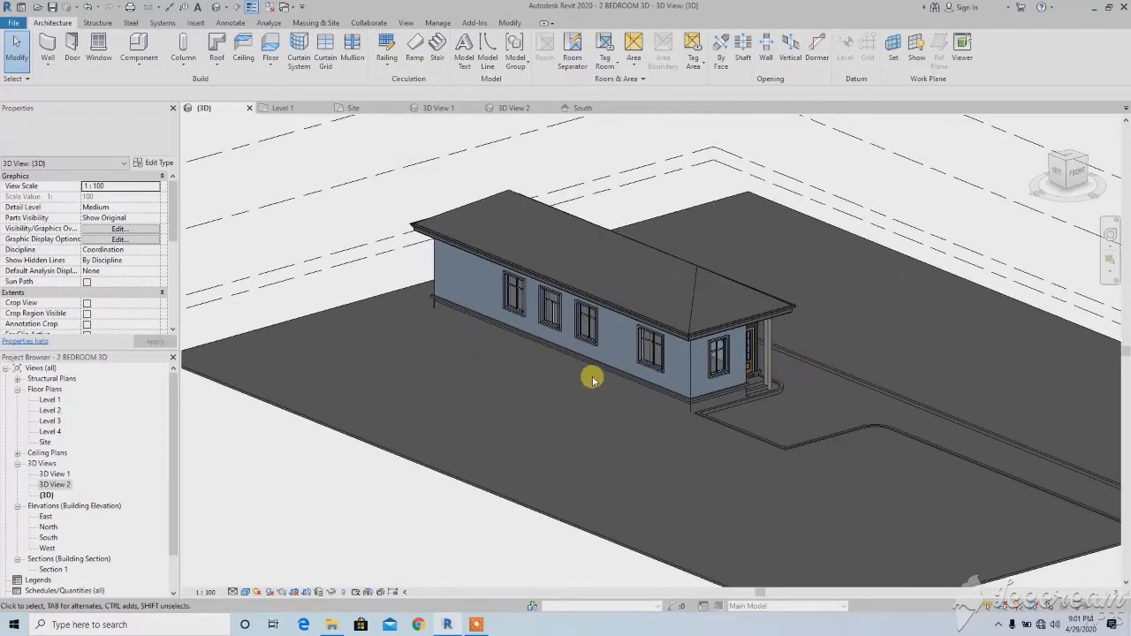
middle_click_drag(592, 380, 375, 336, "shift")
scroll(437, 317, "up", 2)
scroll(454, 339, "up", 2)
scroll(458, 338, "up", 1)
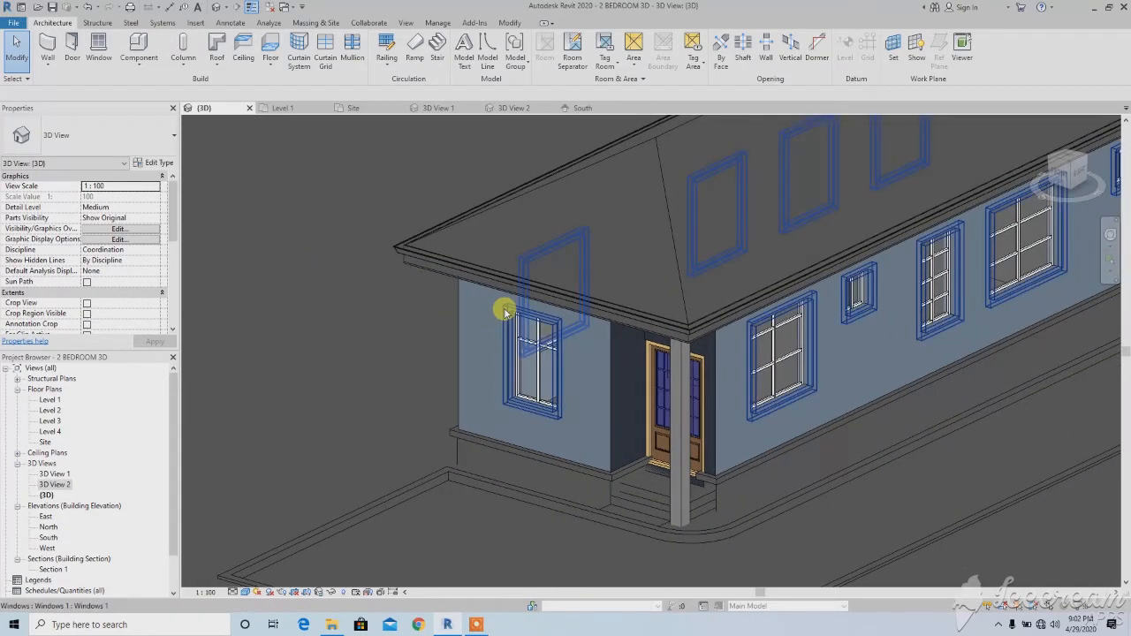
scroll(379, 314, "down", 2)
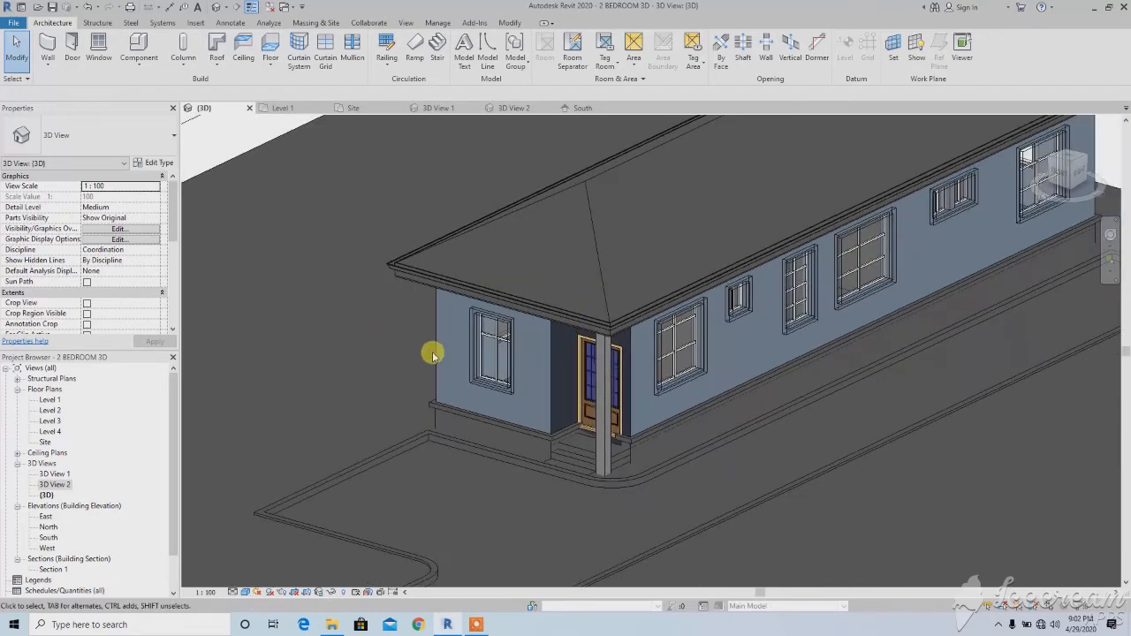
Select the in-place window surround around the front window and open it for in-place editing.
scroll(460, 354, "up", 4)
scroll(468, 305, "up", 2)
left_click(462, 348)
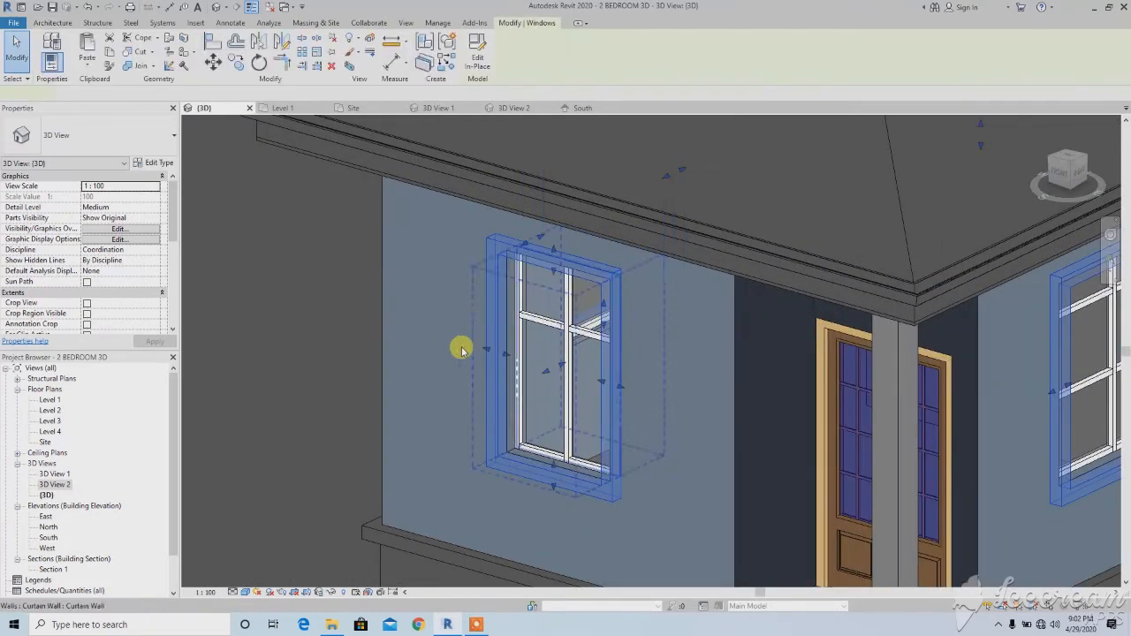
scroll(456, 357, "down", 2)
scroll(459, 349, "down", 3)
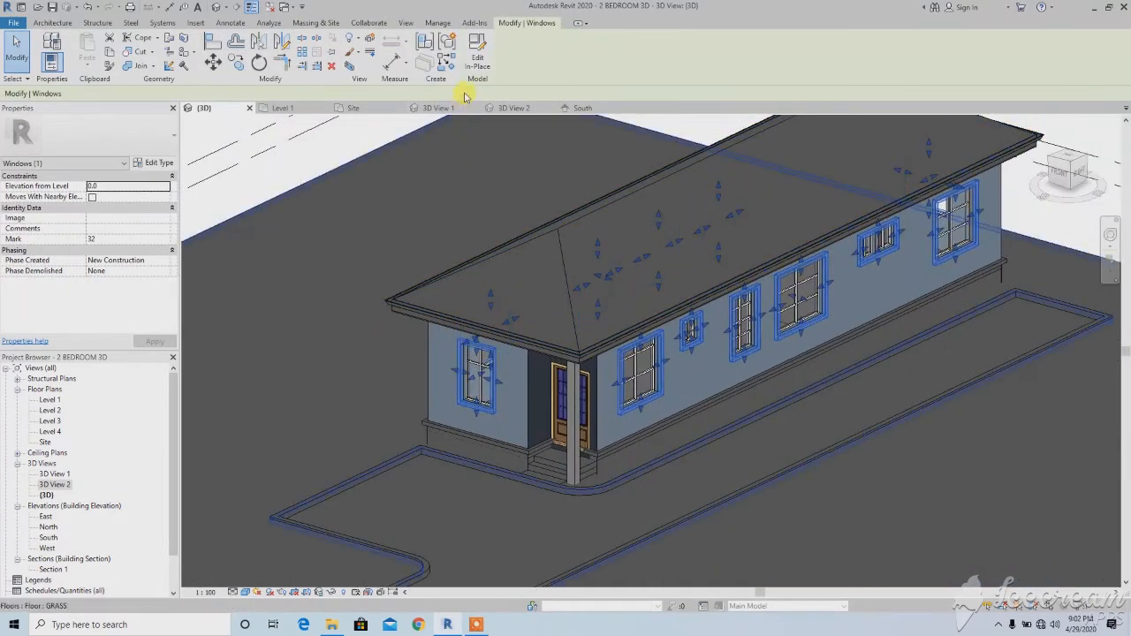
scroll(328, 383, "down", 2)
left_click(328, 384)
middle_click_drag(328, 384, 419, 388, "shift")
scroll(423, 362, "up", 1)
left_click(441, 337)
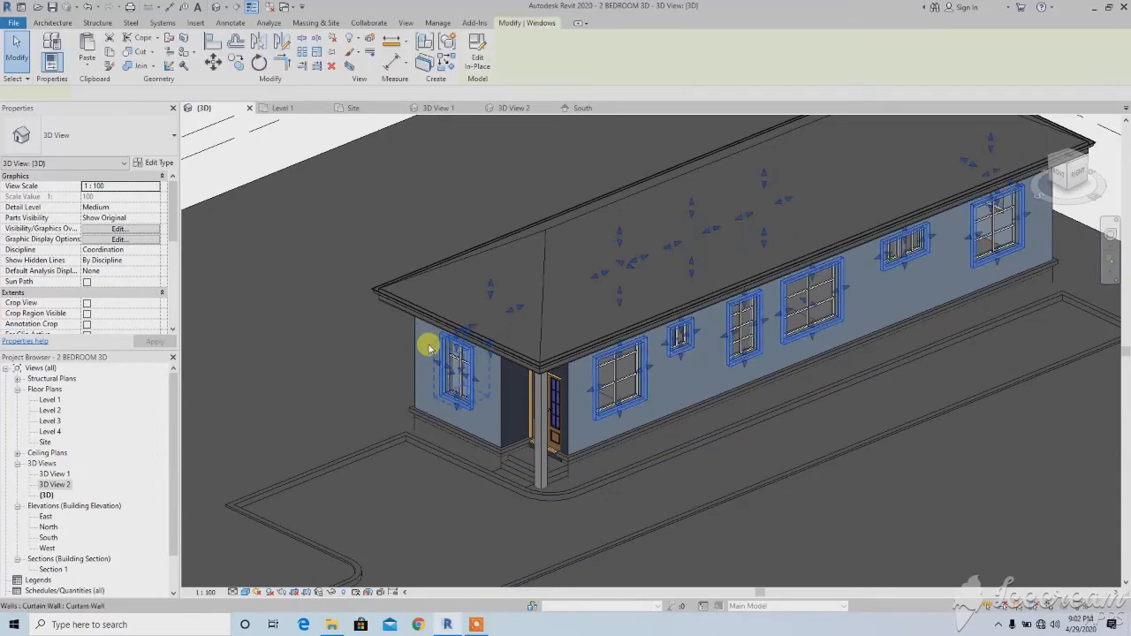
left_click(476, 55)
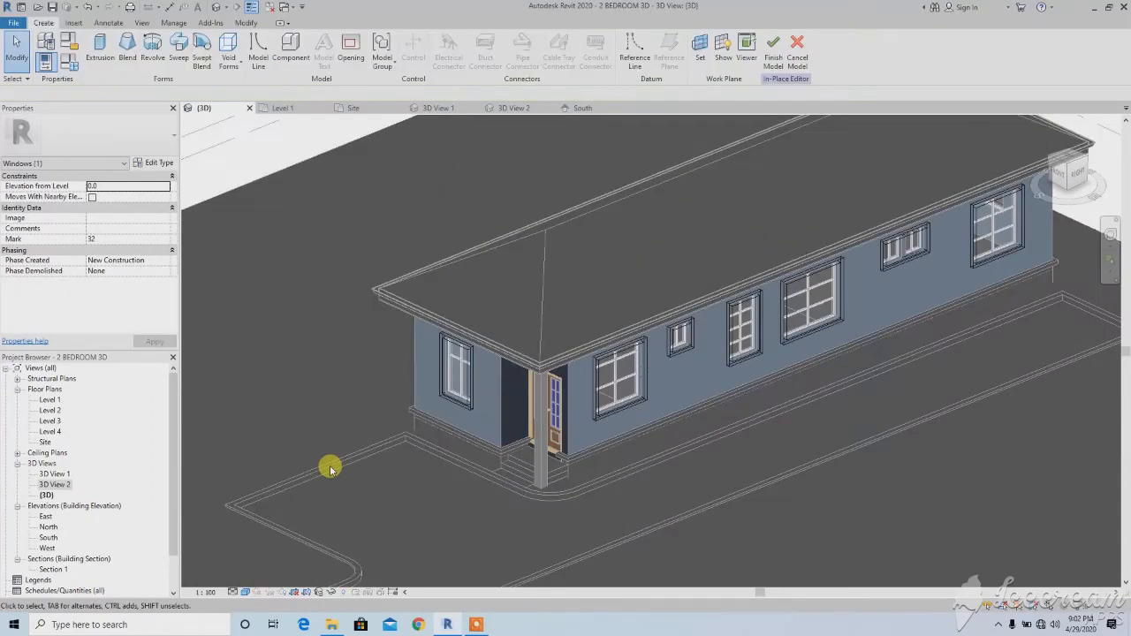
Select all the window surround extrusions and create a new material named WALL WHITE for them.
scroll(443, 482, "down", 3)
left_click_drag(342, 248, 771, 474)
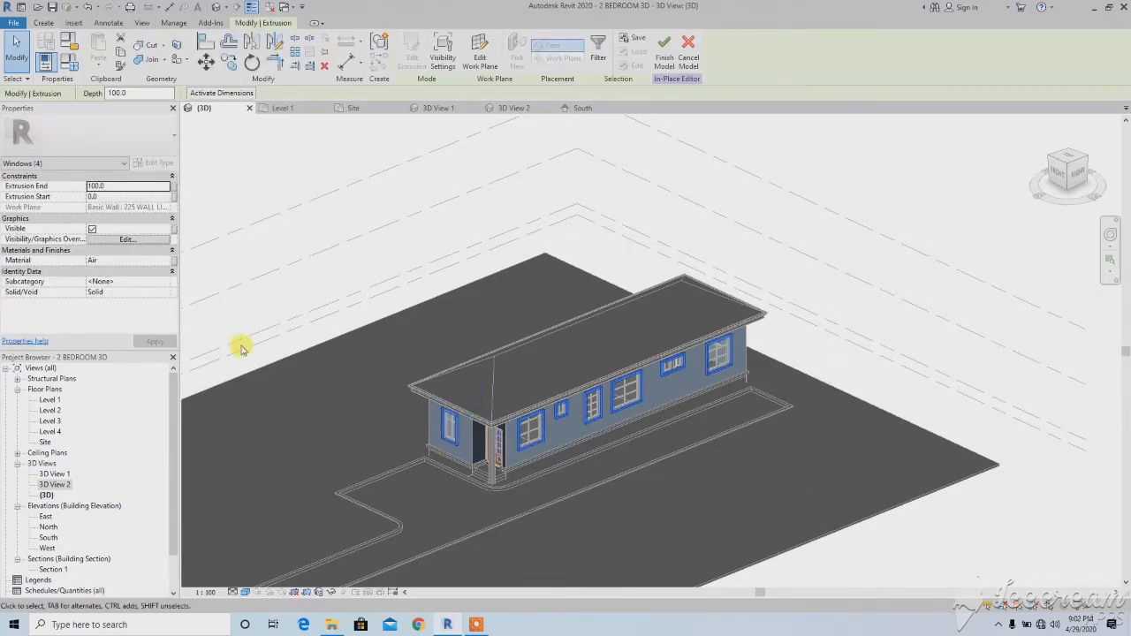
left_click(167, 264)
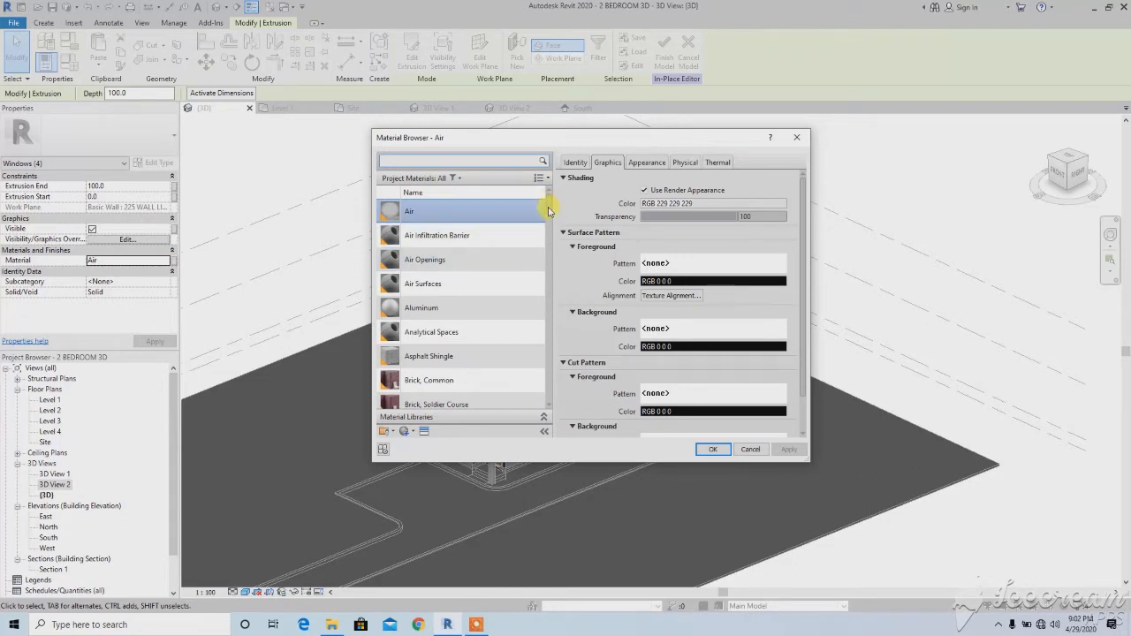
scroll(546, 212, "down", 5)
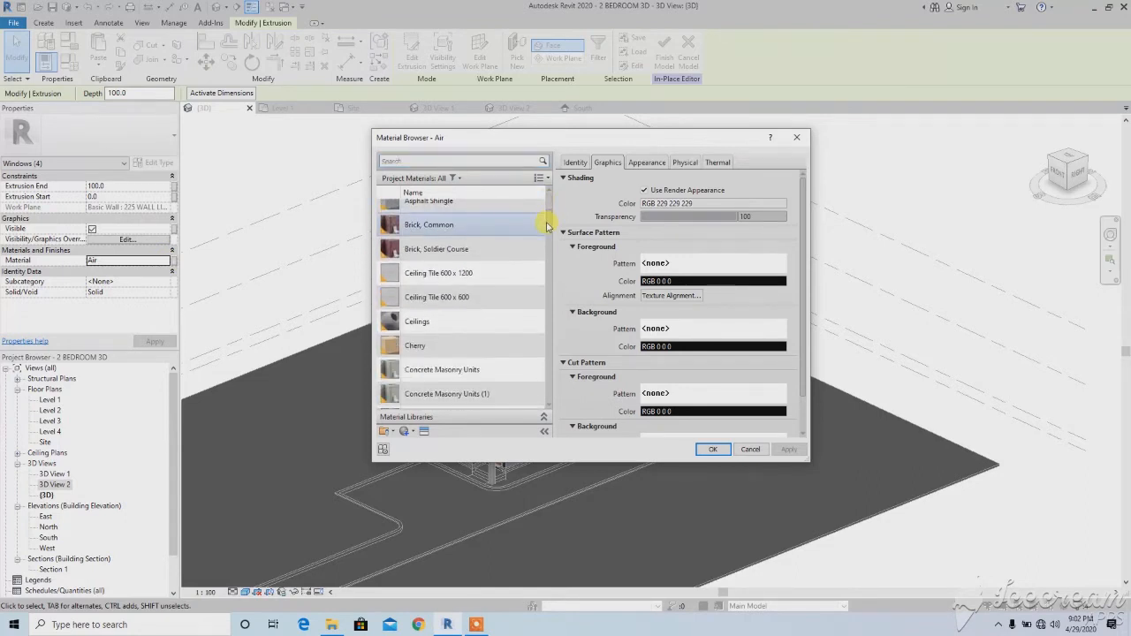
left_click(400, 432)
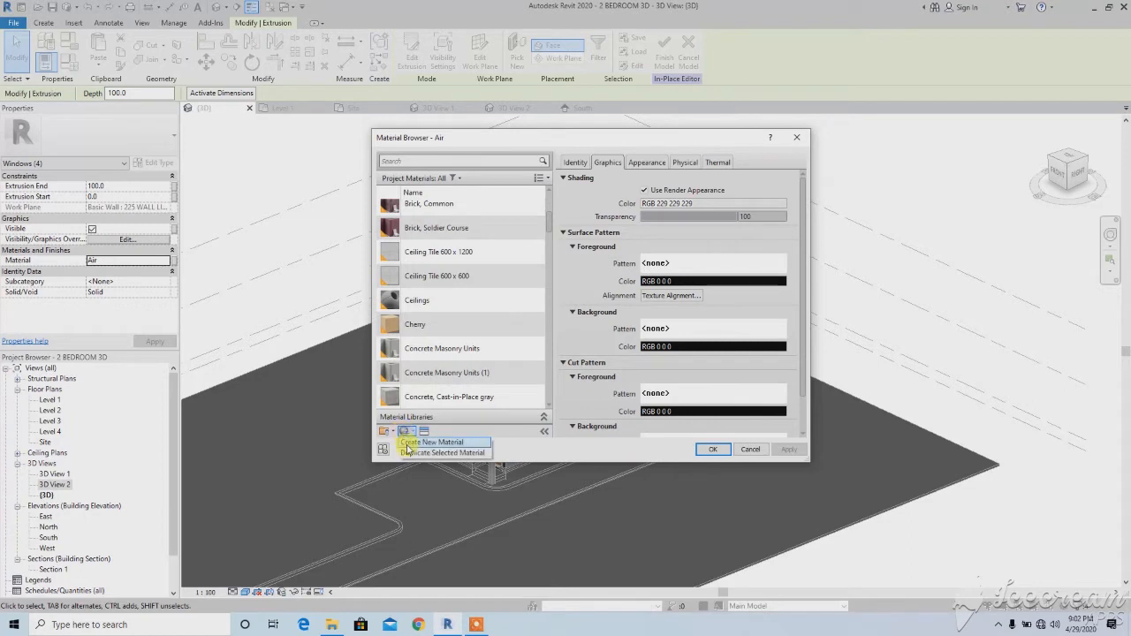
left_click(433, 445)
right_click(437, 301)
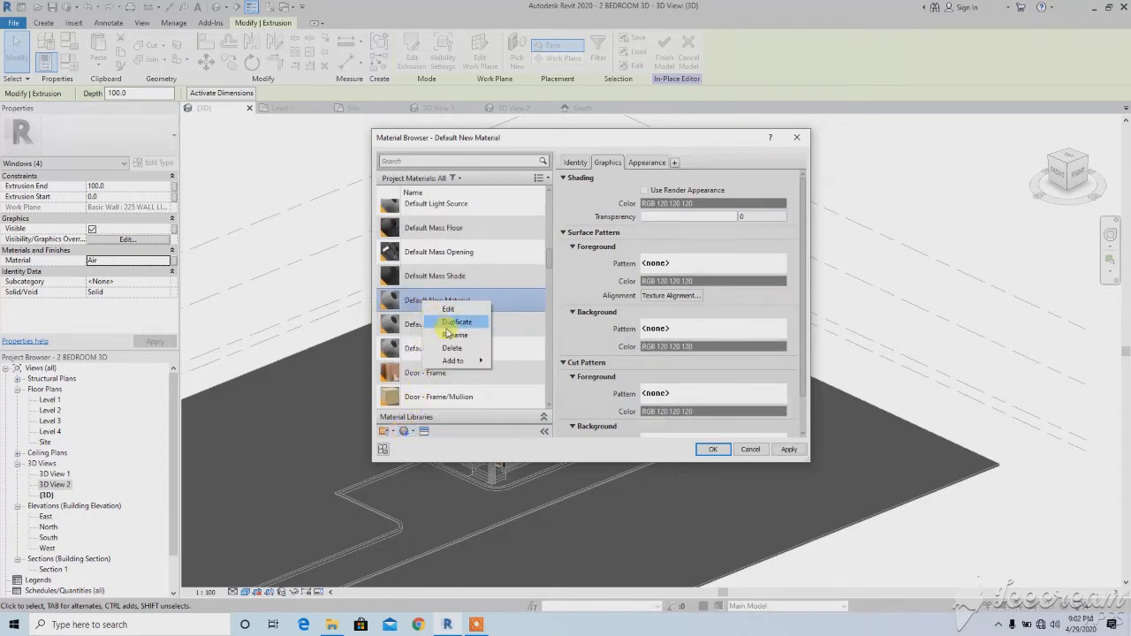
left_click(454, 335)
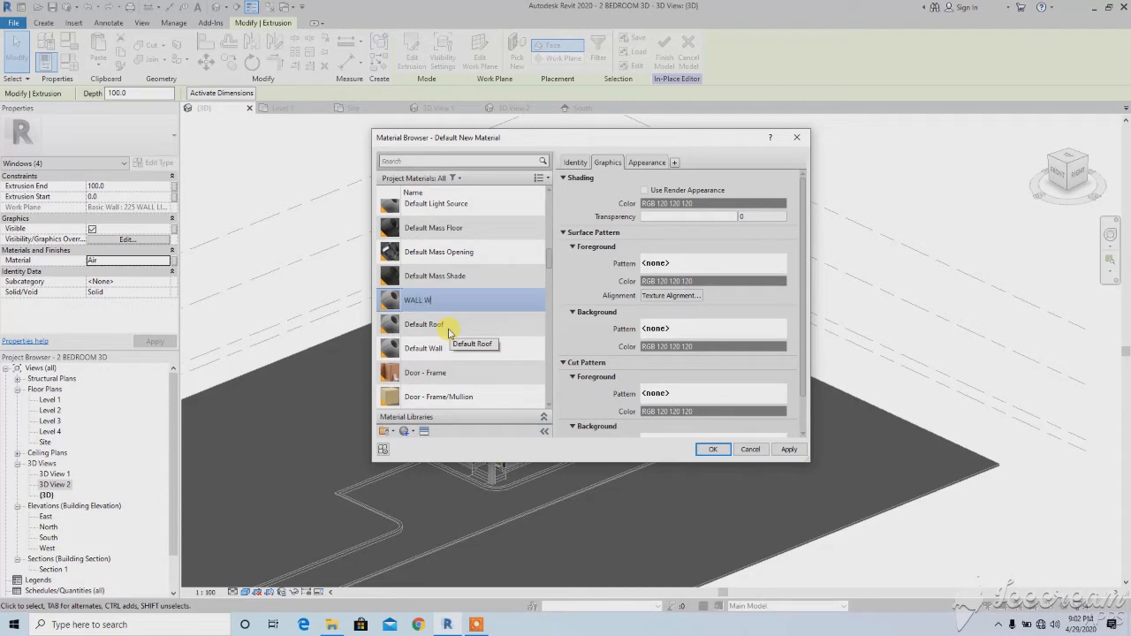
key("Return")
Make WALL WHITE use its render appearance with generic color RGB 255 255 255, and assign it to the selected surrounds.
left_click(644, 190)
left_click(647, 162)
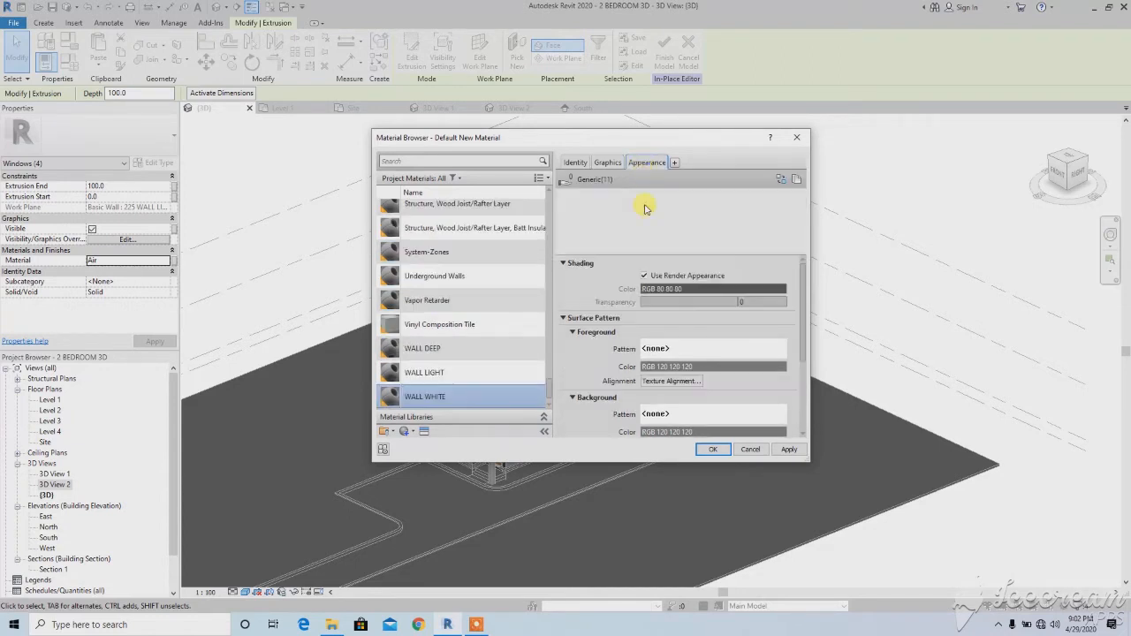
left_click(680, 289)
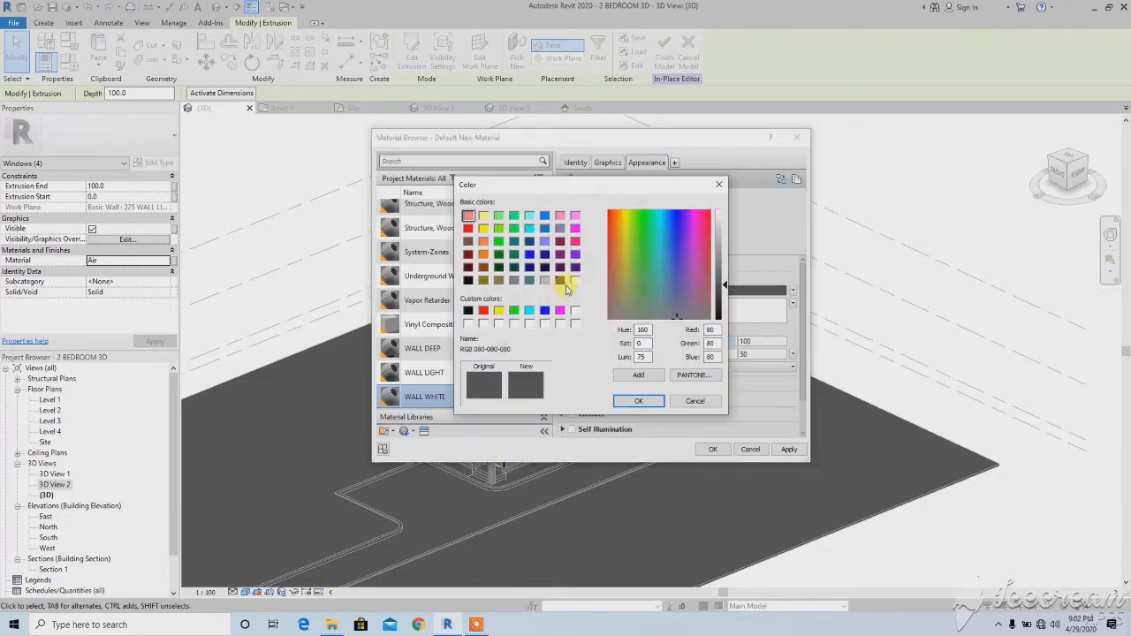
left_click(574, 281)
left_click(652, 402)
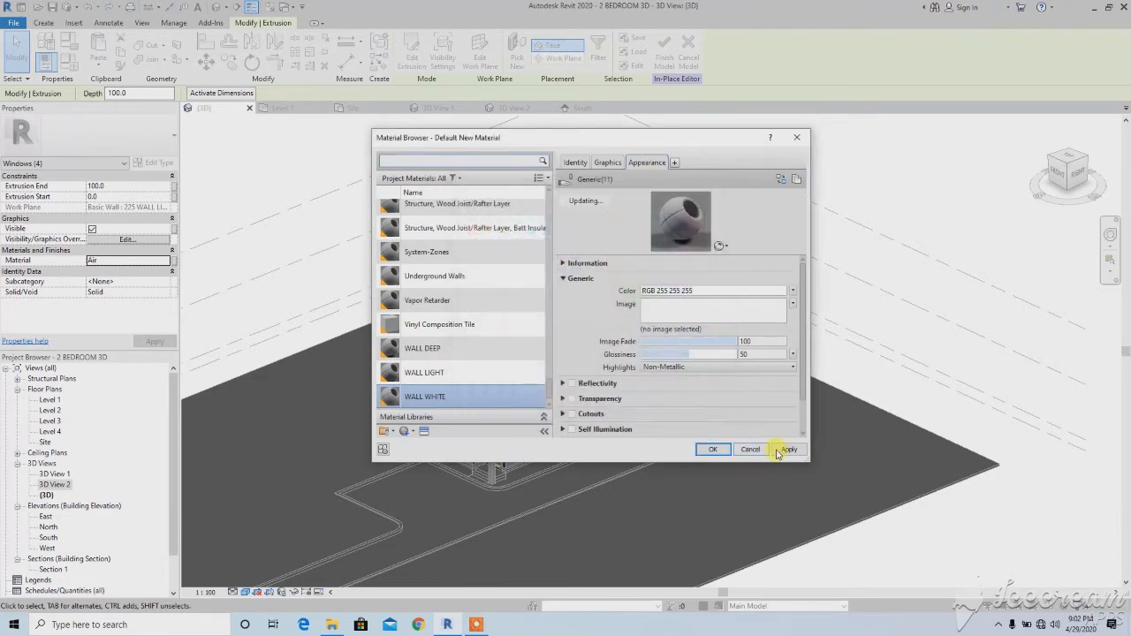
left_click(712, 449)
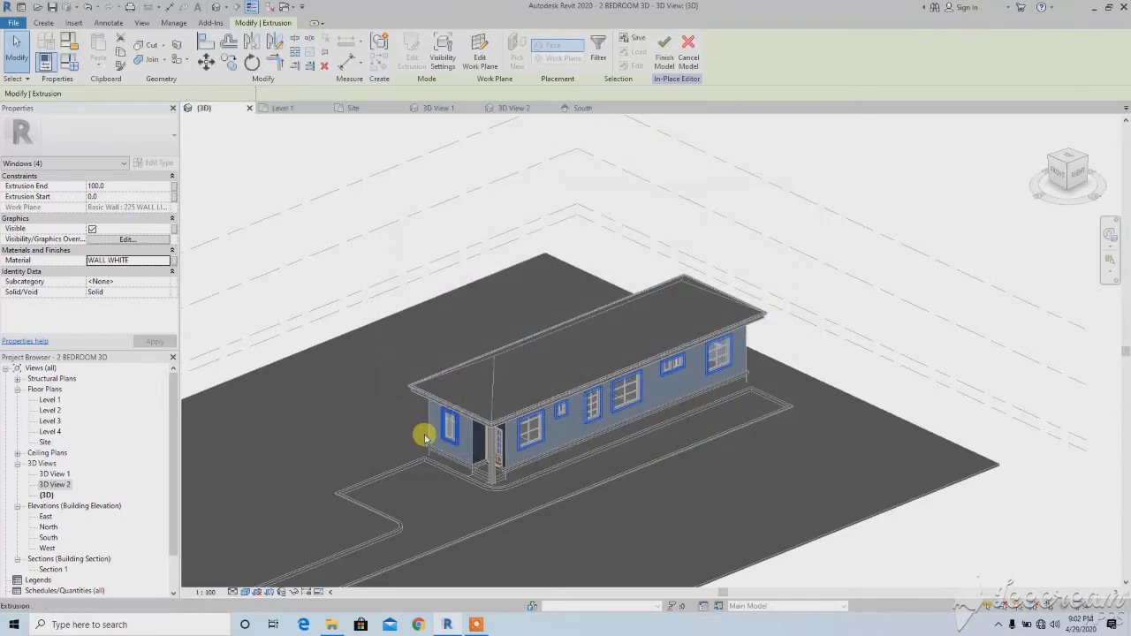
Clear the selection and inspect the surround of the front window up close.
scroll(420, 451, "up", 3)
left_click(402, 420)
scroll(469, 419, "up", 2)
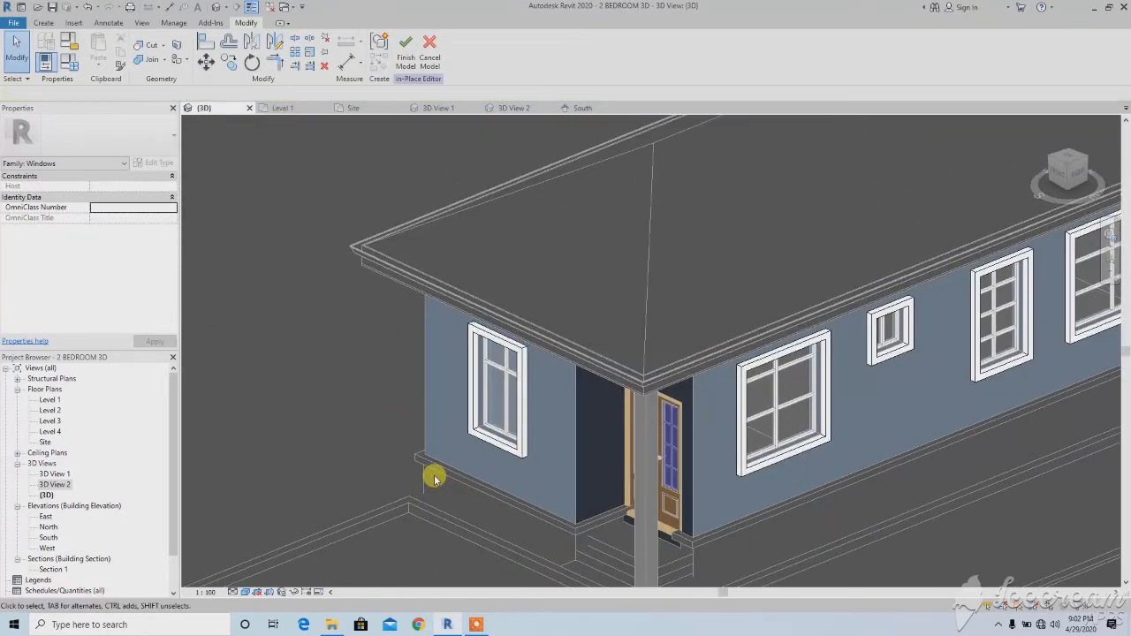
scroll(435, 478, "up", 8)
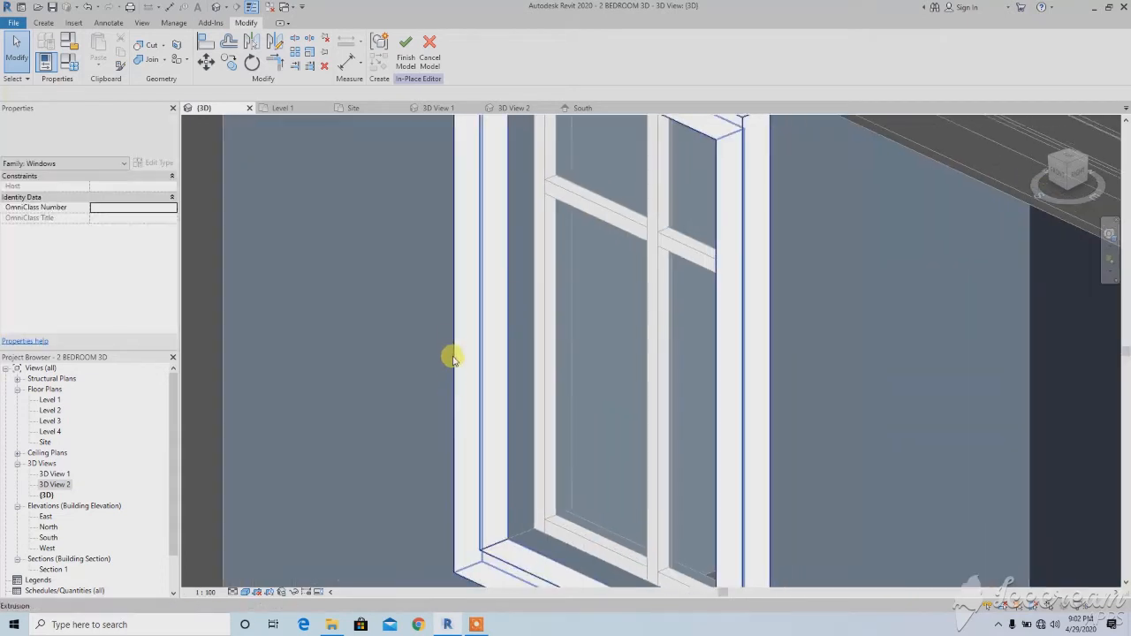
scroll(452, 357, "down", 2)
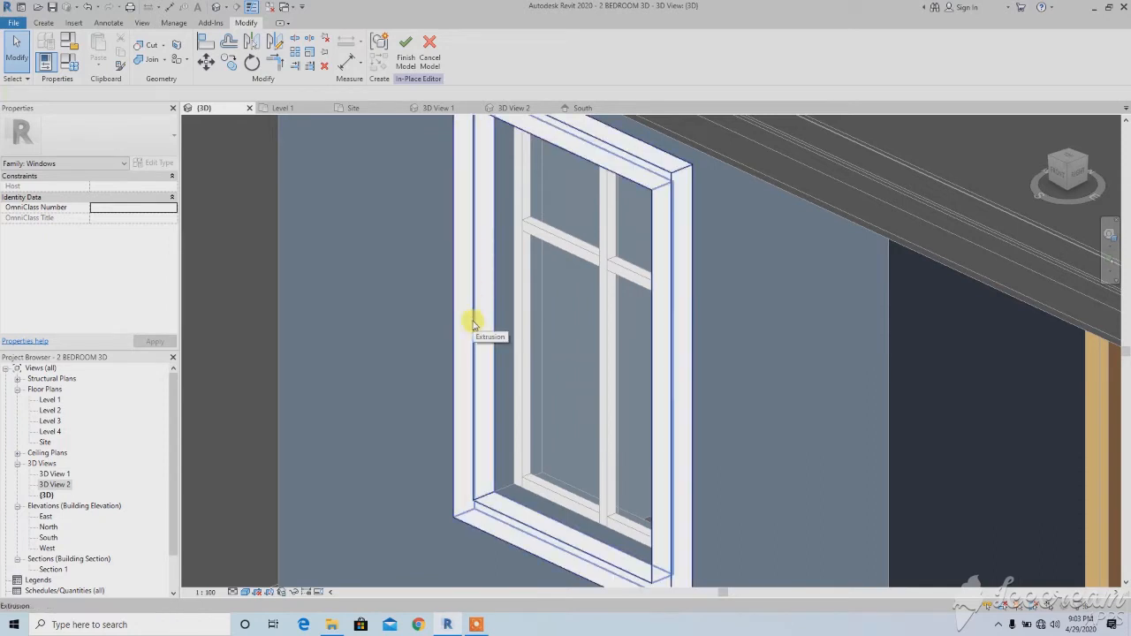
scroll(473, 324, "down", 3)
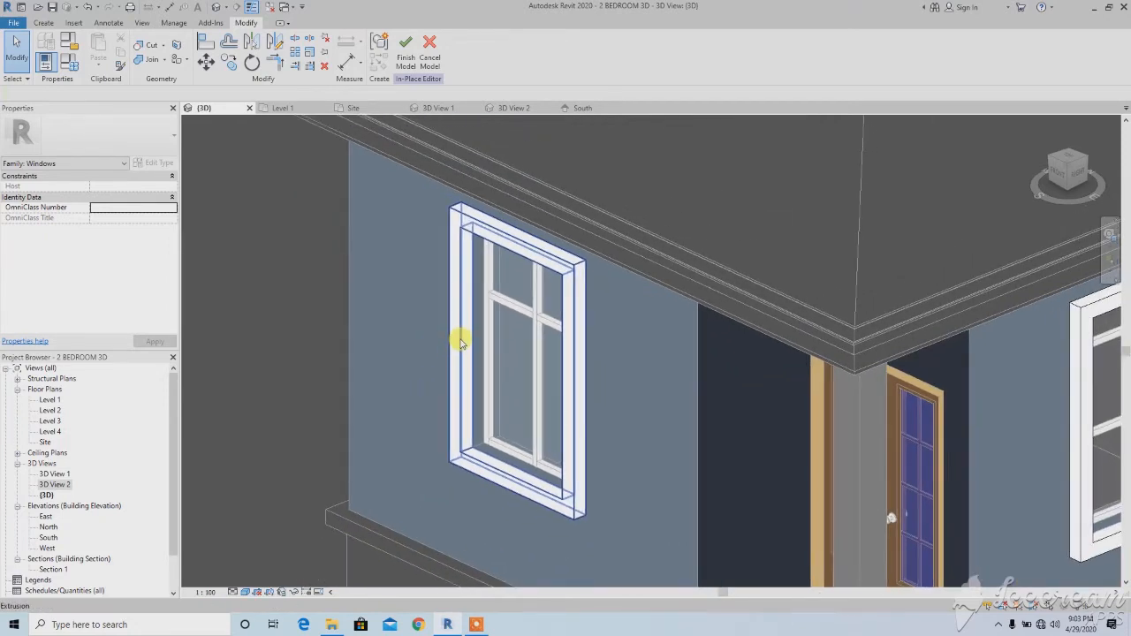
scroll(477, 352, "up", 3)
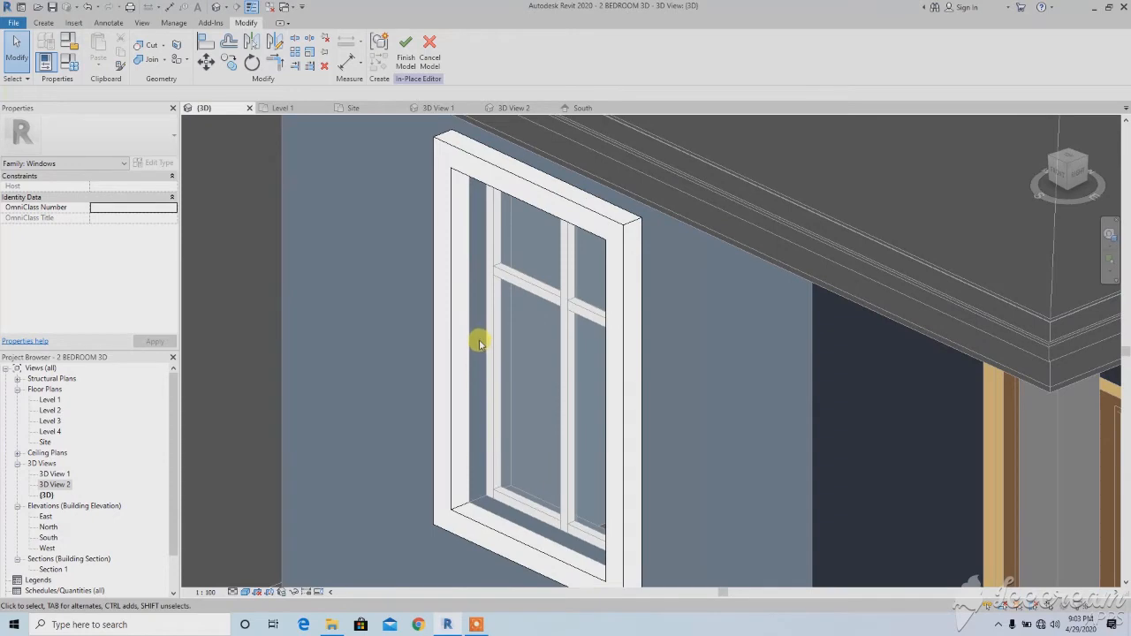
Finish the in-place editing of the window surrounds and save the project.
scroll(478, 344, "down", 5)
scroll(454, 354, "up", 2)
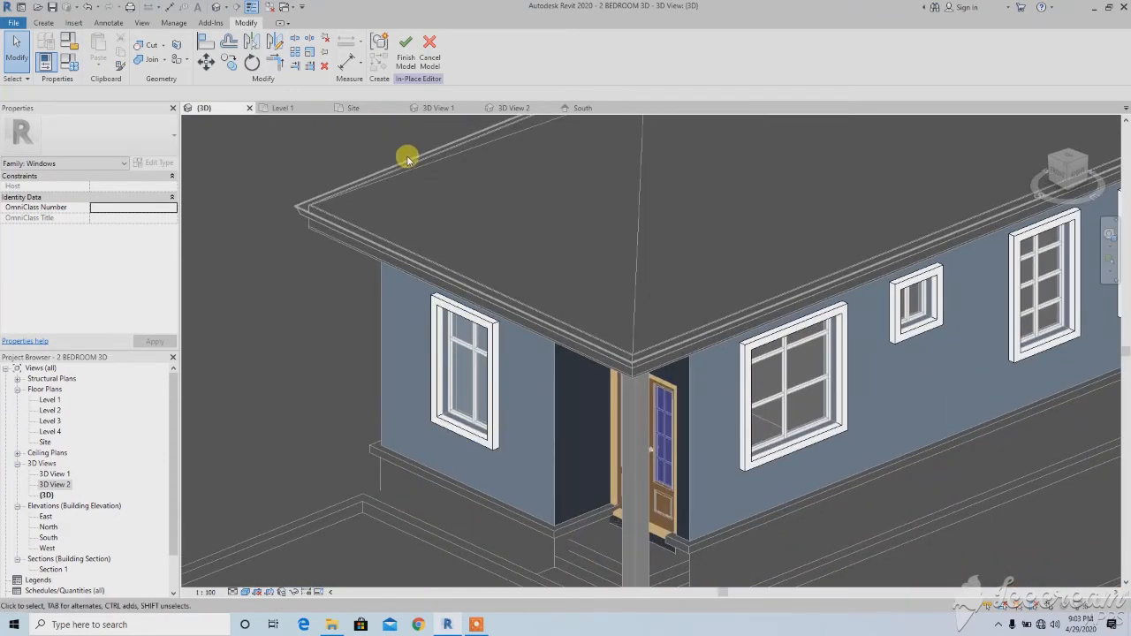
left_click(406, 49)
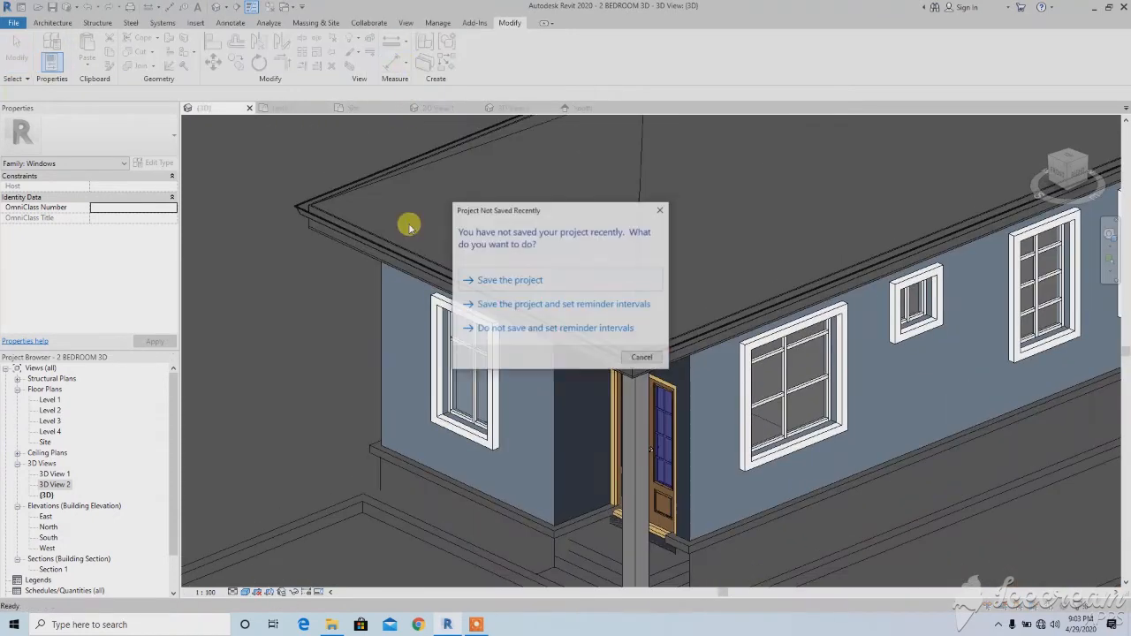
left_click(497, 281)
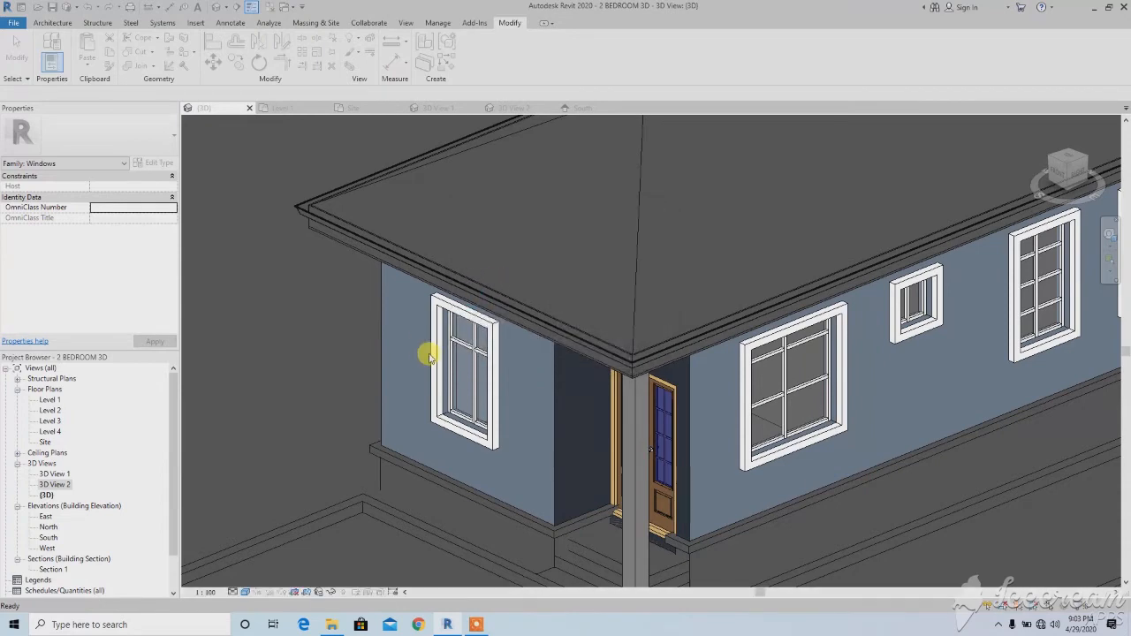
Examine the wall reveals between the white surround and the frame of the front window.
scroll(442, 369, "up", 5)
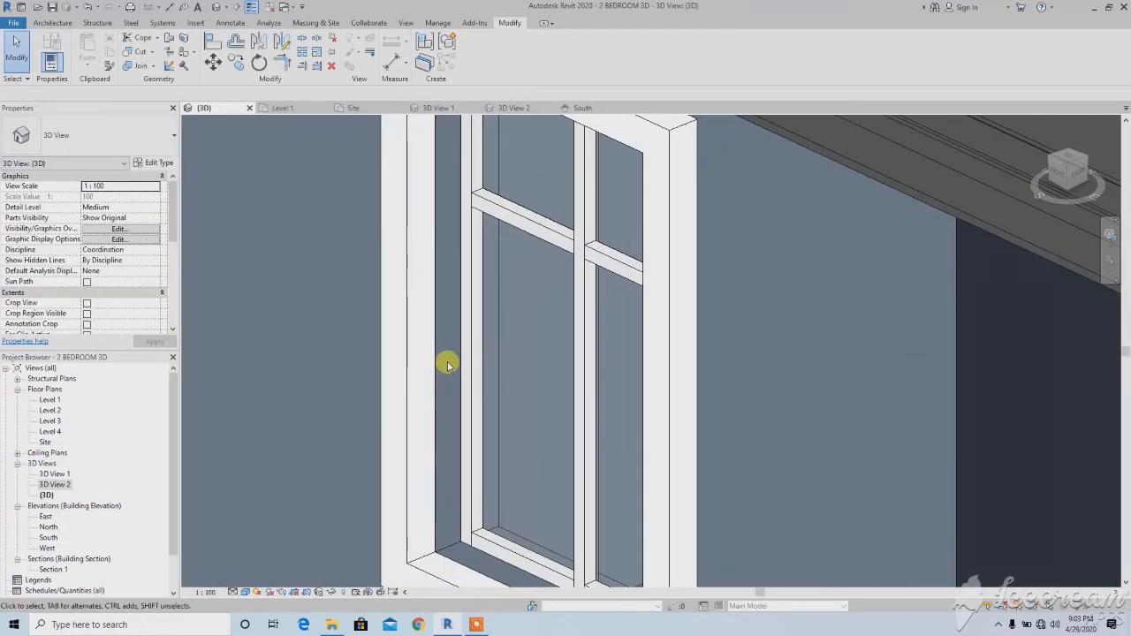
scroll(446, 377, "down", 4)
scroll(444, 339, "up", 1)
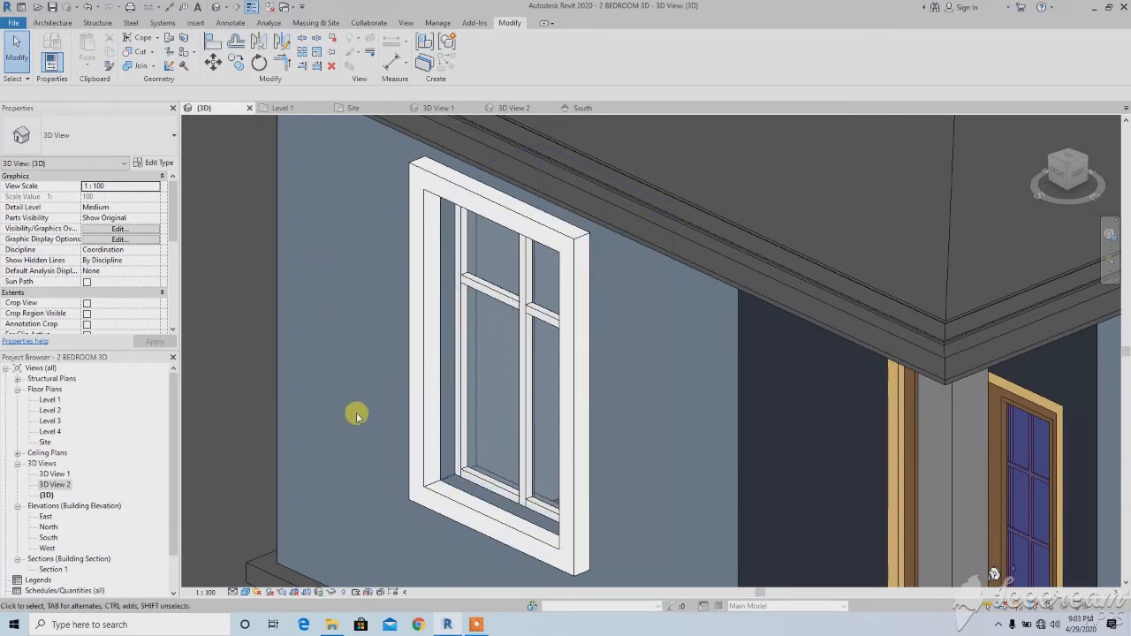
scroll(353, 359, "down", 1)
middle_click_drag(396, 377, 354, 371)
left_click(49, 24)
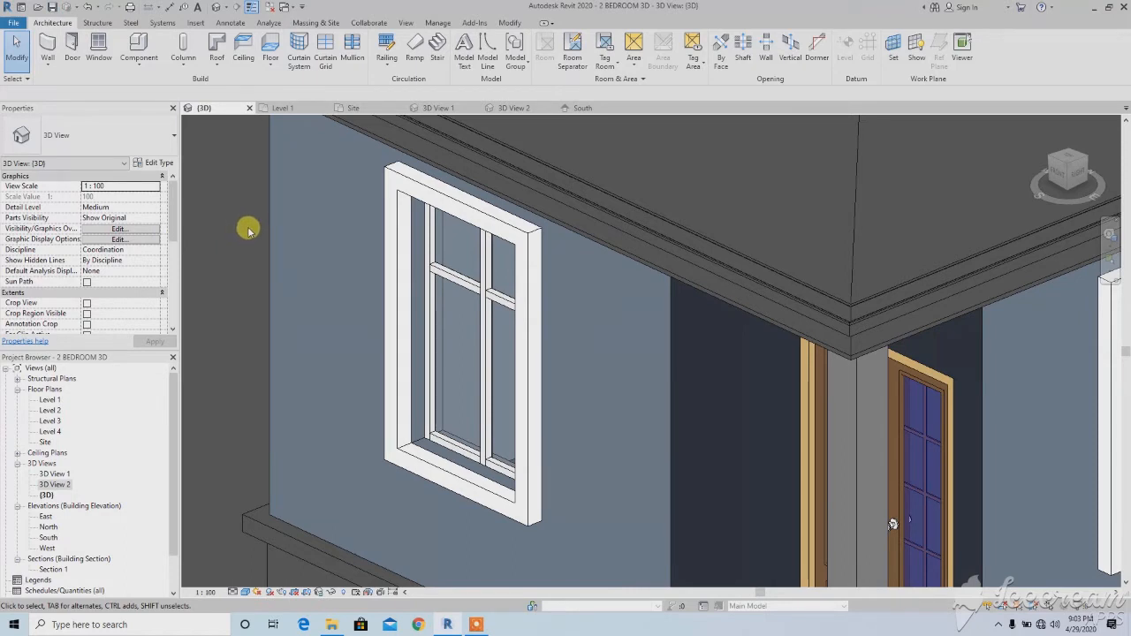
left_click(509, 24)
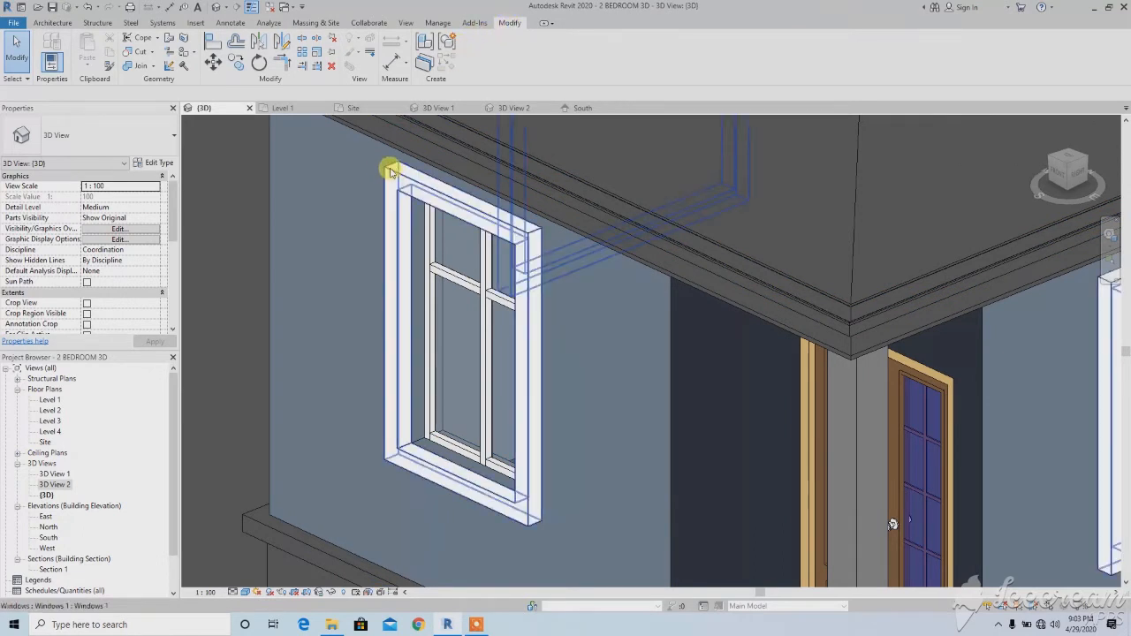
scroll(360, 202, "down", 2)
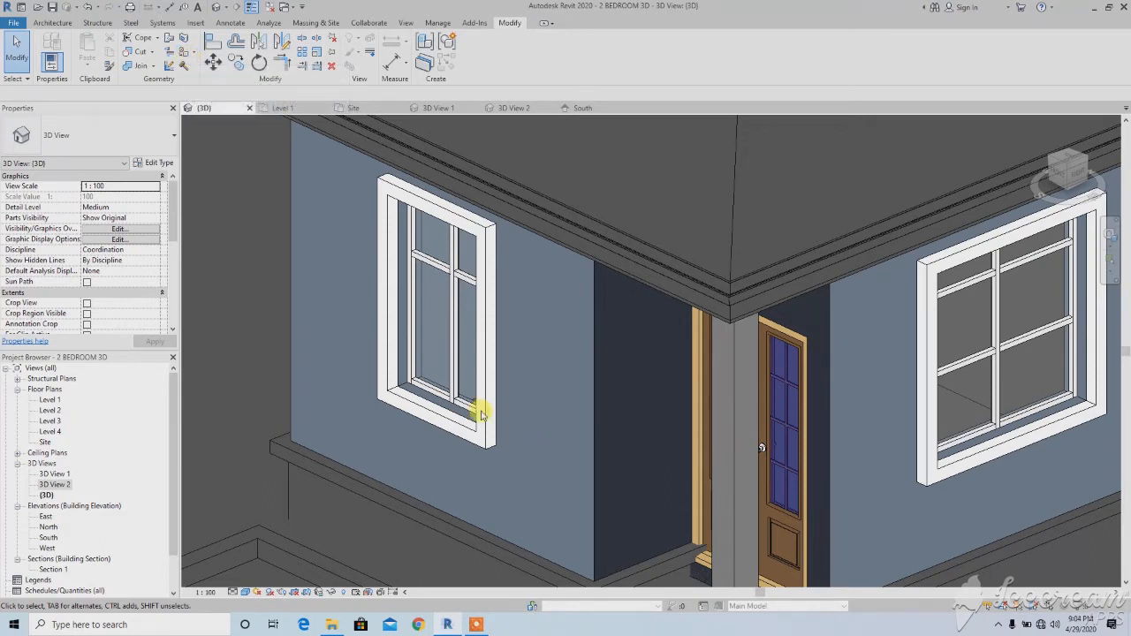
Paint the front window's sill and the side reveal farther from the entrance with the WALL WHITE material.
left_click(181, 53)
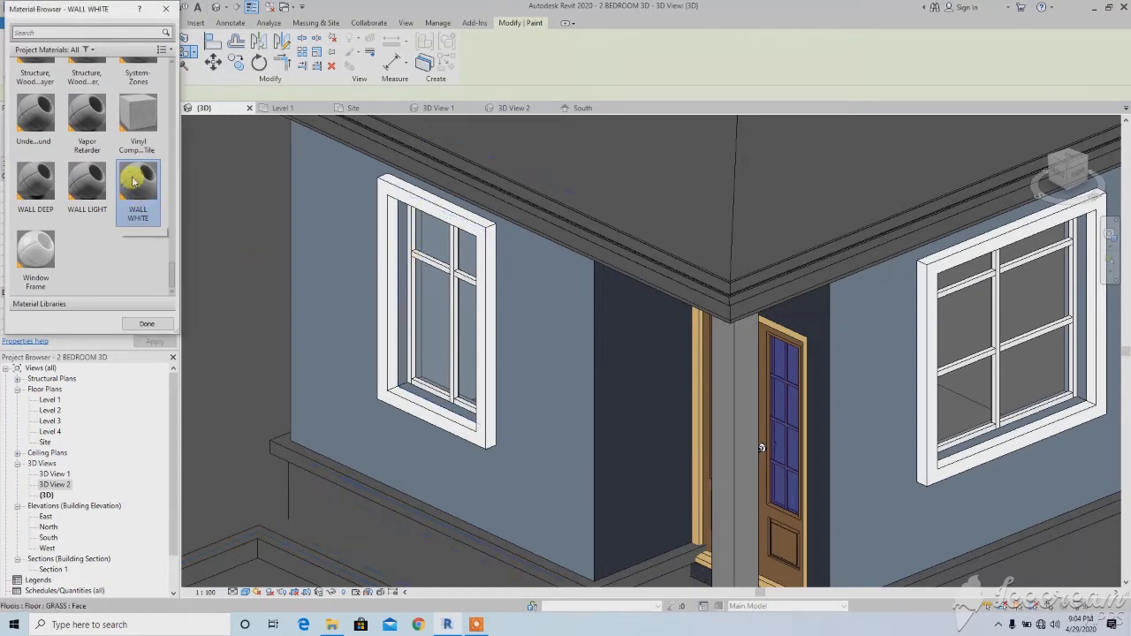
scroll(367, 263, "up", 5)
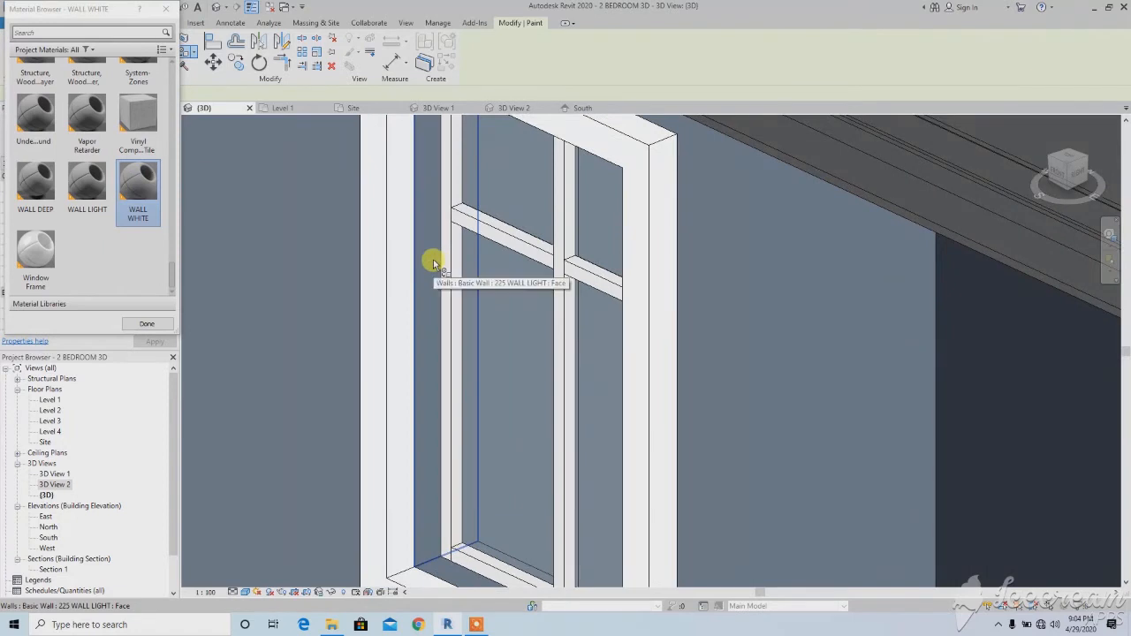
scroll(433, 261, "down", 4)
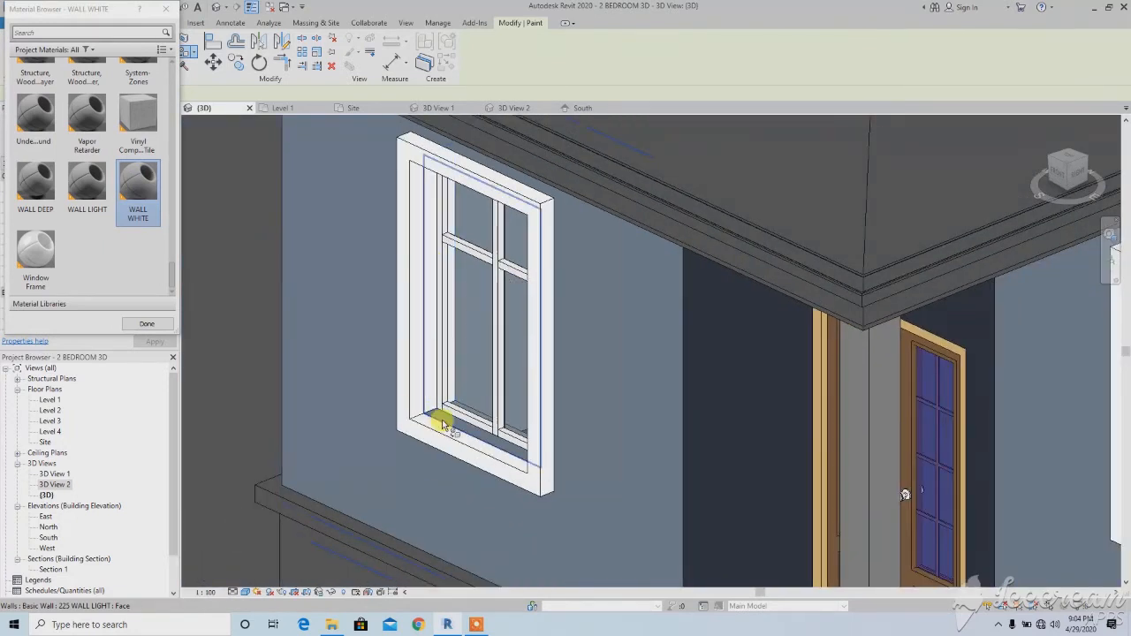
scroll(439, 416, "up", 5)
scroll(418, 361, "down", 6)
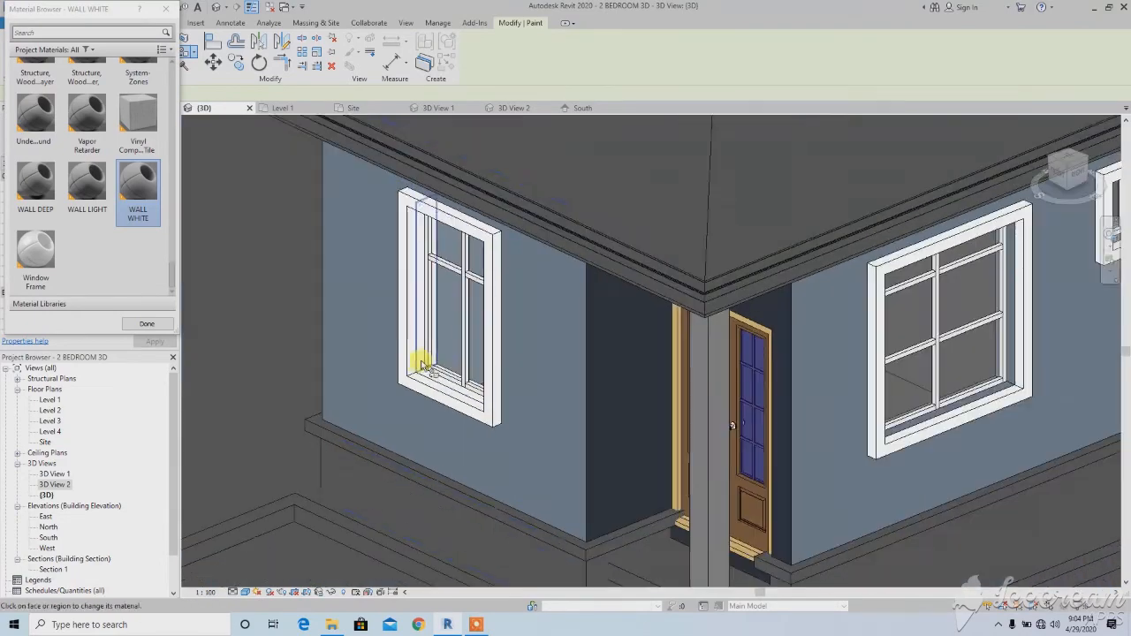
Try to paint the front window's reveal nearest the entrance with WALL WHITE, and undo the paint applied to the wall face.
middle_click_drag(405, 364, 458, 384, "shift")
middle_click_drag(723, 395, 326, 265)
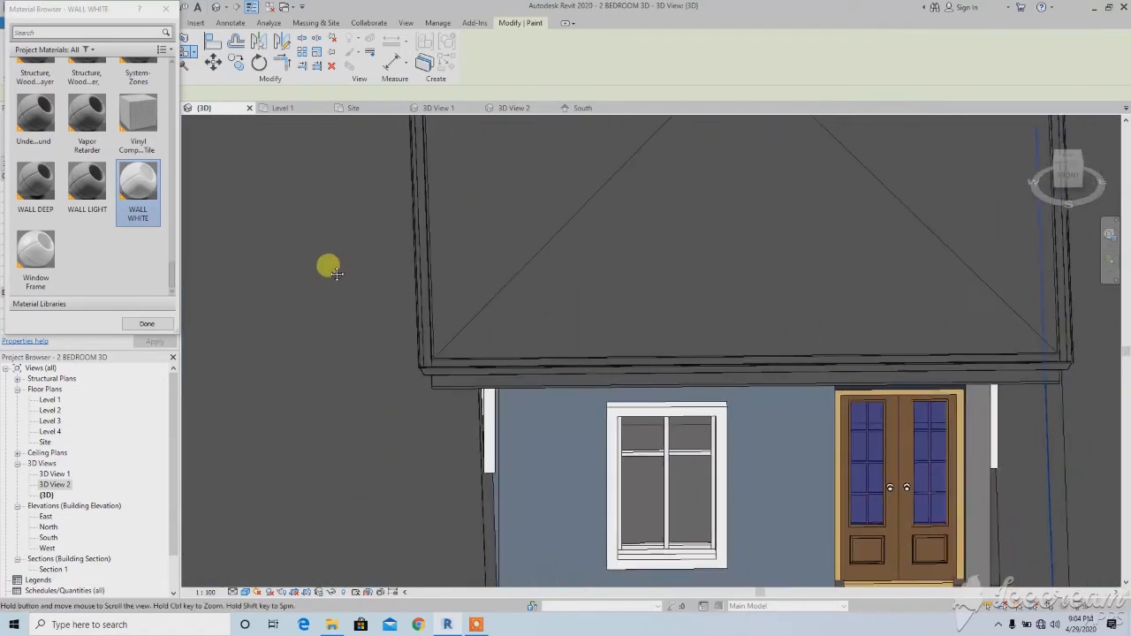
middle_click_drag(609, 380, 497, 345, "shift")
scroll(724, 358, "up", 6)
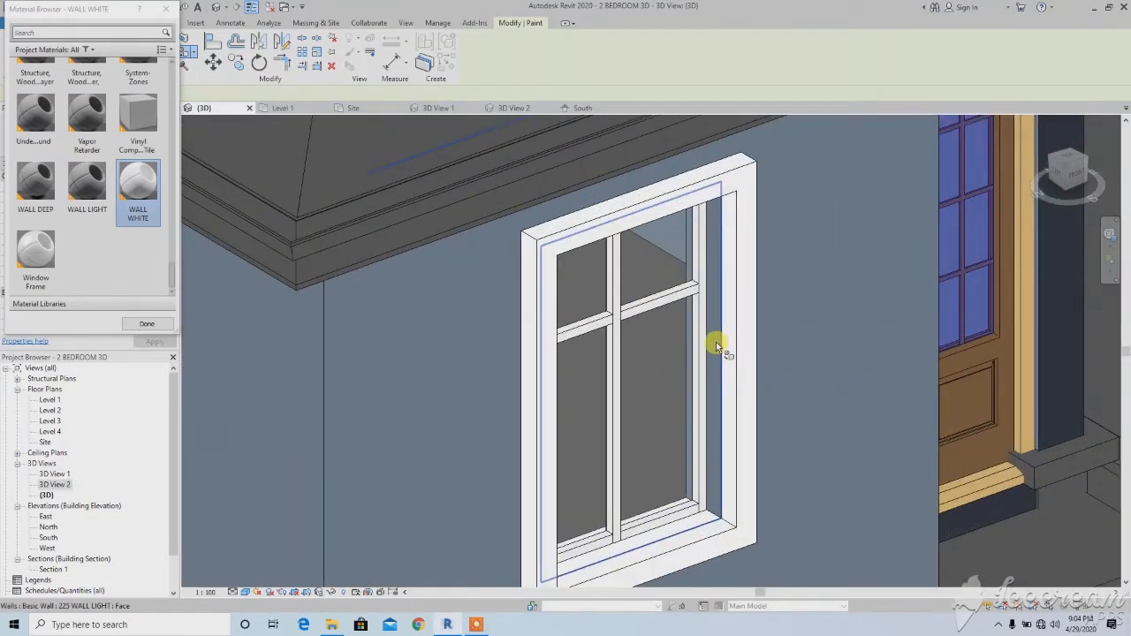
left_click(716, 341)
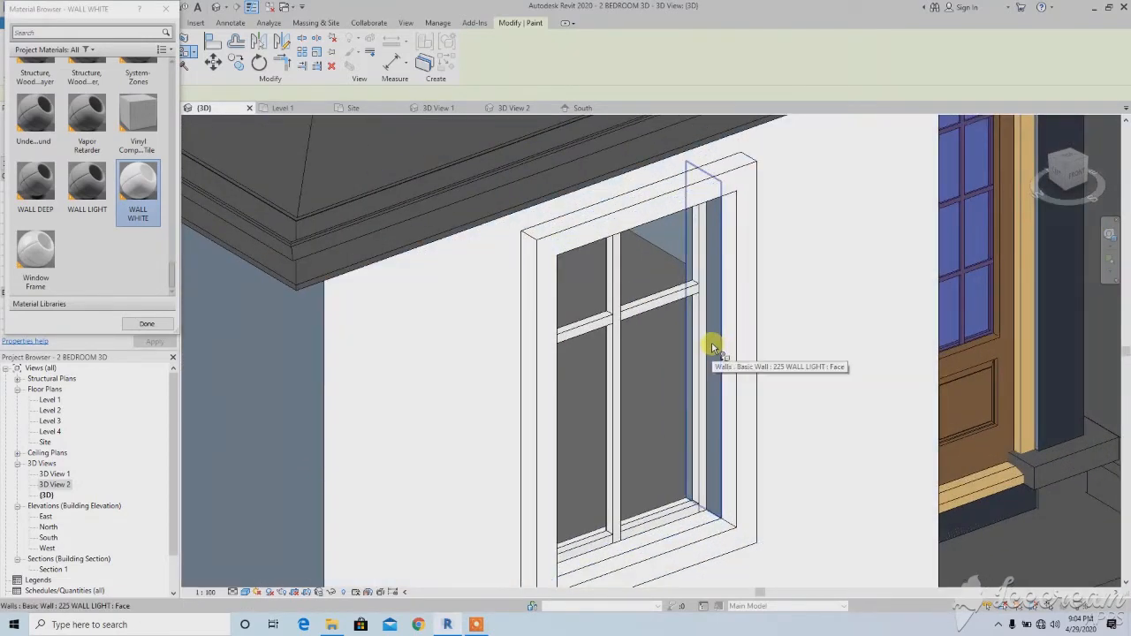
key("ctrl+z")
scroll(711, 341, "up", 2)
scroll(717, 323, "down", 2)
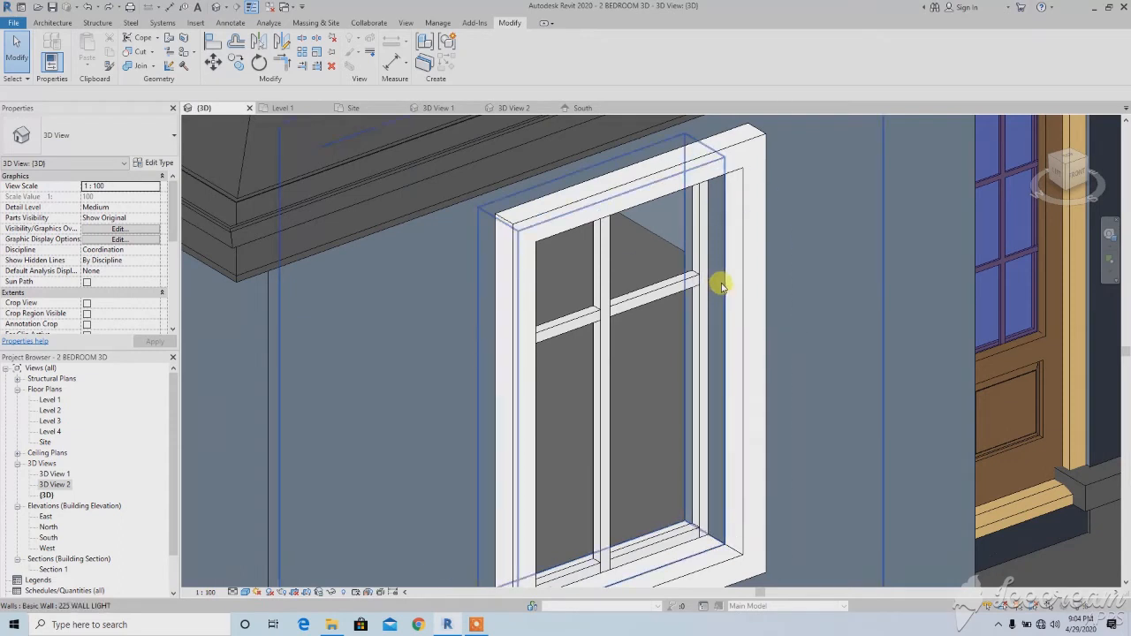
Try to pick the front window's unpainted reveal face by cycling through the overlapping walls, surround and frame.
key("Tab")
key("Tab")
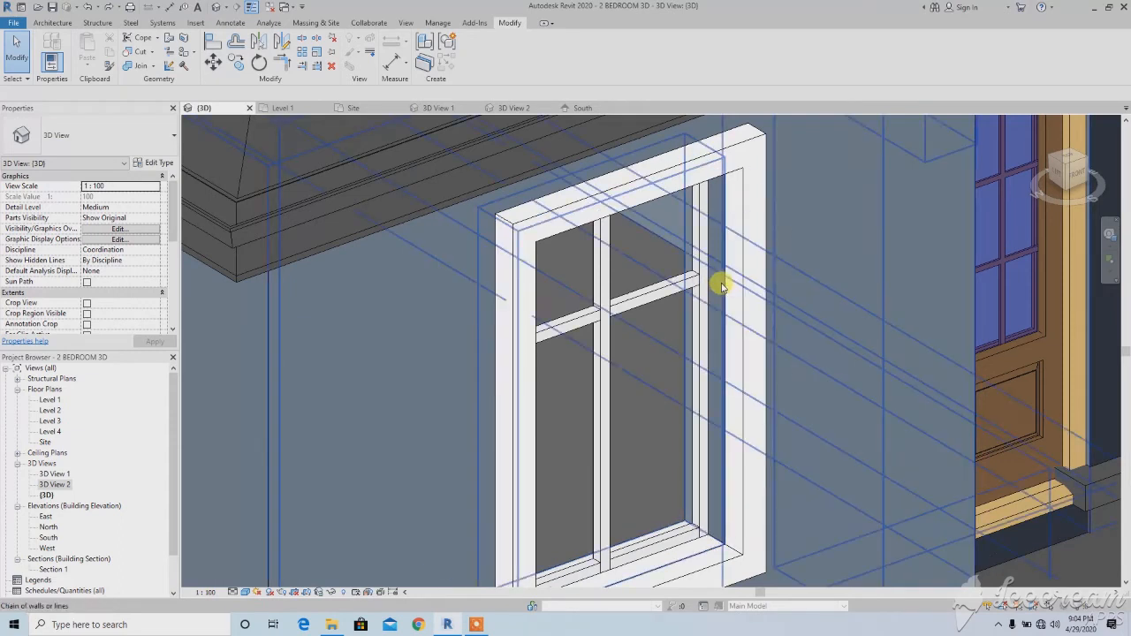
key("Tab")
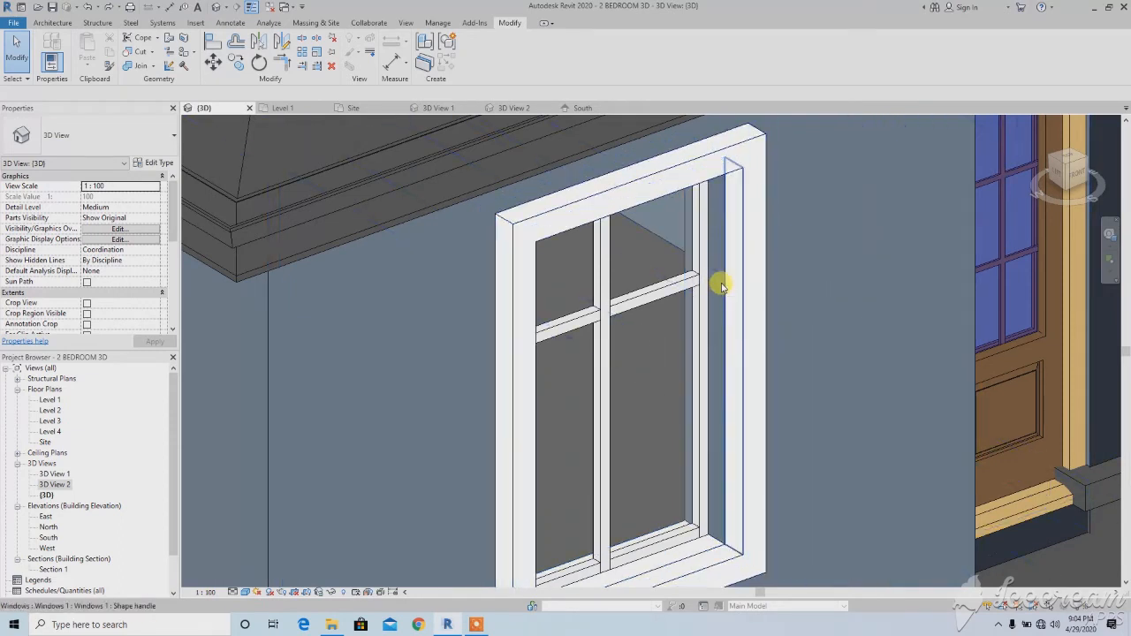
key("Tab")
key("Tab")
key("Tab")
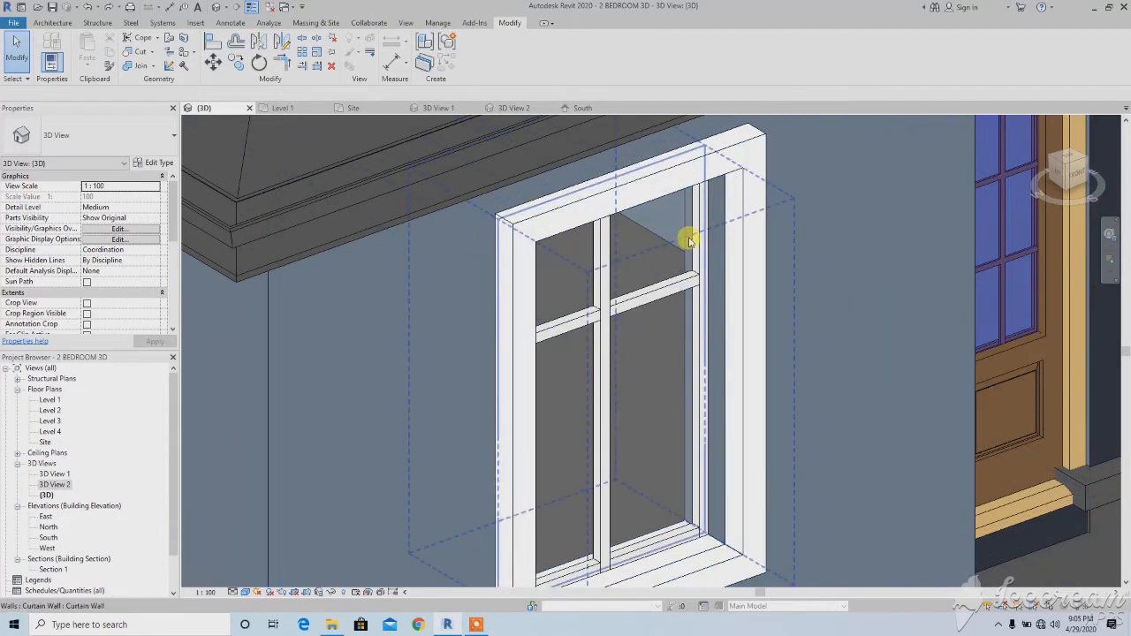
scroll(690, 240, "up", 3)
key("Tab")
key("Tab")
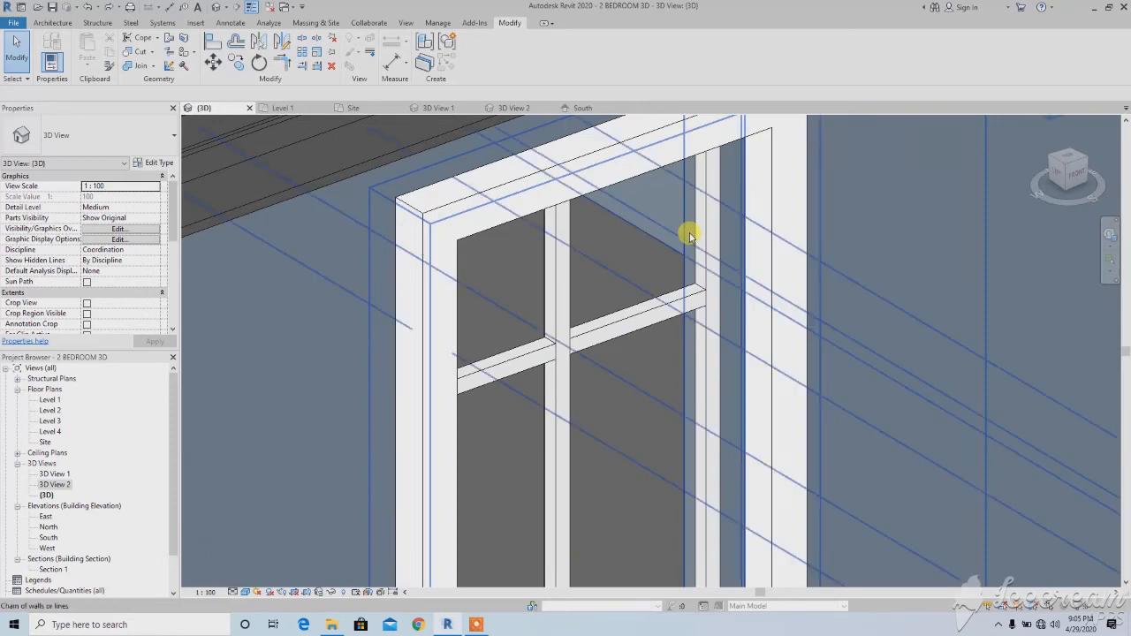
key("Tab")
key("Tab")
key("Tab")
key("Tab")
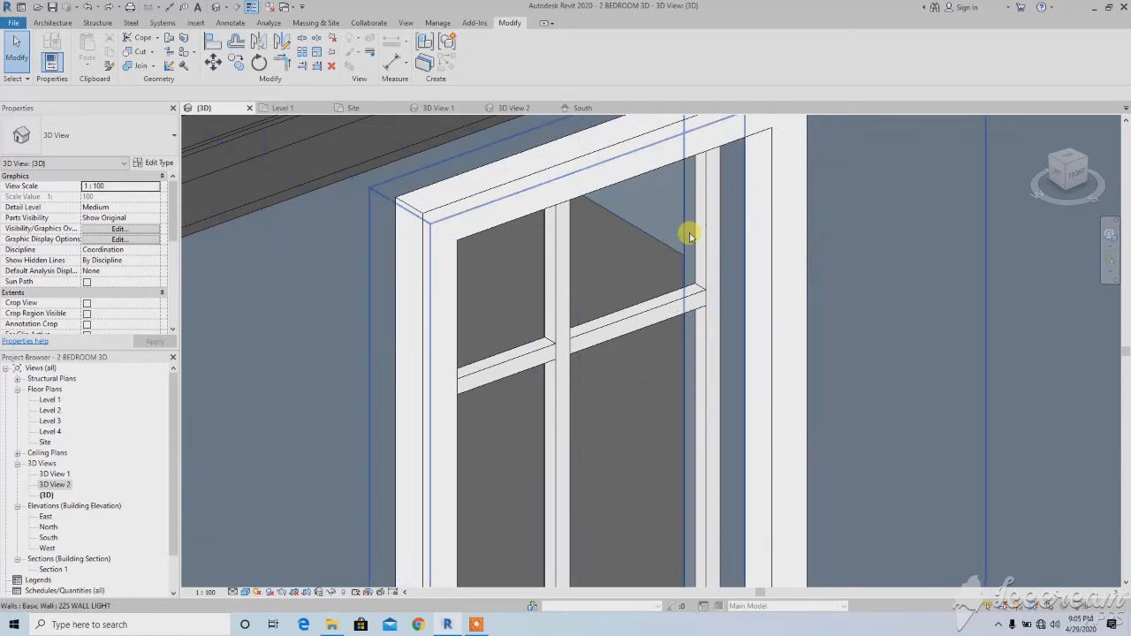
Try to pick the same reveal face near the window's lower corner from another viewing angle.
scroll(672, 274, "down", 5)
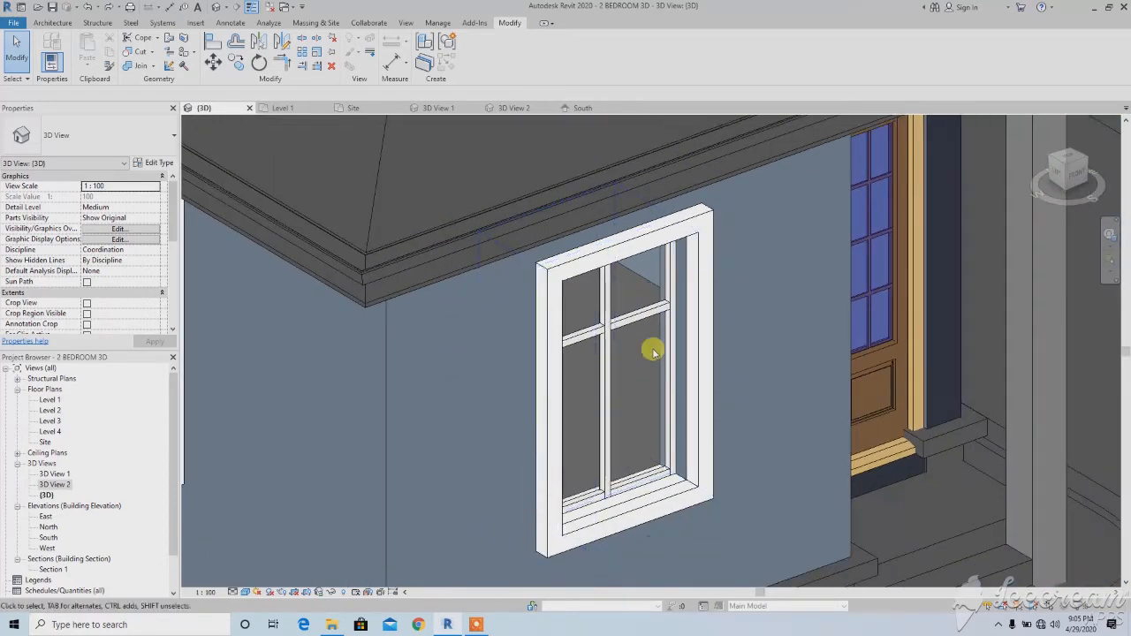
middle_click_drag(651, 416, 447, 403, "shift")
scroll(649, 372, "up", 4)
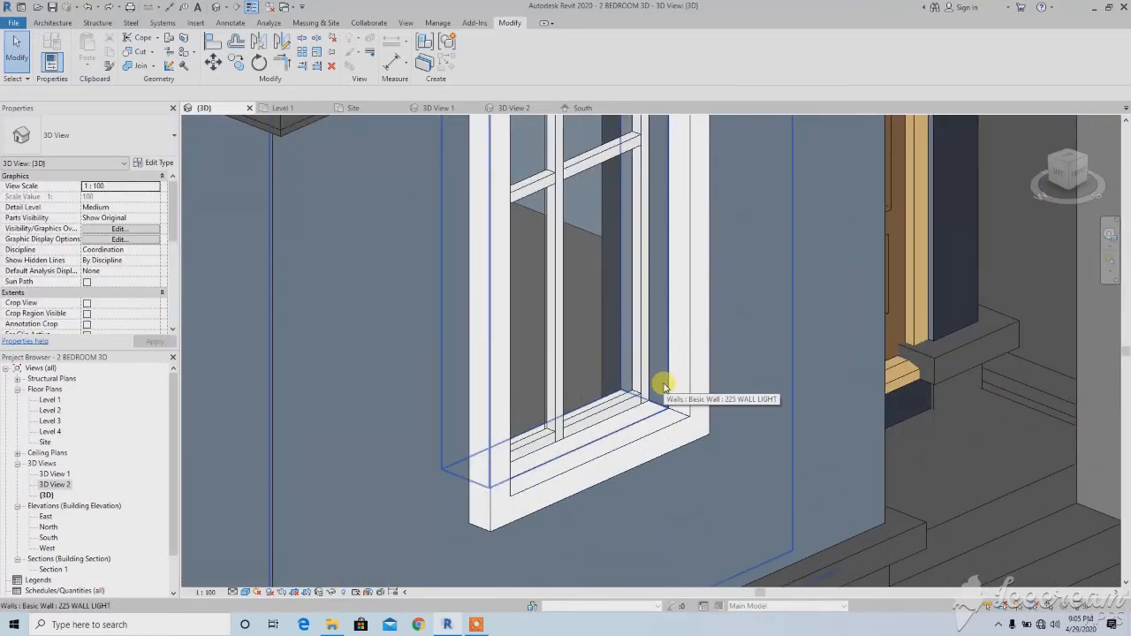
key("Tab")
key("Tab")
key("Tab")
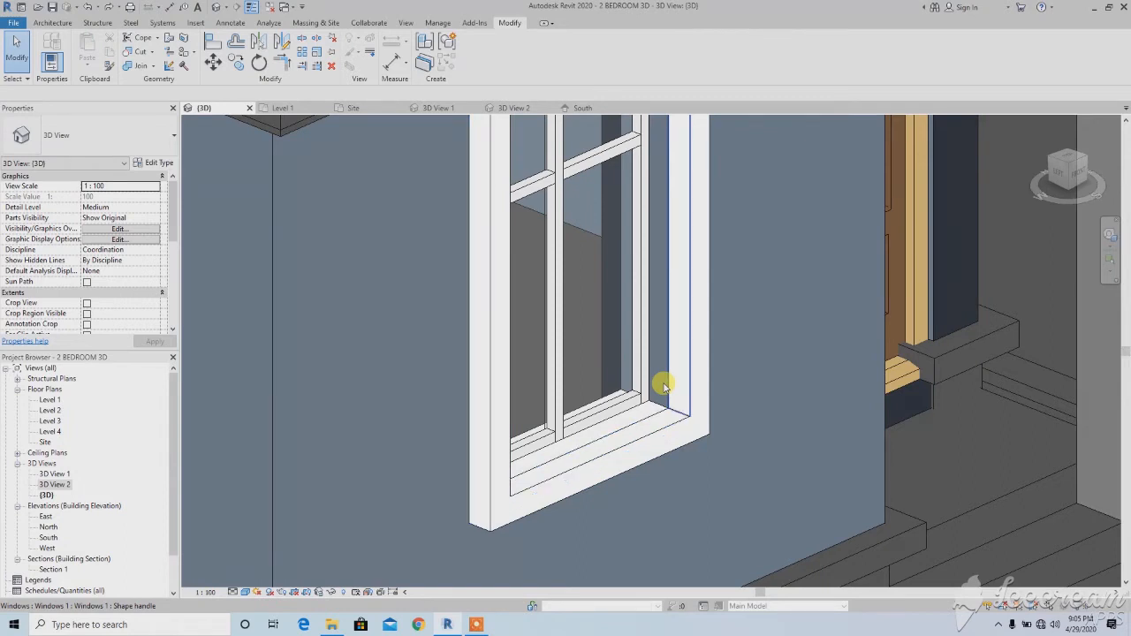
key("Tab")
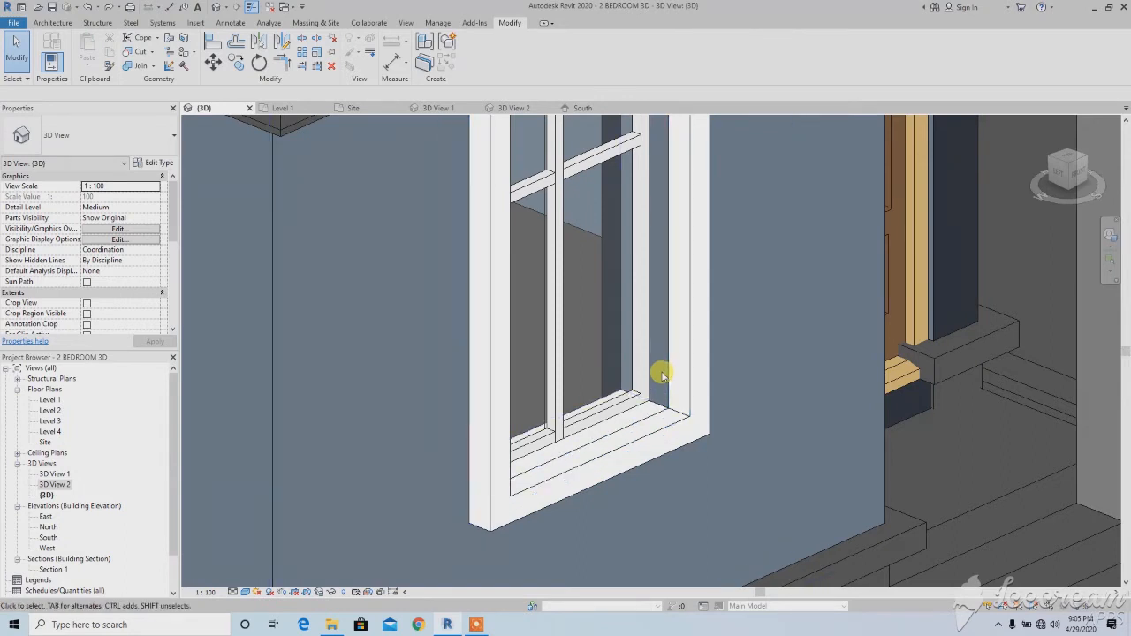
Select the in-place window surrounds and temporarily hide them in the 3D view.
scroll(658, 372, "down", 2)
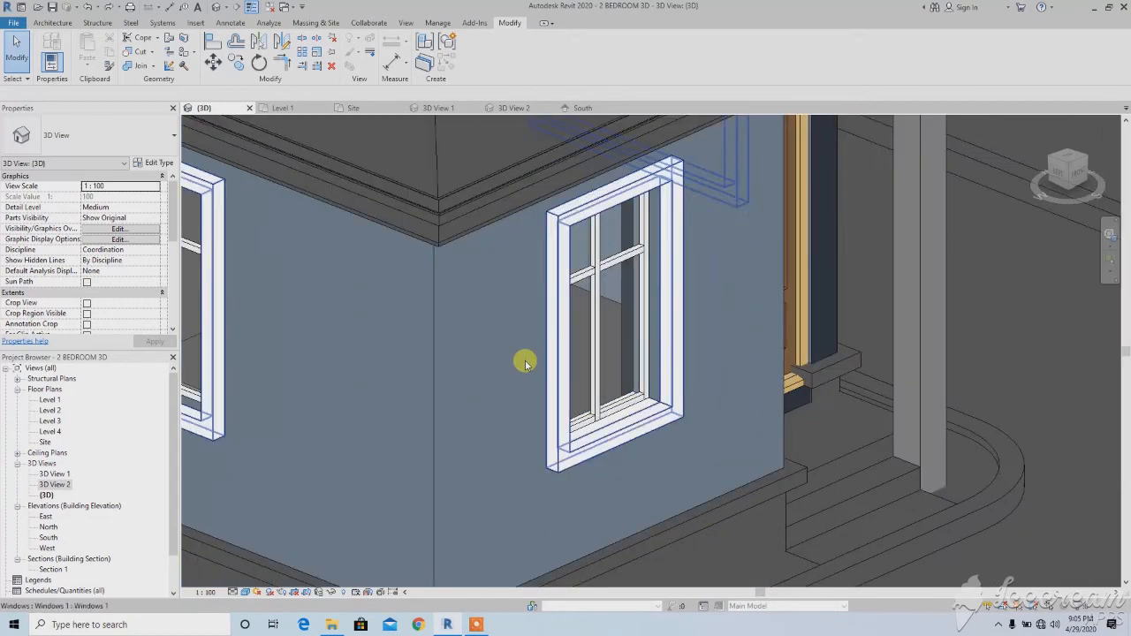
right_click(454, 281)
left_click(482, 293)
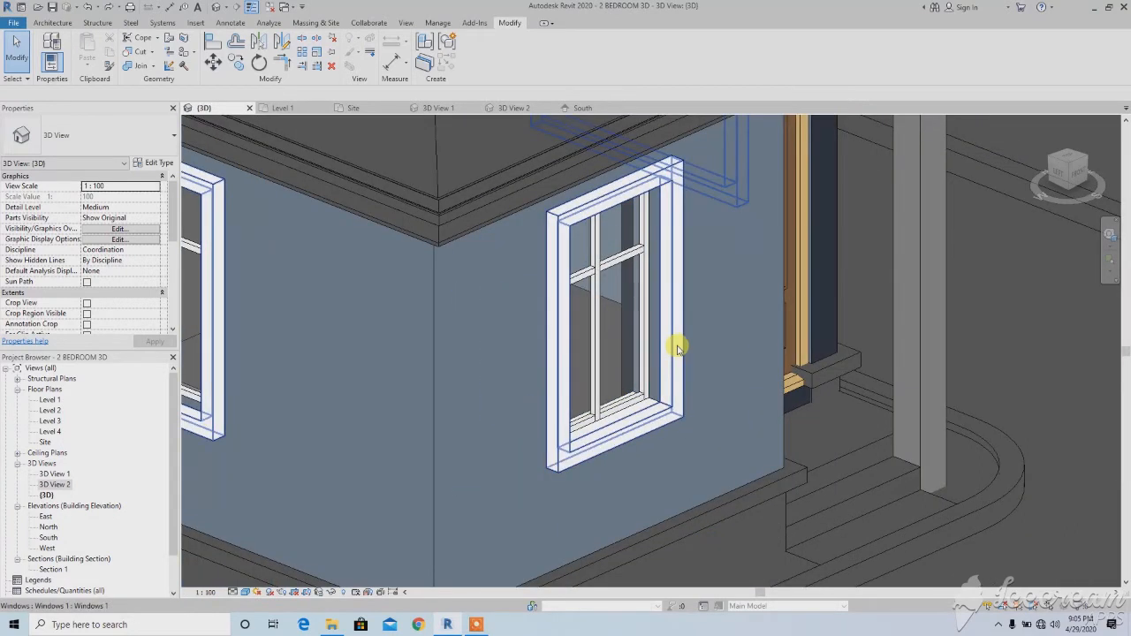
left_click(644, 353)
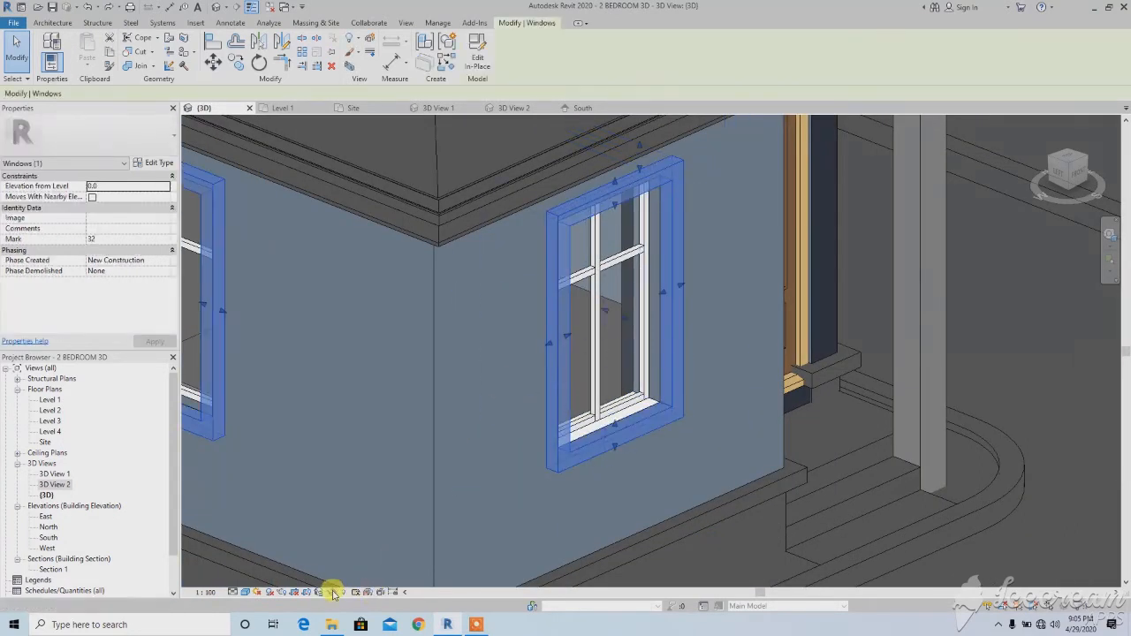
left_click(334, 593)
left_click(366, 548)
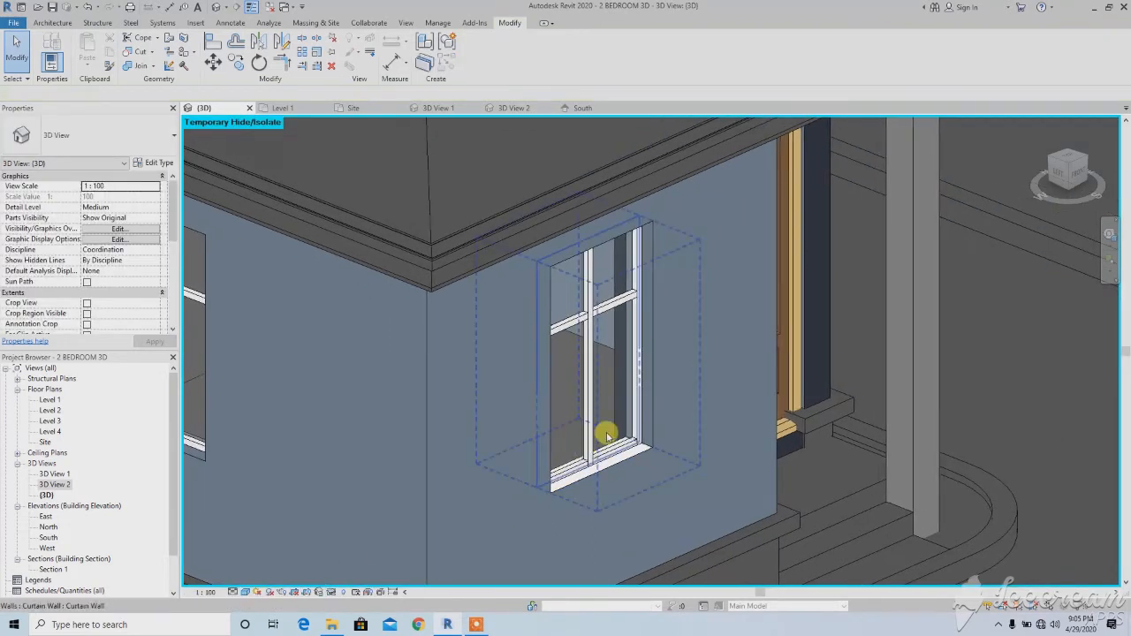
Paint the exposed side reveal of the front window nearest the entrance with WALL WHITE.
scroll(606, 434, "up", 2)
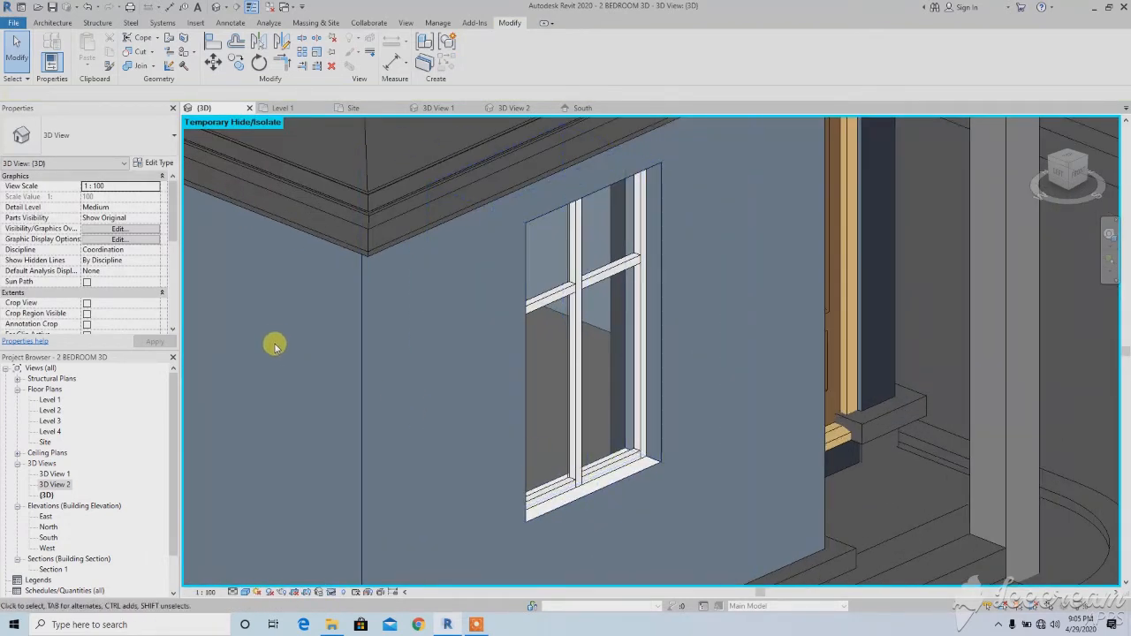
left_click(186, 54)
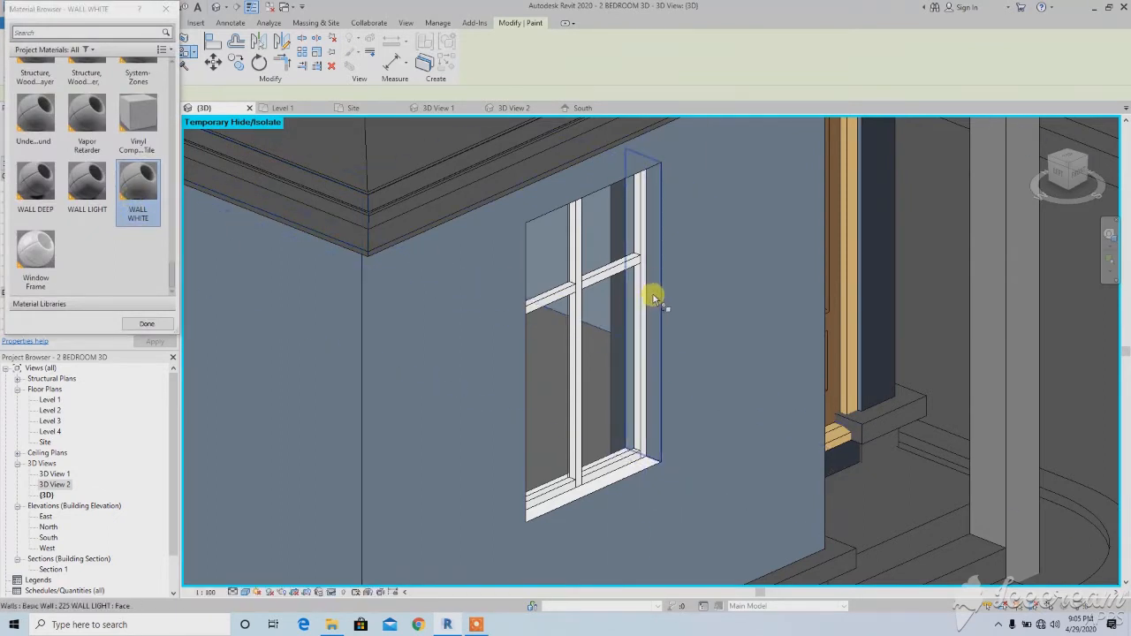
scroll(623, 318, "down", 2)
scroll(623, 318, "down", 1)
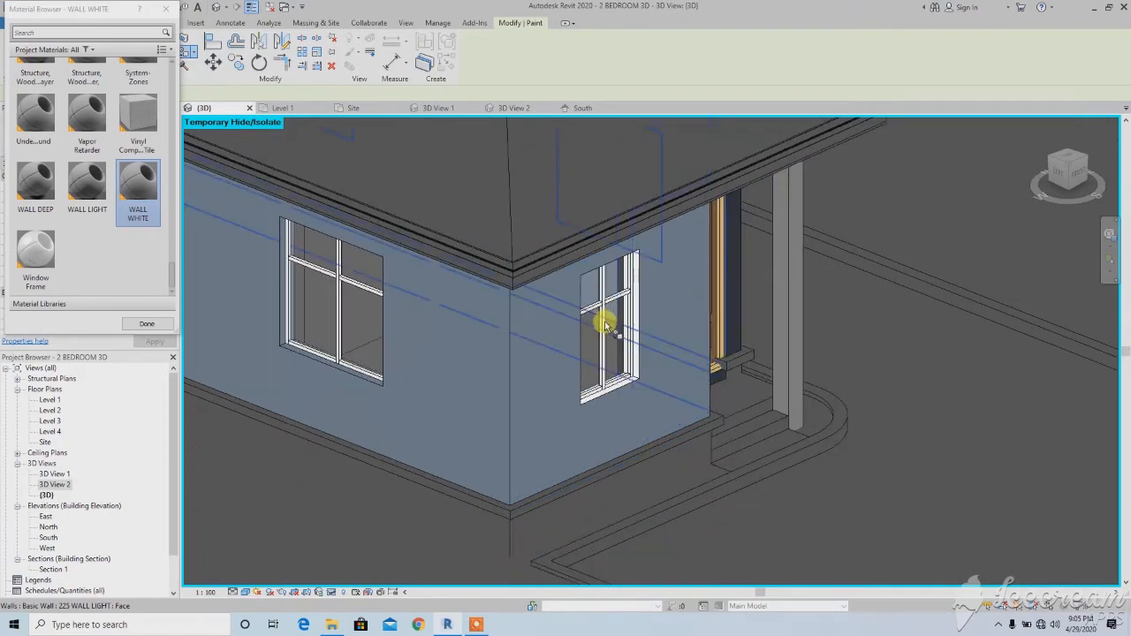
Paint the underside of the wall at the head of the front window opening with WALL WHITE.
middle_click_drag(604, 318, 485, 292, "shift")
scroll(502, 262, "up", 2)
scroll(502, 262, "up", 5)
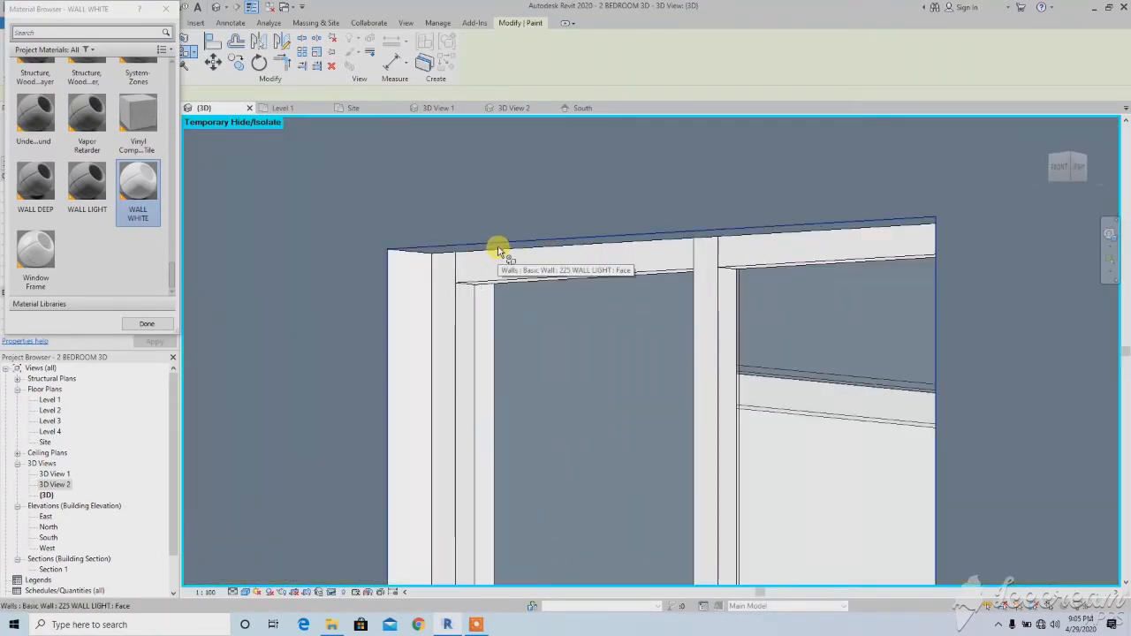
scroll(499, 250, "up", 1)
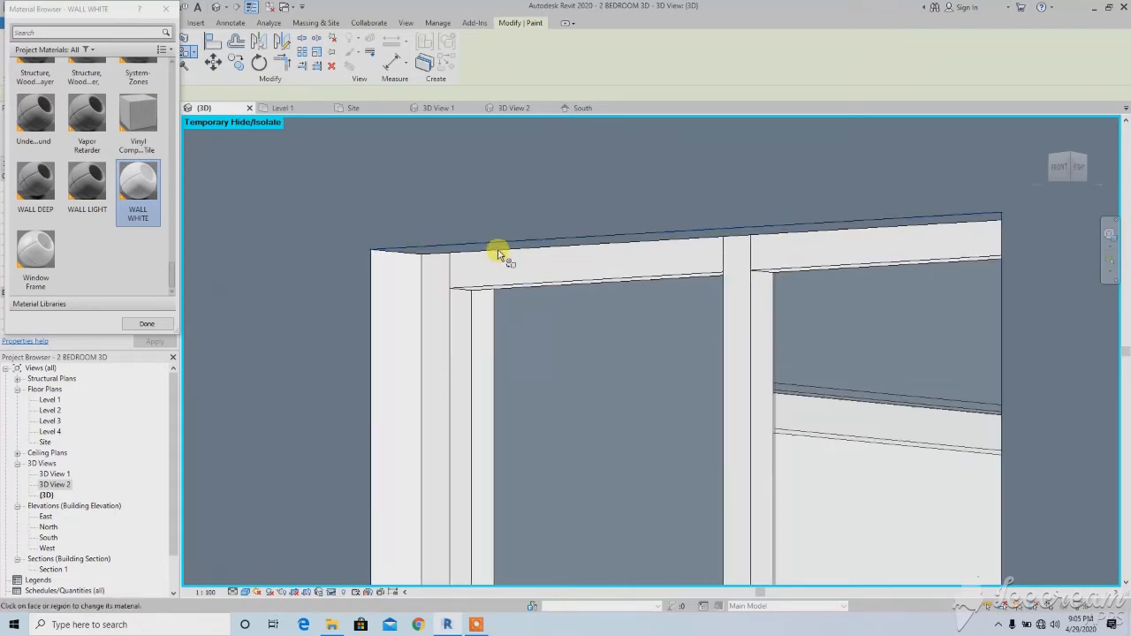
left_click(498, 251)
scroll(500, 285, "down", 8)
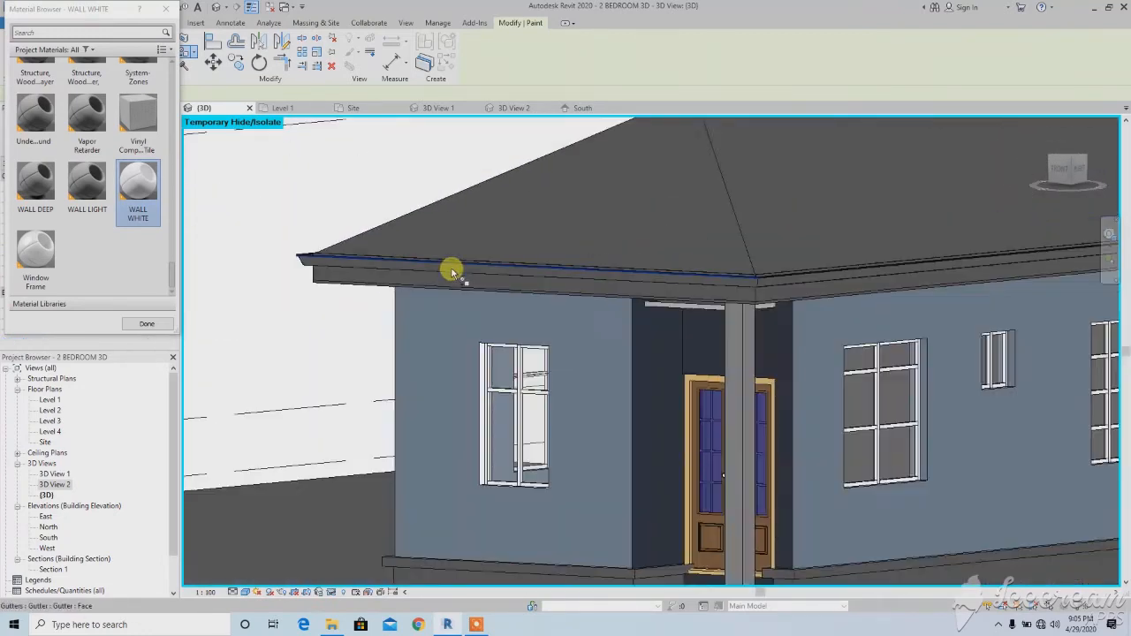
Paint the far side reveal and the sill of the large long-wall window beside the entrance with WALL WHITE.
scroll(468, 308, "down", 4)
middle_click_drag(468, 309, 467, 354, "shift")
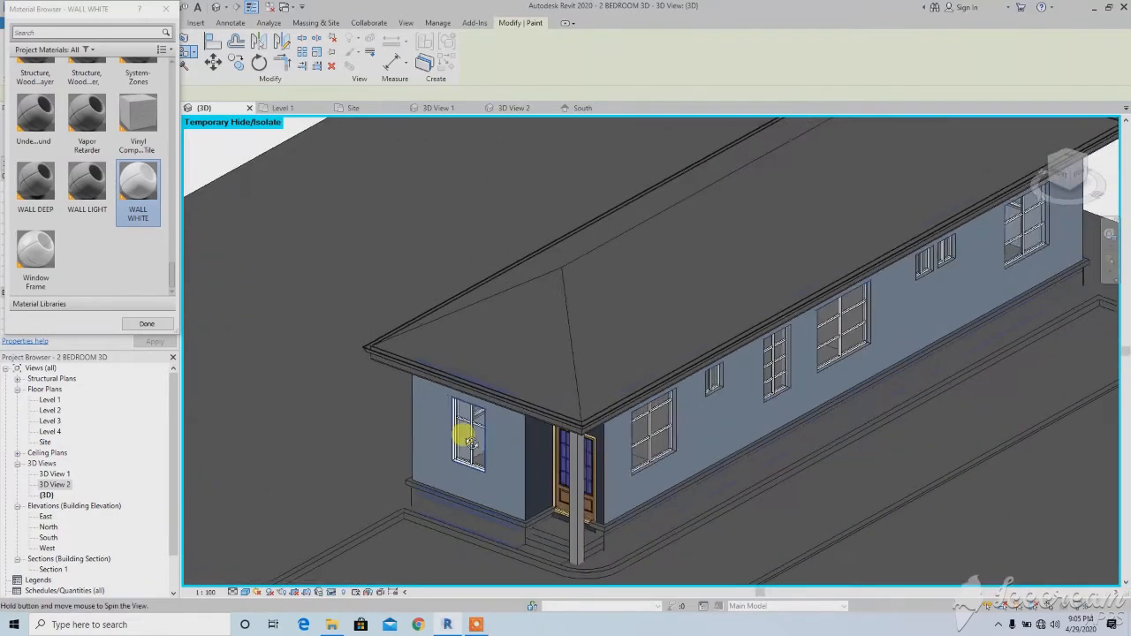
scroll(728, 444, "up", 5)
scroll(634, 440, "up", 3)
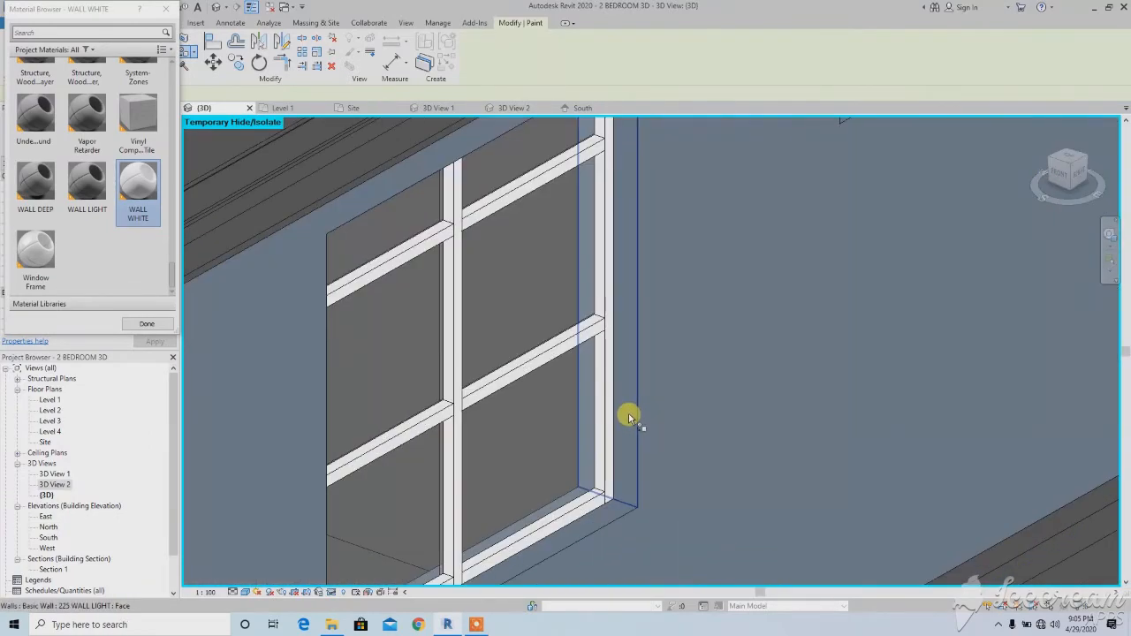
scroll(589, 427, "down", 1)
scroll(590, 427, "down", 5)
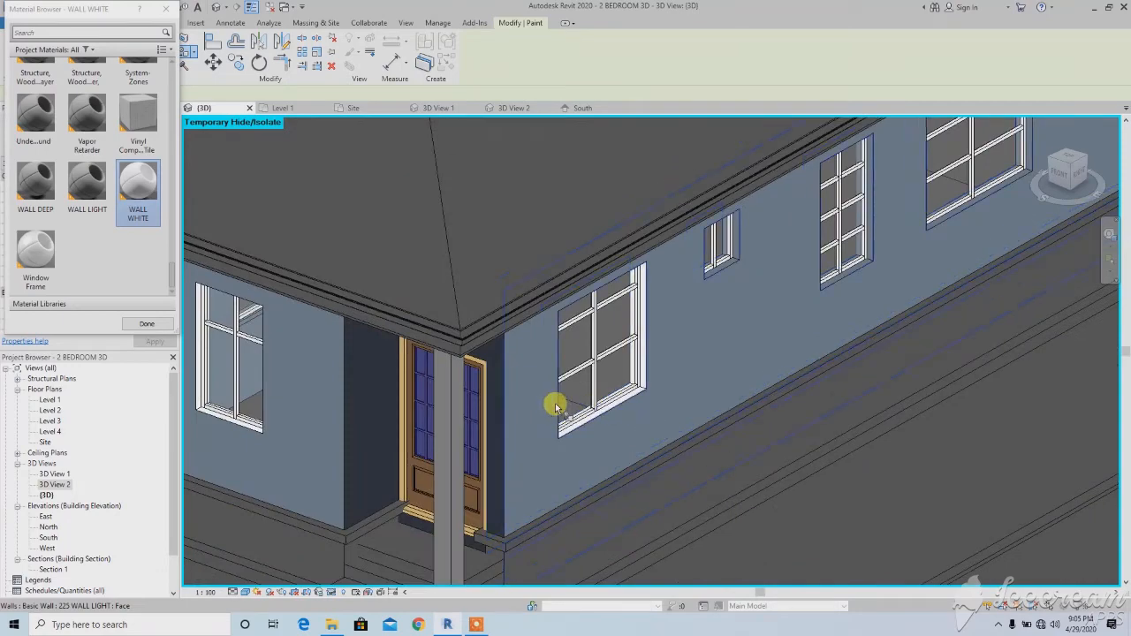
Paint the entrance-side reveal and the underside of the head of the same large window opening with WALL WHITE.
middle_click_drag(556, 407, 504, 341, "shift")
scroll(504, 341, "up", 5)
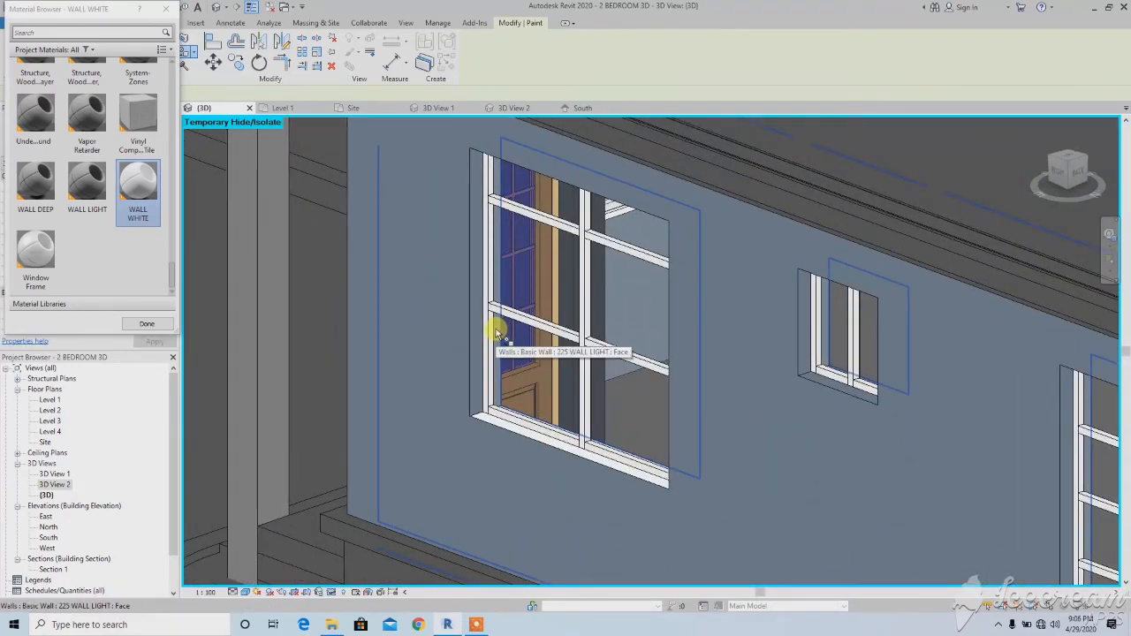
scroll(472, 323, "down", 5)
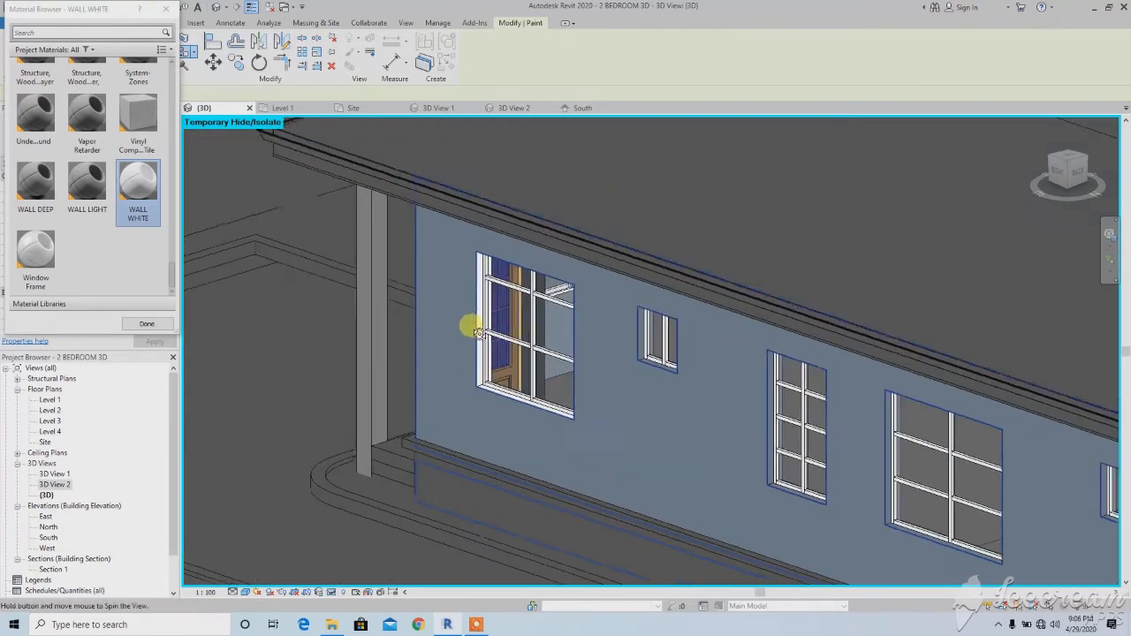
mouse_move(472, 323)
middle_mouse_down("shift")
mouse_move(462, 259)
mouse_move(524, 391)
mouse_move(546, 363)
mouse_move(511, 326)
middle_mouse_up("shift")
scroll(543, 397, "up", 6)
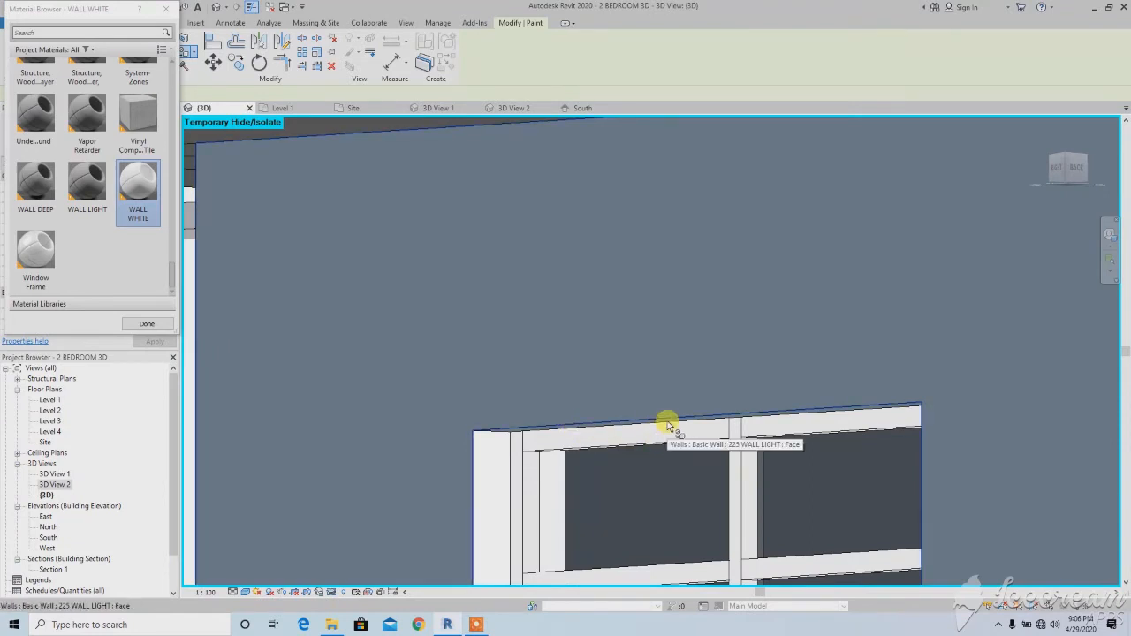
scroll(669, 426, "down", 6)
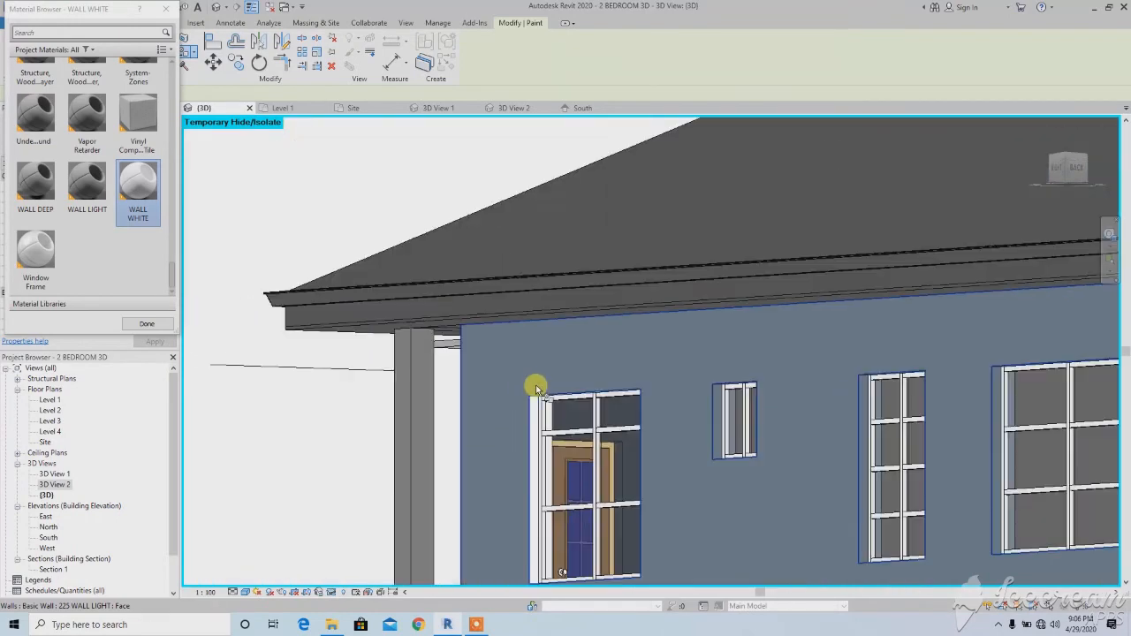
Paint the sill and the underside of the head of the small window opening beside it with WALL WHITE.
scroll(586, 380, "up", 6)
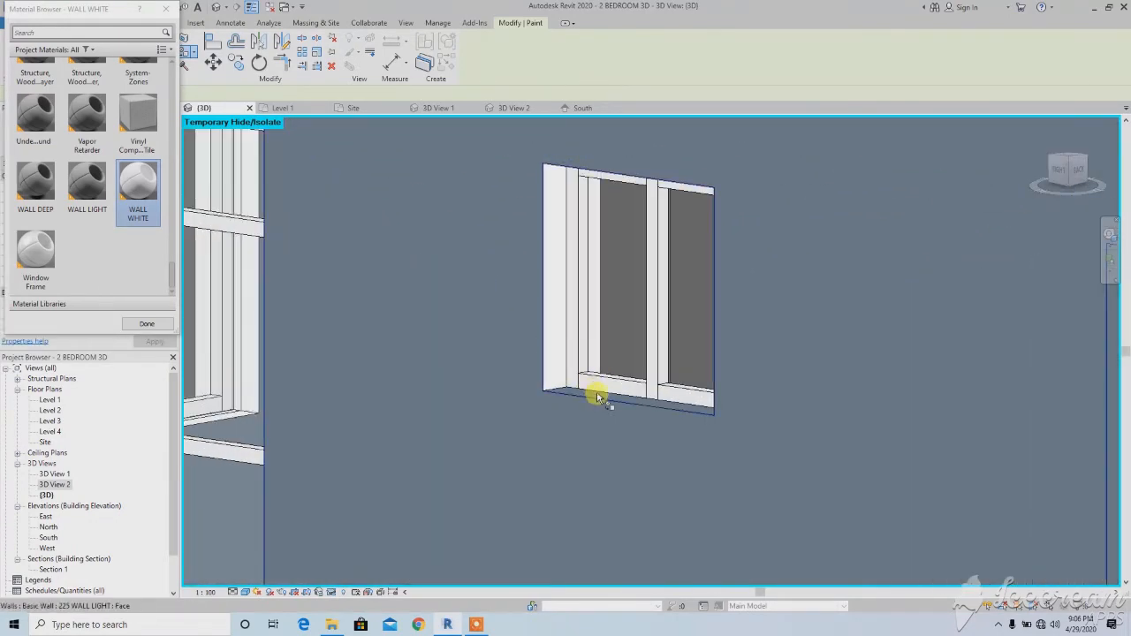
left_click(598, 396)
scroll(574, 376, "down", 2)
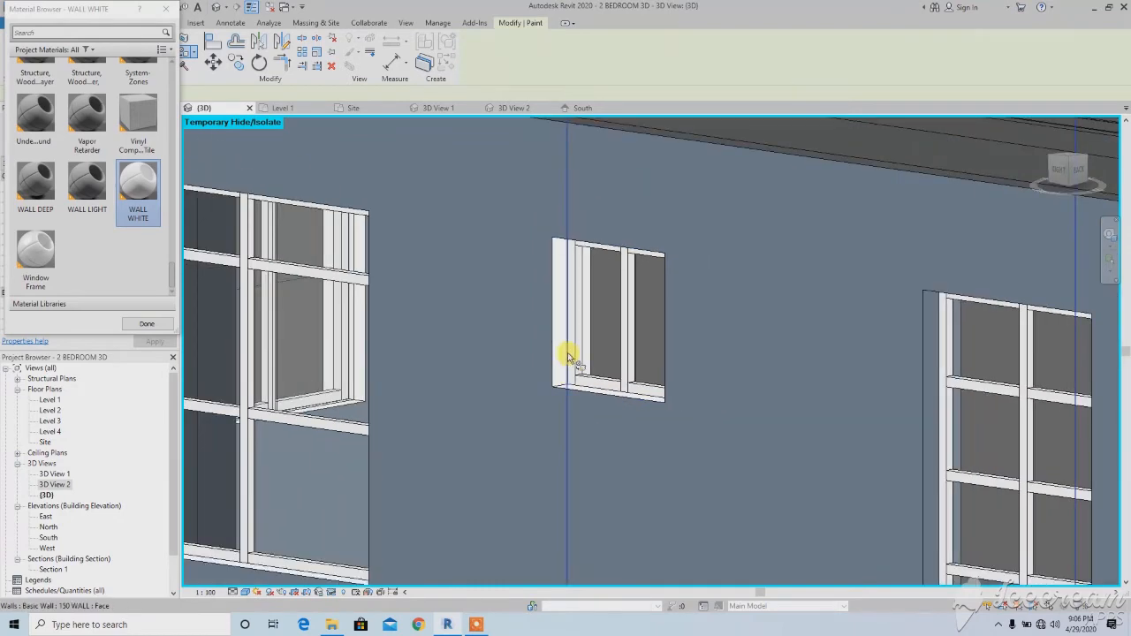
mouse_move(569, 356)
middle_mouse_down("shift")
mouse_move(553, 249)
mouse_move(607, 381)
mouse_move(669, 404)
middle_mouse_up("shift")
scroll(676, 403, "up", 3)
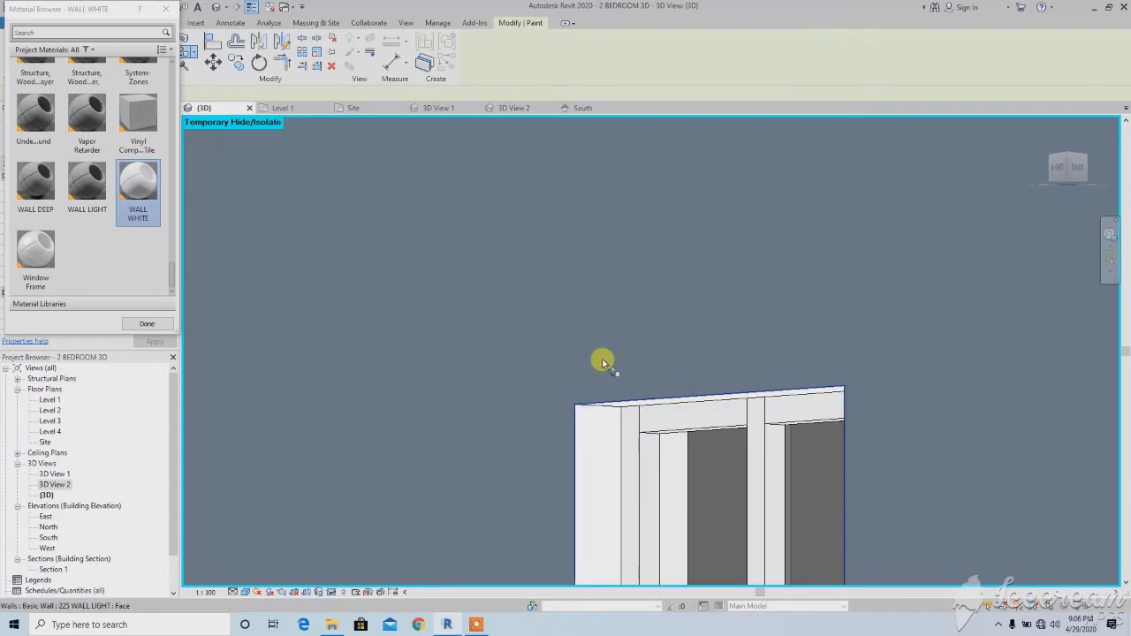
scroll(539, 344, "down", 3)
scroll(518, 341, "down", 3)
Paint both side reveals and the sill of the tall narrow window on the long wall with WALL WHITE.
middle_click_drag(528, 391, 699, 497, "shift")
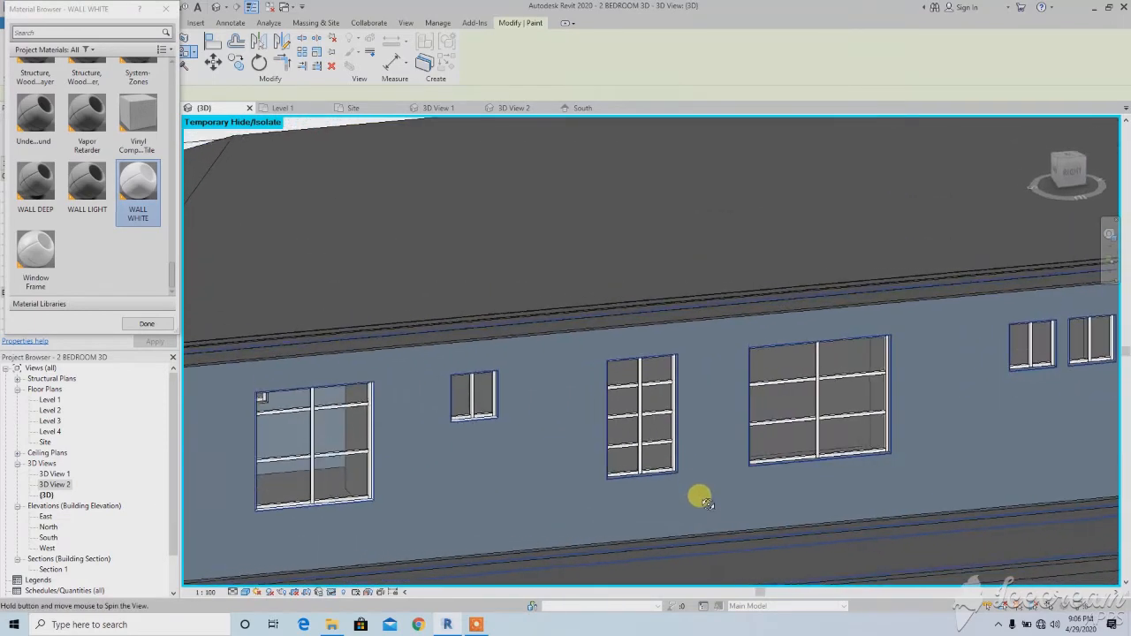
scroll(643, 463, "up", 2)
scroll(646, 471, "up", 2)
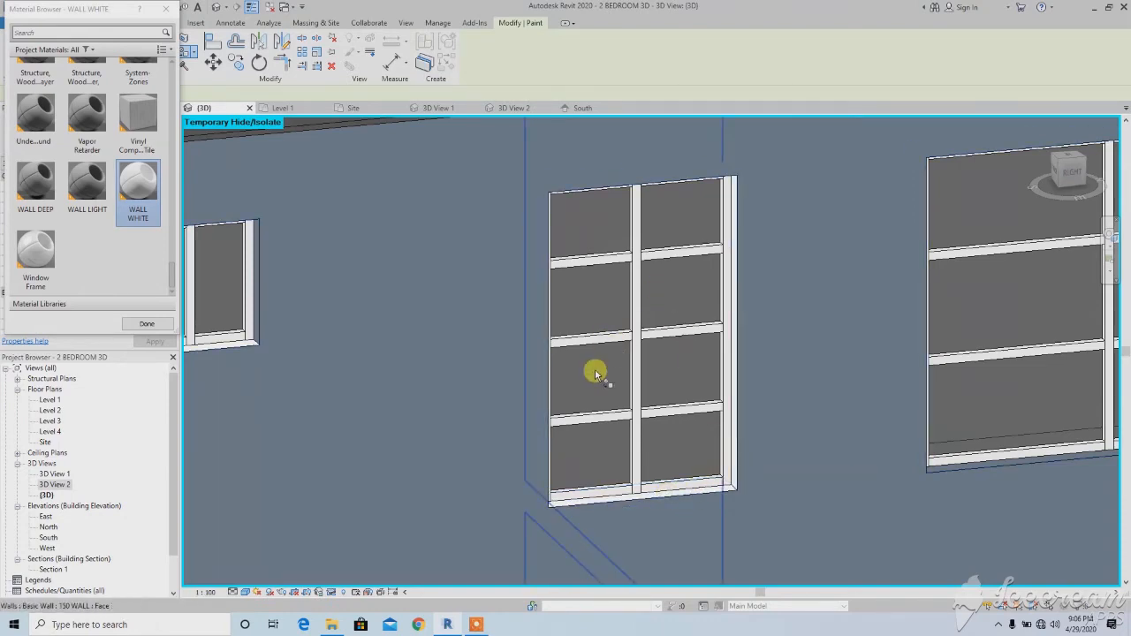
scroll(595, 375, "down", 1)
middle_click_drag(568, 419, 361, 428, "shift")
scroll(663, 303, "up", 2)
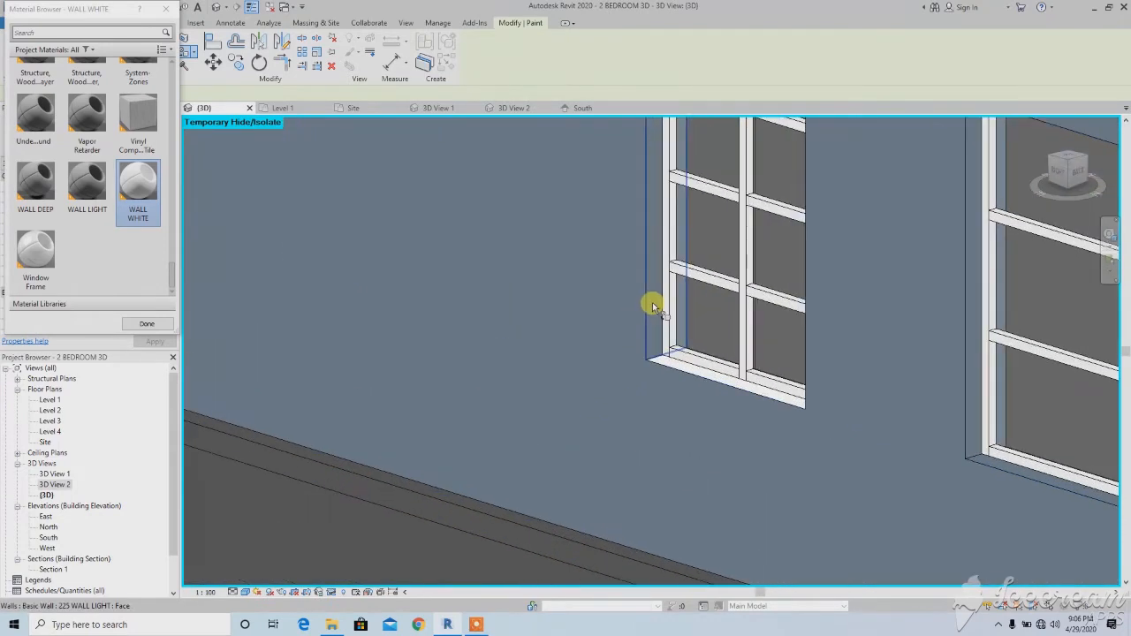
left_click(652, 302)
scroll(638, 243, "down", 2)
mouse_move(638, 243)
middle_mouse_down()
mouse_move(571, 389)
mouse_move(602, 219)
middle_mouse_up()
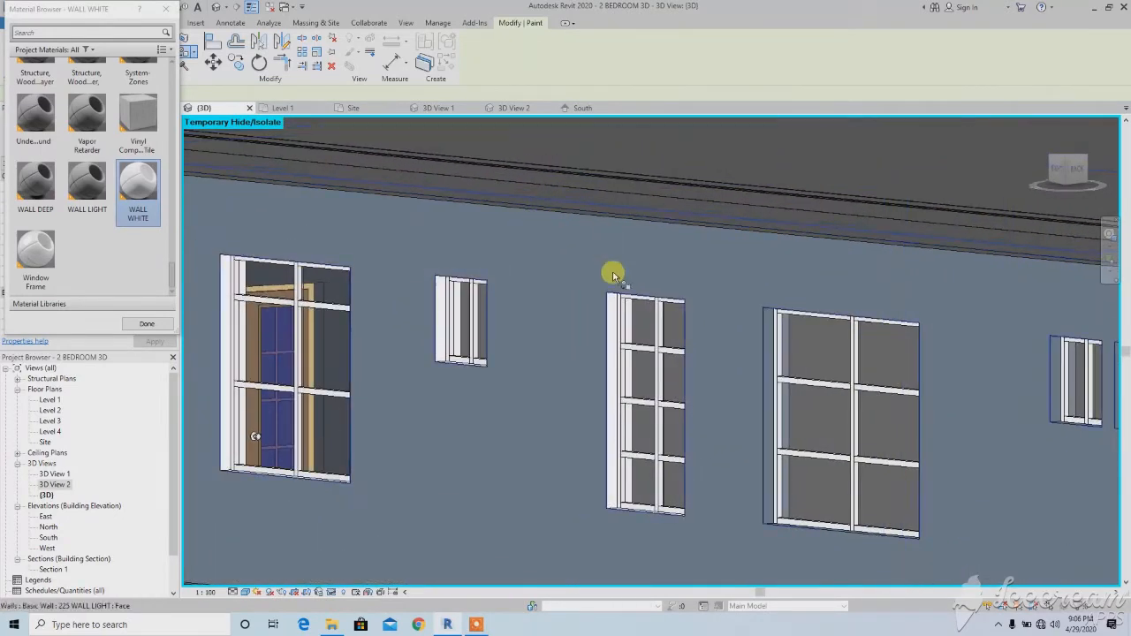
Paint the underside of the head of the tall narrow window opening with WALL WHITE and leave the Paint tool.
scroll(619, 292, "up", 6)
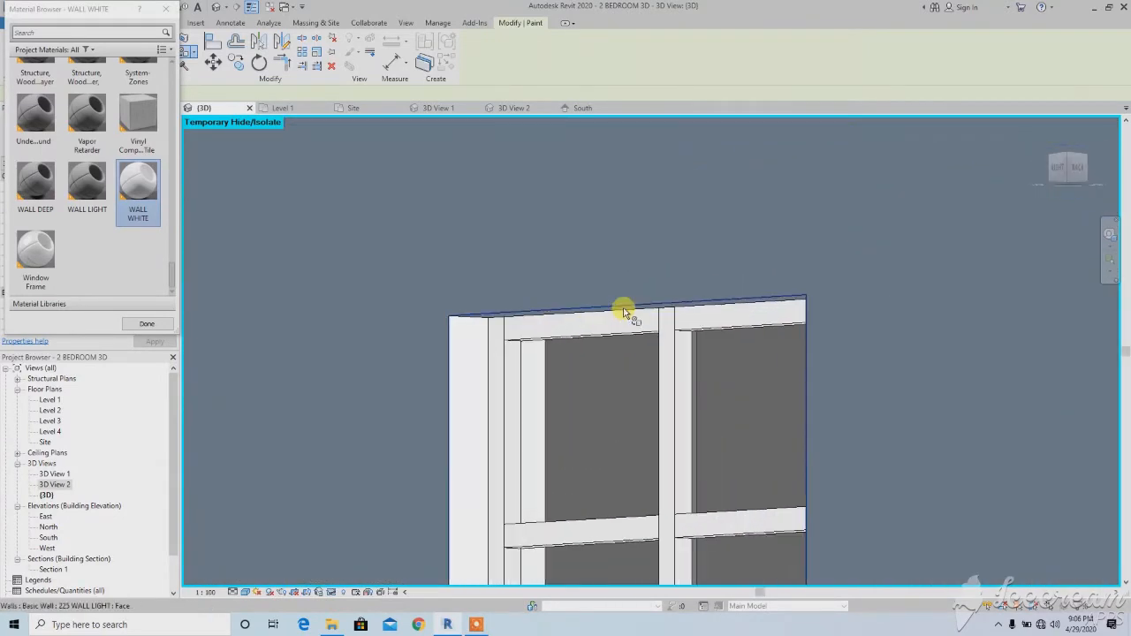
left_click(621, 311)
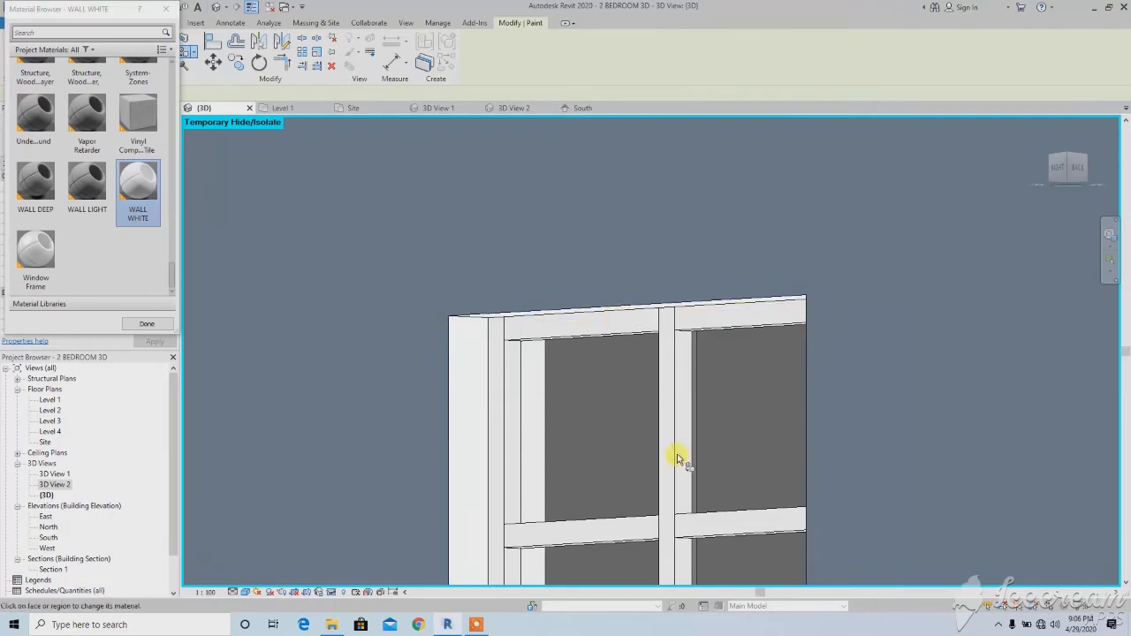
scroll(678, 471, "down", 10)
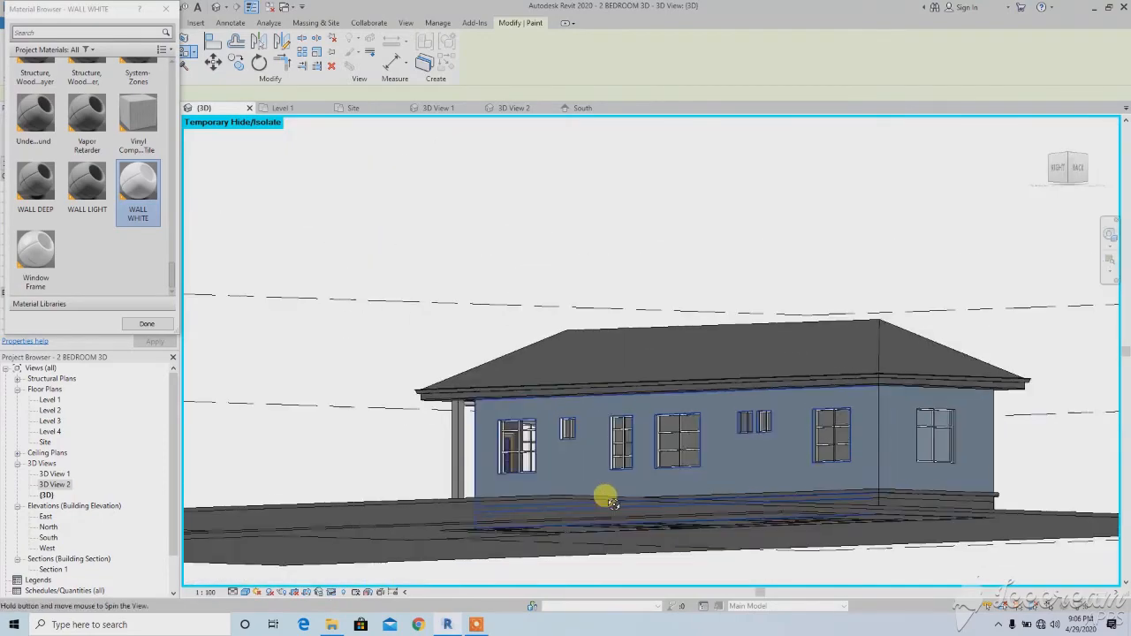
mouse_move(809, 557)
middle_mouse_down("shift")
mouse_move(533, 458)
mouse_move(604, 453)
middle_mouse_up("shift")
key("Escape")
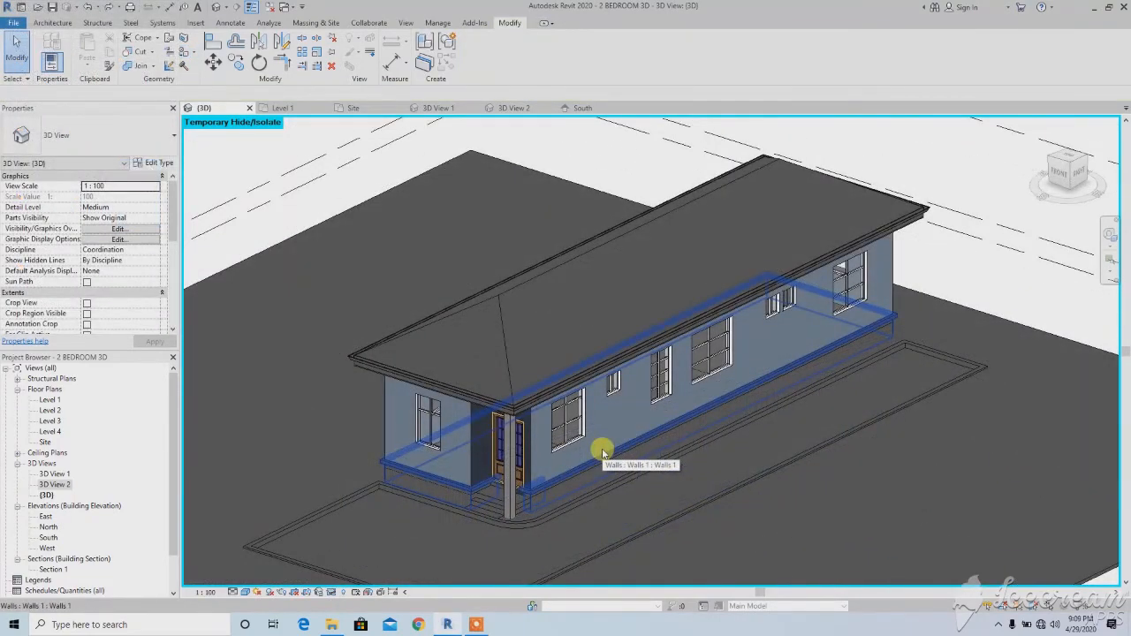
Reset the temporary hide/isolate in the 3D view to bring back the window surrounds.
scroll(603, 453, "up", 8)
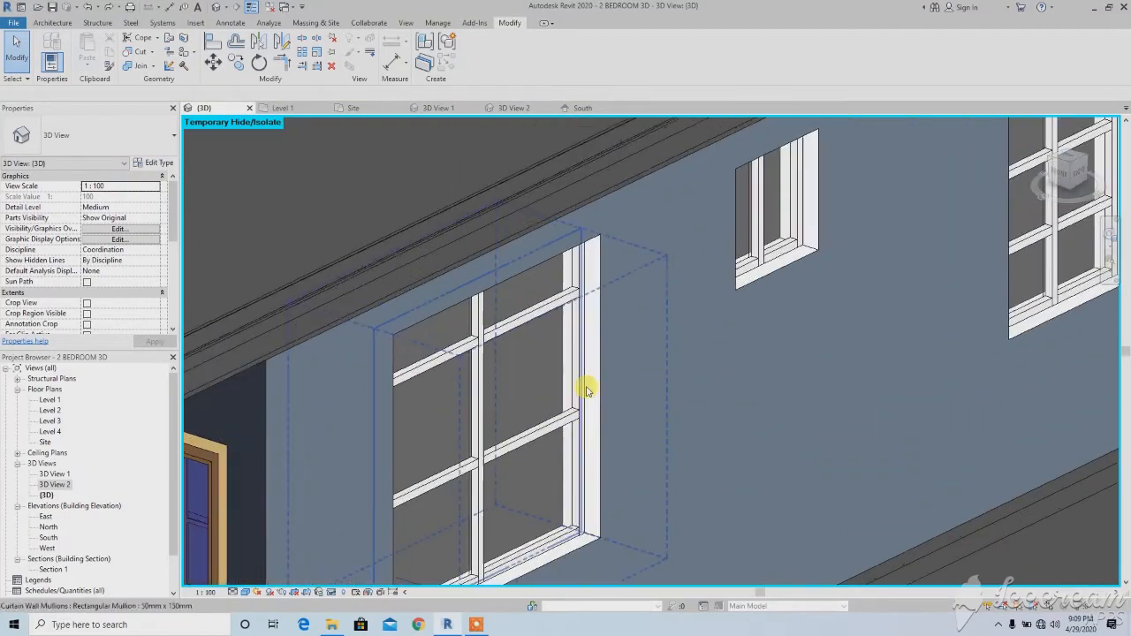
scroll(593, 375, "down", 6)
scroll(720, 299, "up", 3)
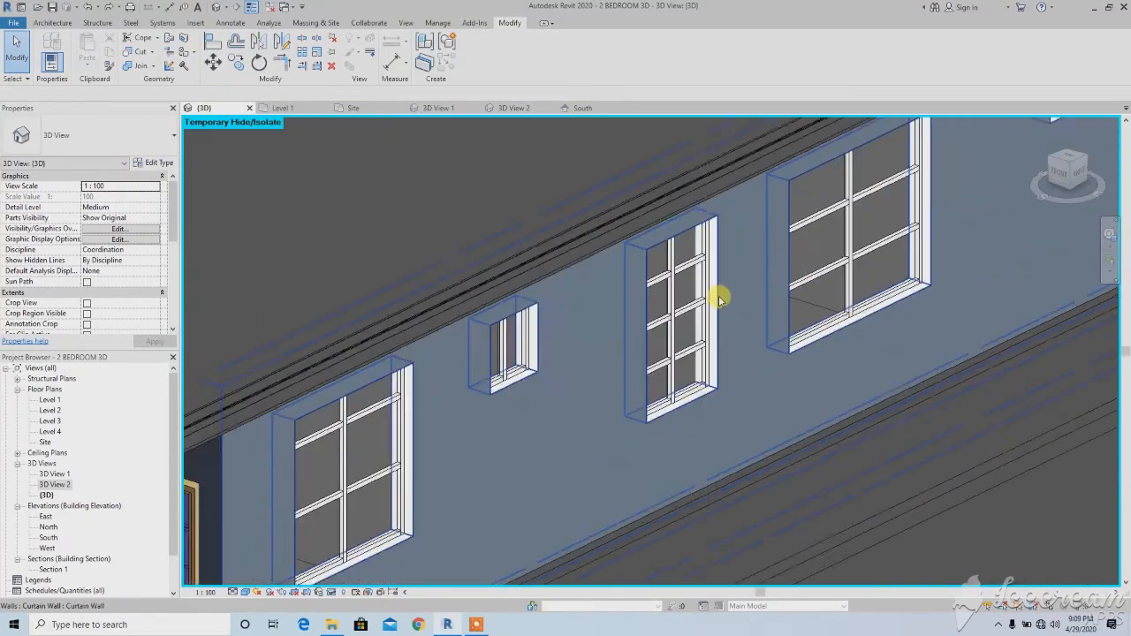
scroll(720, 299, "down", 4)
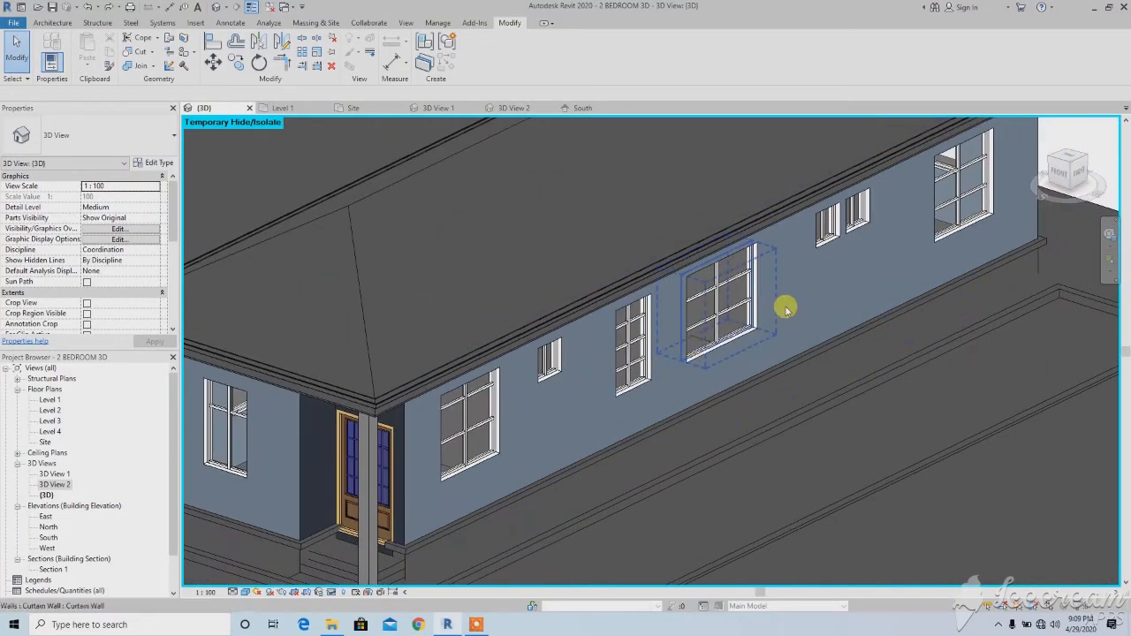
scroll(914, 264, "down", 4)
scroll(634, 380, "up", 3)
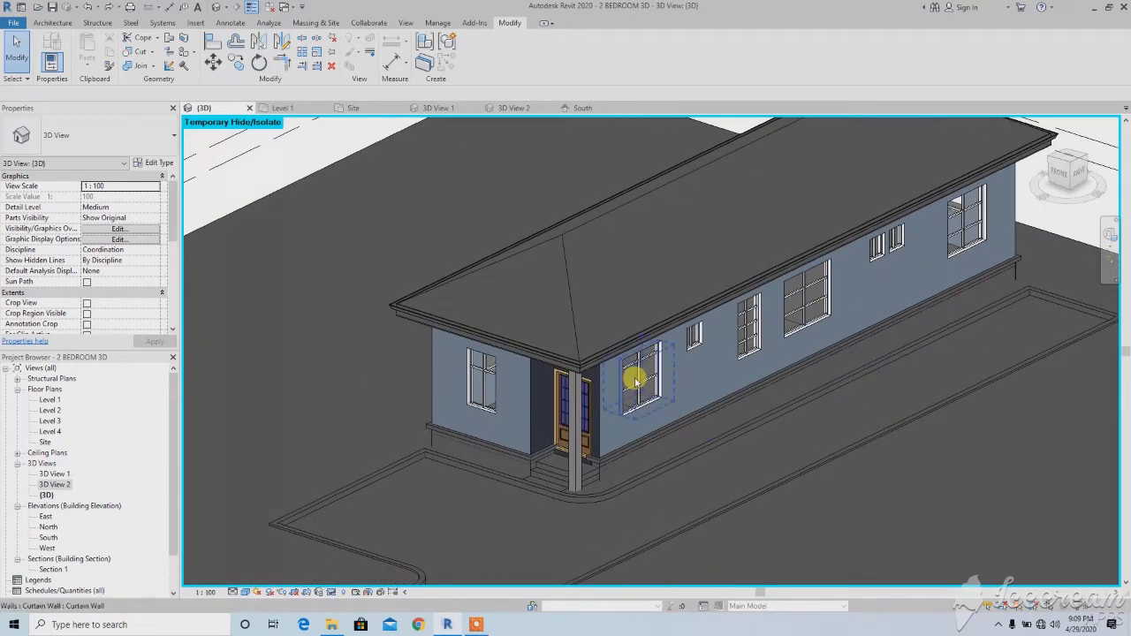
left_click(333, 592)
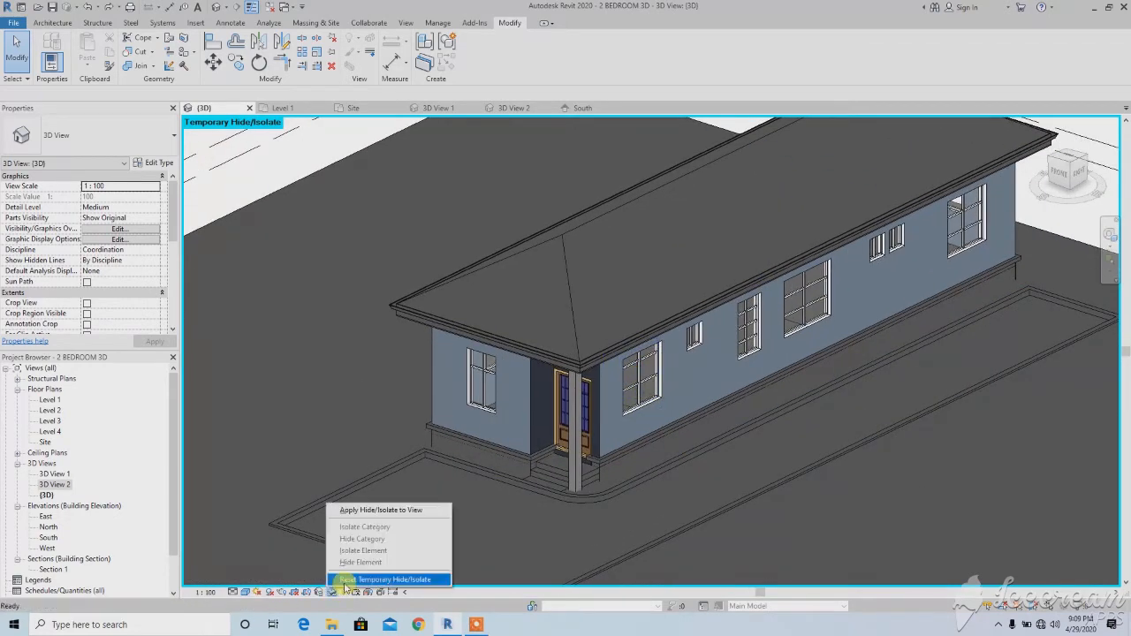
left_click(380, 580)
Examine the window surrounds together with the painted reveals on the front and long walls of the house.
scroll(442, 429, "up", 4)
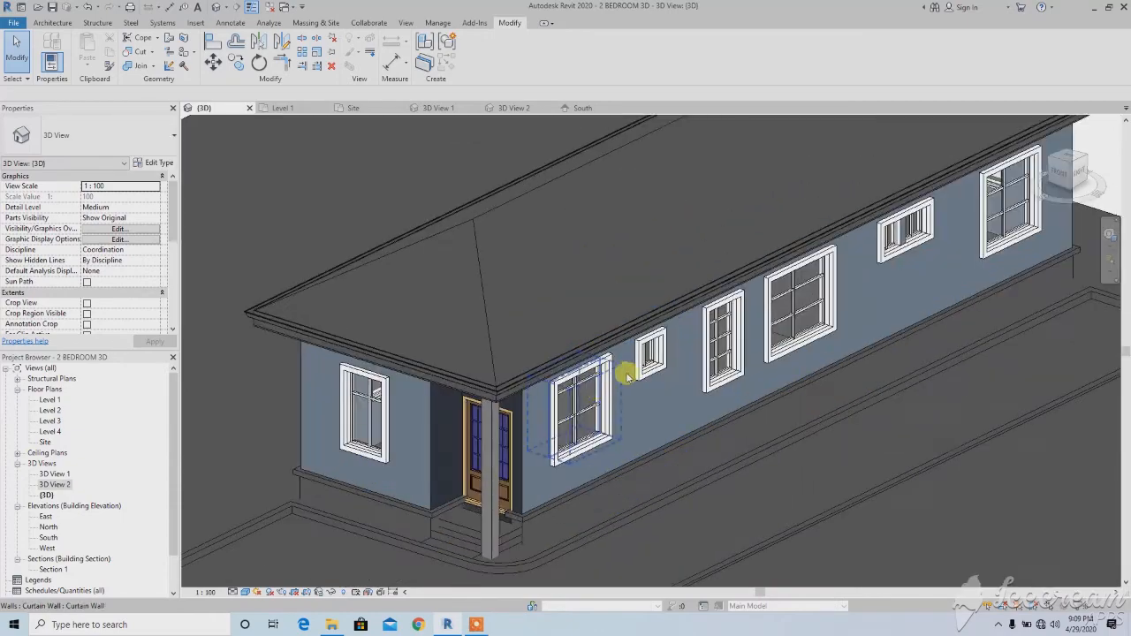
scroll(601, 397, "up", 3)
middle_click_drag(533, 433, 606, 361)
scroll(606, 360, "down", 3)
middle_click_drag(424, 476, 468, 456)
scroll(451, 439, "down", 3)
scroll(442, 462, "up", 2)
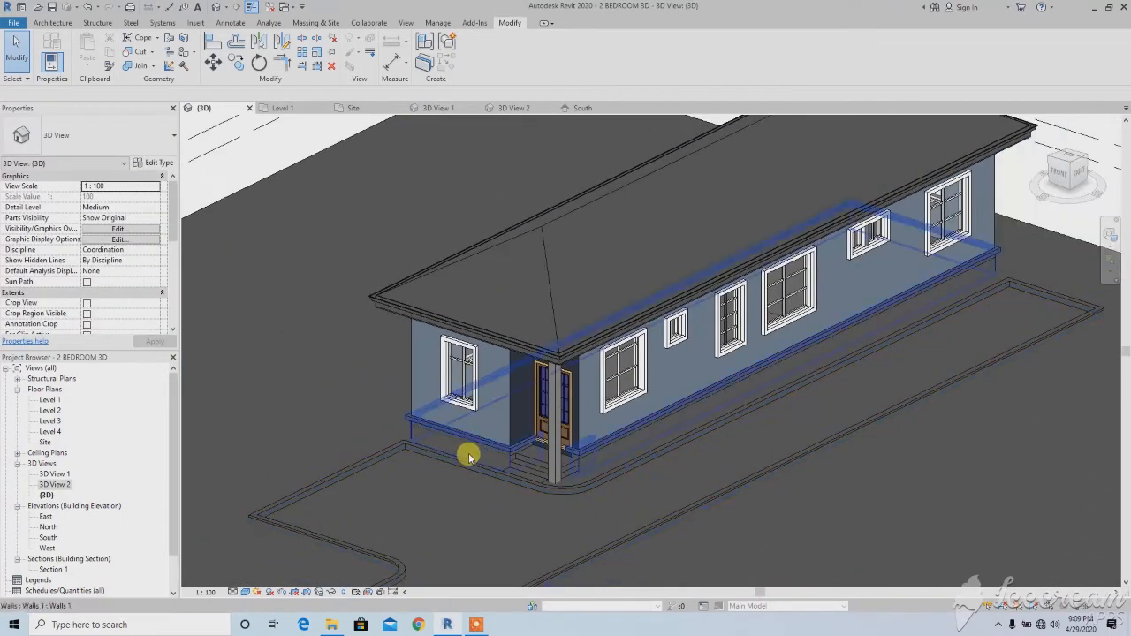
scroll(419, 386, "up", 8)
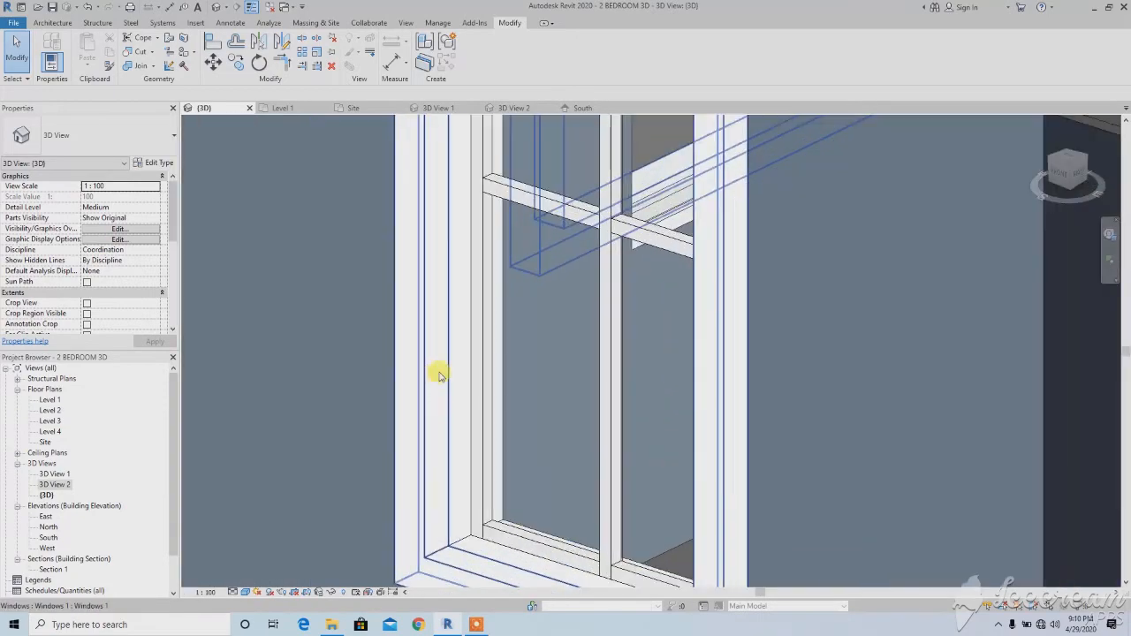
scroll(466, 363, "down", 8)
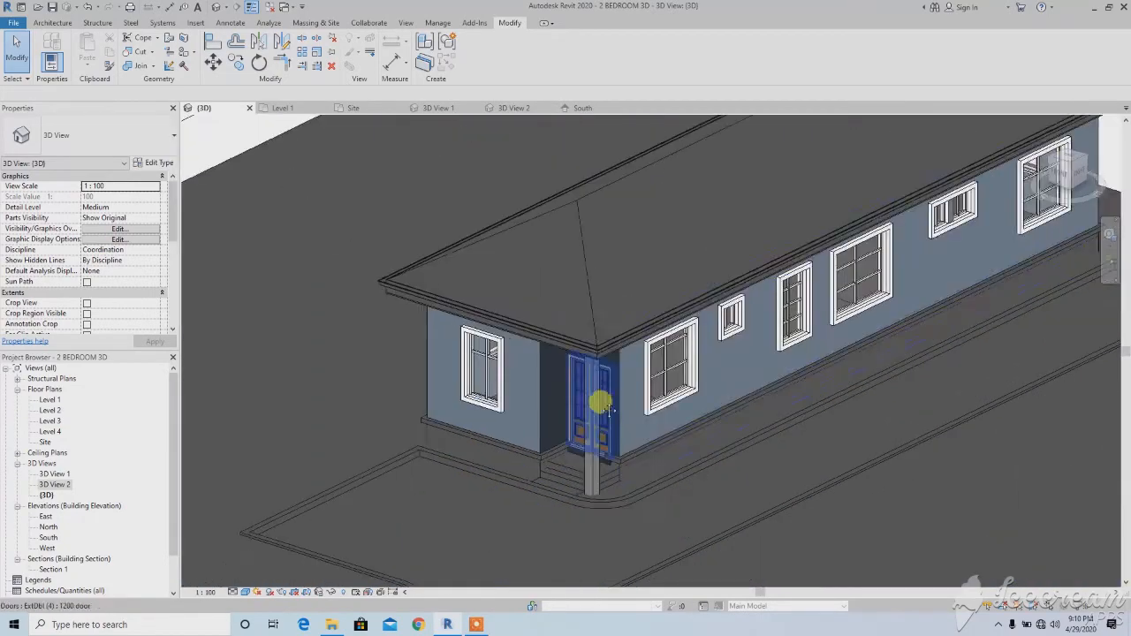
scroll(670, 381, "up", 2)
scroll(673, 394, "up", 4)
scroll(677, 380, "down", 2)
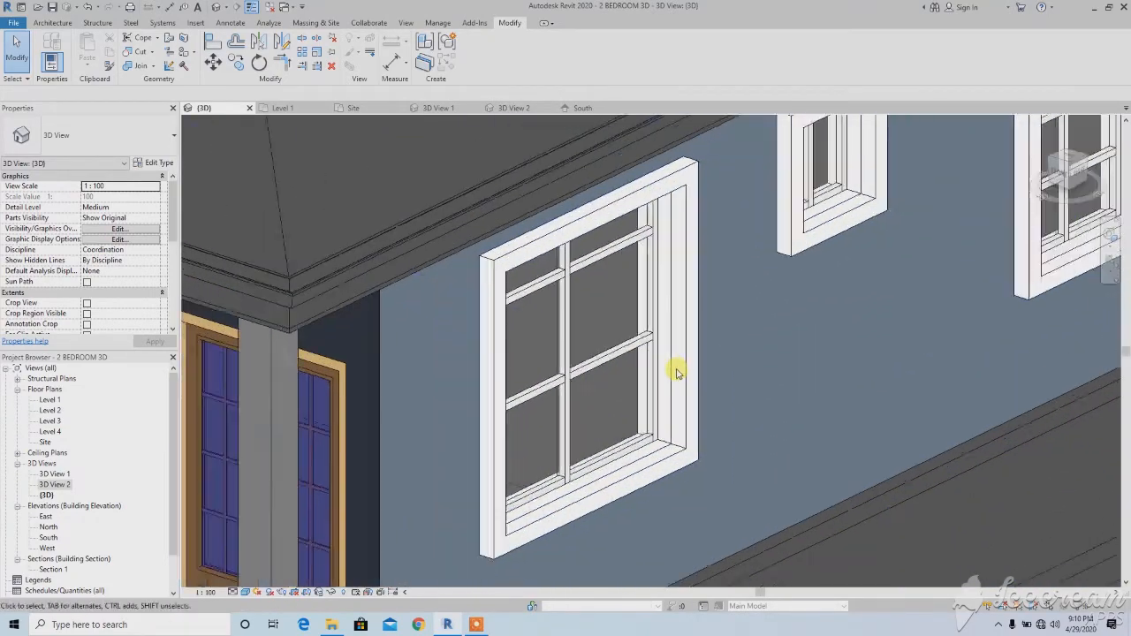
scroll(565, 389, "down", 5)
scroll(503, 398, "up", 3)
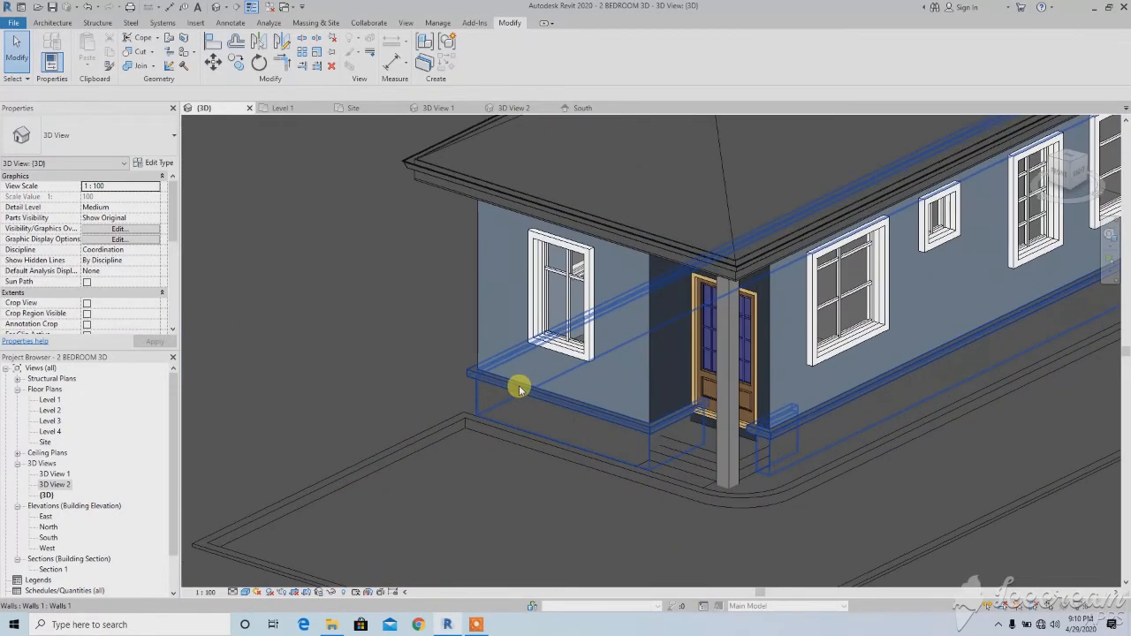
Select the in-place plinth wall around the base of the house and open it for in-place editing.
left_click(519, 390)
scroll(437, 422, "down", 5)
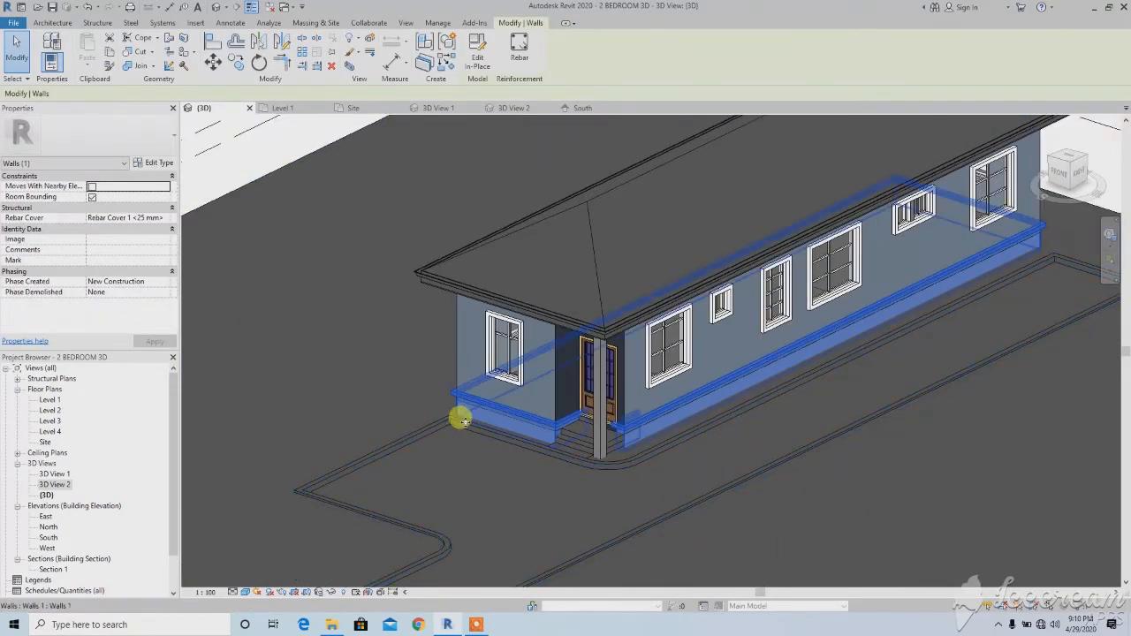
scroll(473, 482, "up", 2)
middle_click_drag(473, 481, 451, 487)
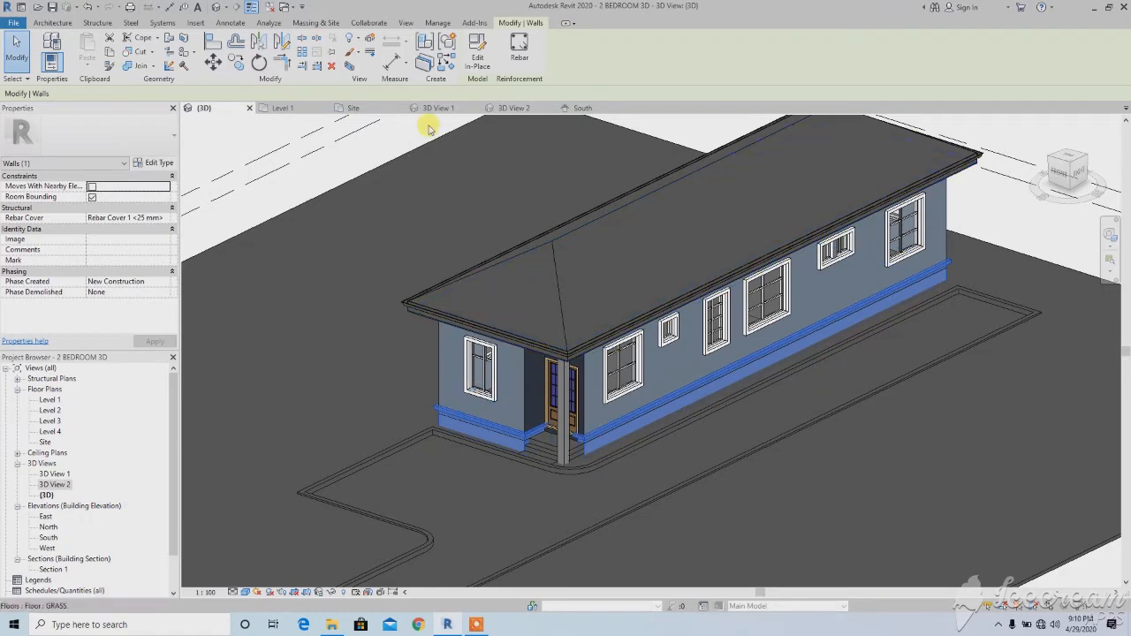
left_click(482, 67)
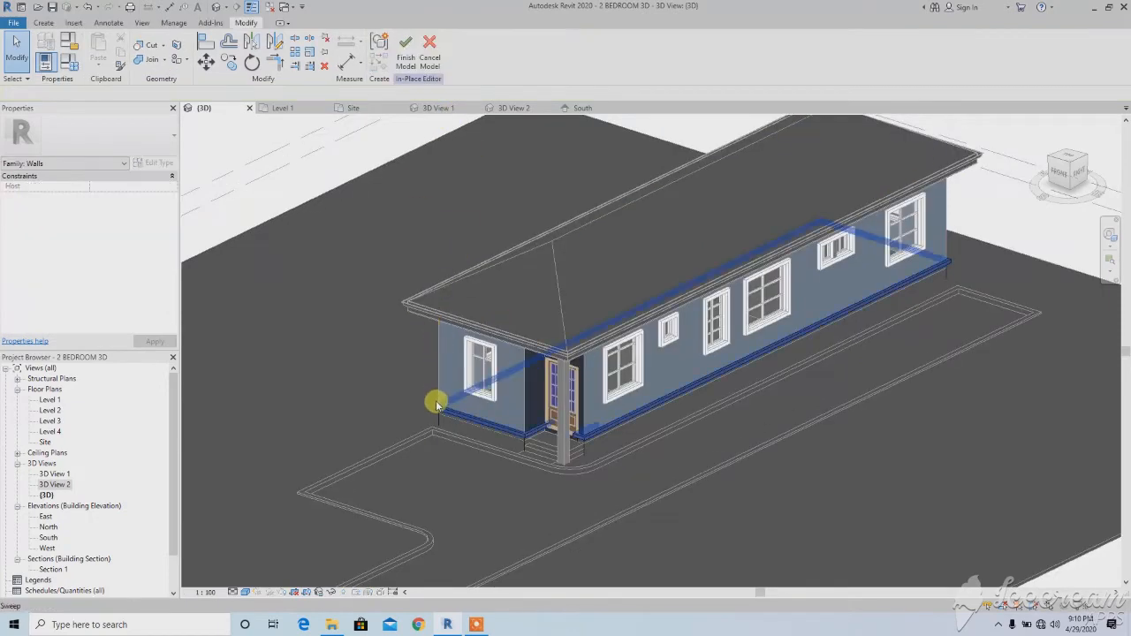
Assign the WALL WHITE material to the projecting sweep band along the top of the plinth wall.
left_click(170, 239)
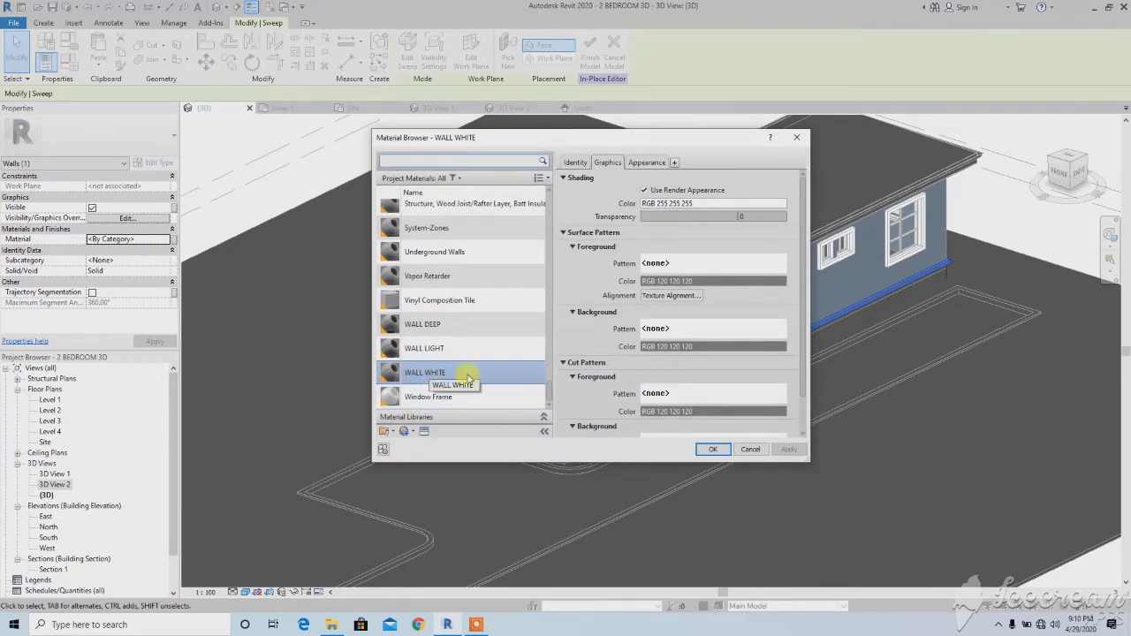
left_click(712, 449)
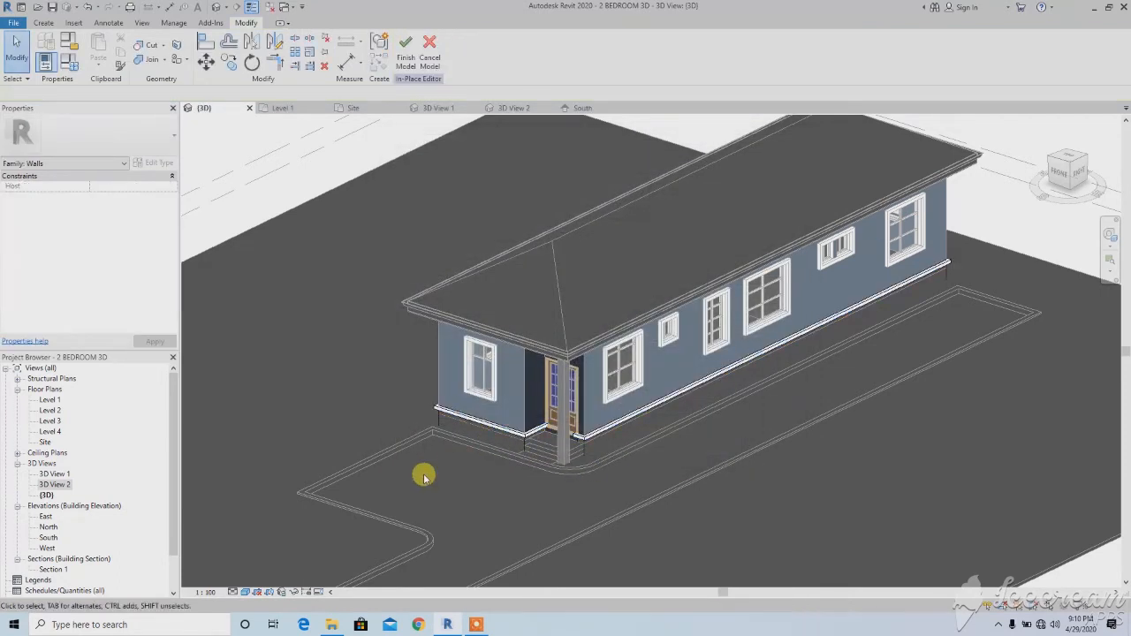
scroll(429, 436, "up", 2)
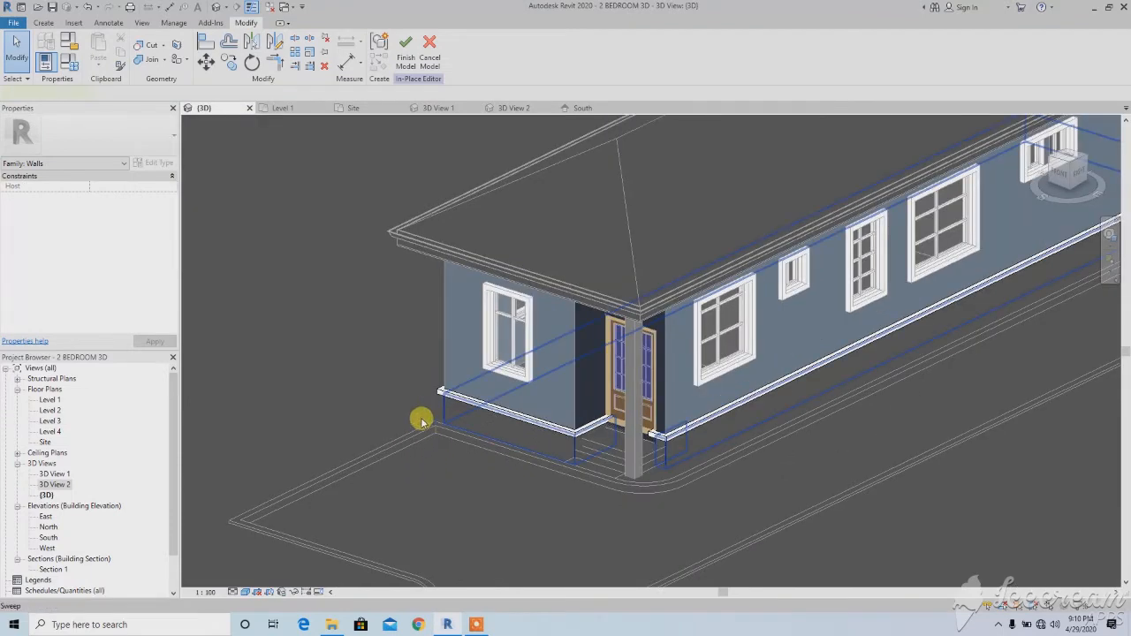
Select the lower plinth sweep below the white band and create a new material for it named WALL STONE.
left_click(421, 420)
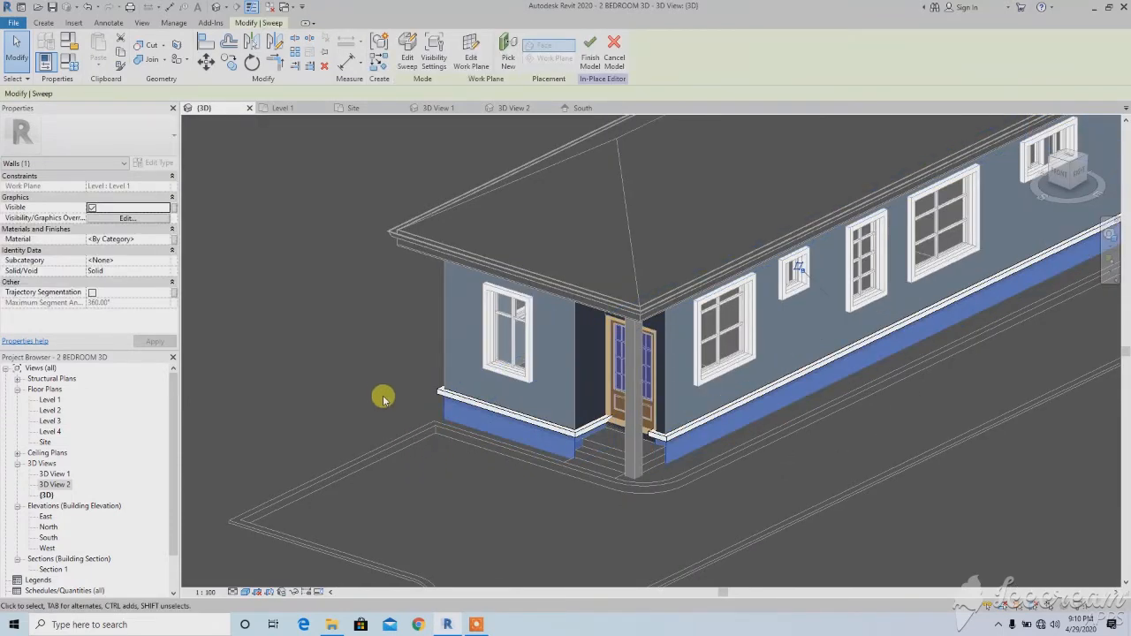
scroll(376, 403, "down", 4)
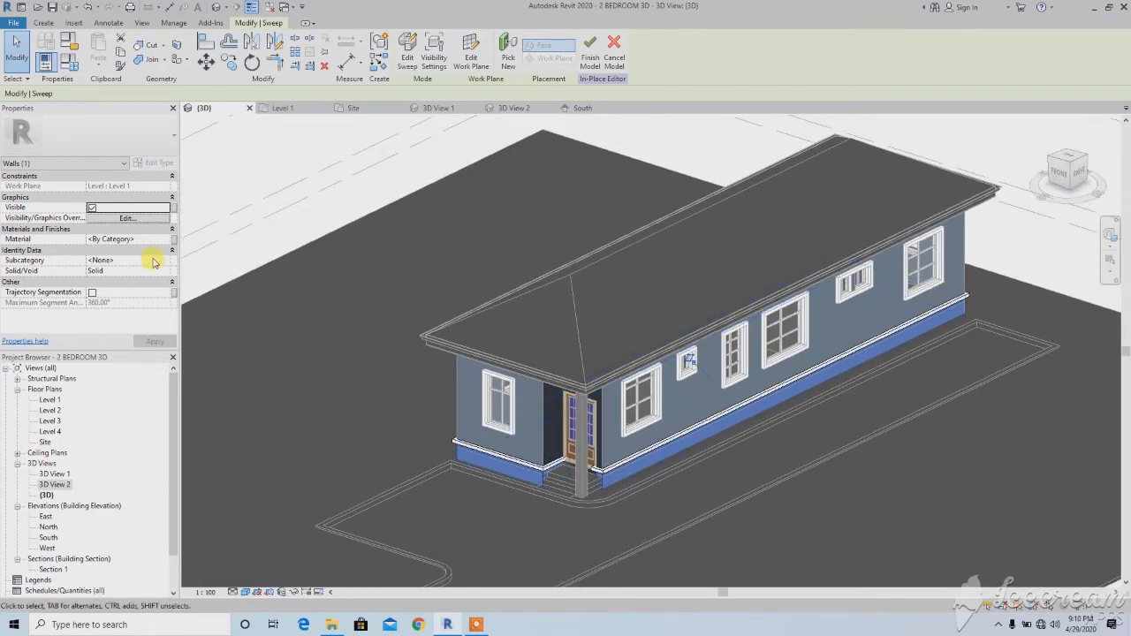
left_click(168, 240)
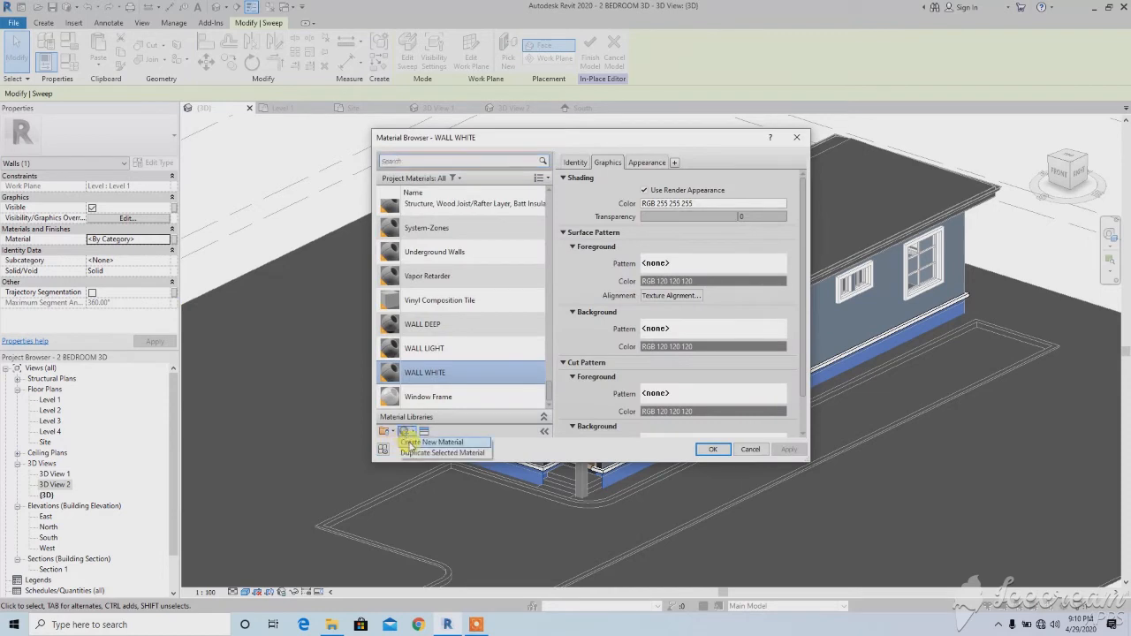
left_click(409, 443)
right_click(426, 300)
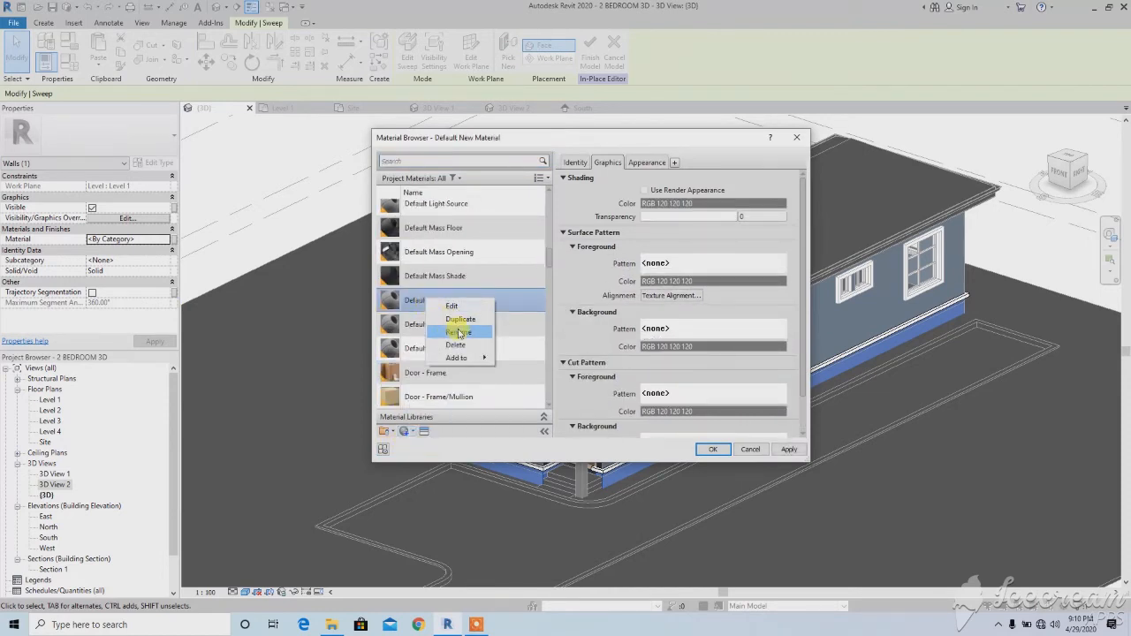
left_click(459, 333)
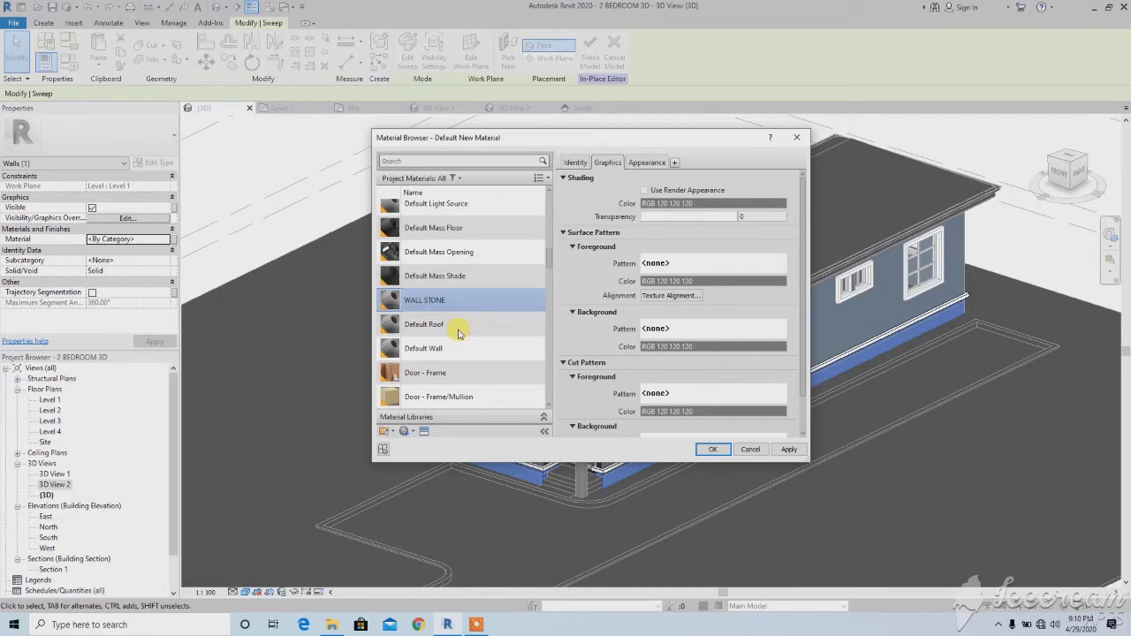
type("WALL STONE")
key("Return")
Set Bricks042_2K_Color.jpg from the Bricks042_2K-JPG folder in materials, PBR TEXTURES on drive D: as the WALL STONE appearance image.
left_click(647, 163)
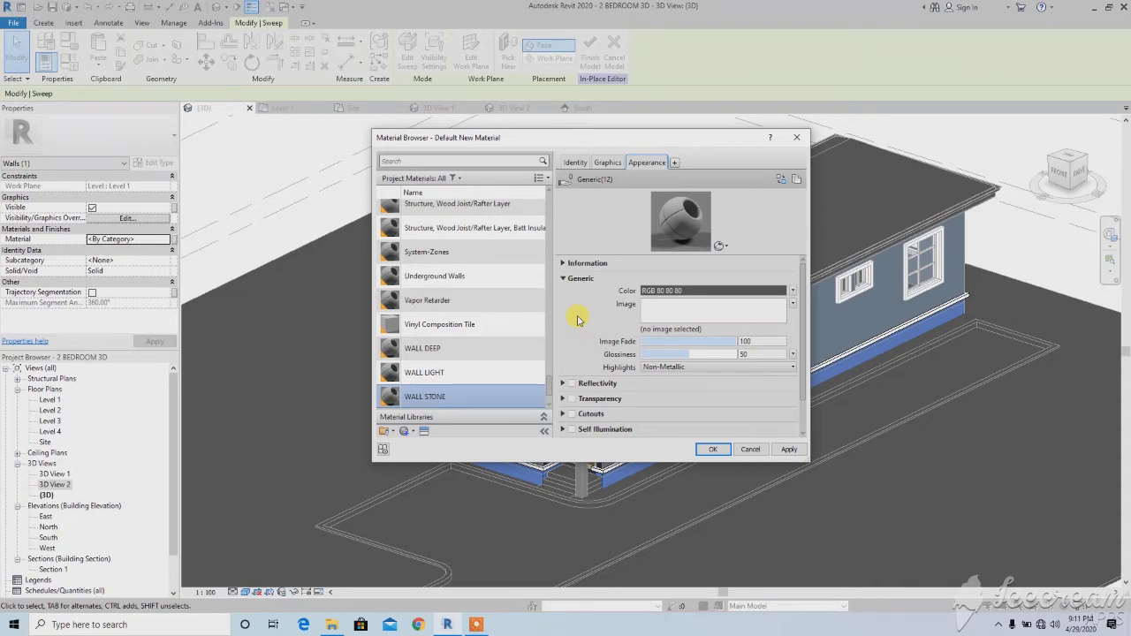
left_click(683, 309)
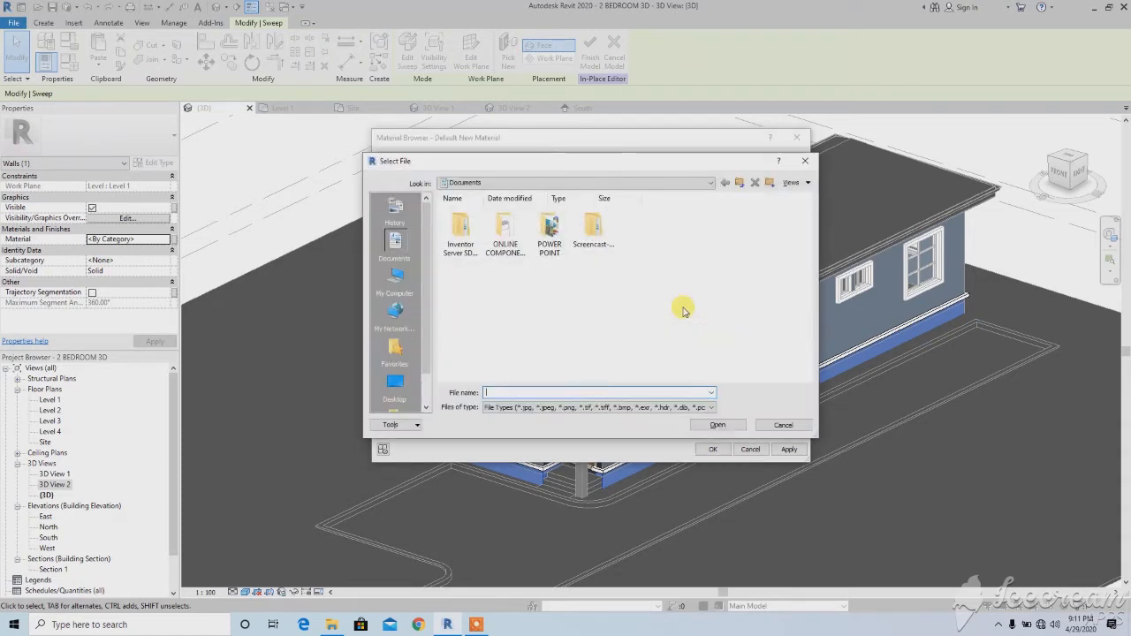
left_click(533, 182)
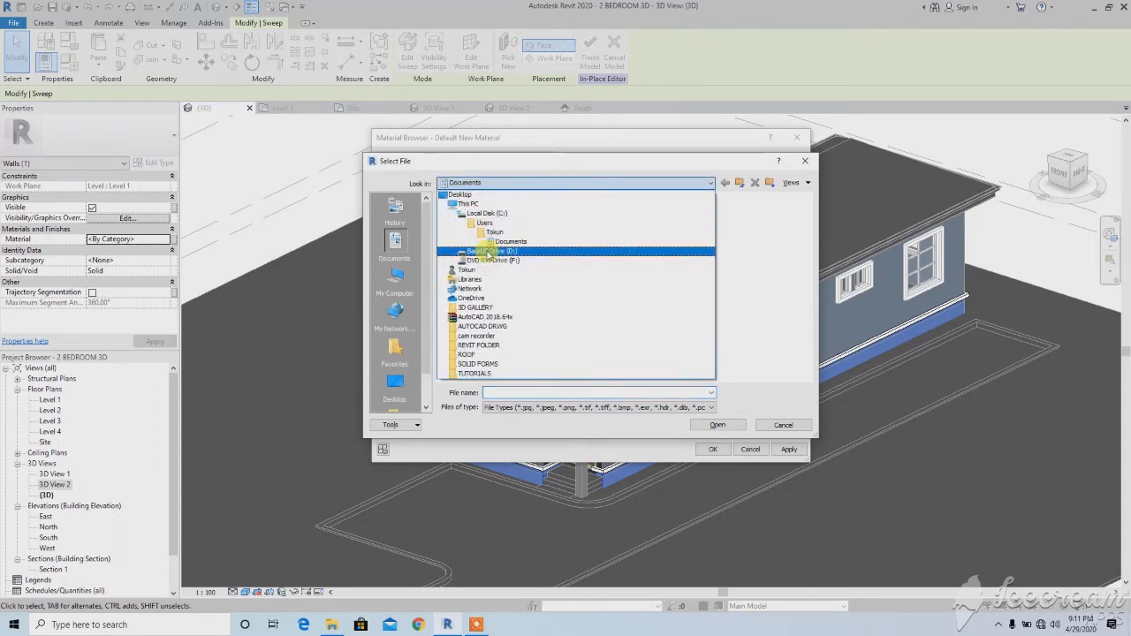
left_click(493, 251)
double_click(475, 228)
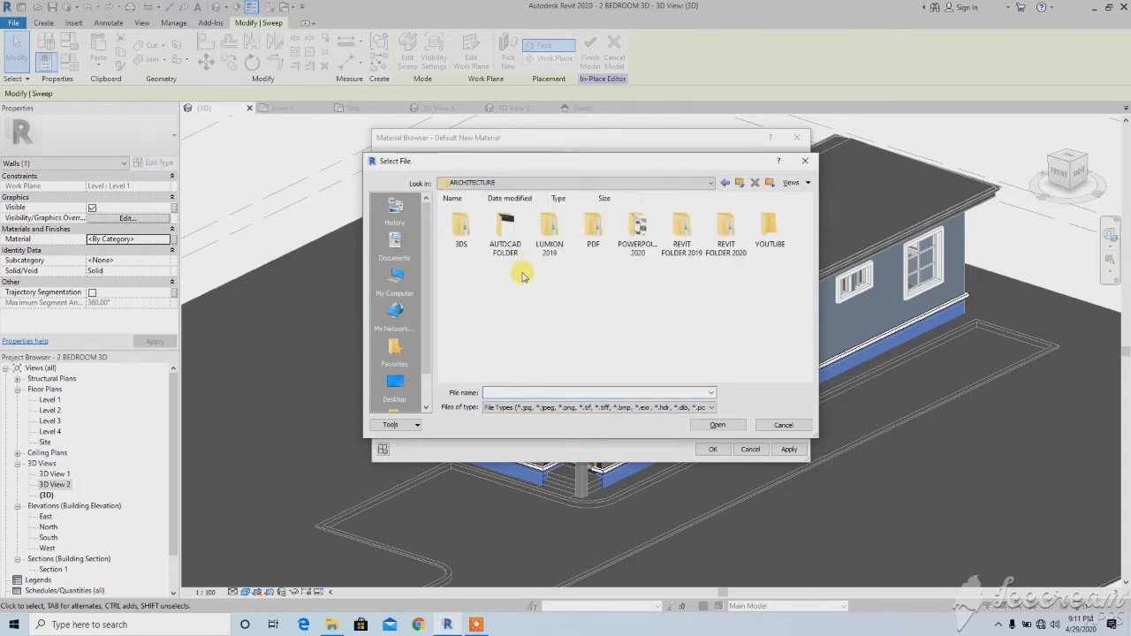
left_click(735, 182)
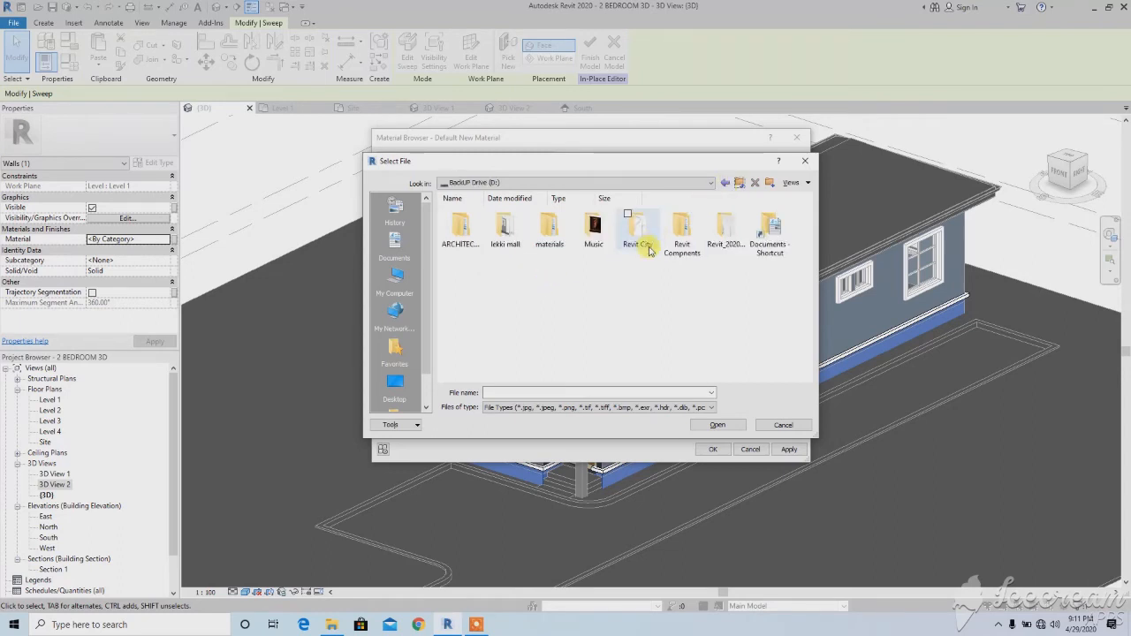
double_click(563, 246)
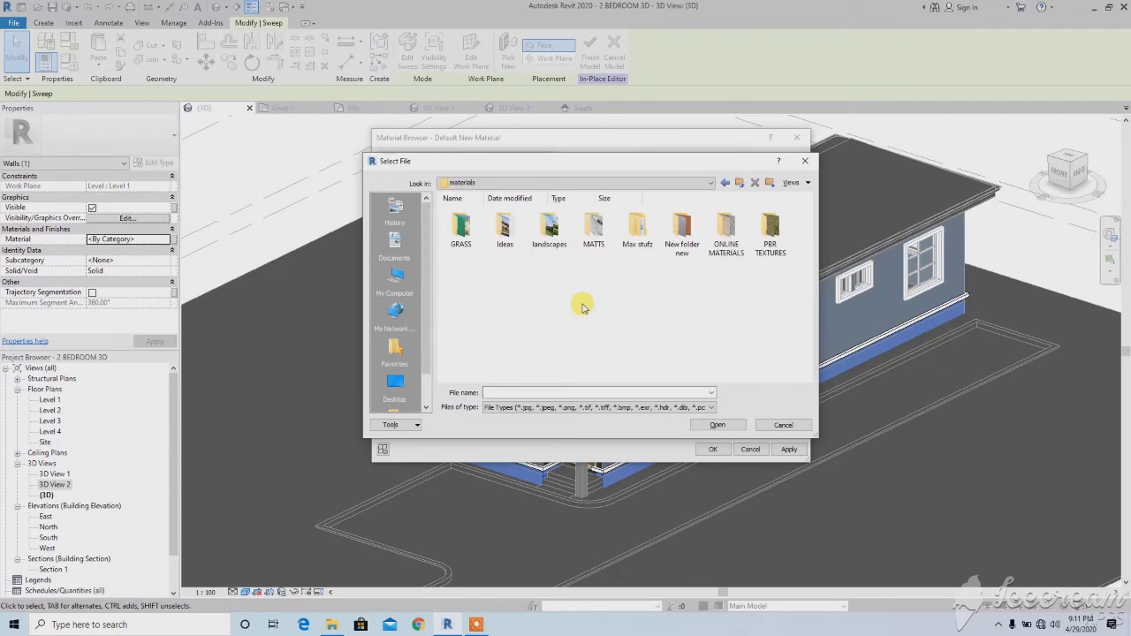
double_click(768, 231)
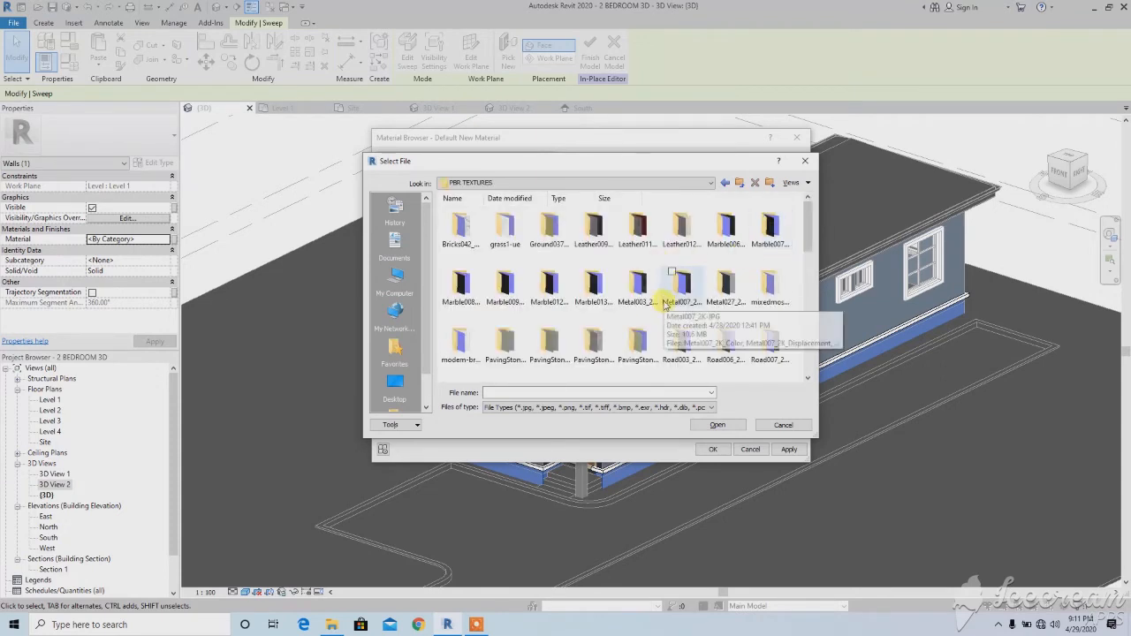
left_click_drag(576, 163, 576, 148)
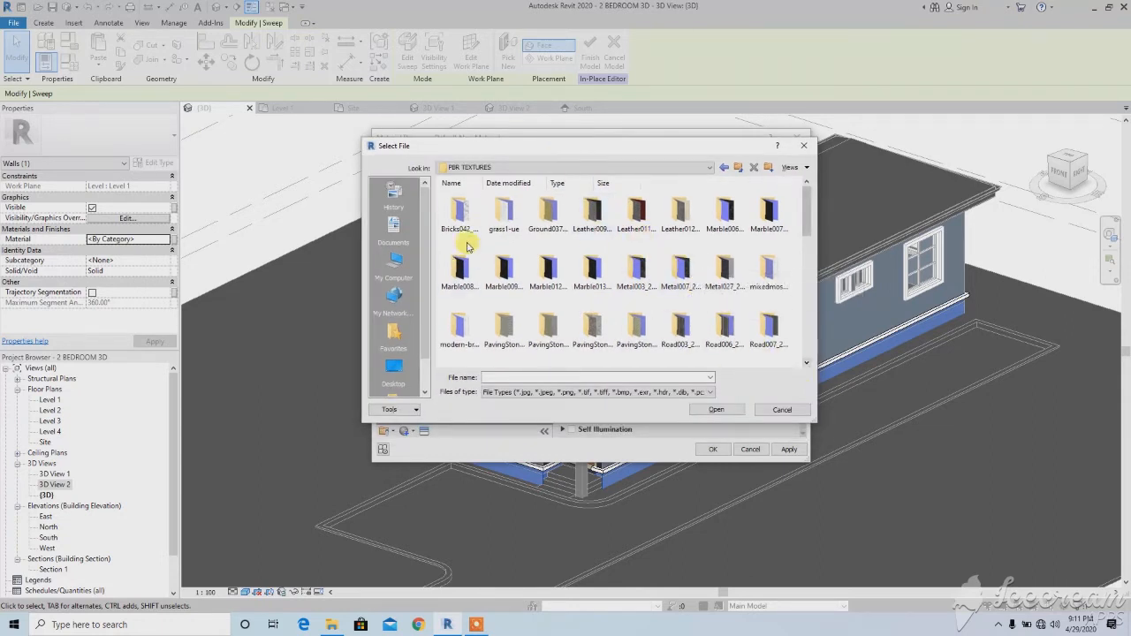
double_click(461, 217)
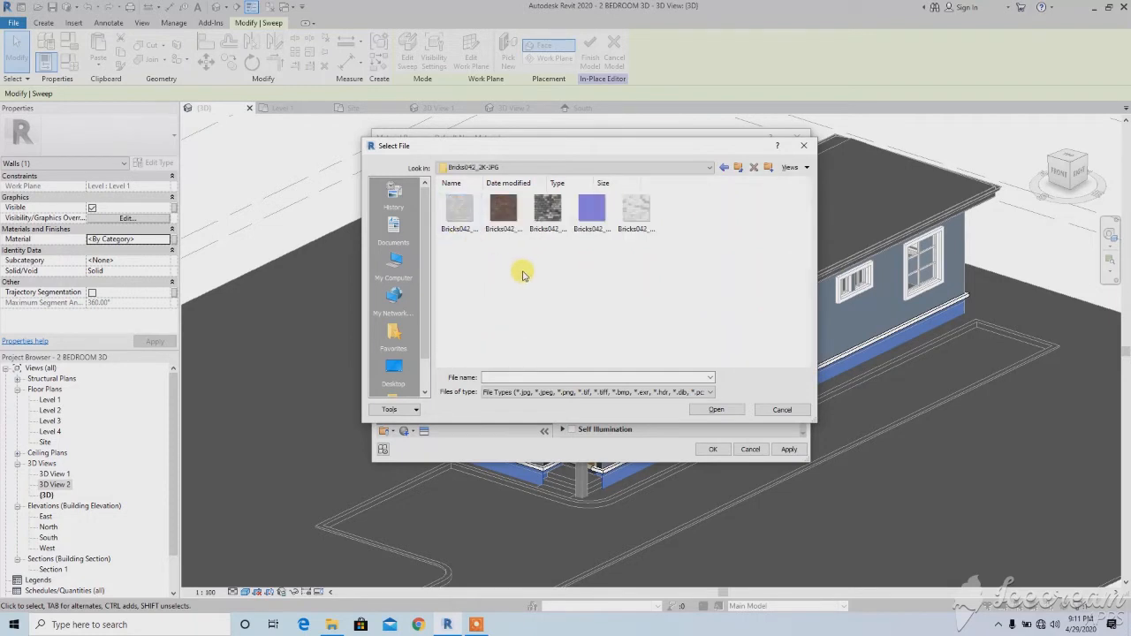
left_click(509, 219)
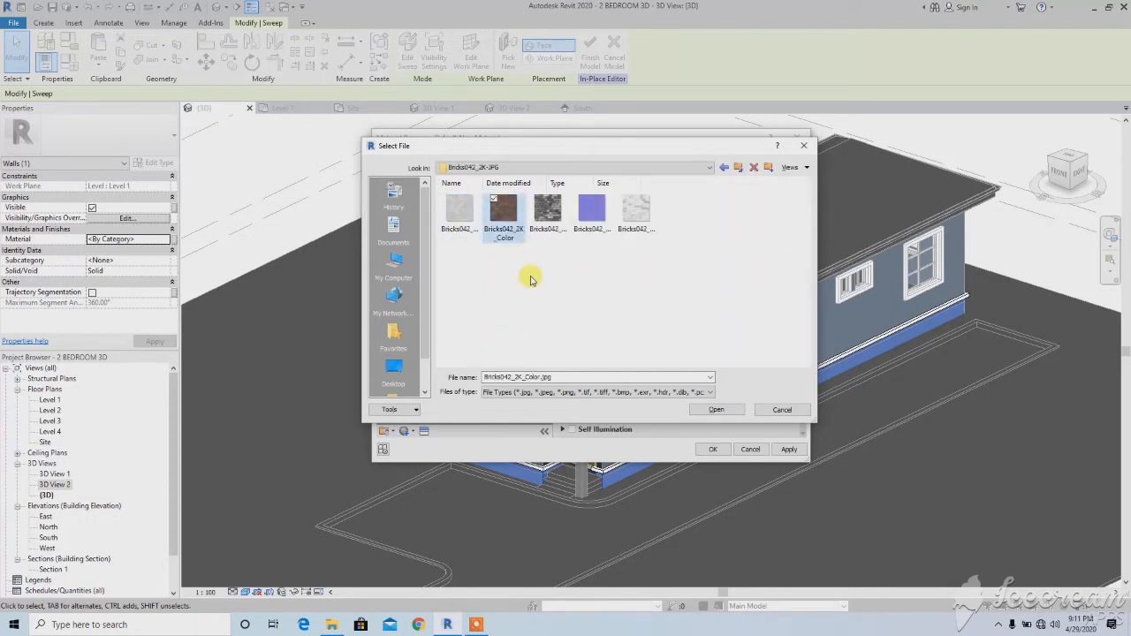
left_click(715, 409)
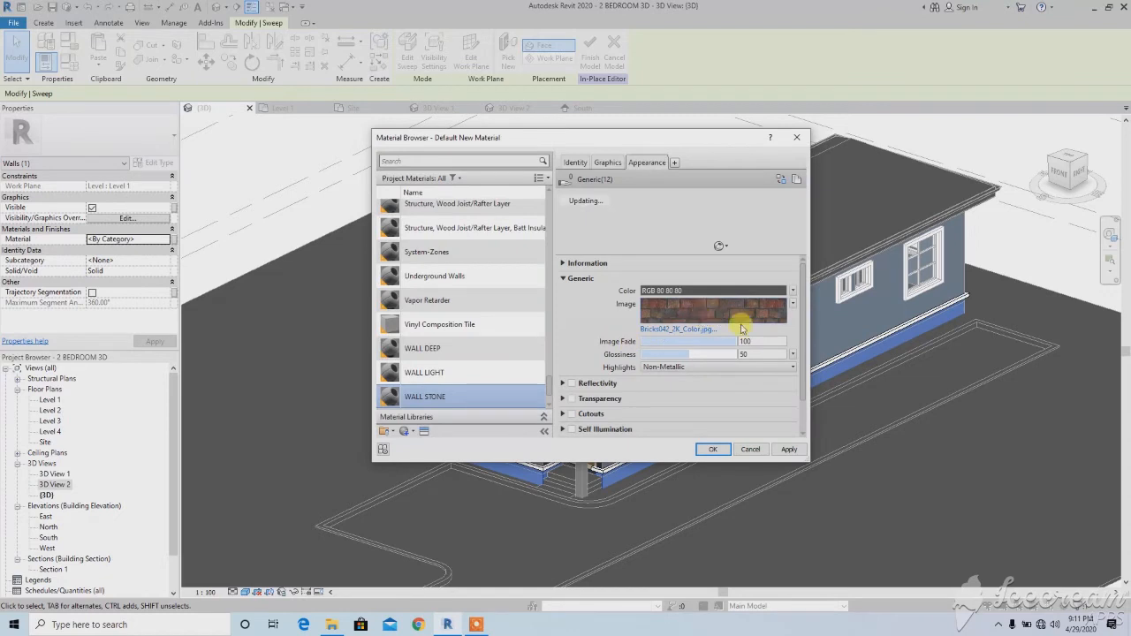
Enable the bump for WALL STONE using the Bricks042_2K_Displacement.jpg image.
left_click_drag(803, 332, 804, 393)
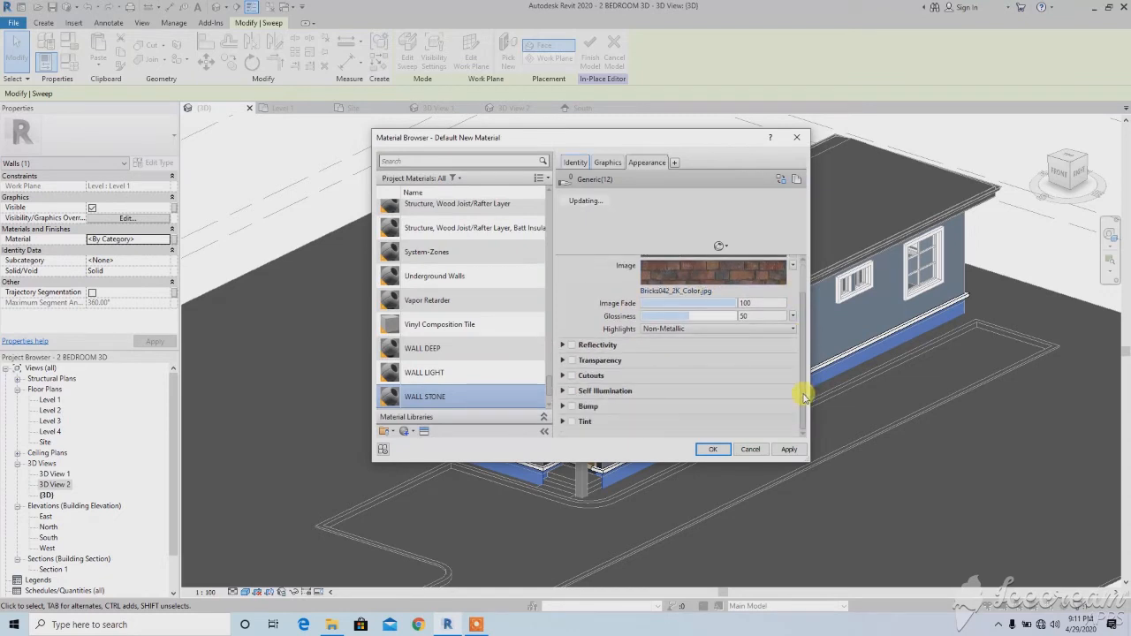
left_click(573, 408)
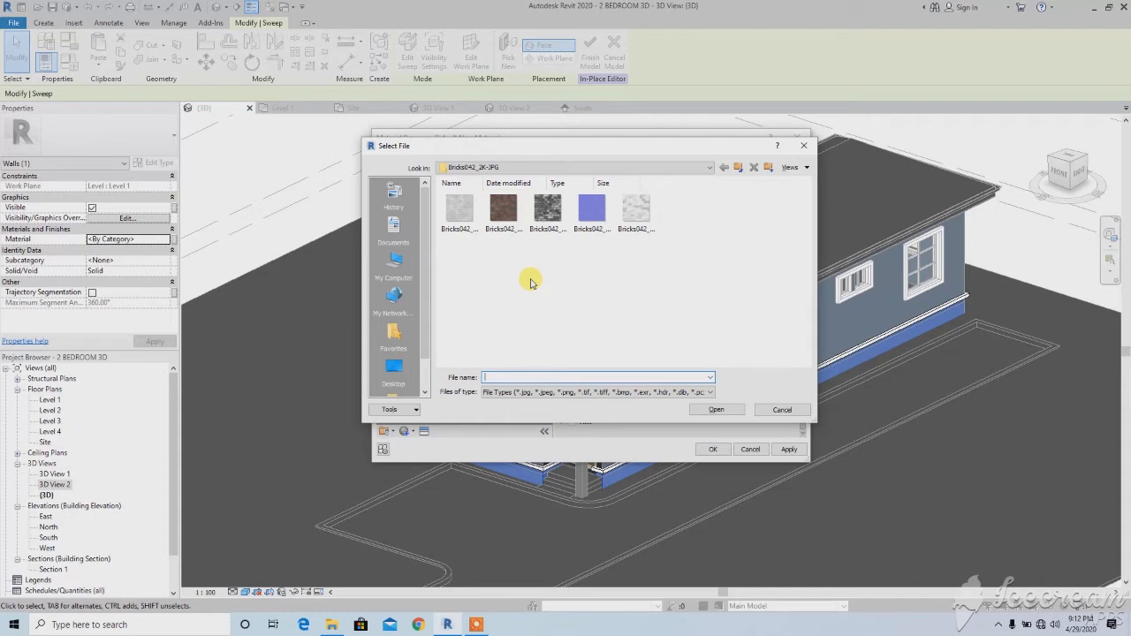
left_click(645, 235)
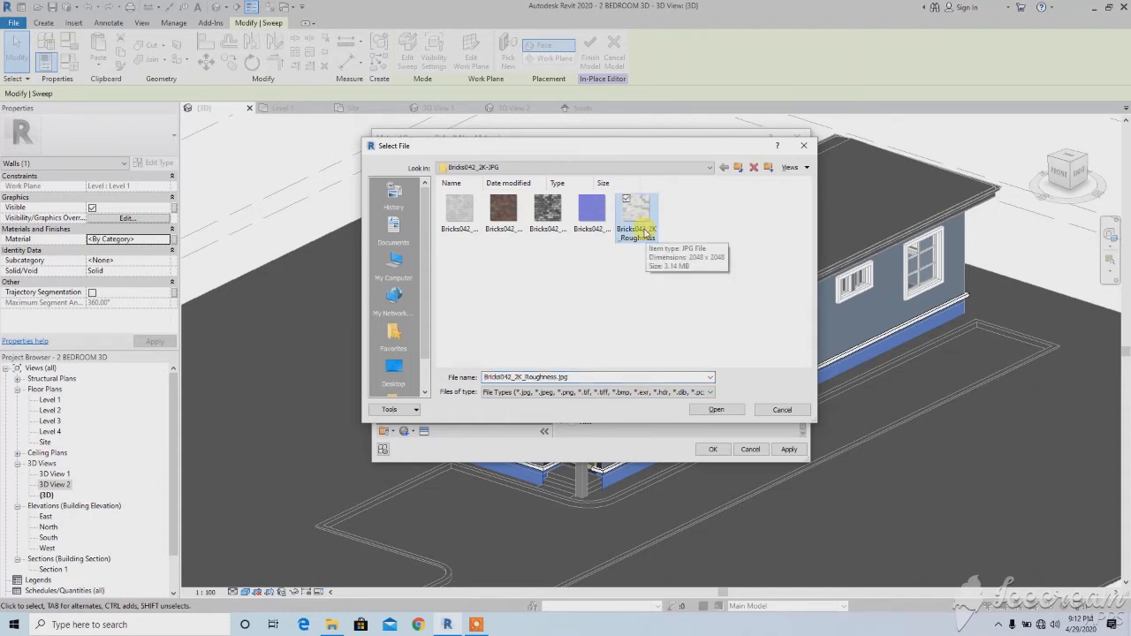
left_click(557, 230)
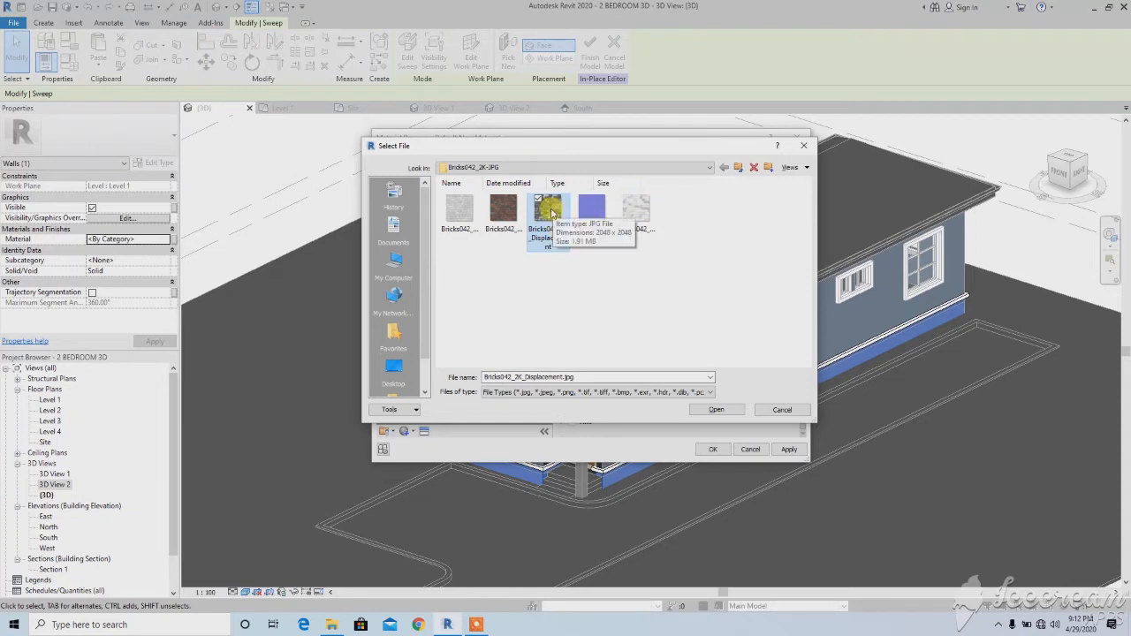
left_click(713, 410)
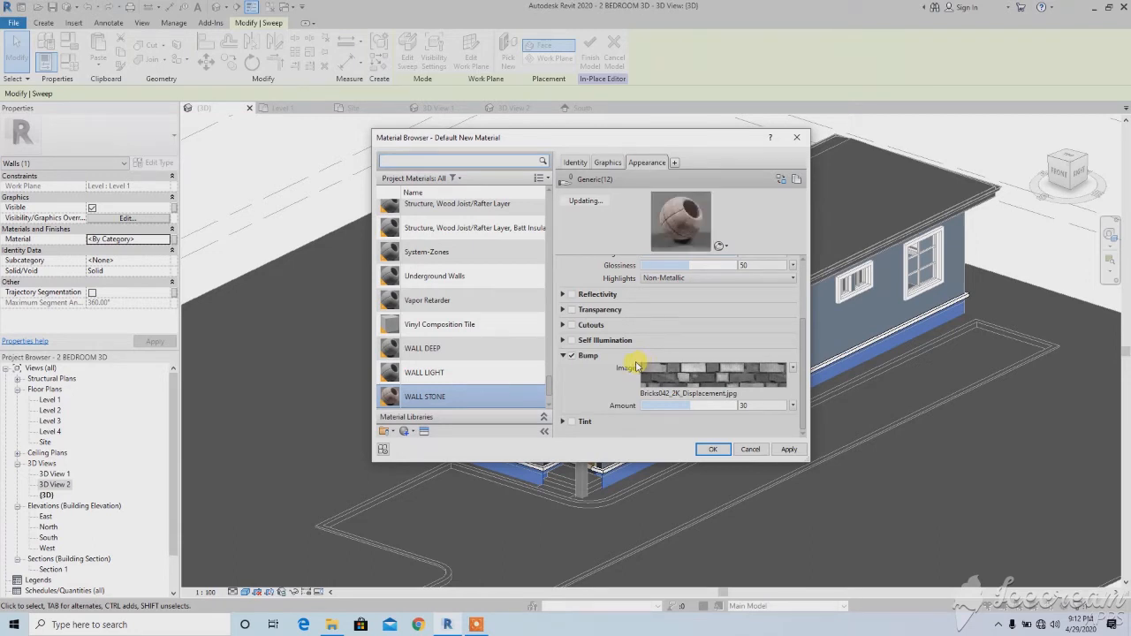
Set the sample size of the Bricks042_2K_Color.jpg texture to 900 mm in width and height.
left_click(804, 357)
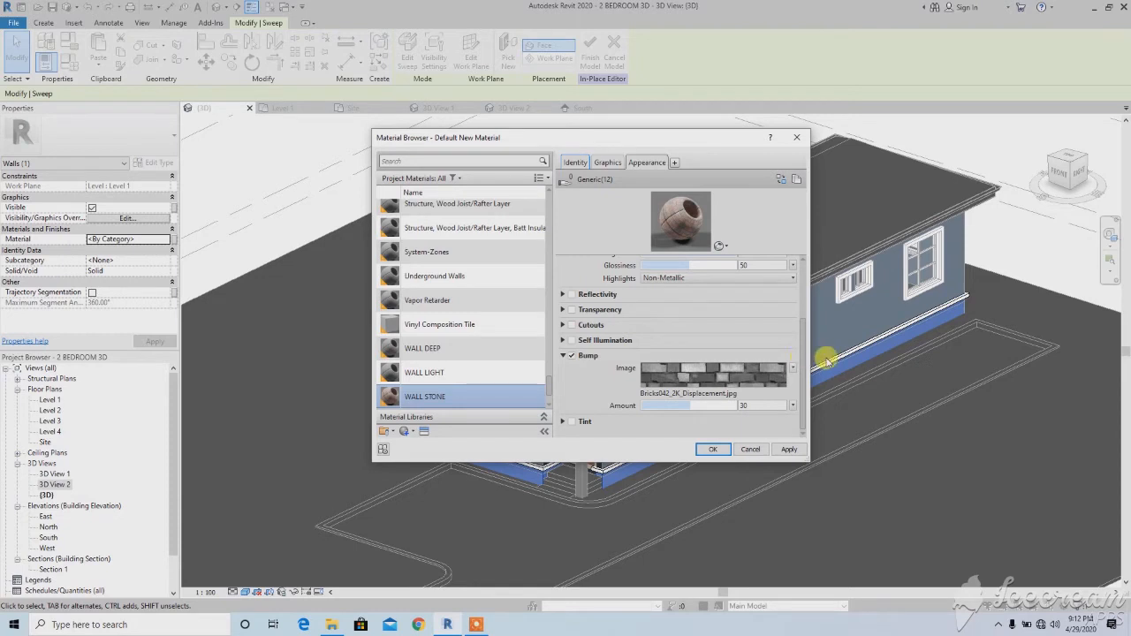
left_click_drag(802, 343, 749, 301)
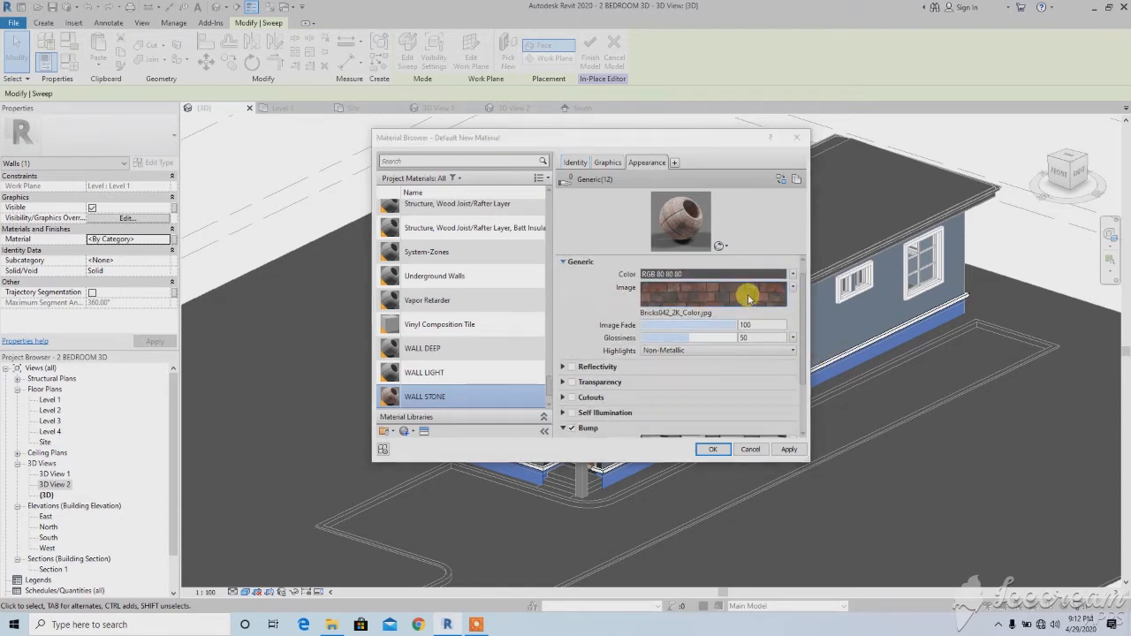
left_click(748, 298)
left_click(565, 157)
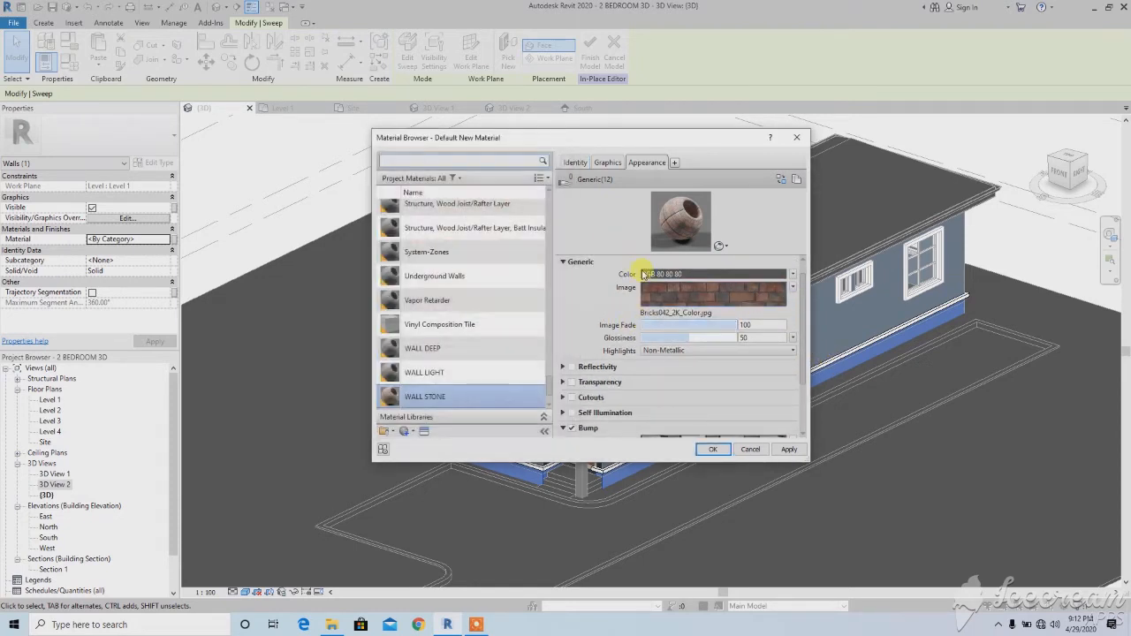
left_click(676, 294)
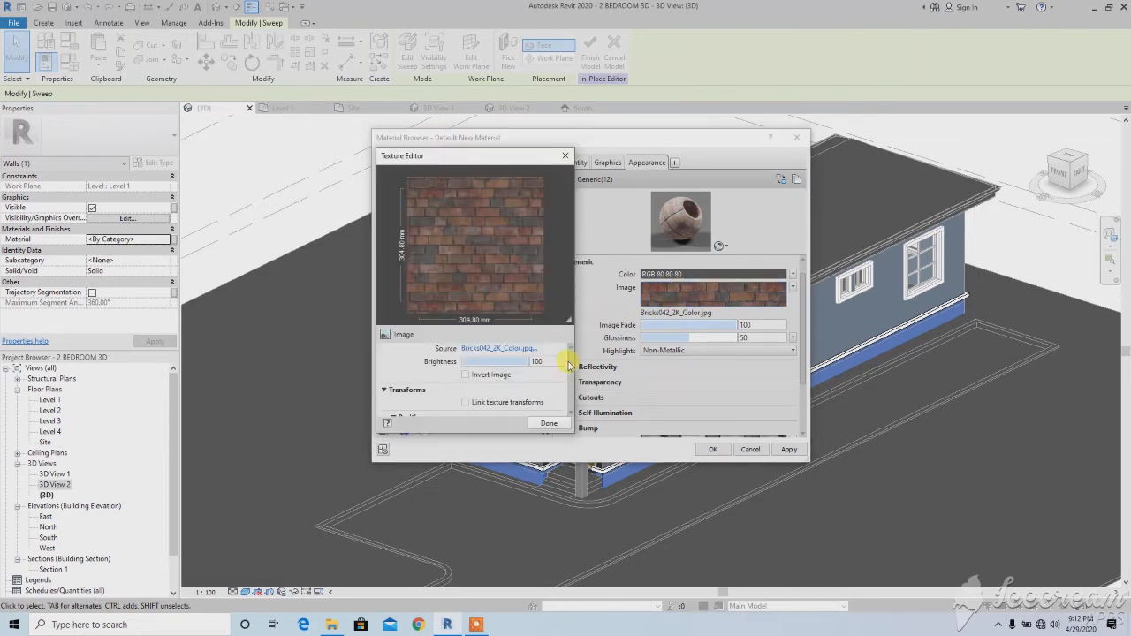
scroll(569, 366, "down", 5)
left_click(481, 380)
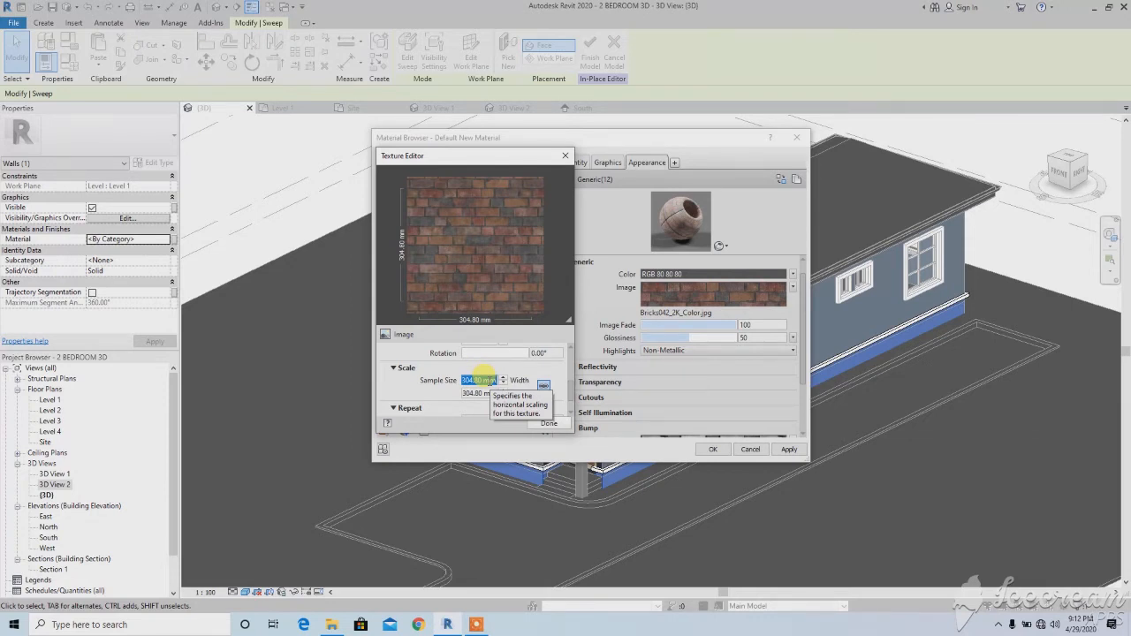
type("900")
key("Return")
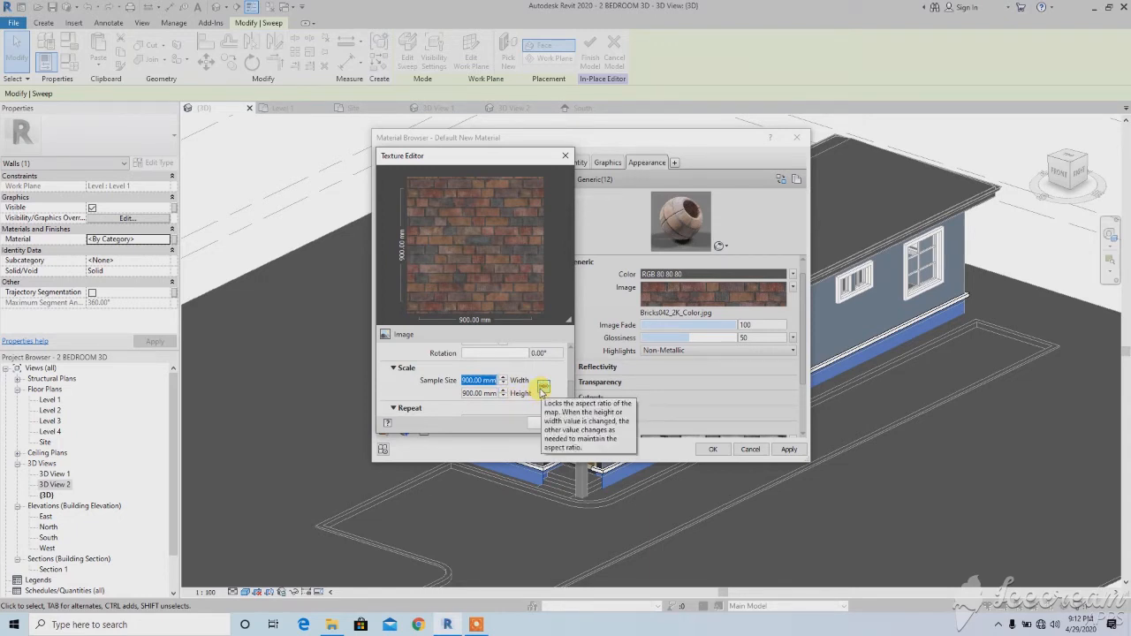
left_click(542, 390)
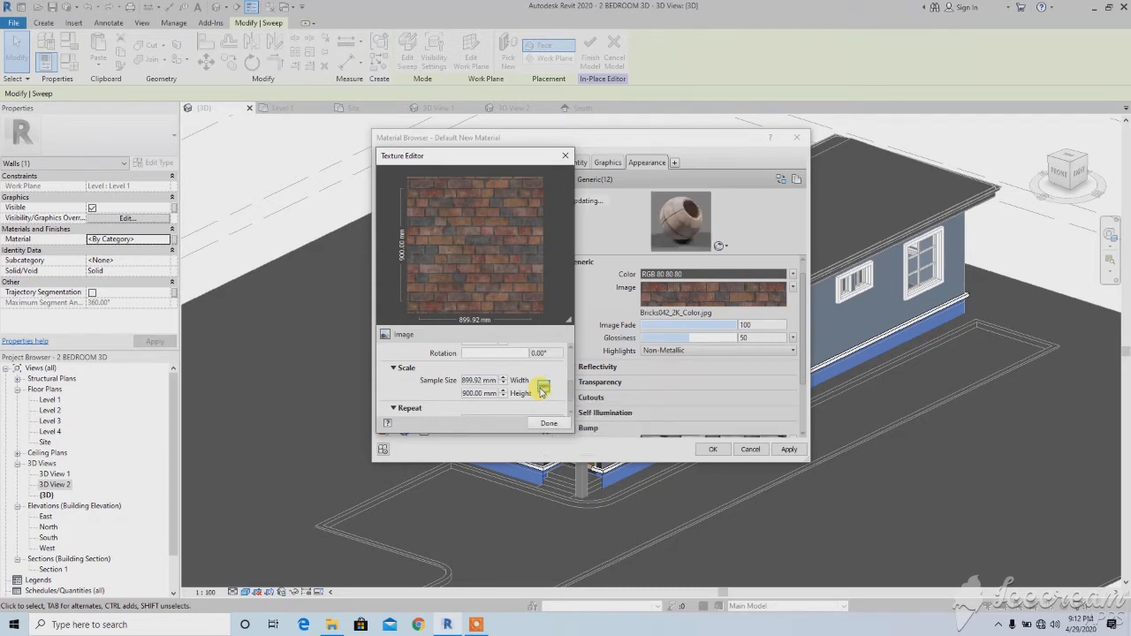
left_click(486, 380)
type("900")
key("Return")
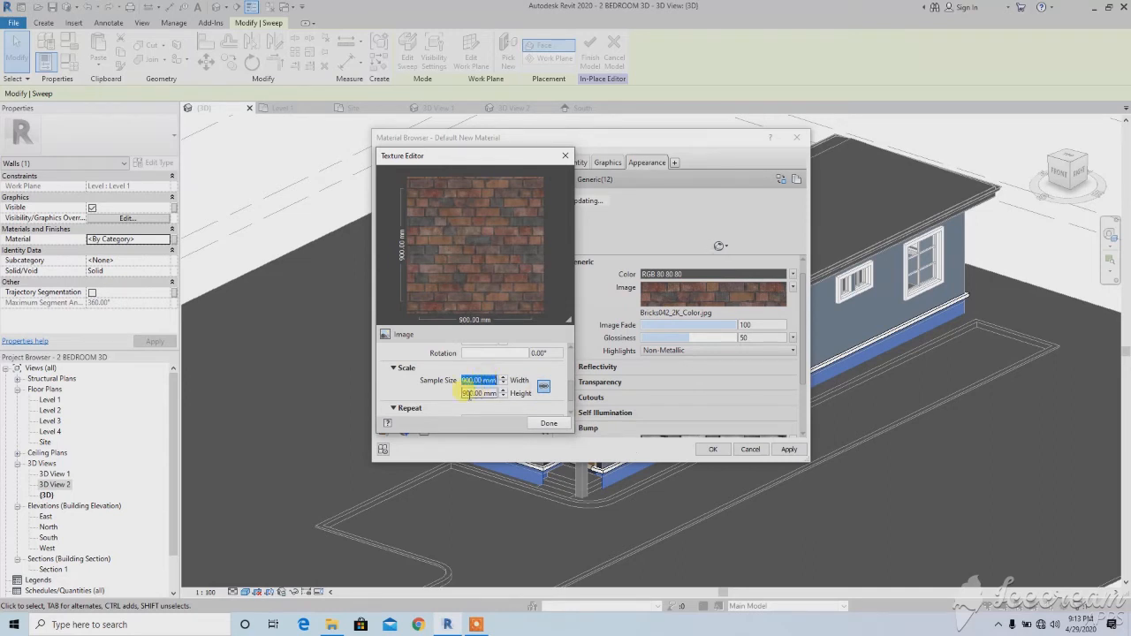
left_click(548, 423)
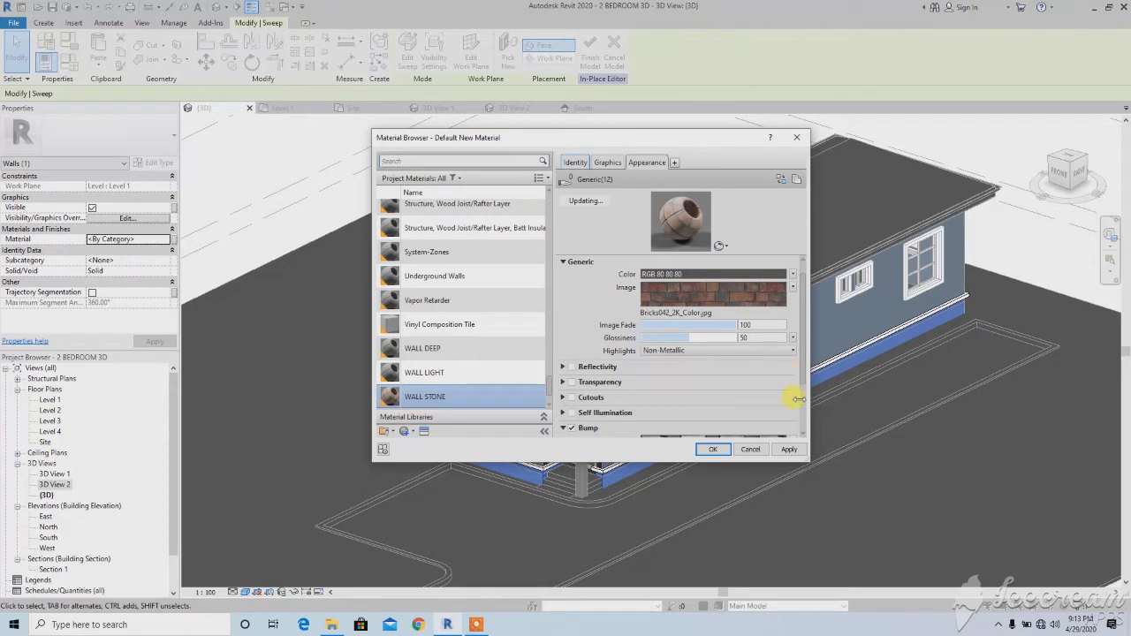
Set the sample size of the Bricks042_2K_Displacement.jpg bump texture to 900000 mm in width and height.
scroll(790, 380, "down", 3)
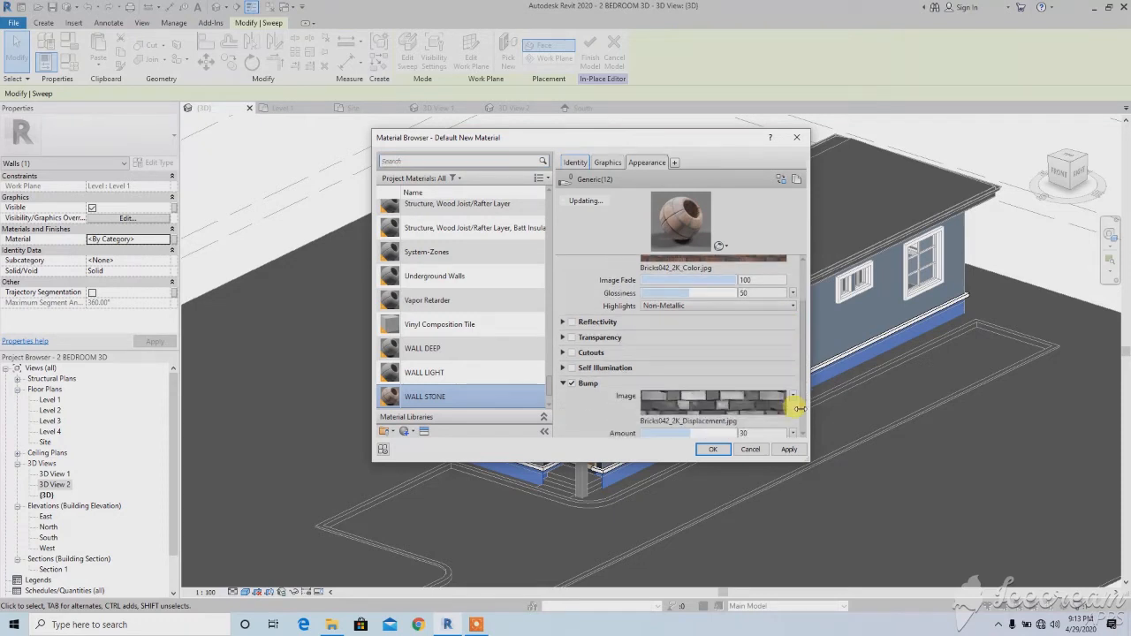
left_click(717, 382)
left_click_drag(569, 370, 570, 394)
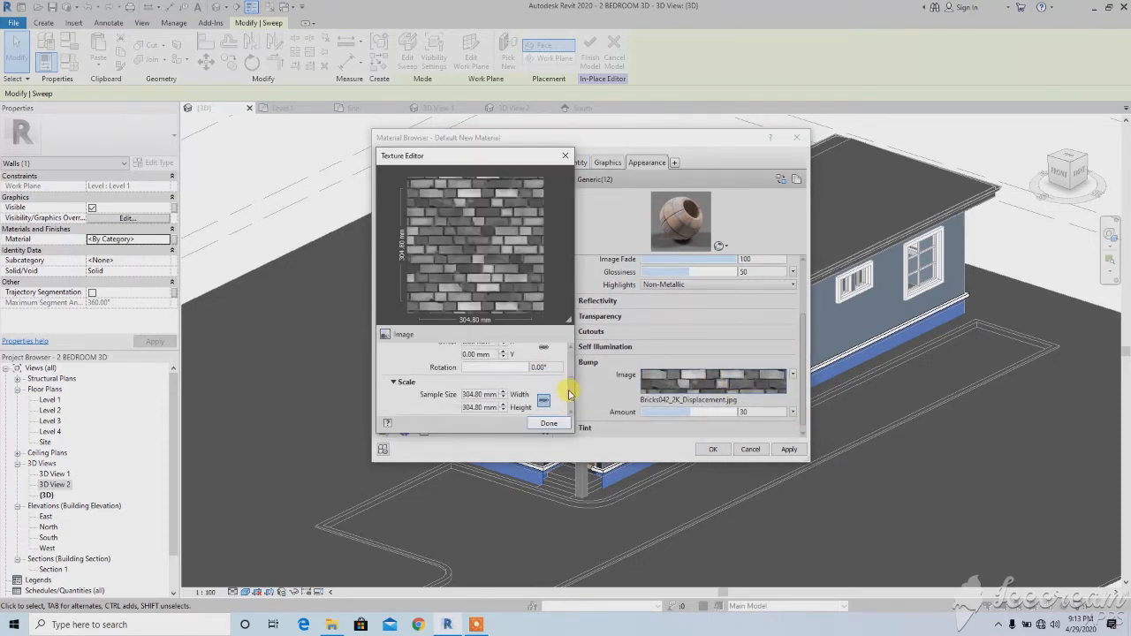
scroll(570, 393, "down", 1)
double_click(487, 373)
type("900000")
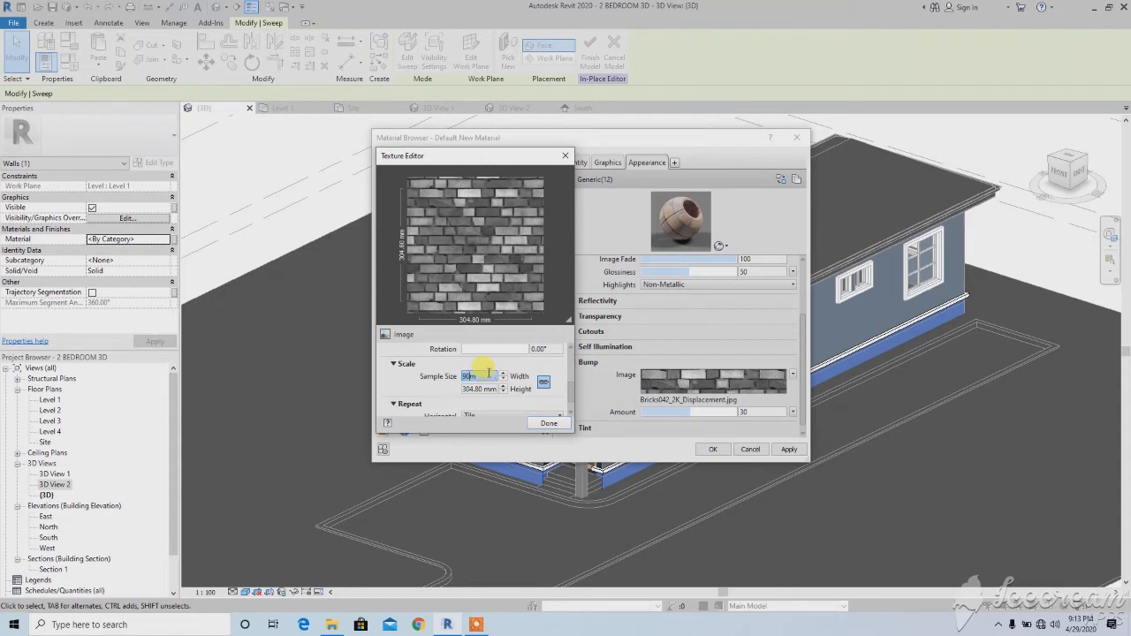
key("Return")
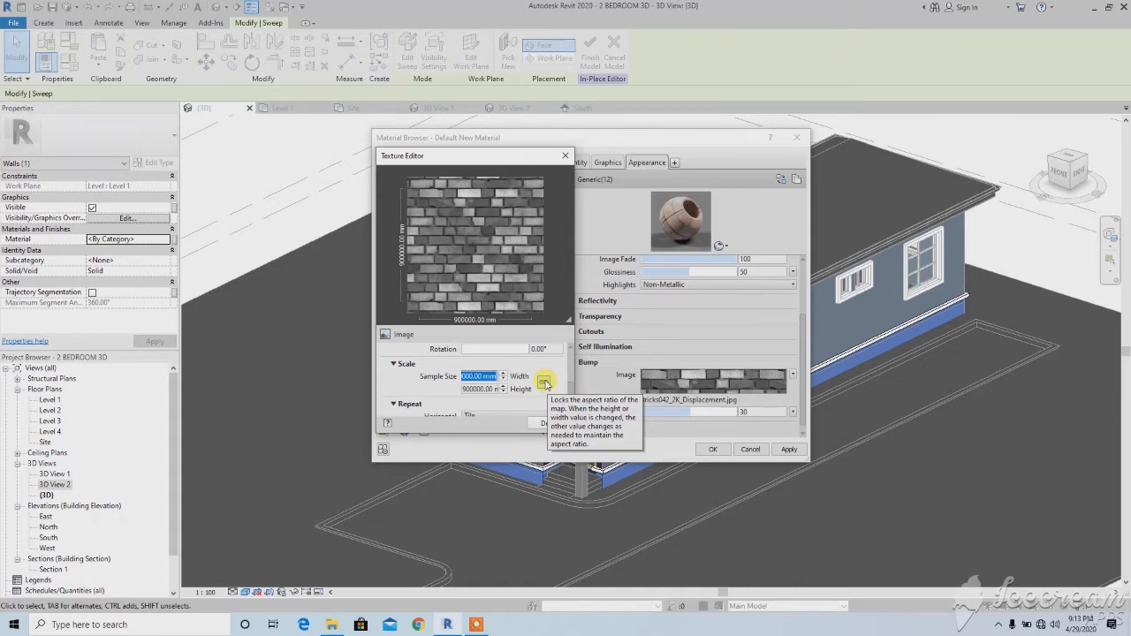
left_click(545, 422)
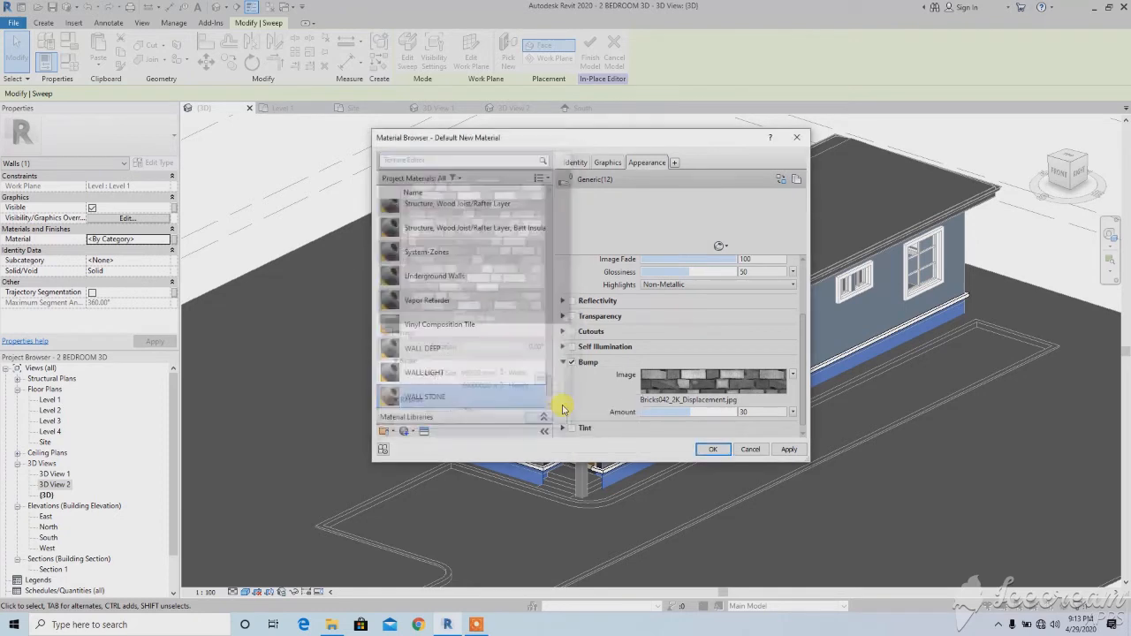
Set the WALL STONE bump amount to 450 and assign the material to the plinth sweep.
double_click(754, 412)
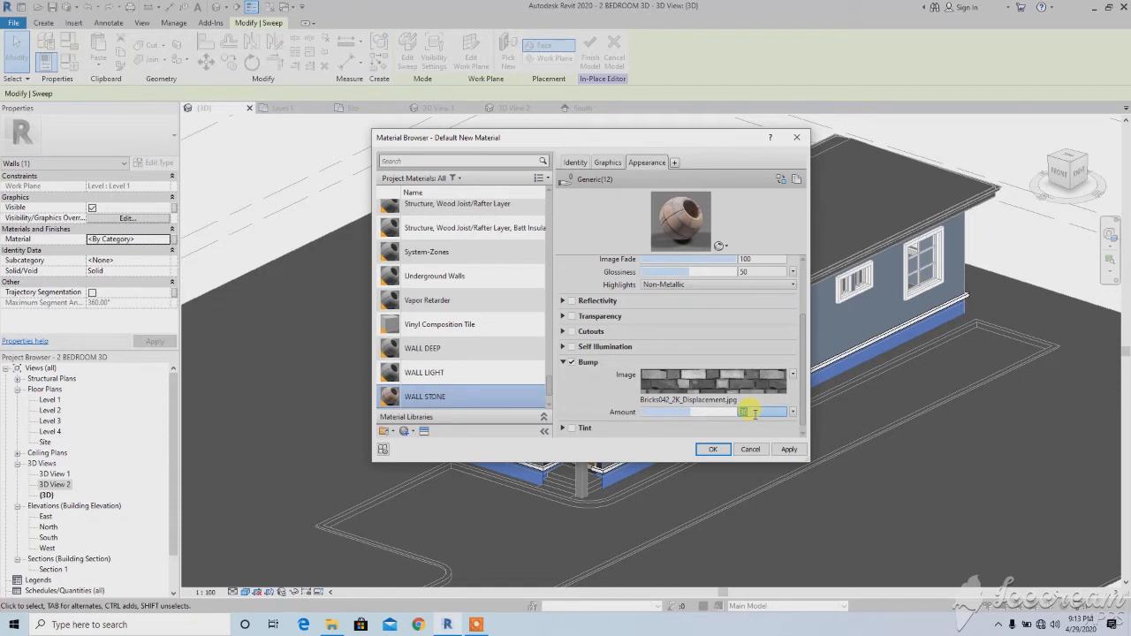
type("450")
key("Return")
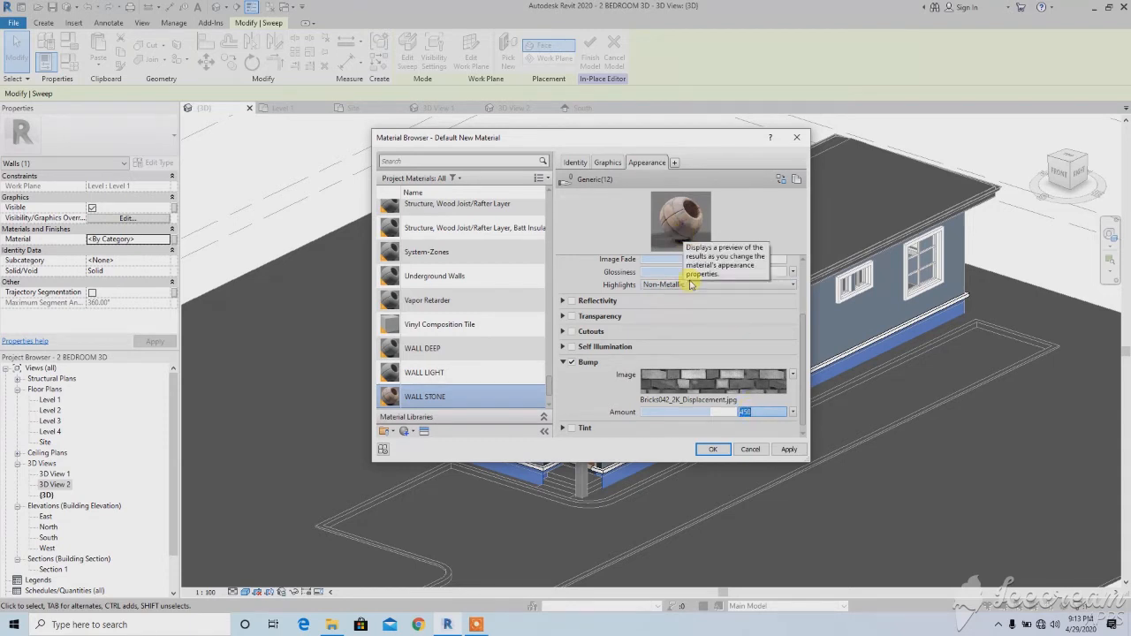
left_click(788, 449)
left_click(713, 450)
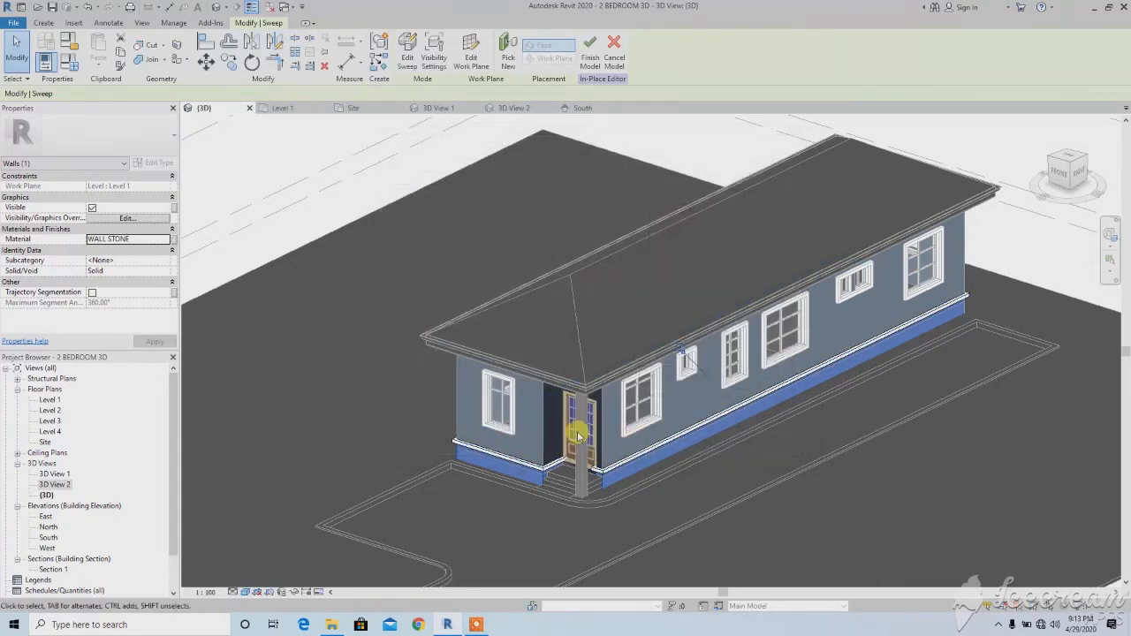
Deselect the plinth sweep, check its brick finish around the house, and finish the in-place model.
scroll(435, 453, "up", 2)
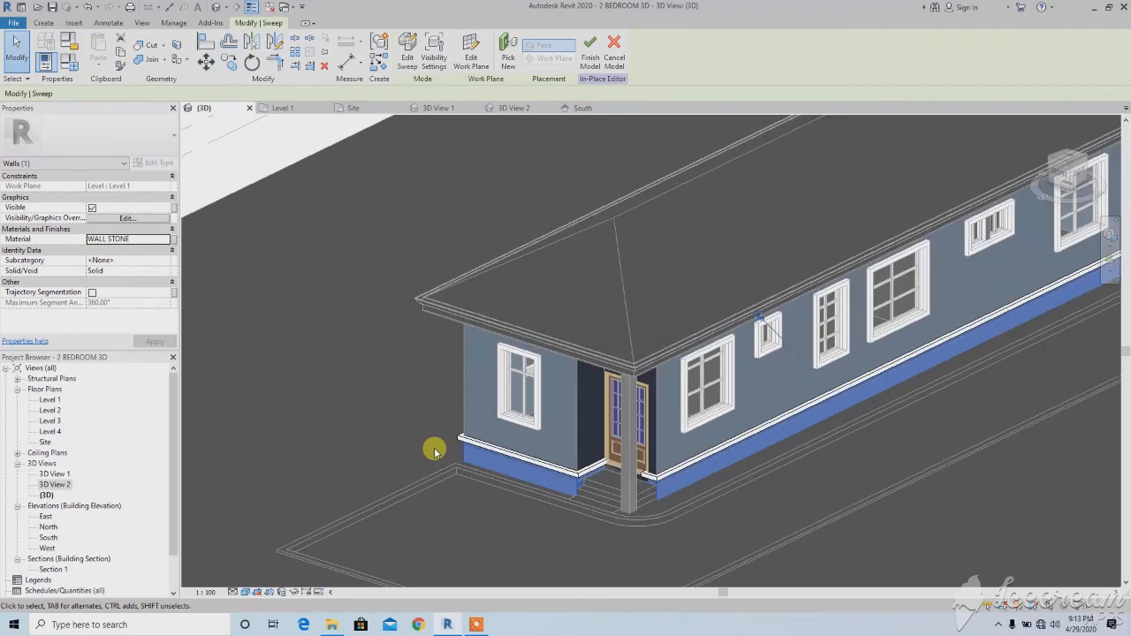
left_click(438, 424)
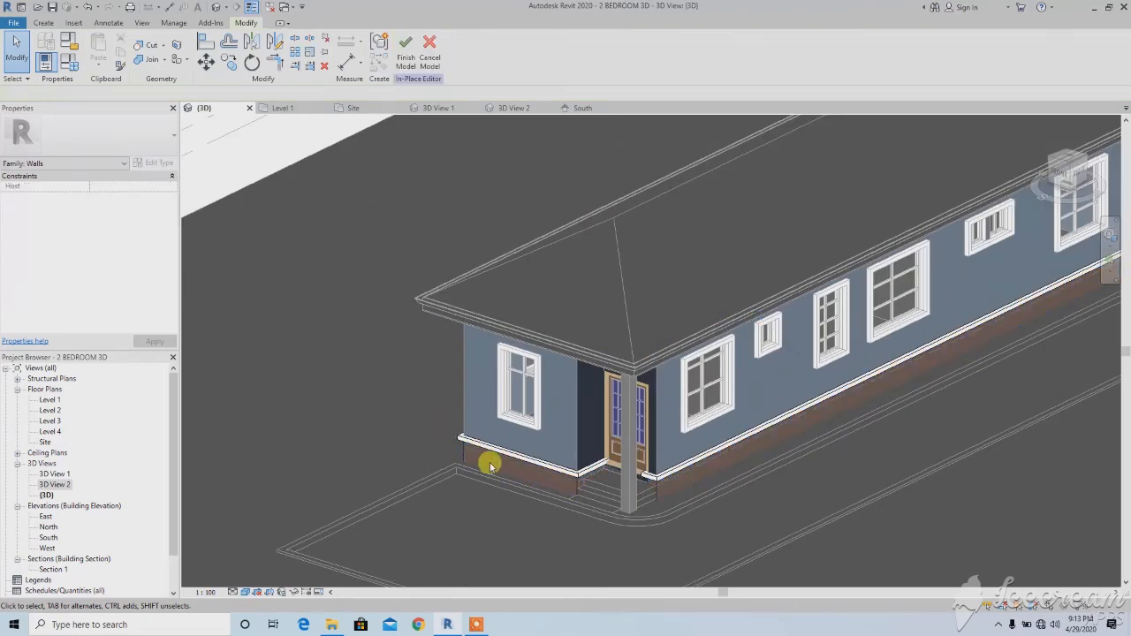
scroll(490, 463, "up", 2)
scroll(512, 446, "down", 5)
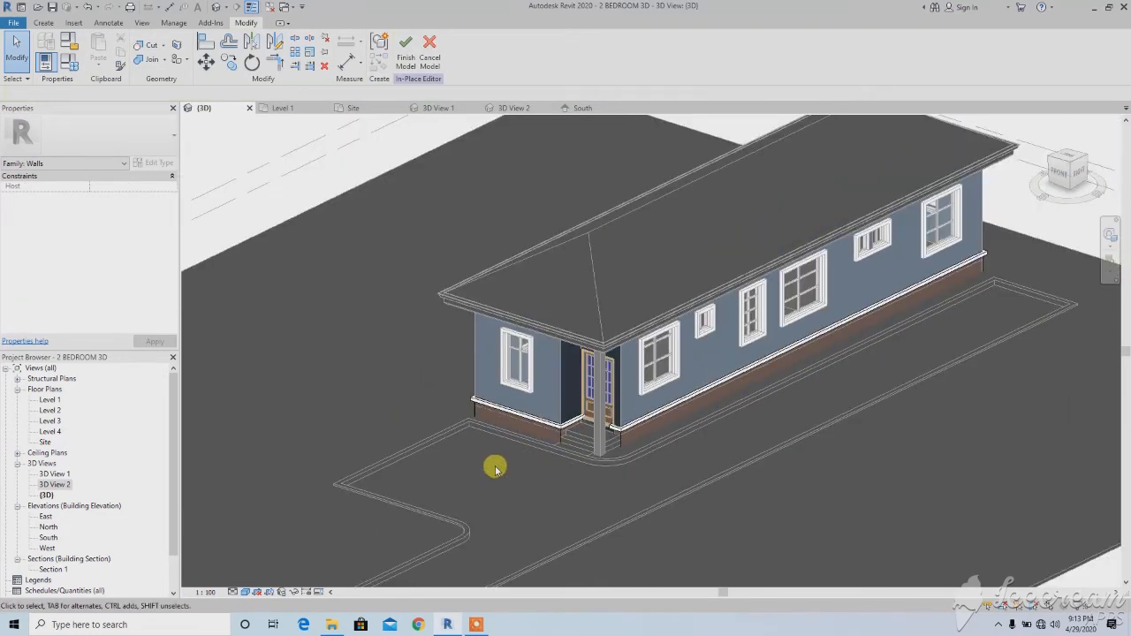
left_click(406, 49)
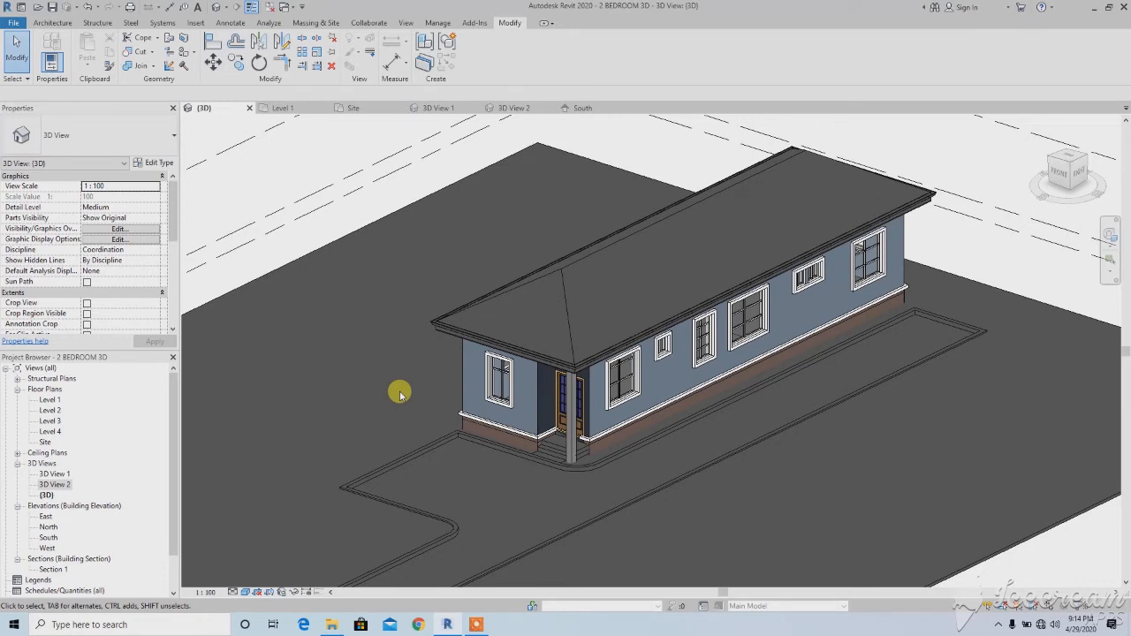
Create a new material named WALL ROOFING SHEET for the structure layer of the main roof's ROOFING SHEET type.
left_click(564, 309)
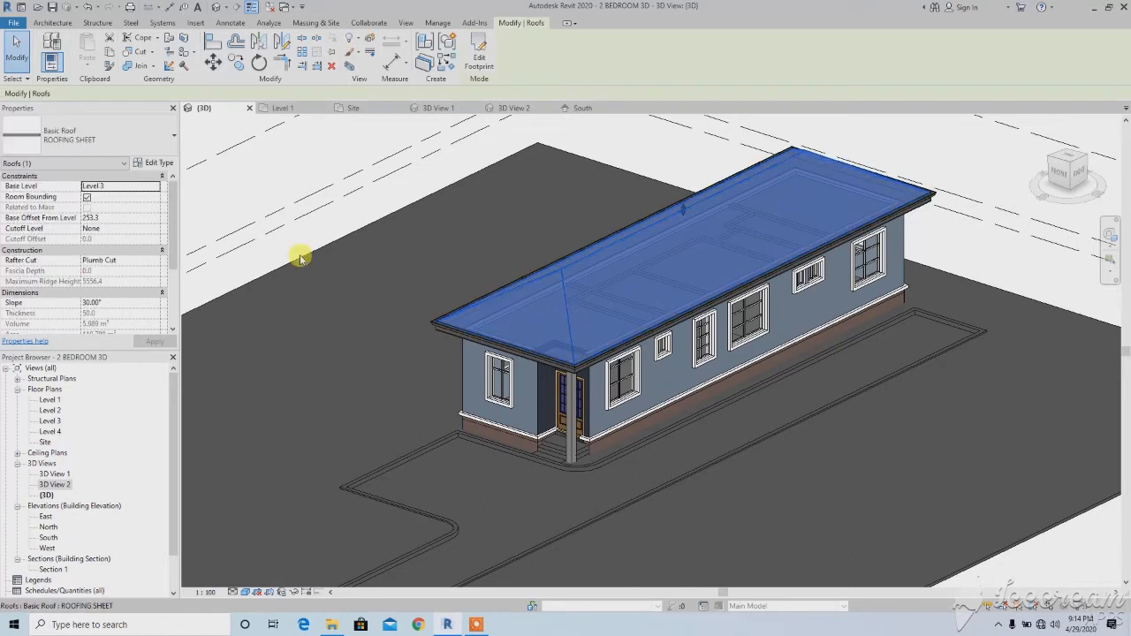
left_click(152, 163)
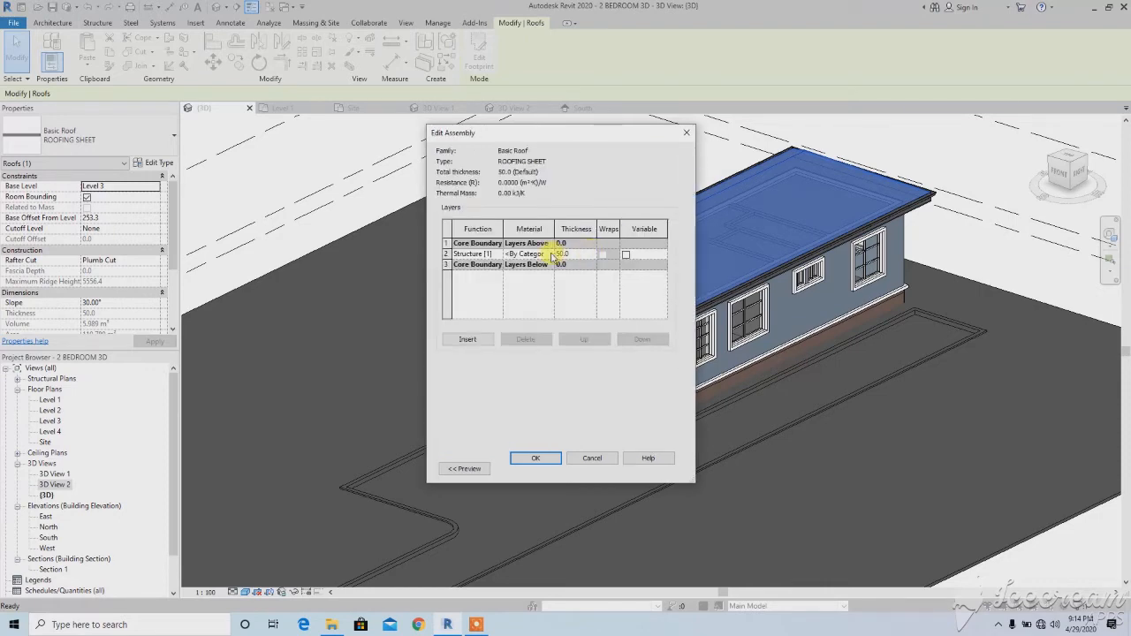
left_click(530, 254)
left_click(548, 253)
left_click(393, 430)
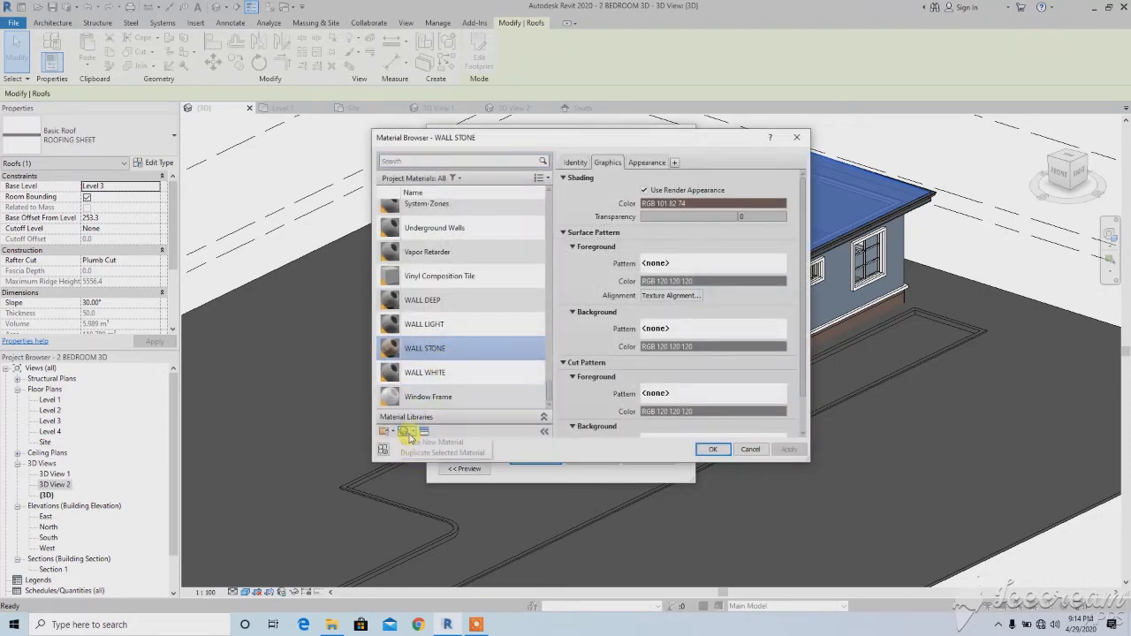
left_click(419, 433)
right_click(431, 303)
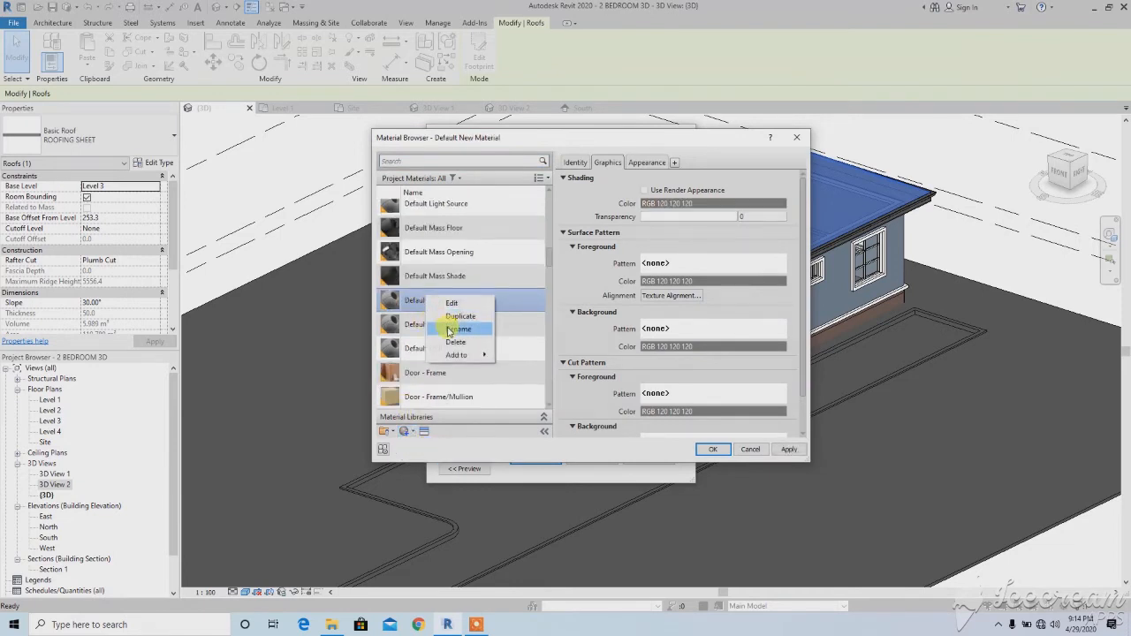
left_click(448, 328)
type("WALL ROOFING SHEET")
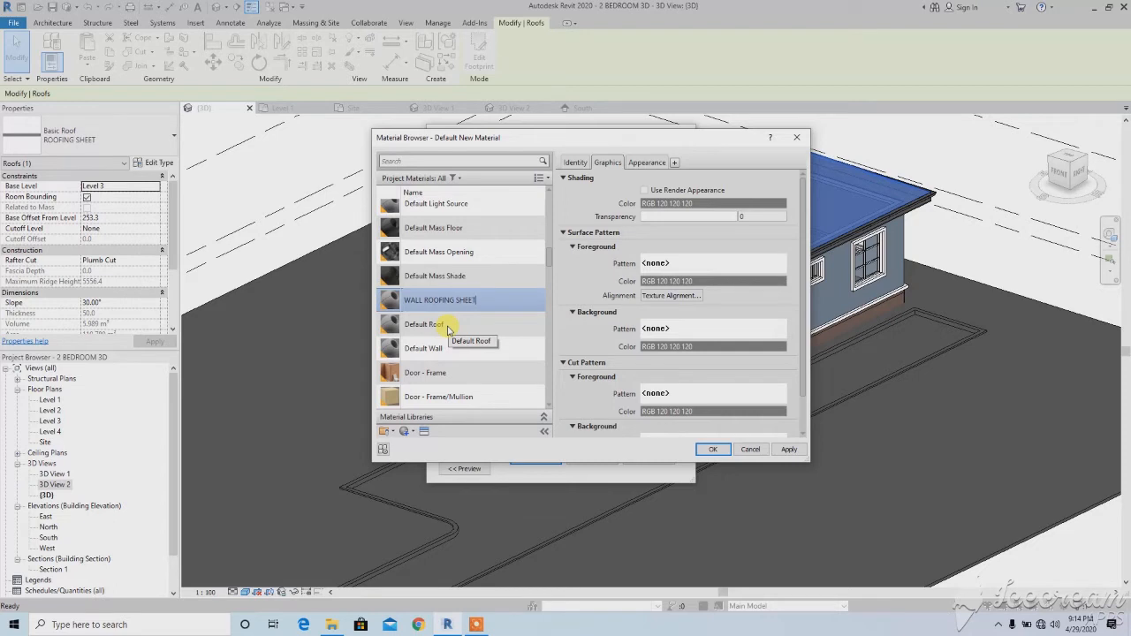
Use render appearance for WALL ROOFING SHEET's shading and set its image to Roof Tile 17C.jpg from materials, New folder new, ROOF.
left_click(644, 190)
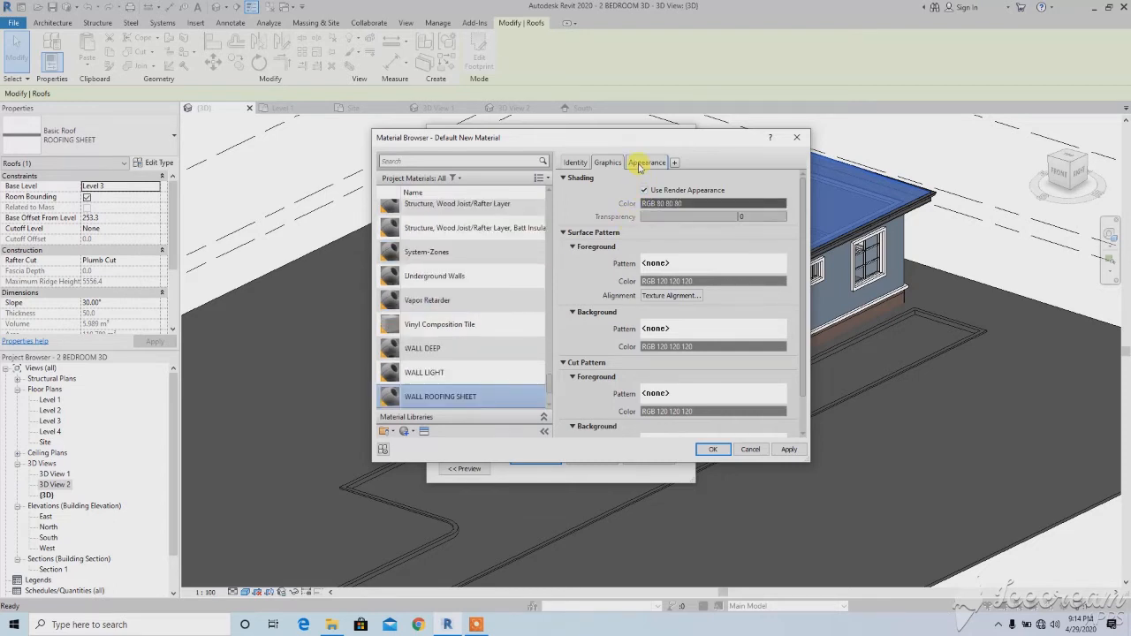
left_click(638, 164)
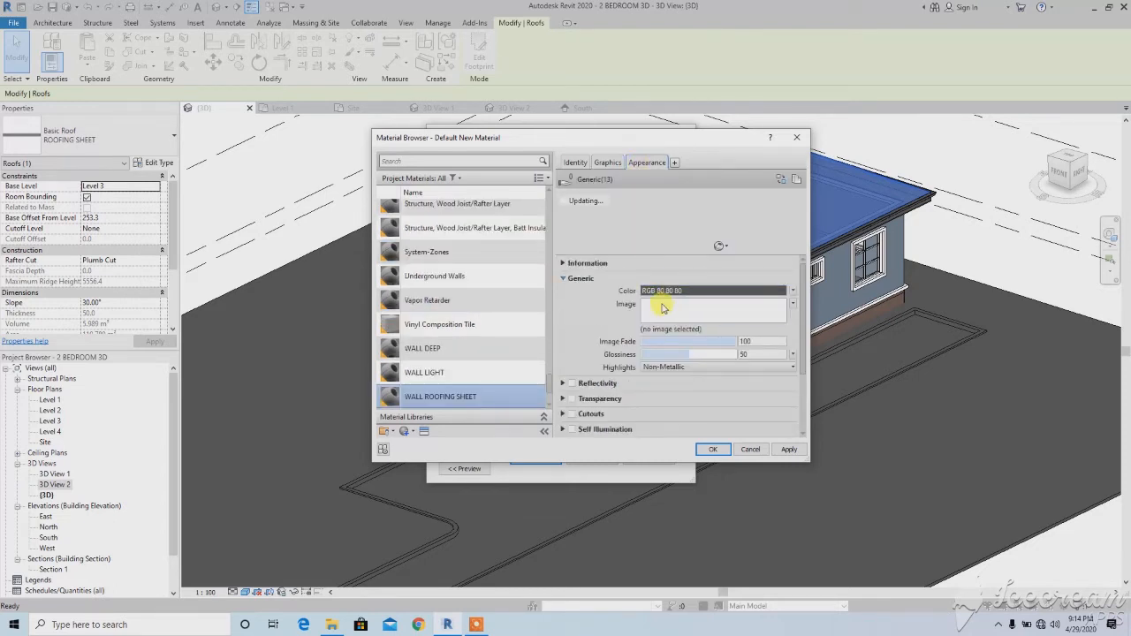
left_click(663, 306)
left_click(736, 169)
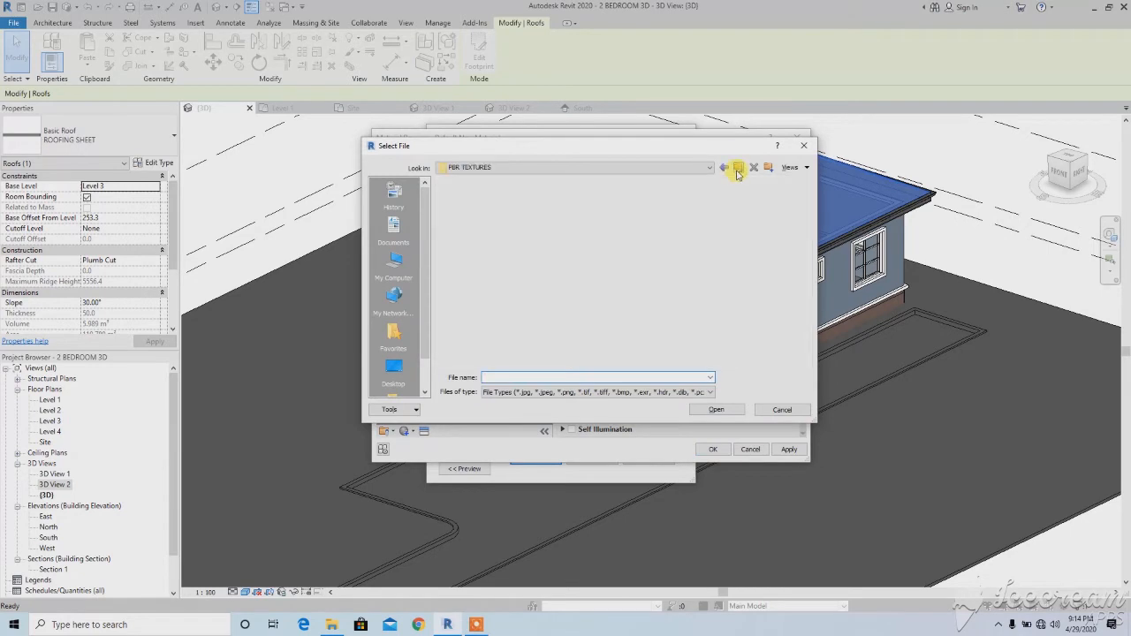
left_click(738, 170)
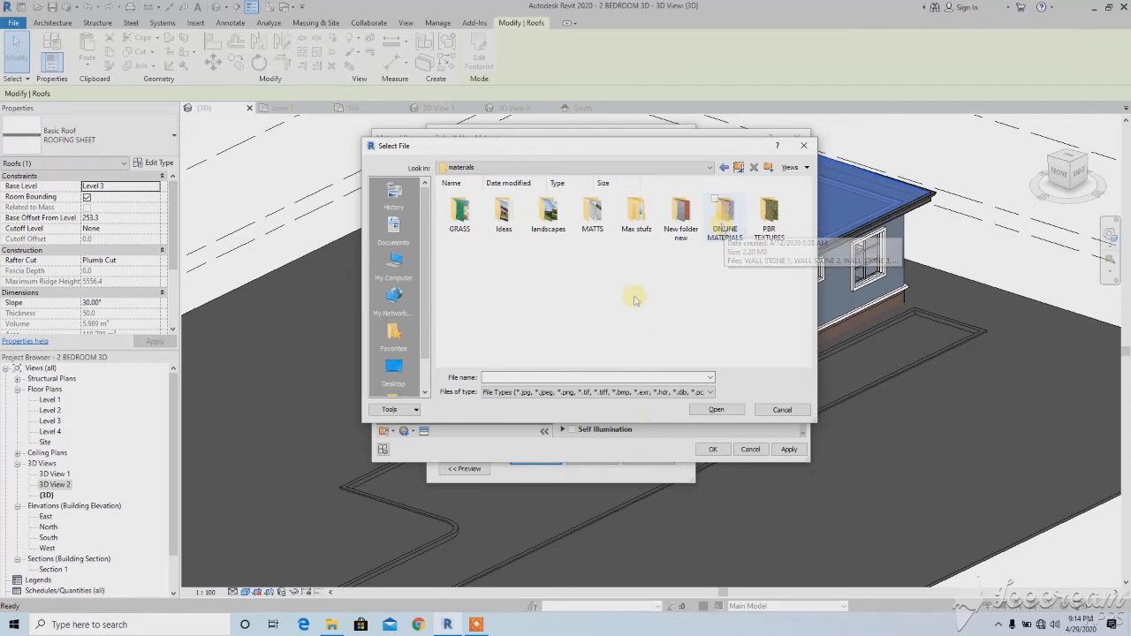
left_click(681, 221)
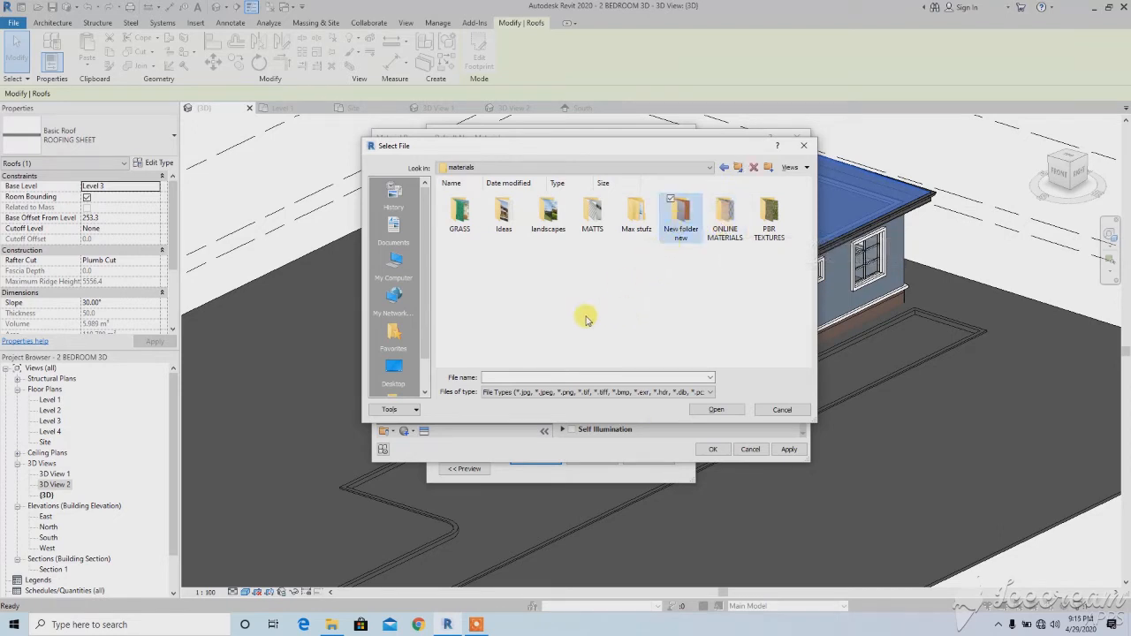
double_click(691, 230)
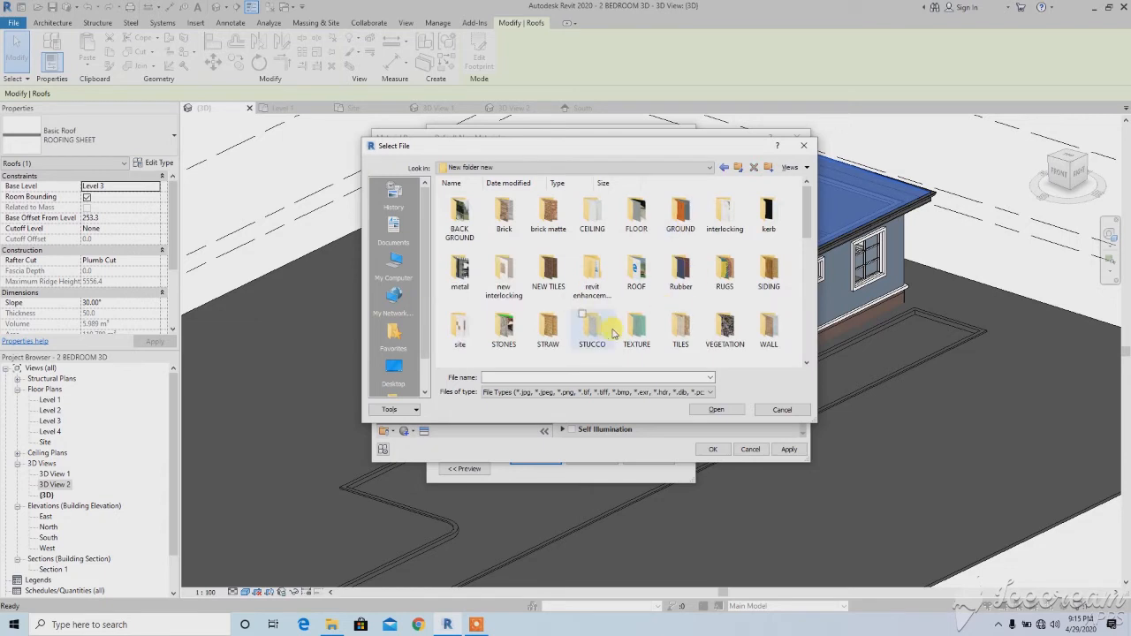
double_click(636, 269)
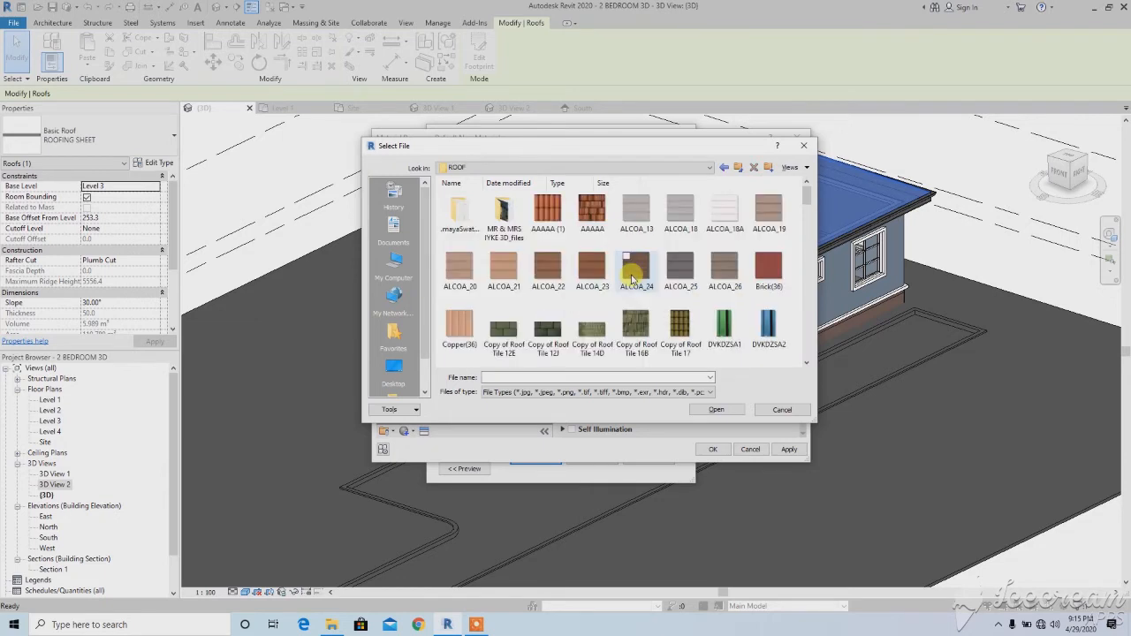
left_click_drag(803, 202, 809, 300)
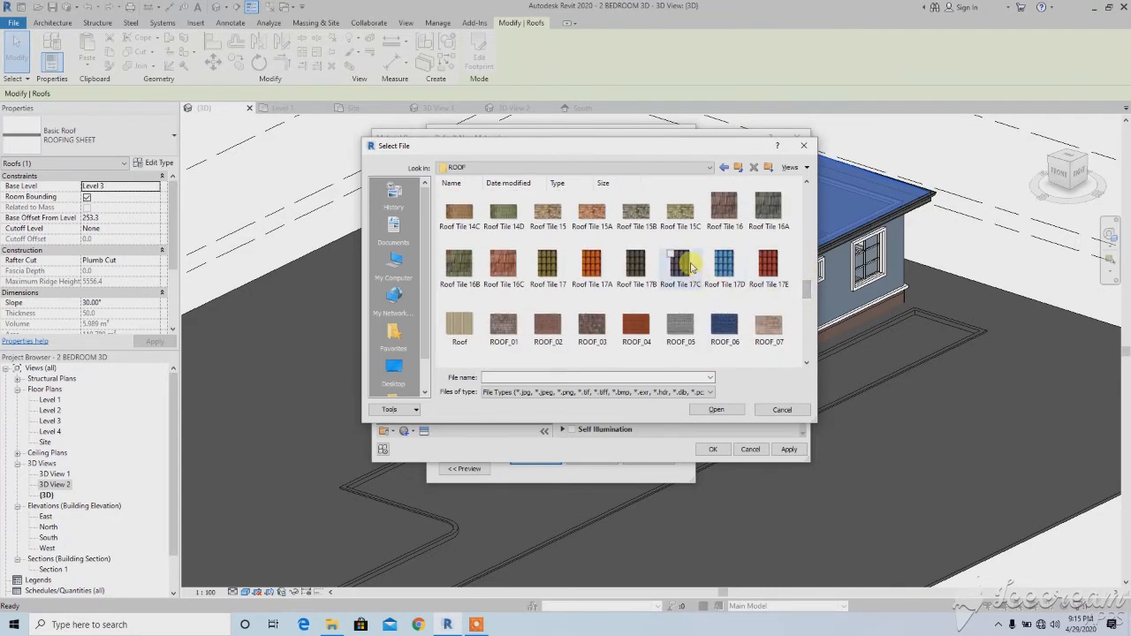
left_click(716, 409)
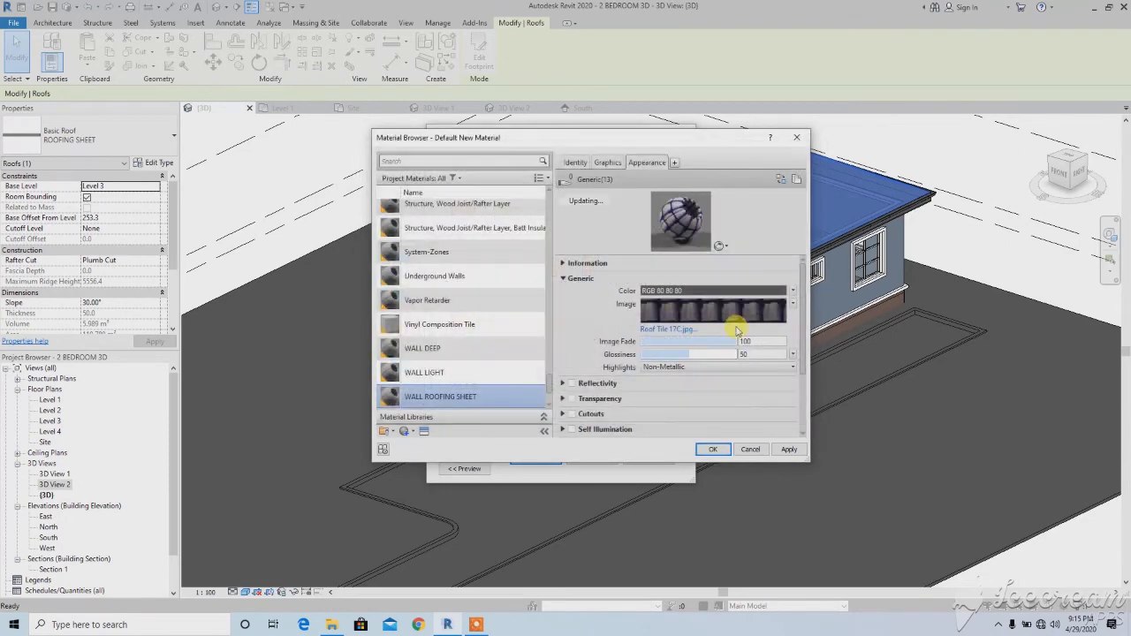
Enable the bump for WALL ROOFING SHEET using the Roof Tile 17C.jpg image.
scroll(798, 318, "down", 3)
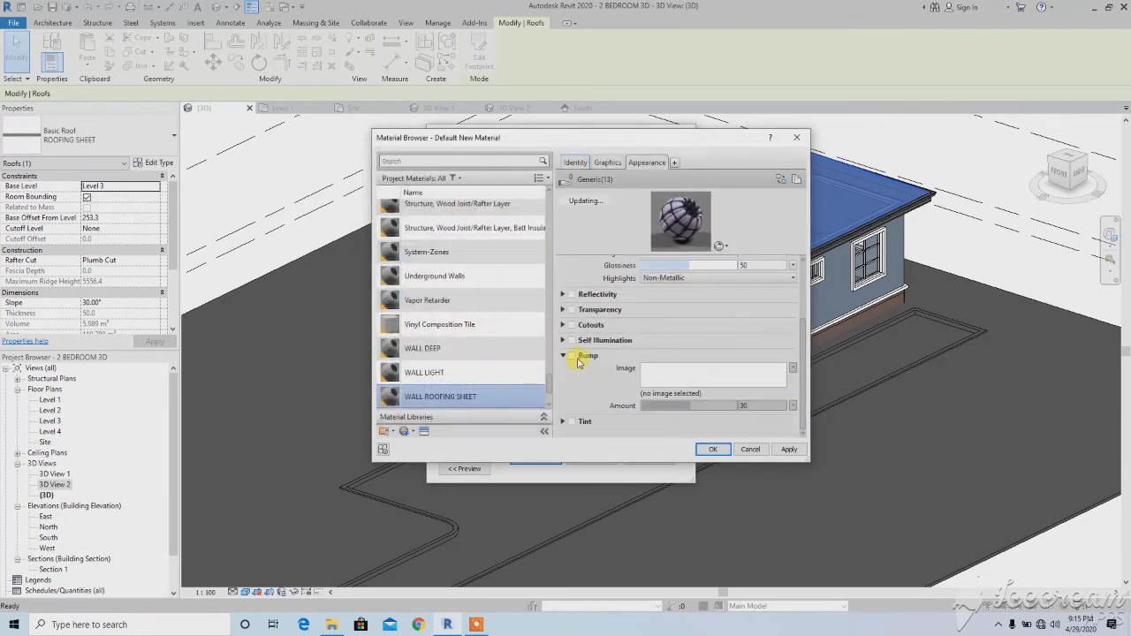
left_click(573, 360)
left_click(711, 374)
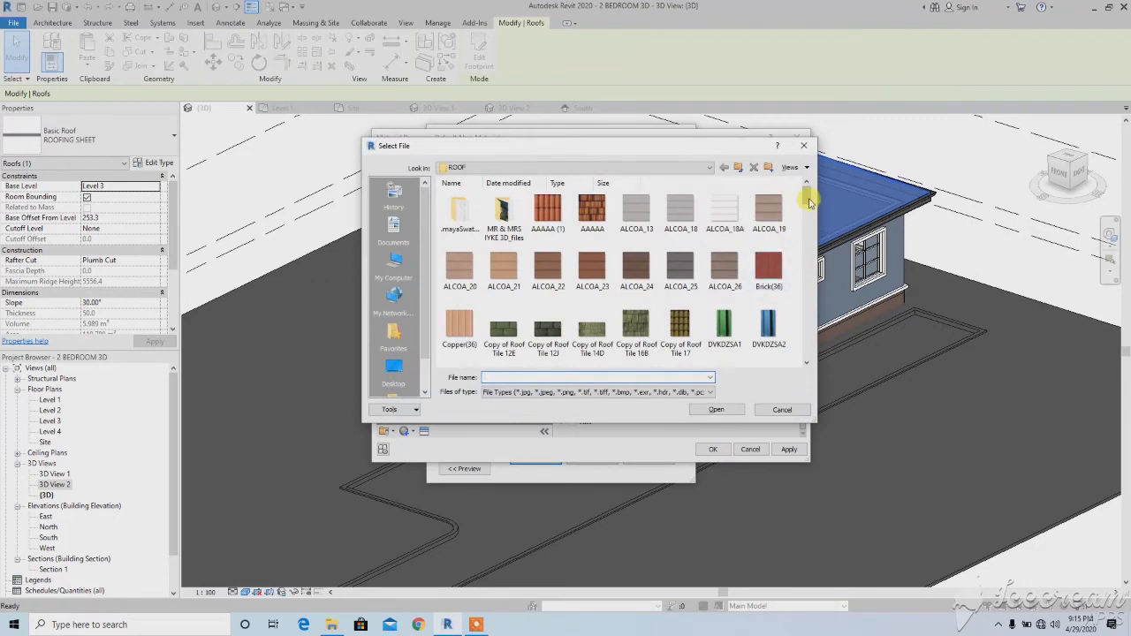
left_click_drag(808, 204, 810, 295)
left_click(680, 245)
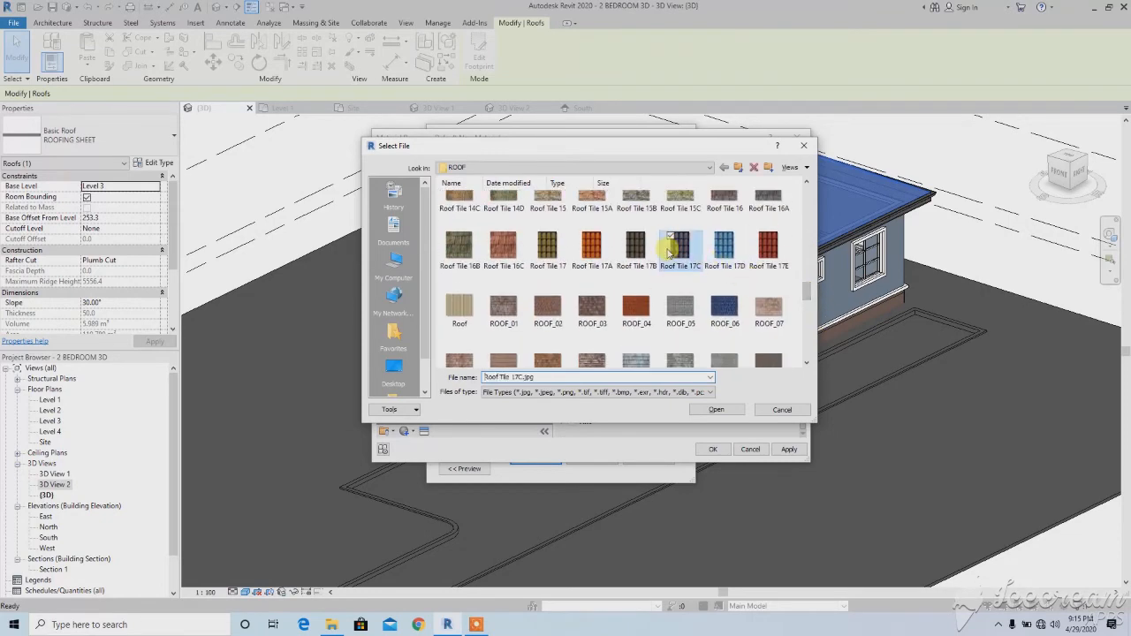
left_click(716, 408)
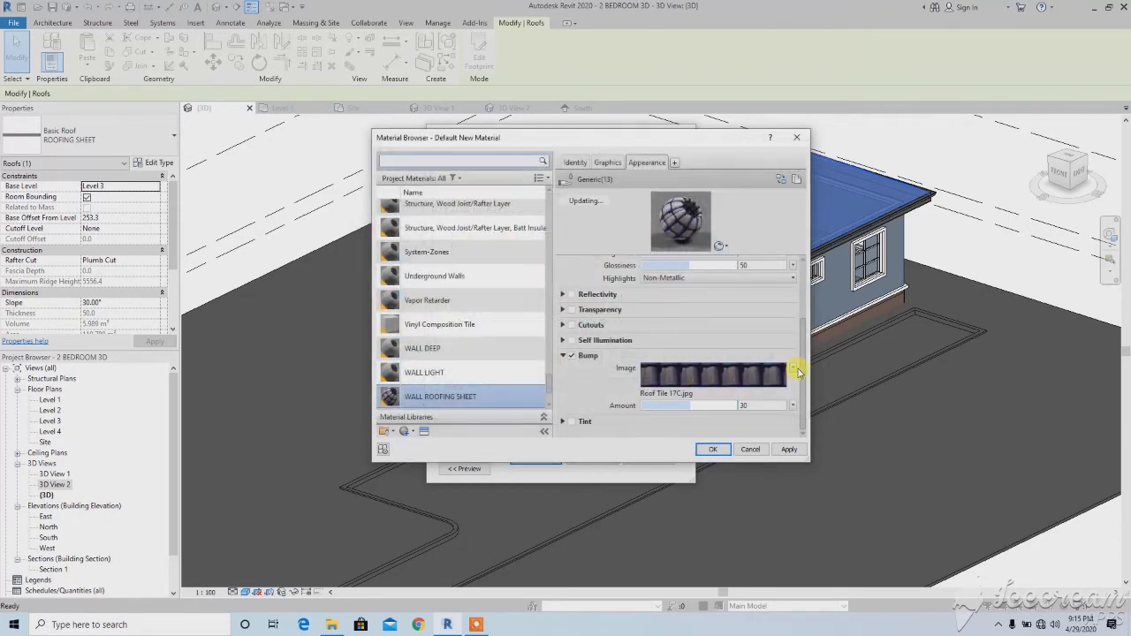
Set the sample size of the Roof Tile 17C.jpg appearance texture to 1000 mm in width and height.
left_click(759, 301)
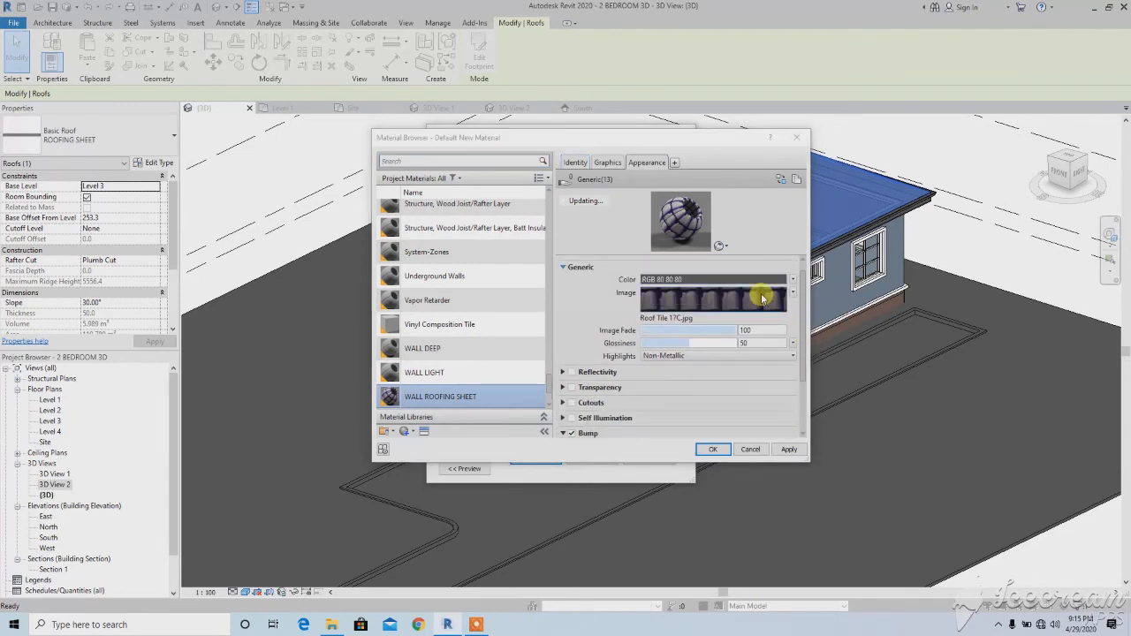
left_click_drag(571, 366, 569, 401)
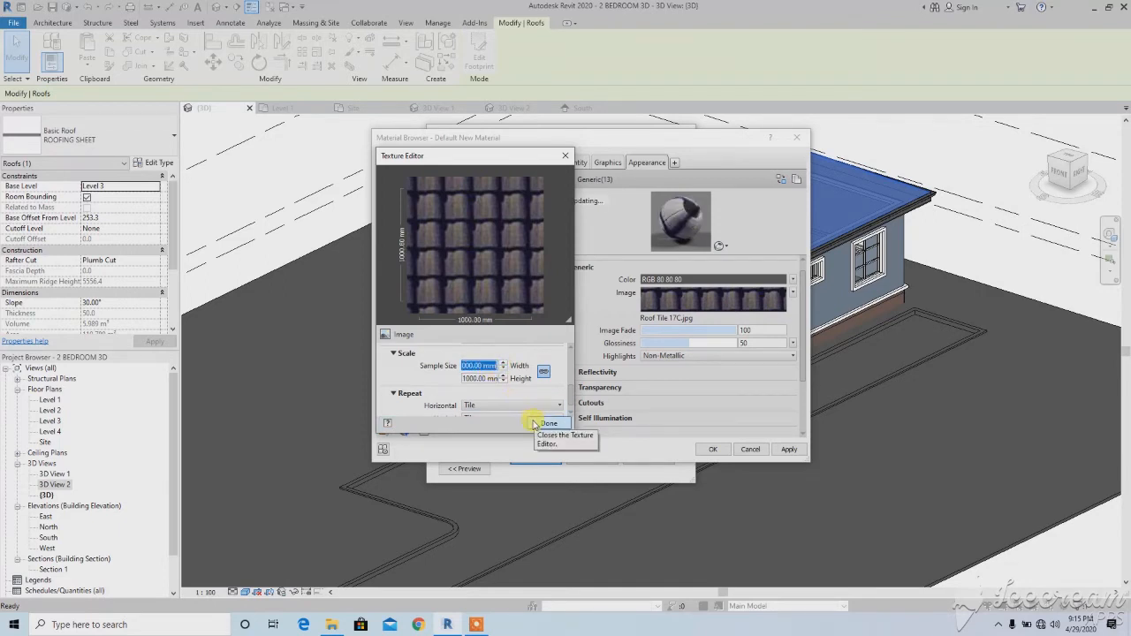
left_click(541, 423)
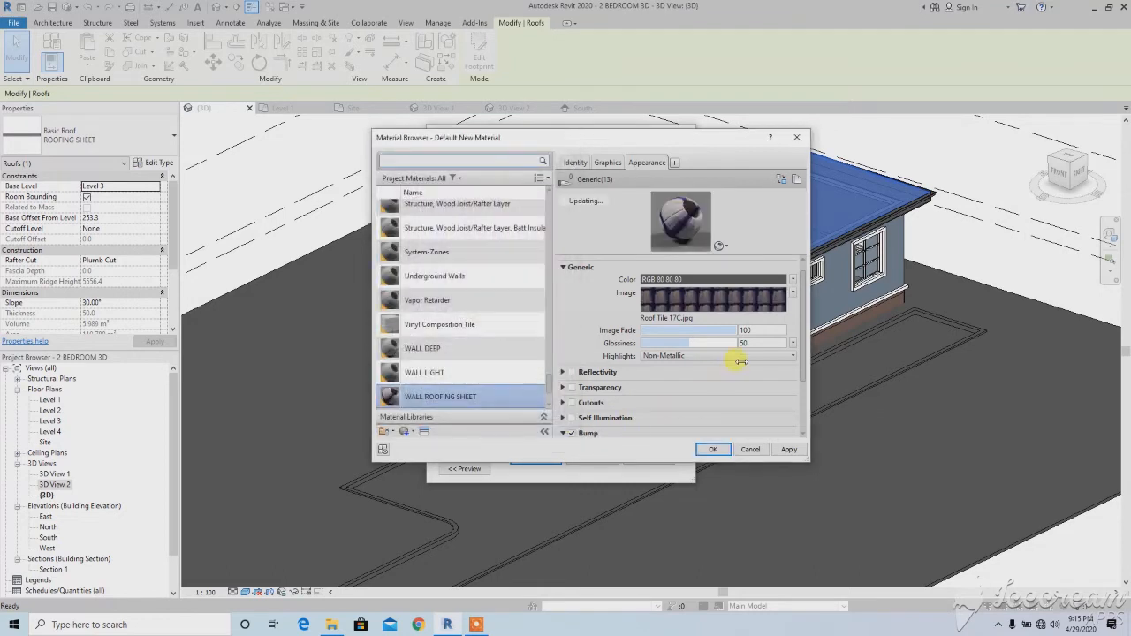
Set the Roof Tile 17C.jpg bump texture's sample size to 1000 mm in width and height, and the bump amount to 500.
scroll(805, 335, "down", 2)
left_click(764, 378)
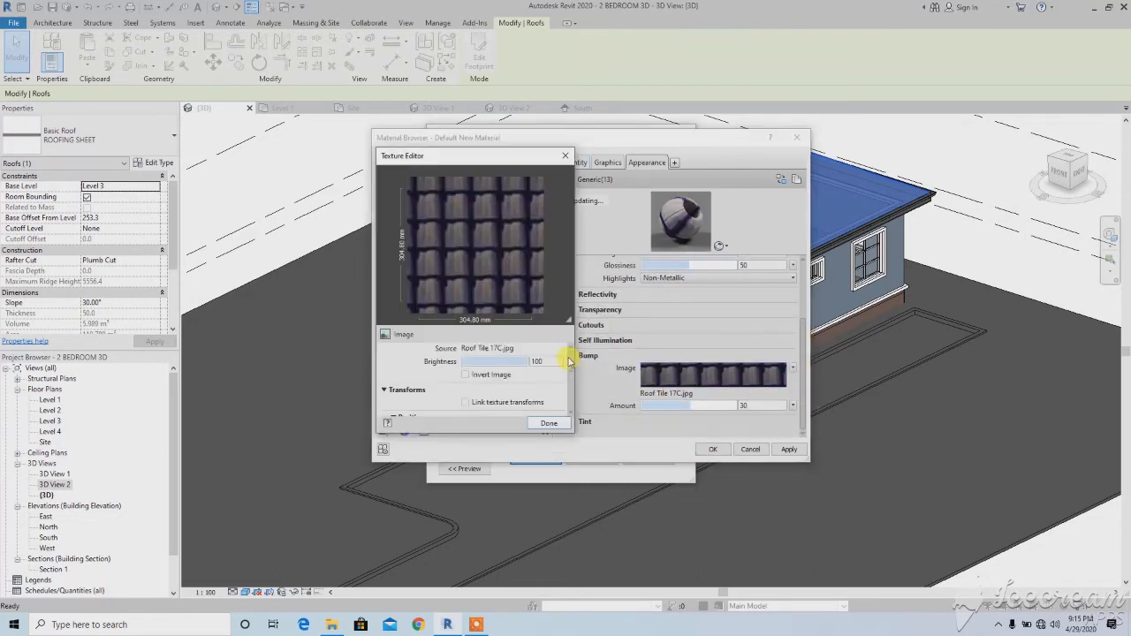
scroll(570, 364, "down", 5)
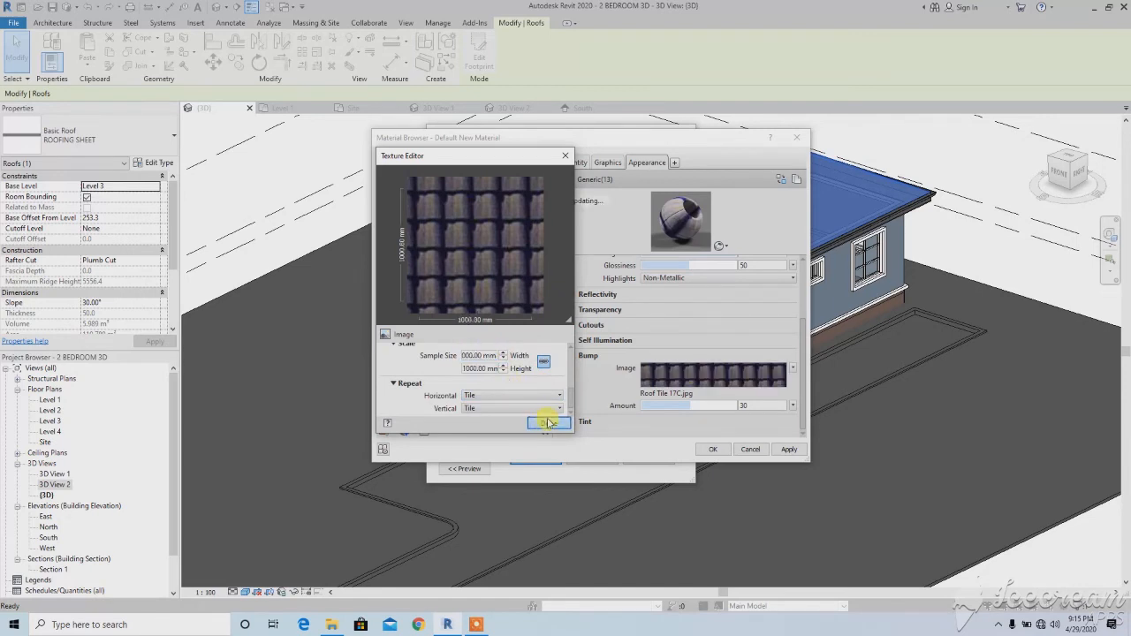
left_click(546, 423)
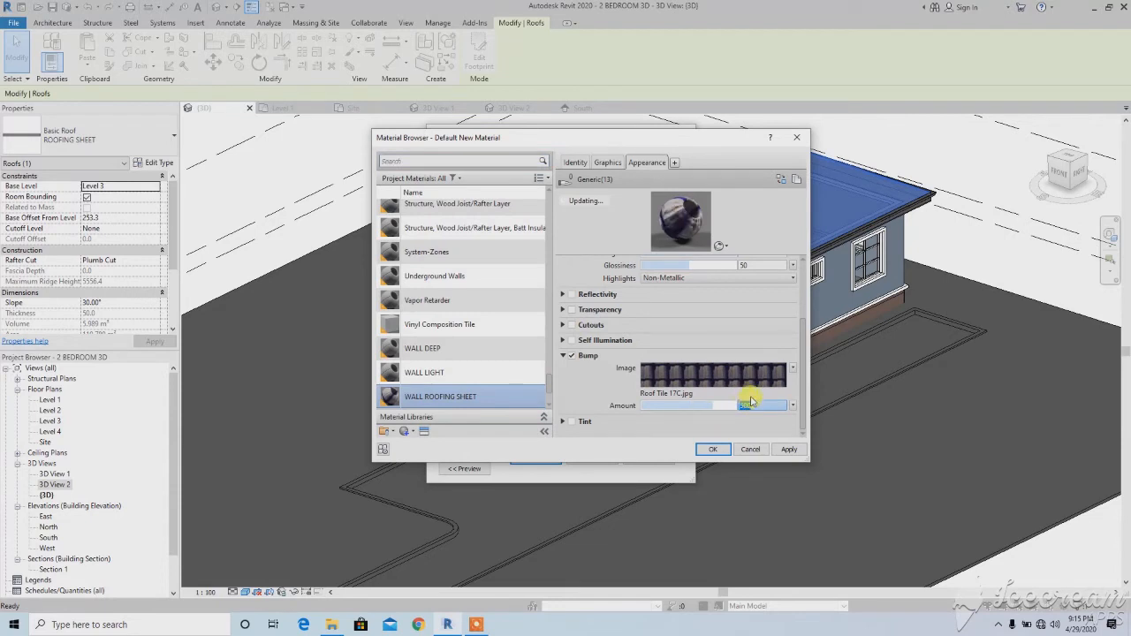
key("Tab")
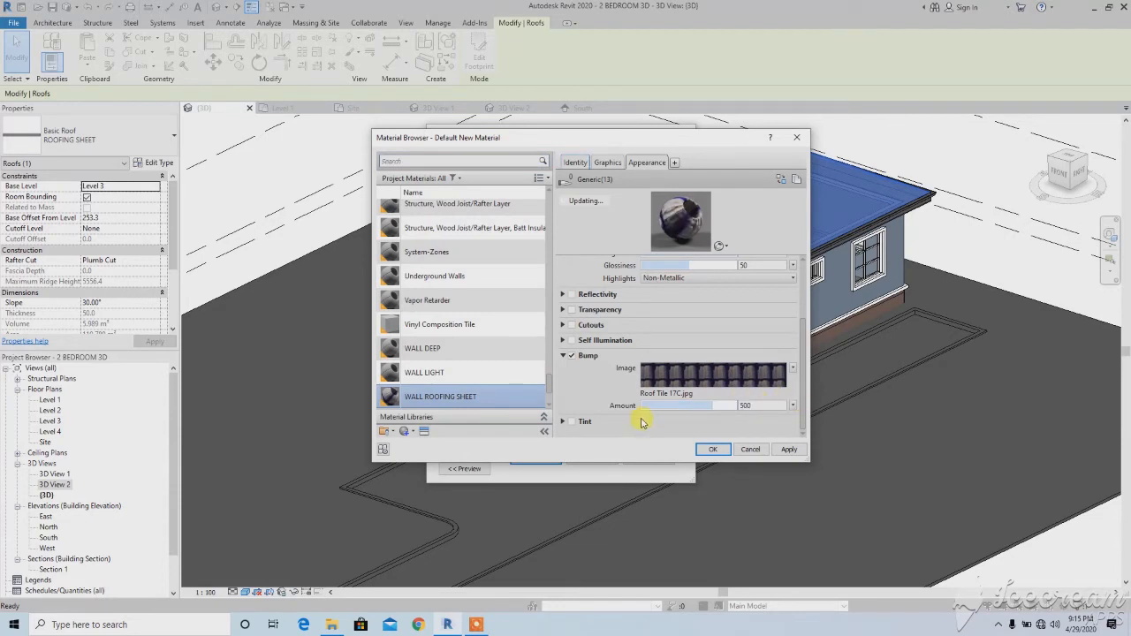
Enable tint for WALL ROOFING SHEET with color RGB 23 23 23 and apply the material to the ROOFING SHEET roof type.
left_click(570, 422)
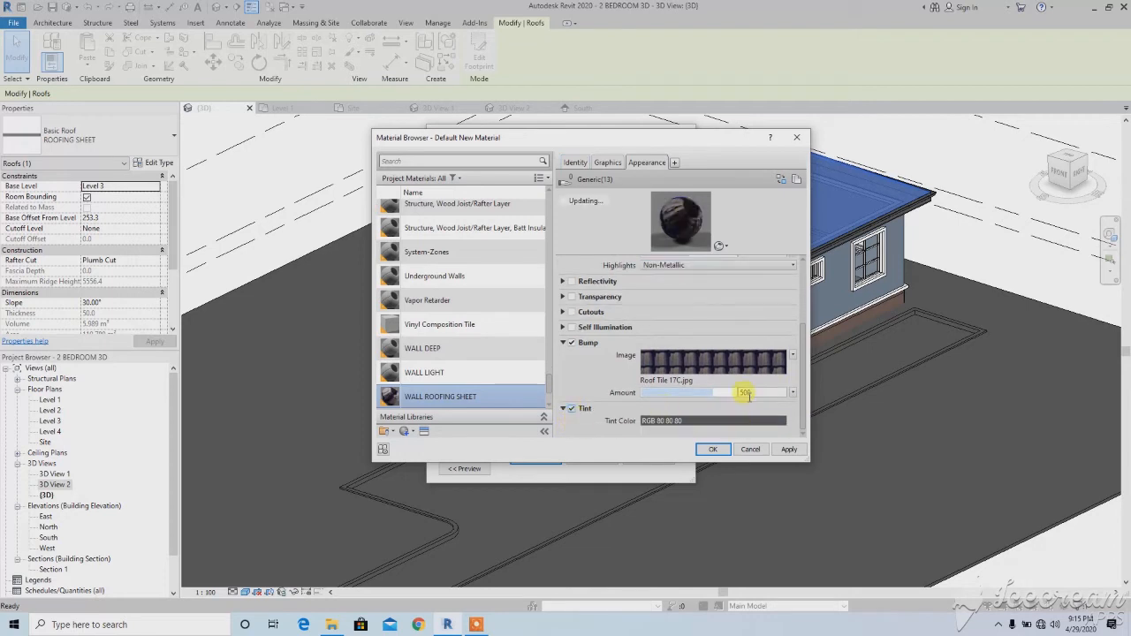
left_click(712, 422)
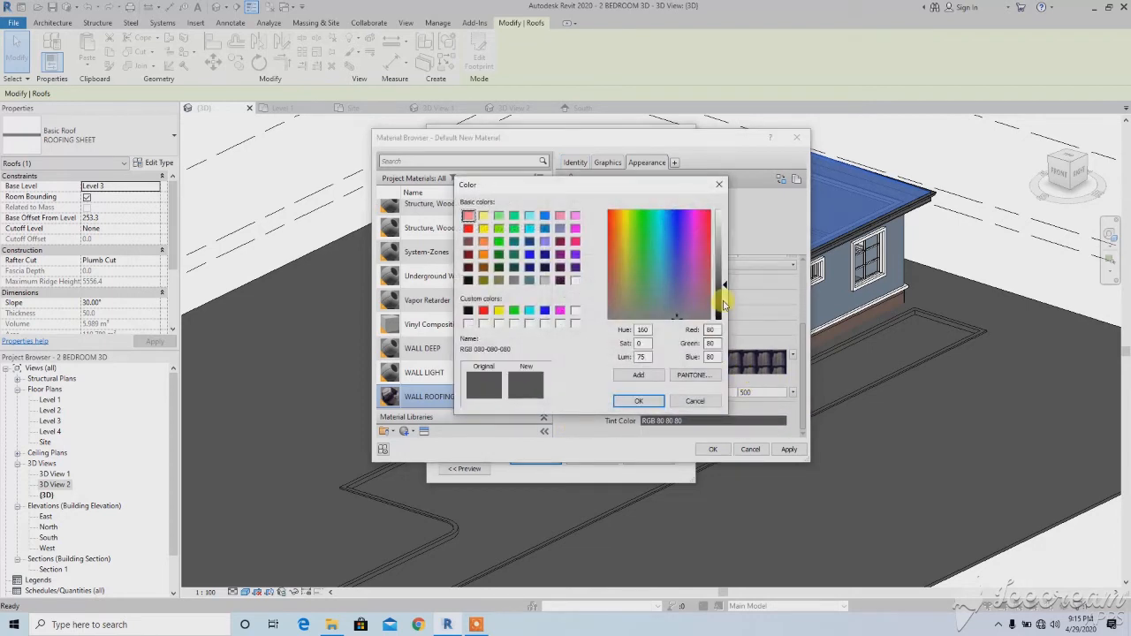
left_click_drag(723, 304, 722, 309)
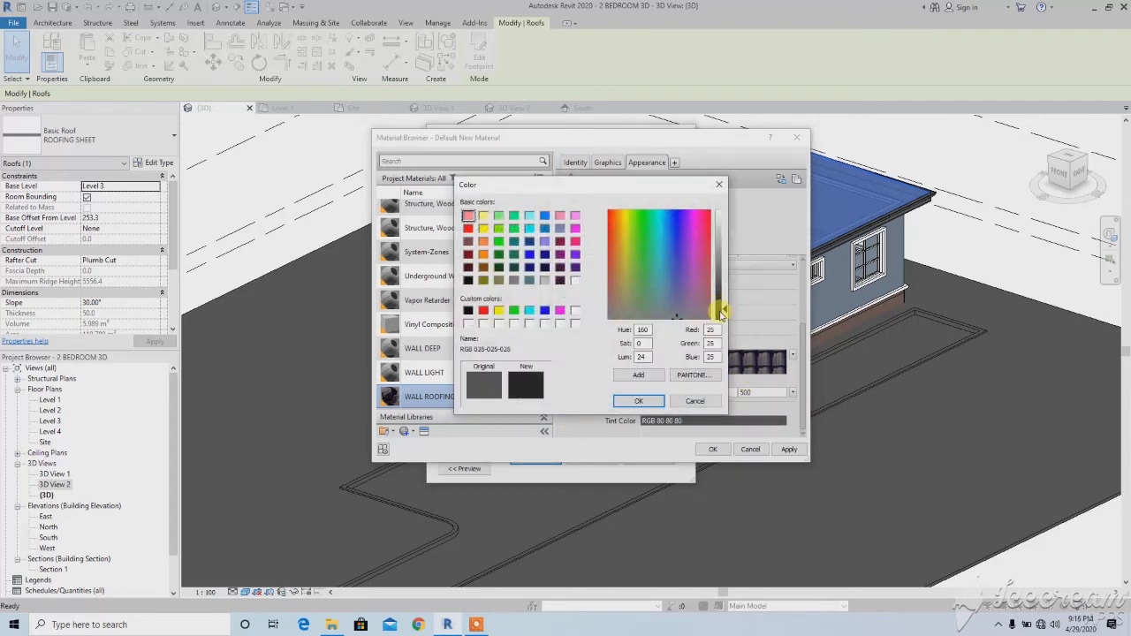
left_click(639, 402)
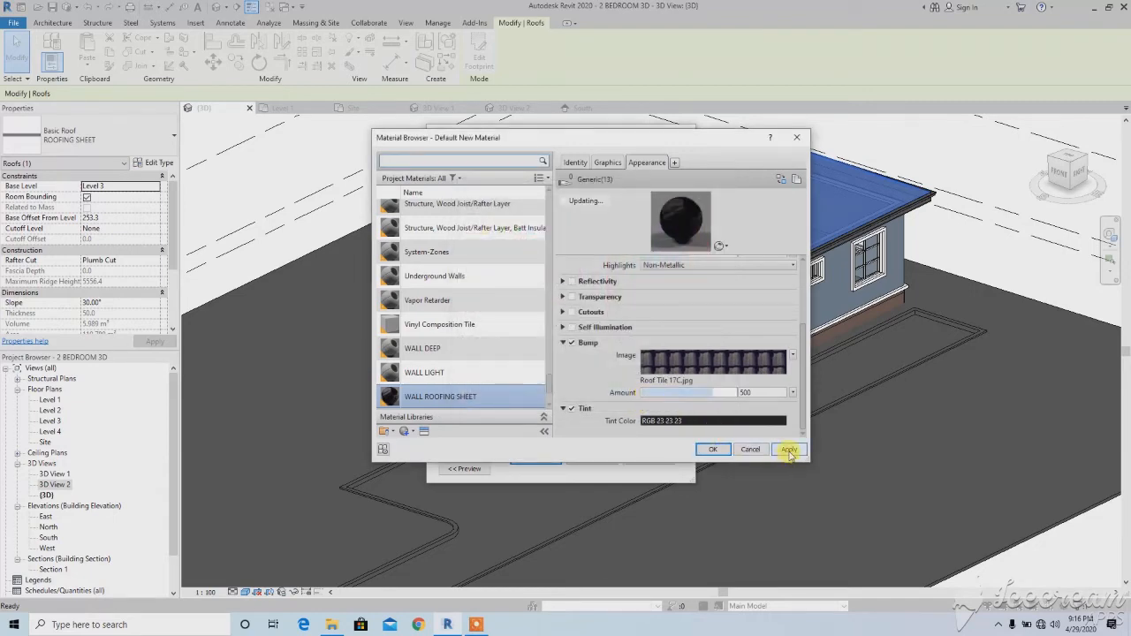
left_click(713, 449)
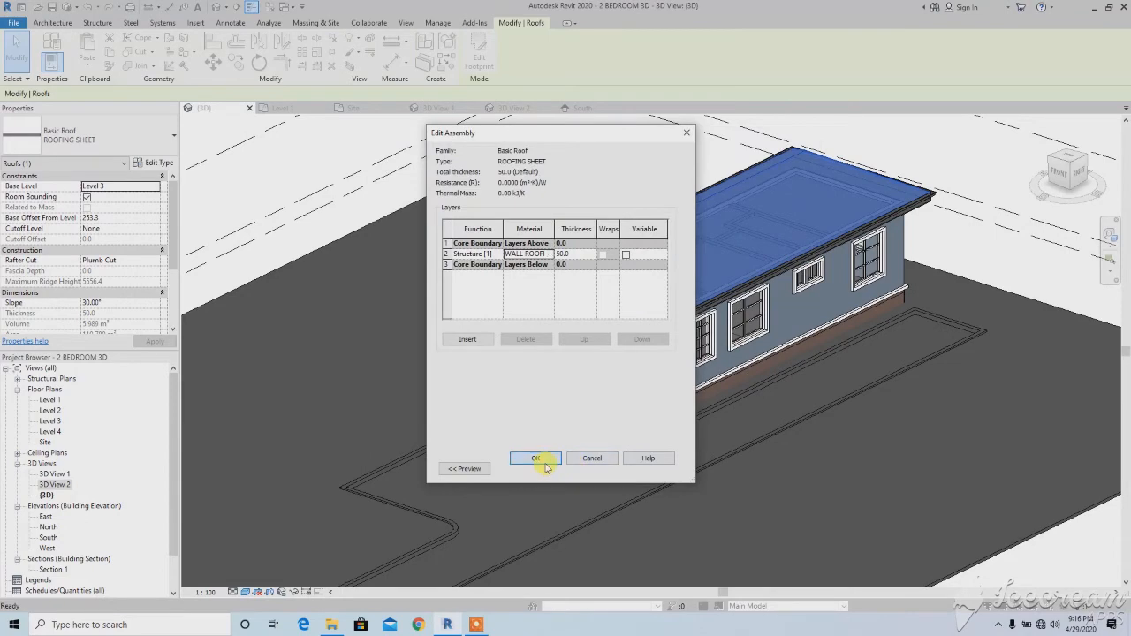
left_click(540, 459)
left_click(654, 467)
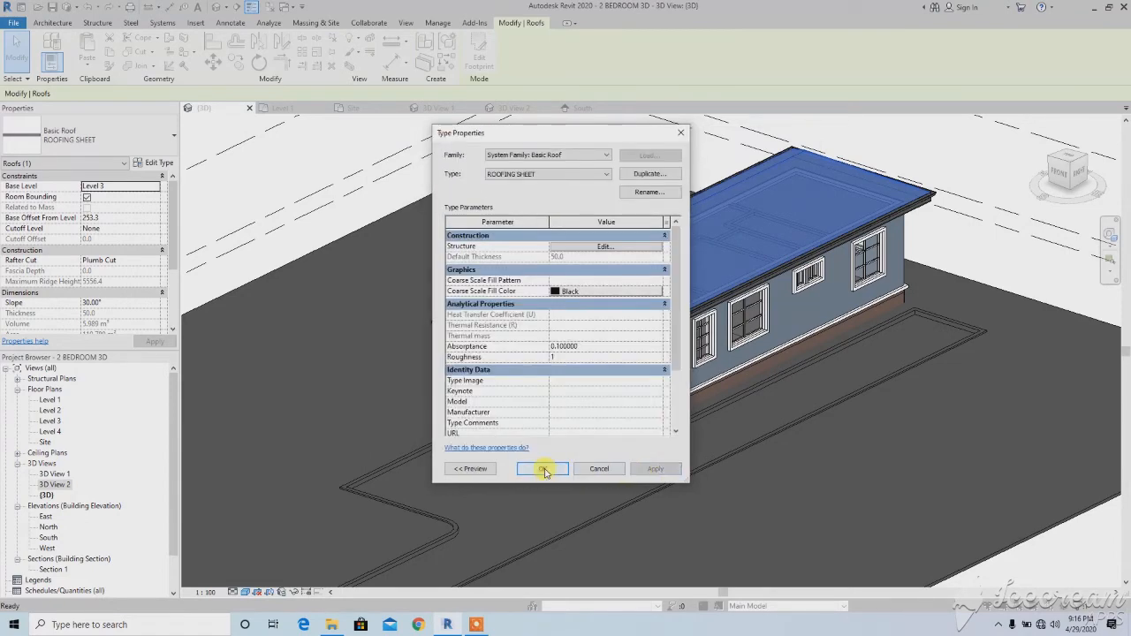
left_click(544, 469)
key("Escape")
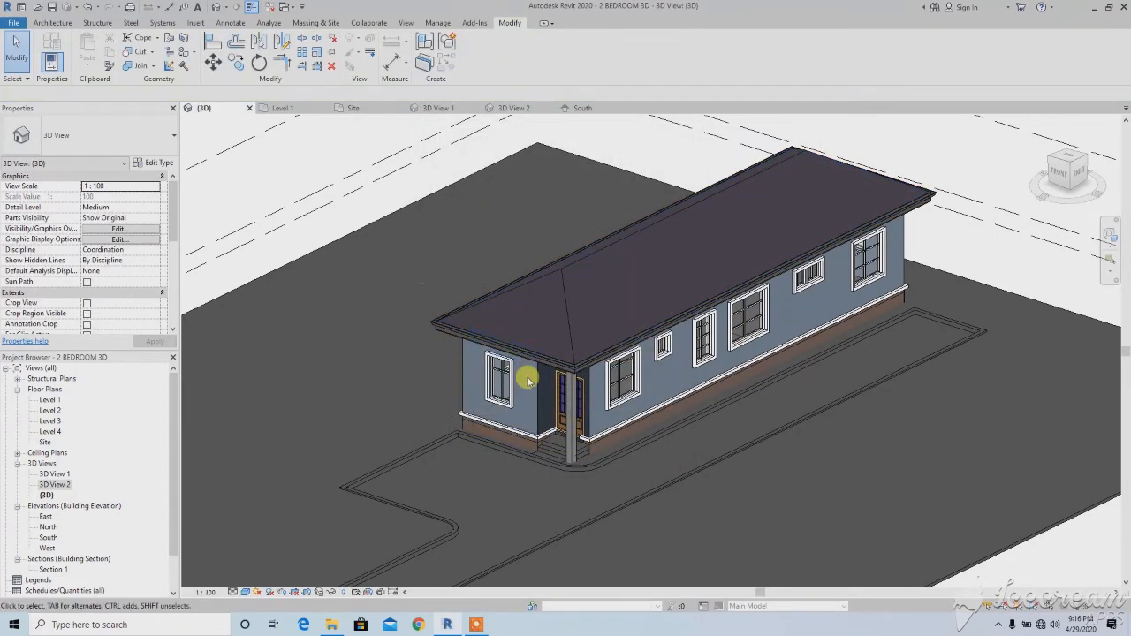
Assign the WALL WHITE material to the gutter type along the roof edge.
middle_click_drag(518, 360, 520, 386, "shift")
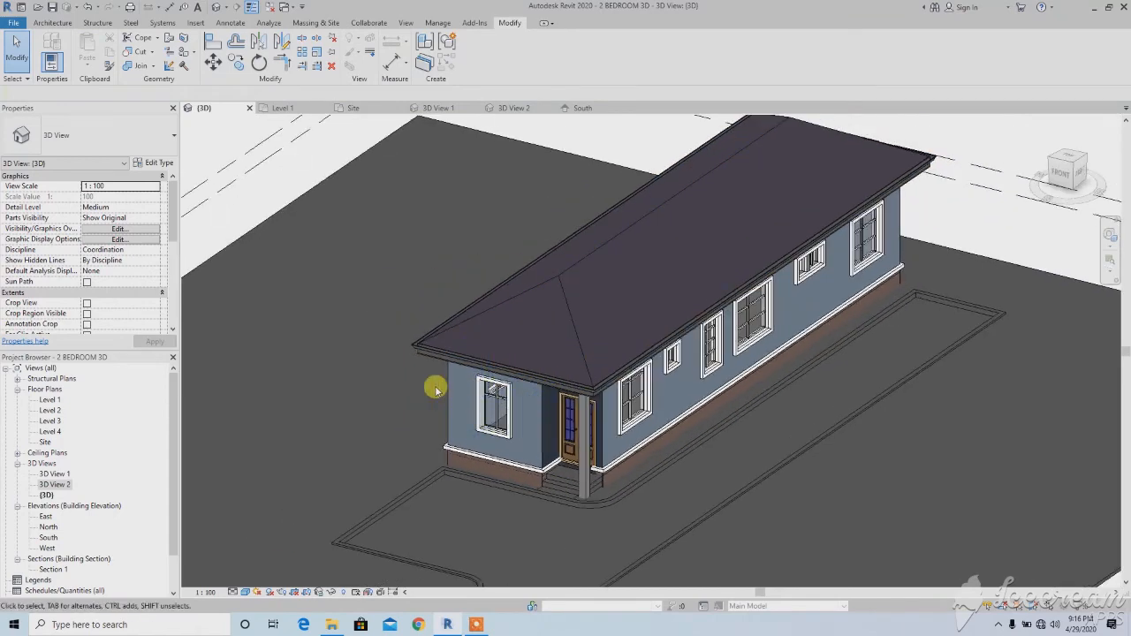
scroll(436, 388, "up", 1)
scroll(392, 396, "up", 2)
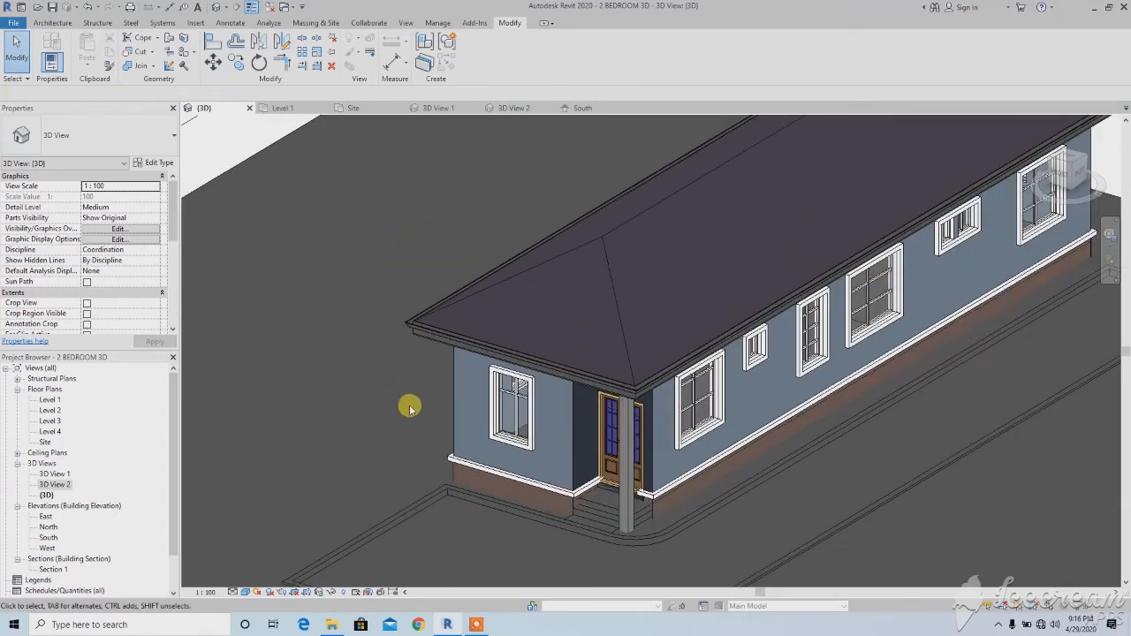
left_click(412, 332)
scroll(411, 332, "up", 2)
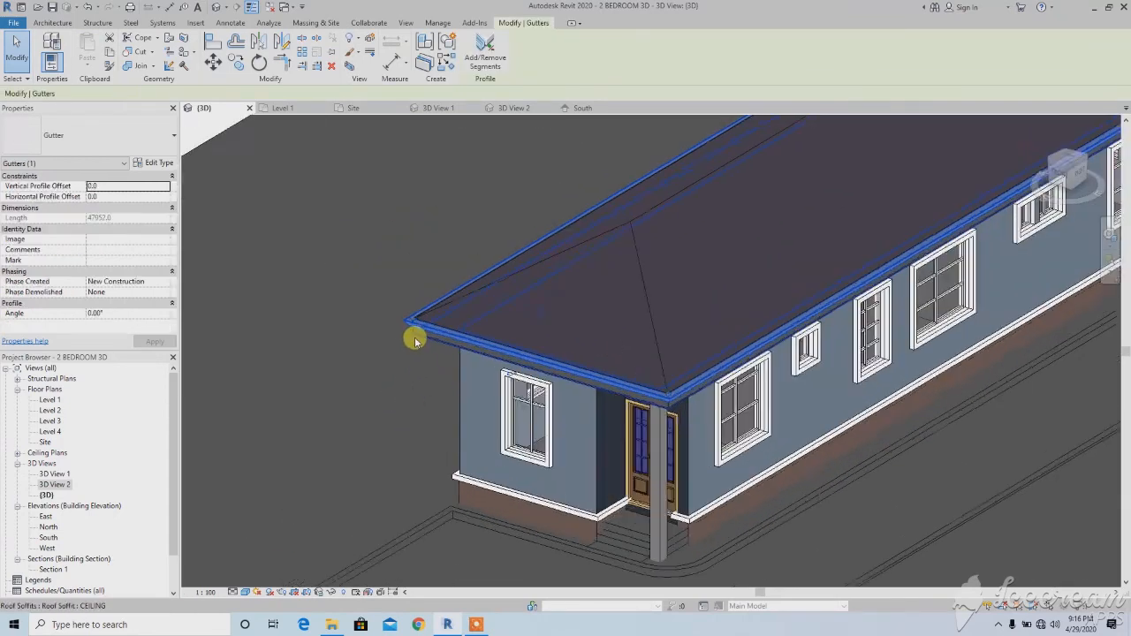
scroll(415, 356, "down", 3)
scroll(414, 335, "up", 4)
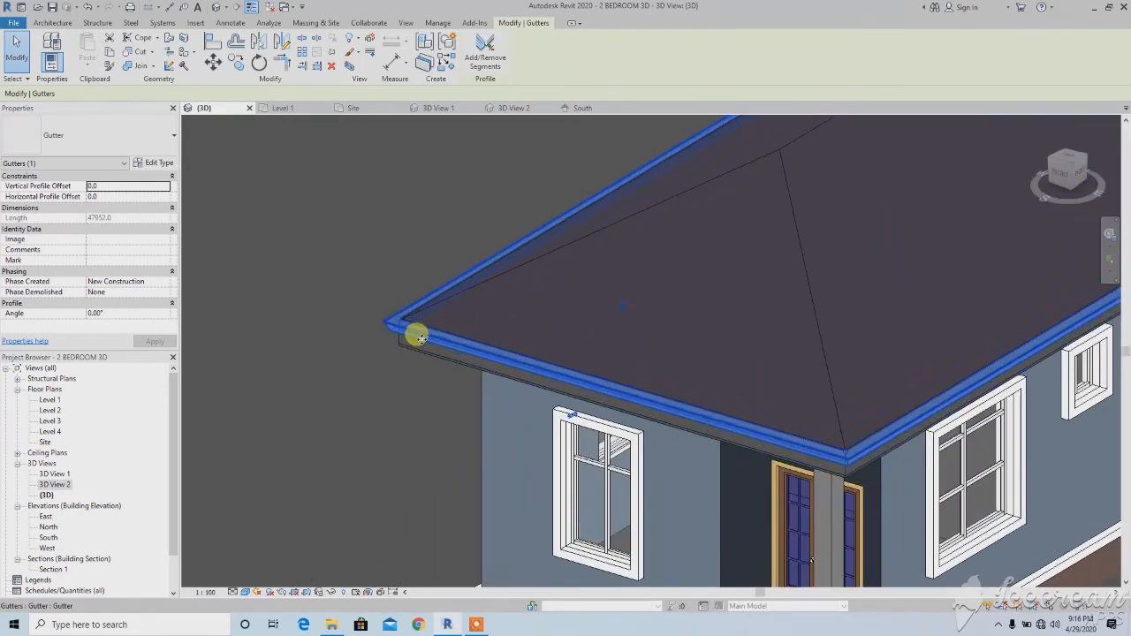
scroll(420, 345, "down", 2)
scroll(412, 291, "up", 3)
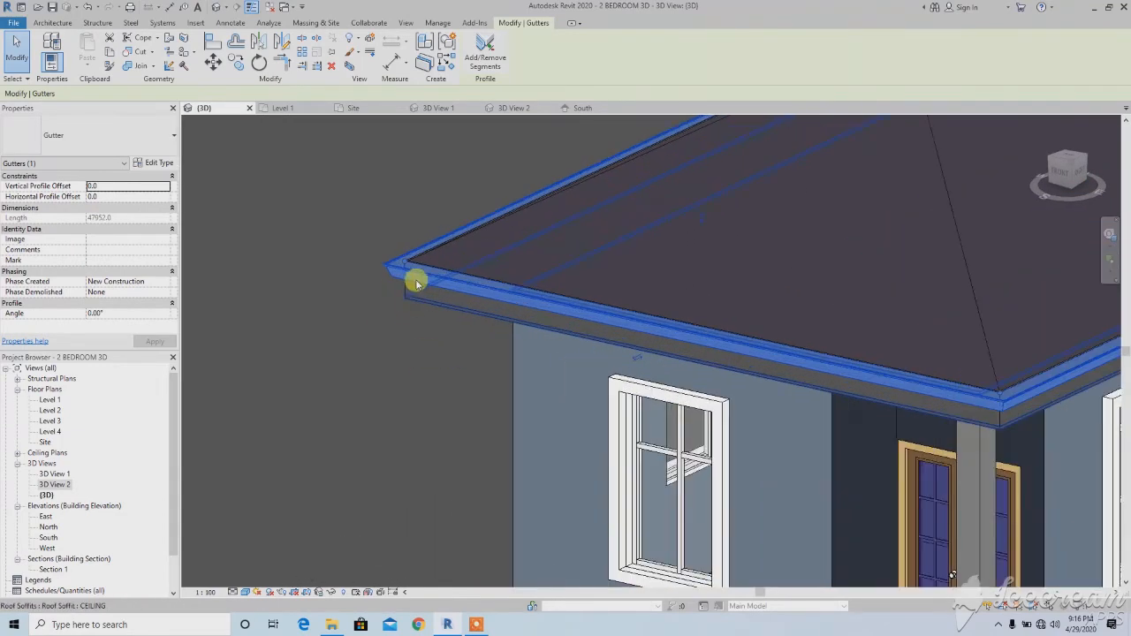
scroll(407, 278, "down", 2)
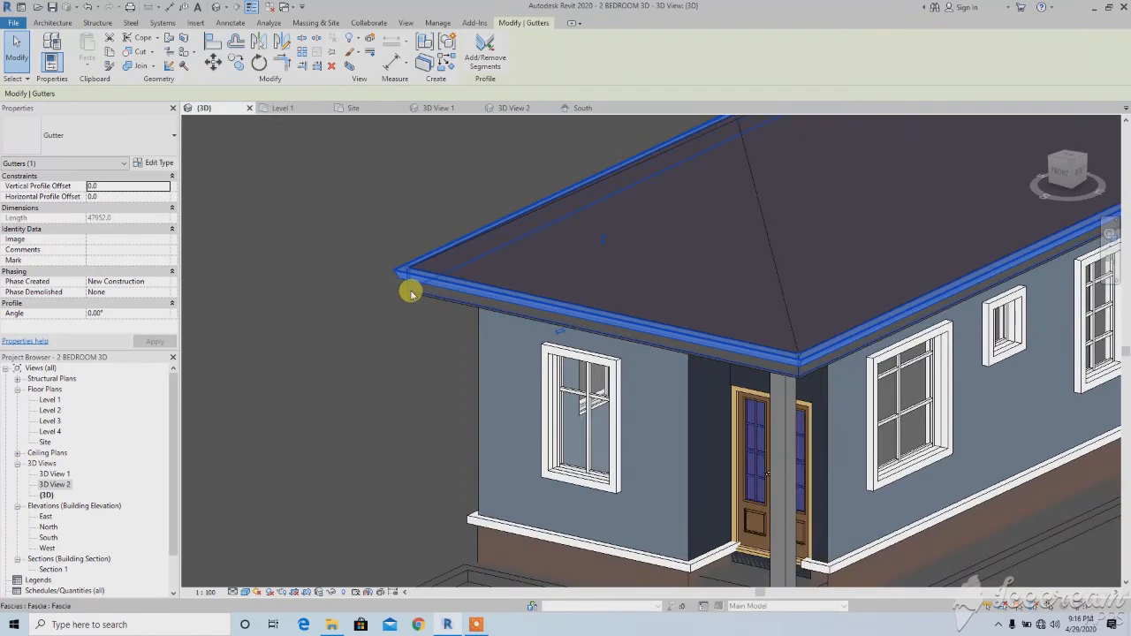
scroll(409, 291, "up", 2)
scroll(438, 314, "down", 3)
scroll(442, 316, "down", 3)
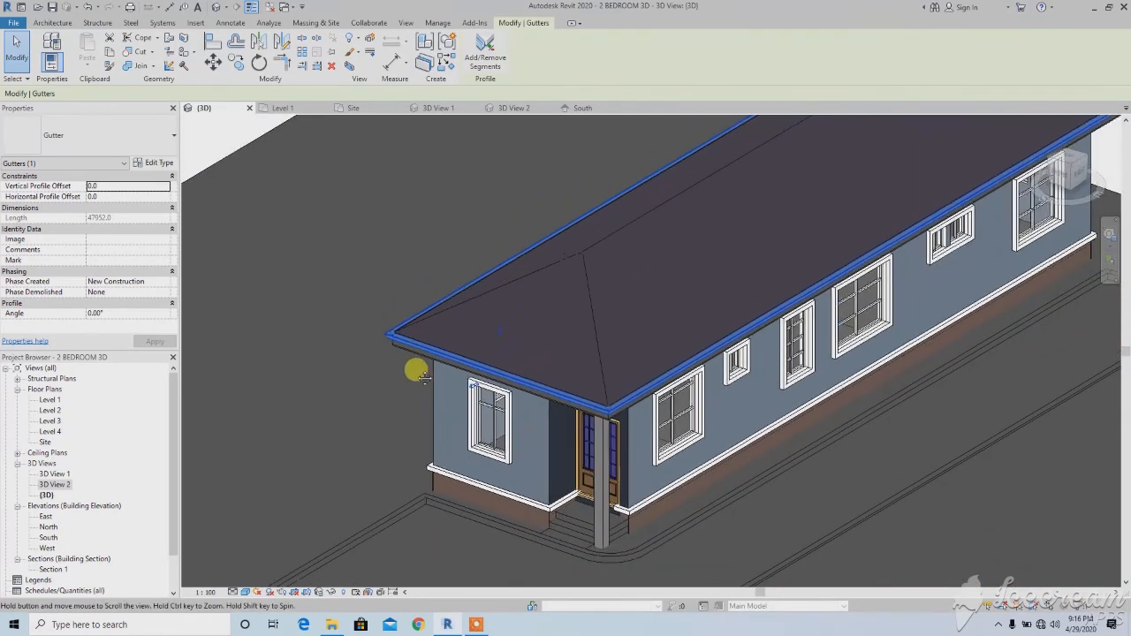
left_click(155, 162)
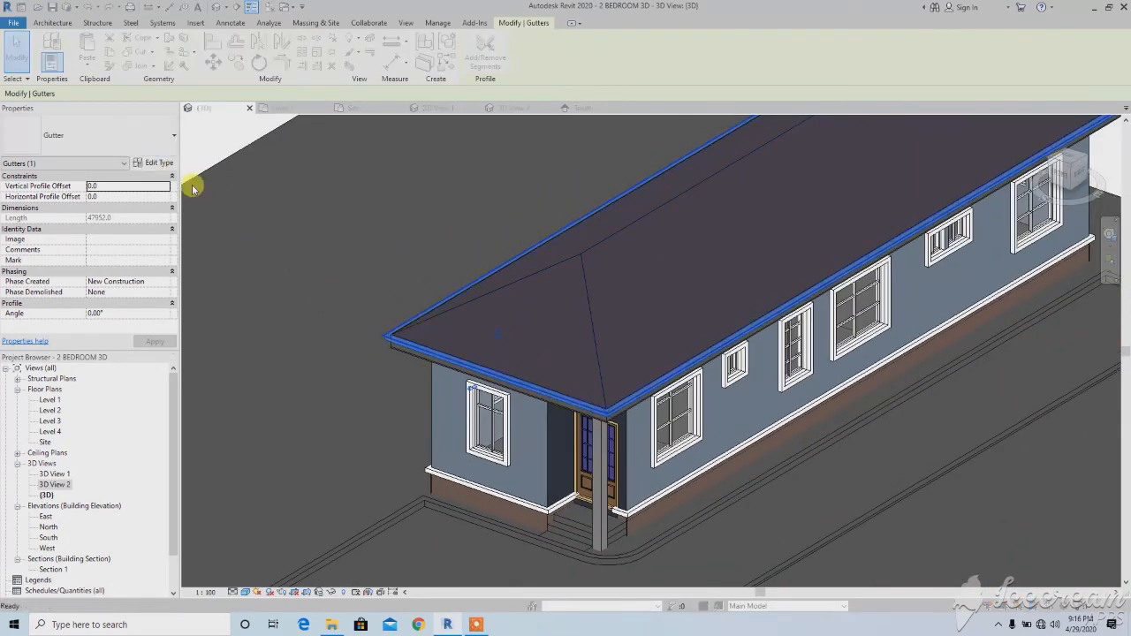
left_click(663, 271)
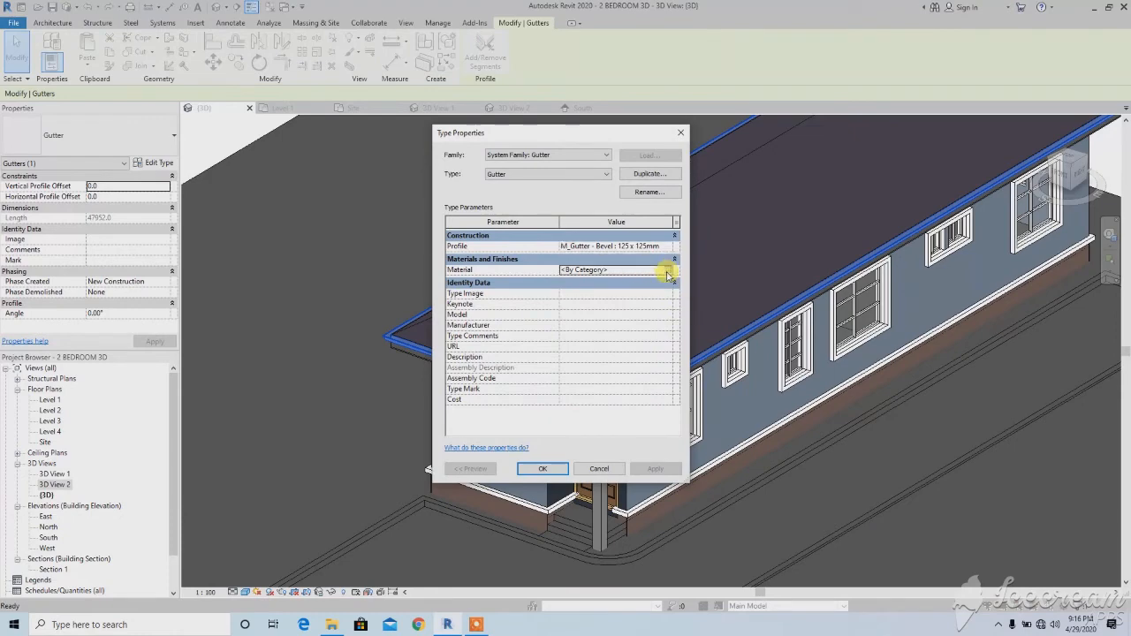
left_click(672, 270)
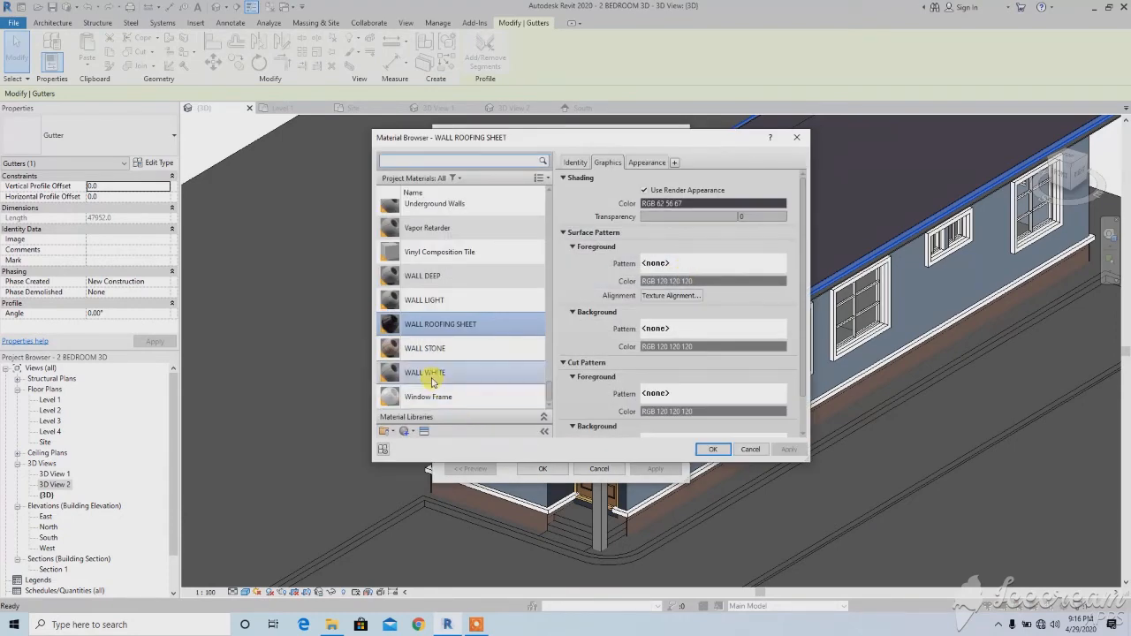
left_click(430, 377)
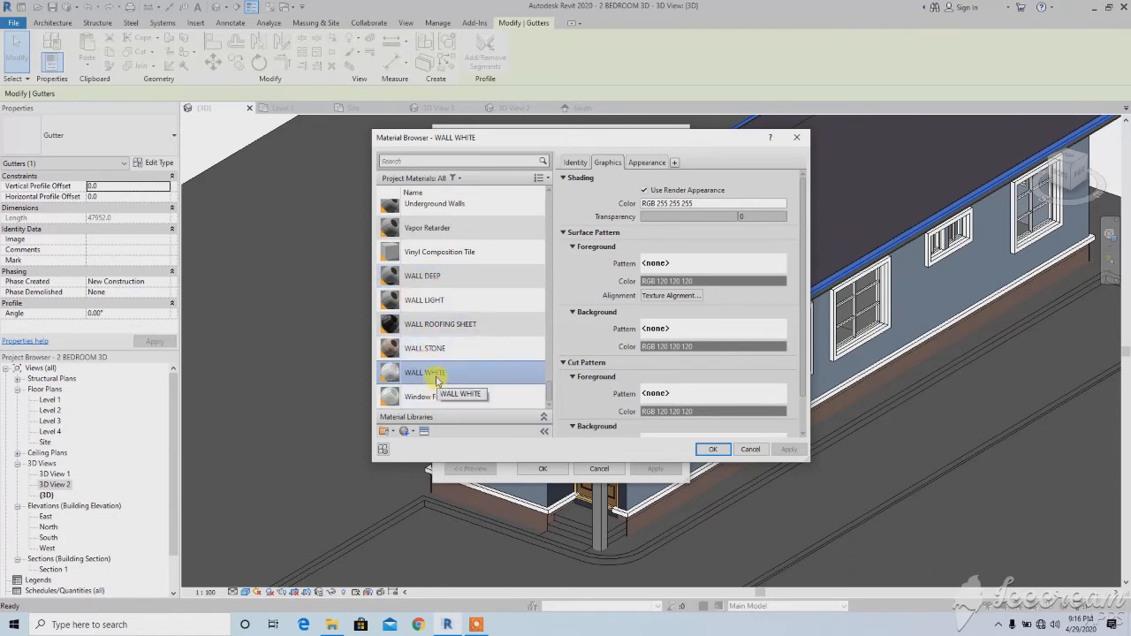
left_click(709, 449)
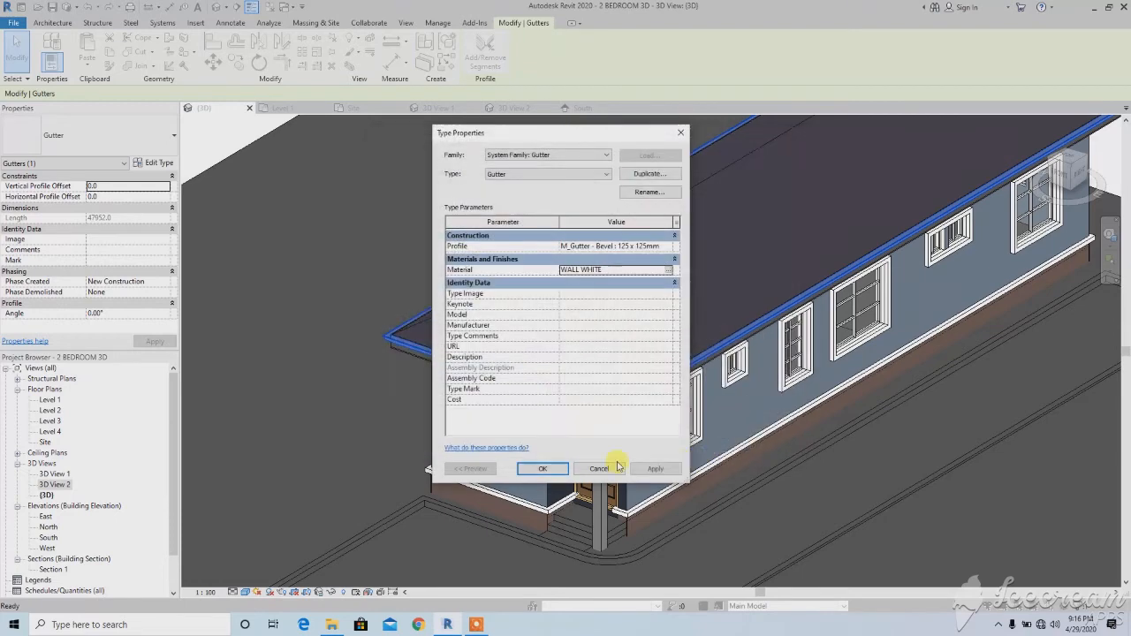
left_click(541, 468)
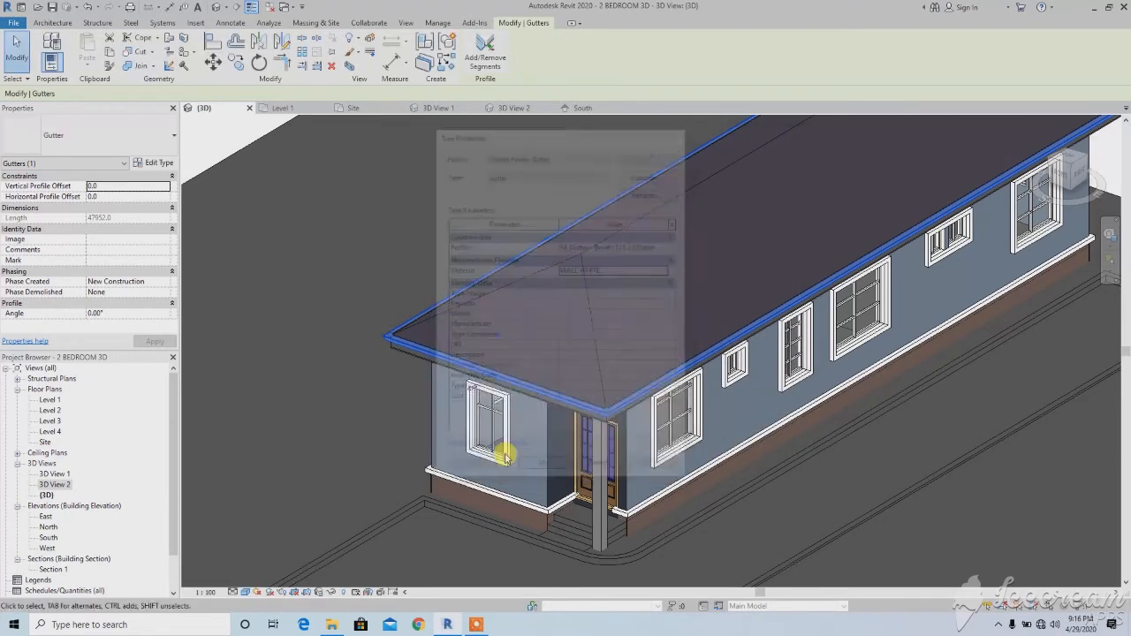
left_click(390, 395)
Assign the WALL WHITE material to the fascia type below the gutter.
scroll(390, 353, "up", 4)
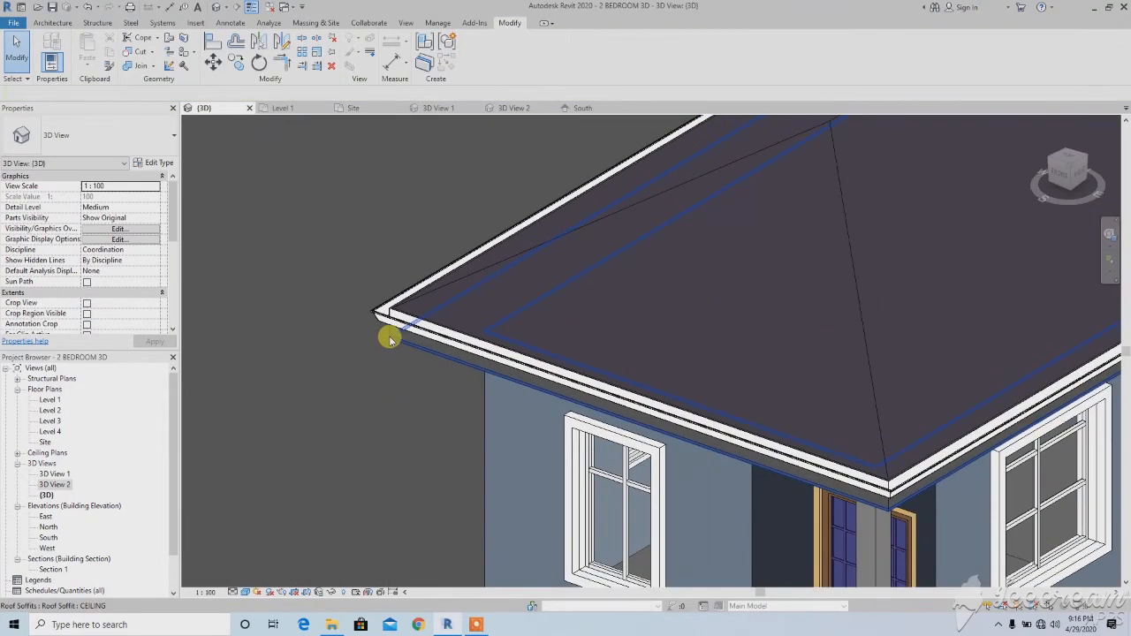
left_click(398, 371)
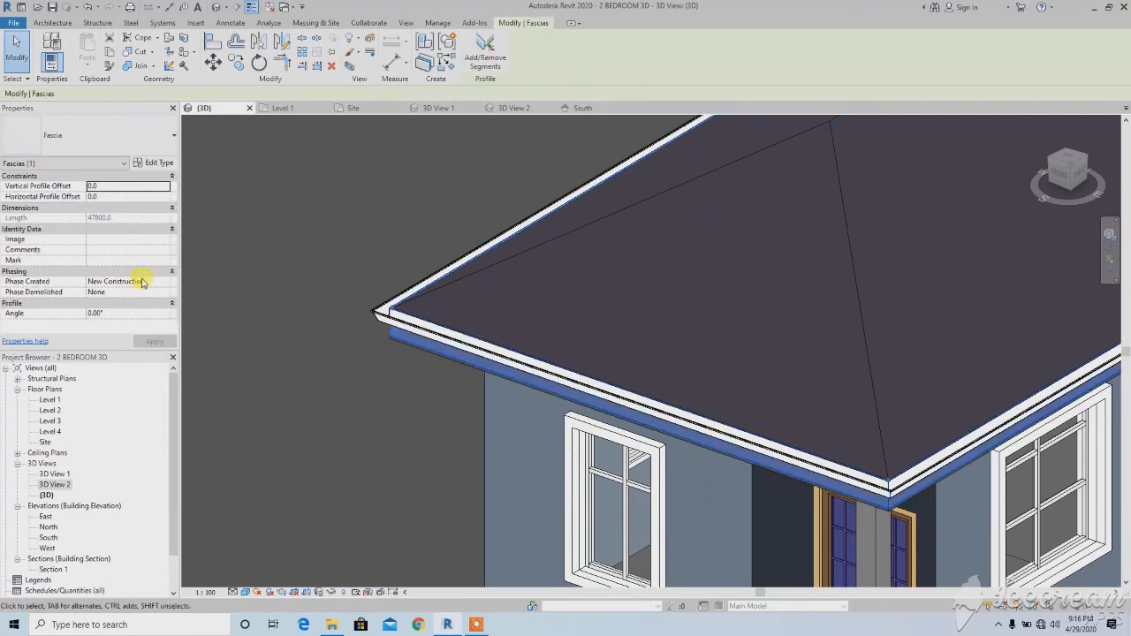
left_click(158, 164)
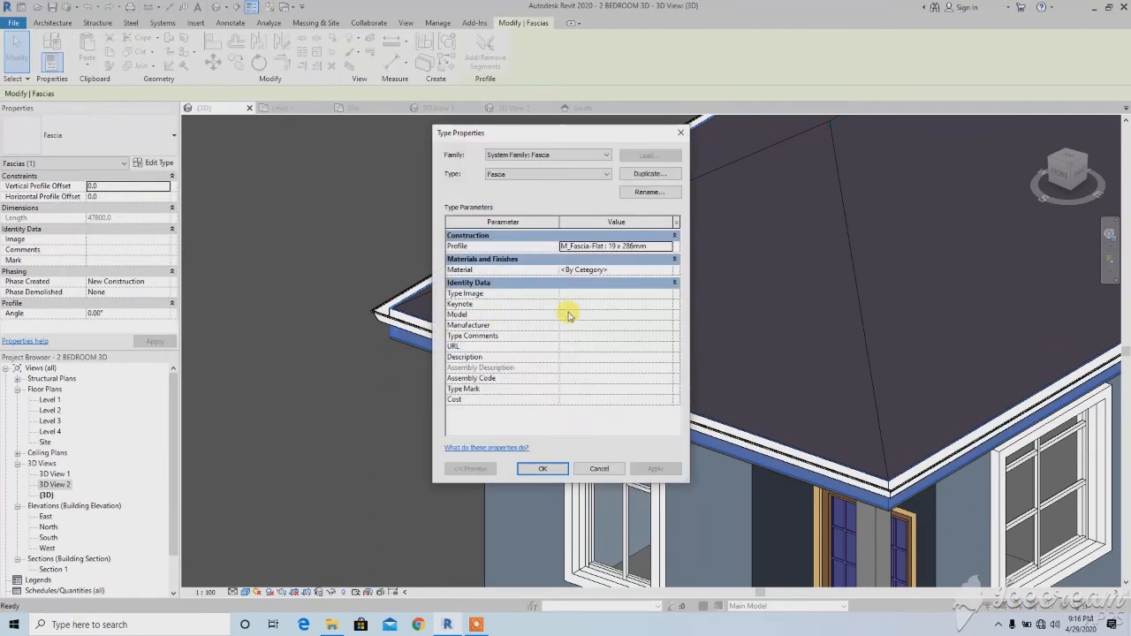
left_click(667, 269)
left_click(670, 270)
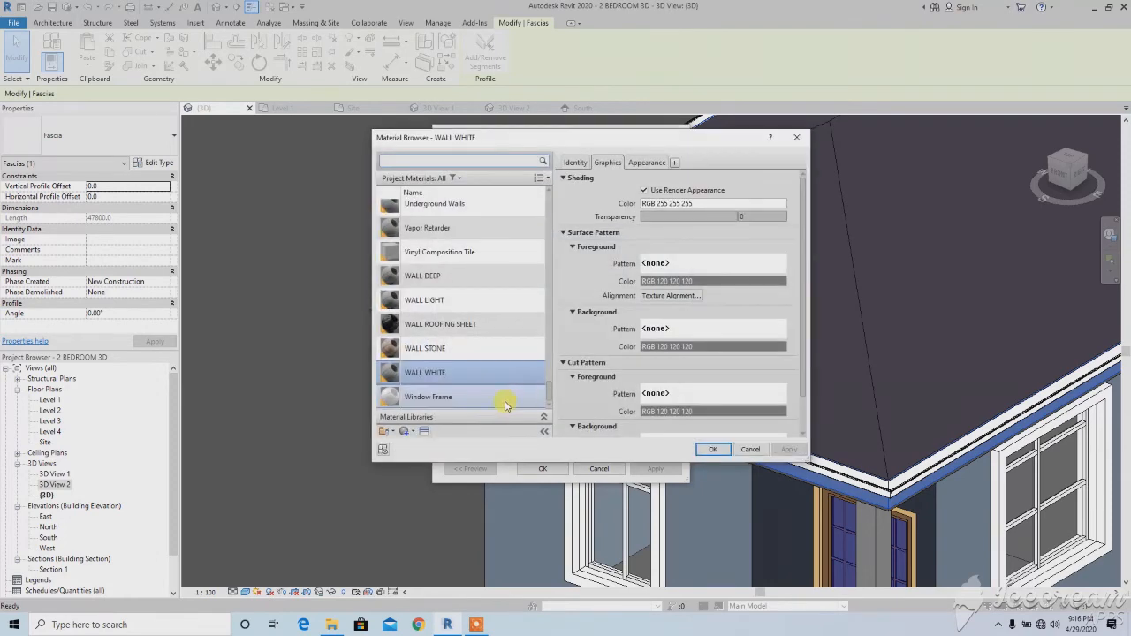
left_click(712, 449)
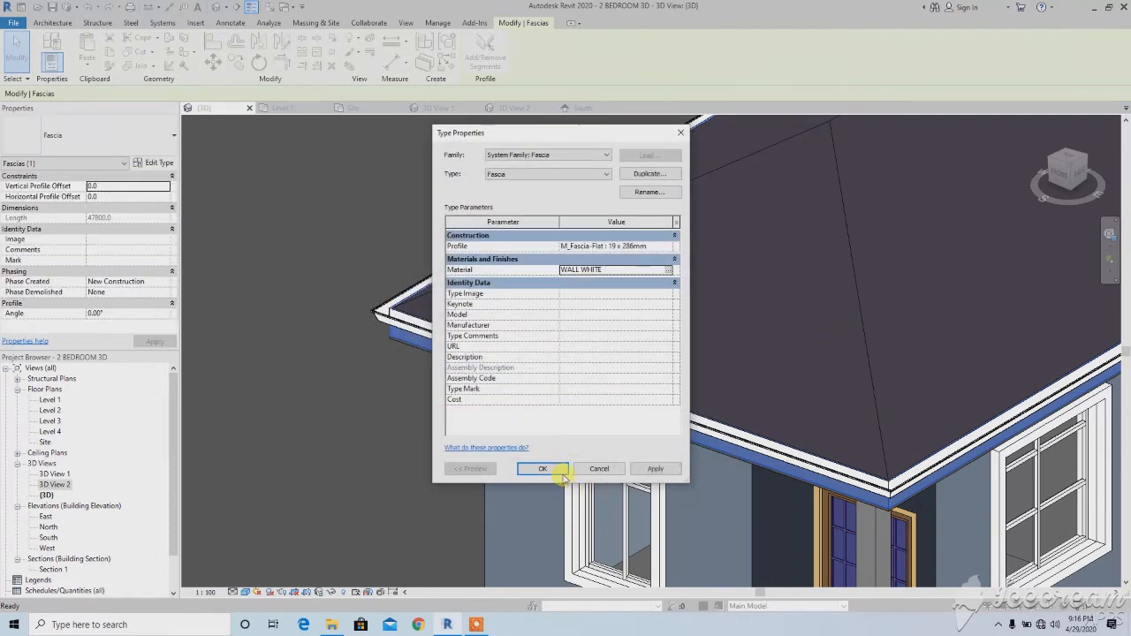
left_click(537, 468)
left_click(384, 389)
Set the structure layer material of the CEILING roof soffit type to WALL WHITE.
scroll(383, 349, "up", 5)
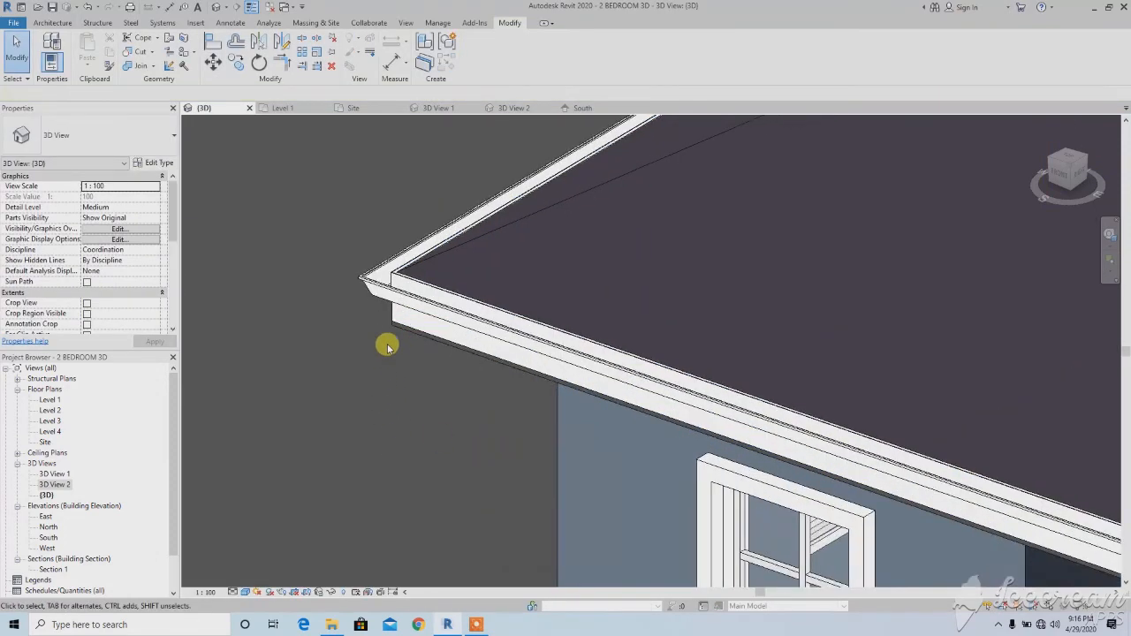
left_click(398, 318)
scroll(442, 366, "down", 5)
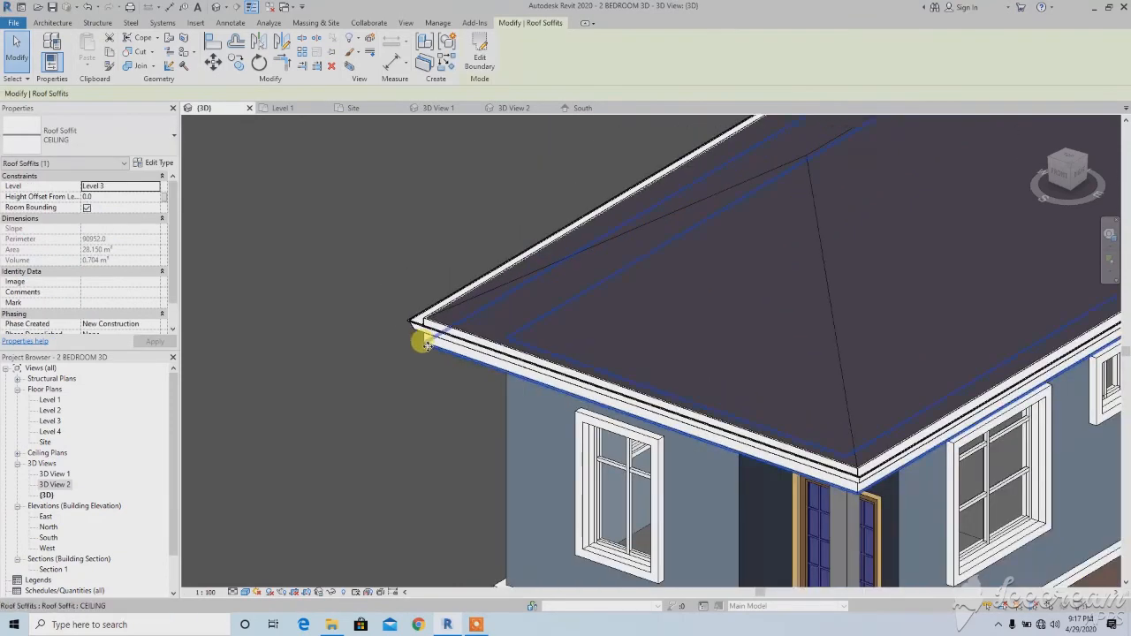
left_click(160, 166)
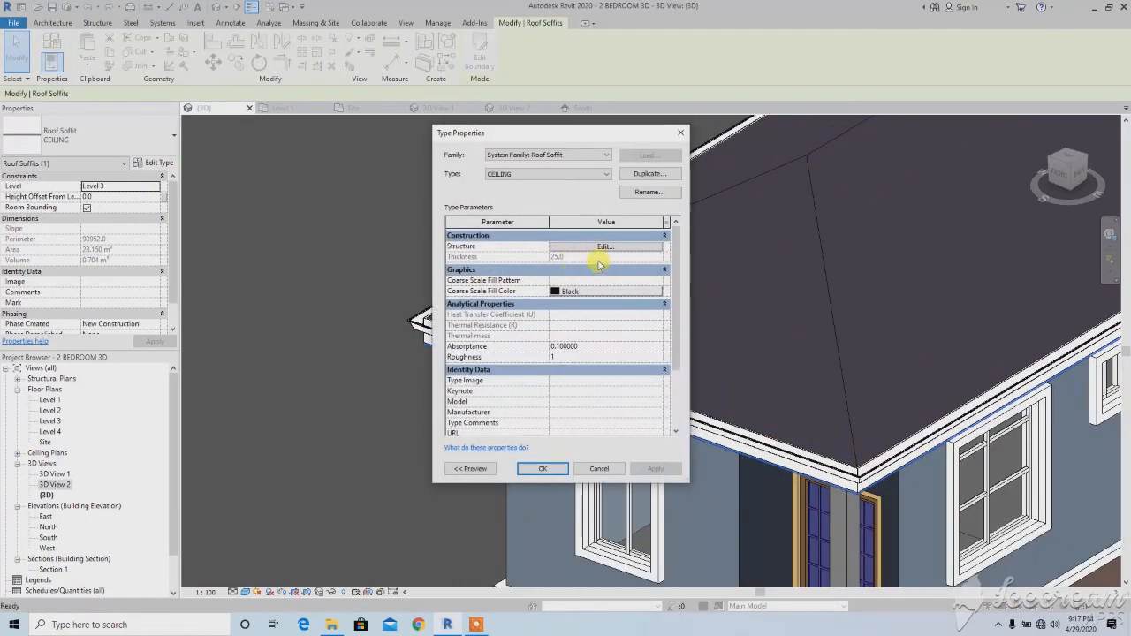
left_click(598, 248)
left_click(530, 271)
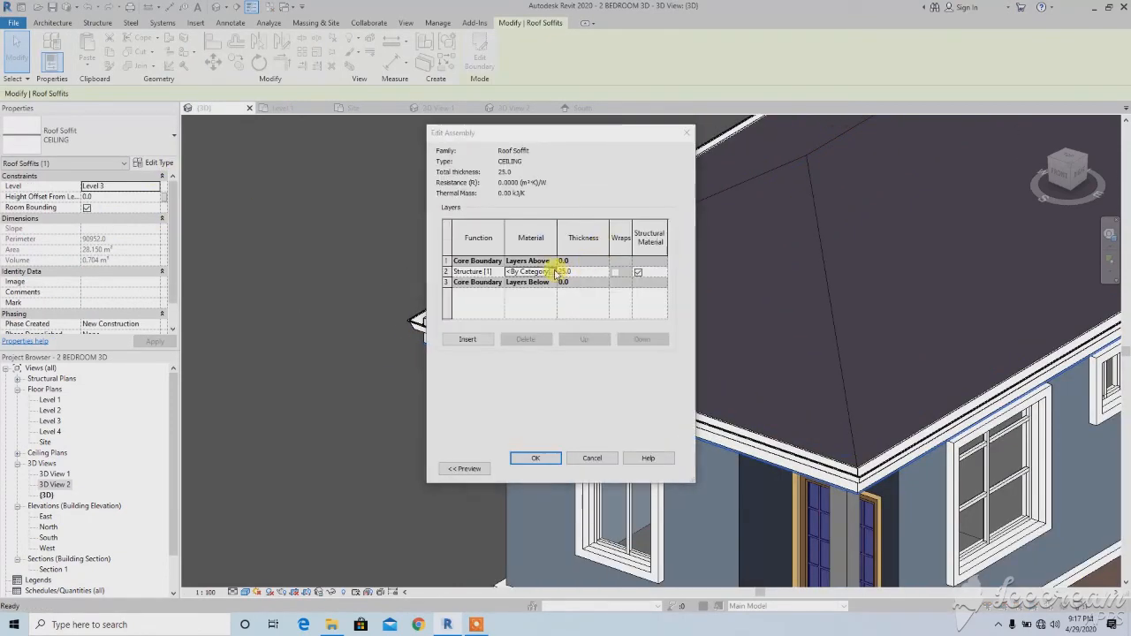
left_click(553, 271)
left_click(459, 372)
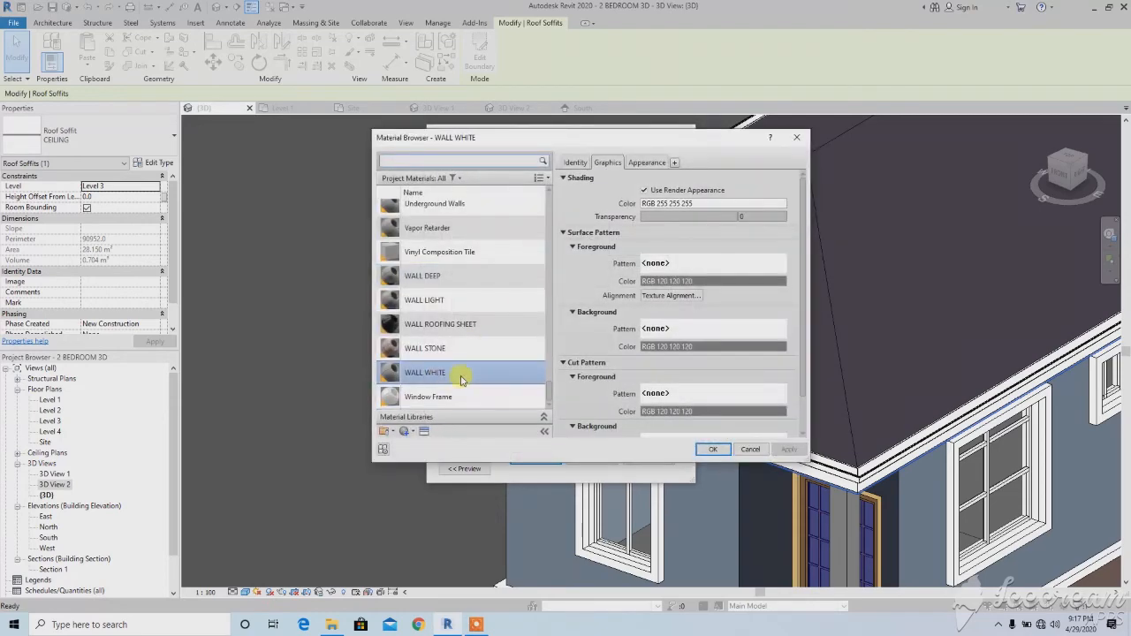
left_click(714, 448)
left_click(541, 458)
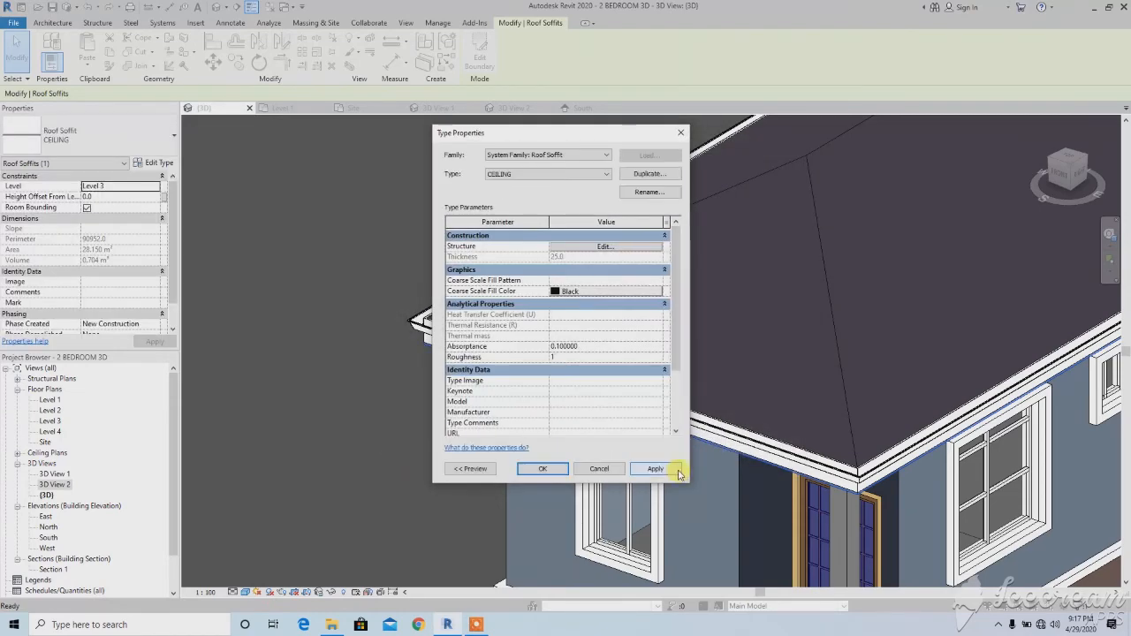
left_click(654, 468)
left_click(429, 405)
Set the entrance column extrusion's material to WALL WHITE through in-place editing and finish the model.
scroll(495, 404, "down", 6)
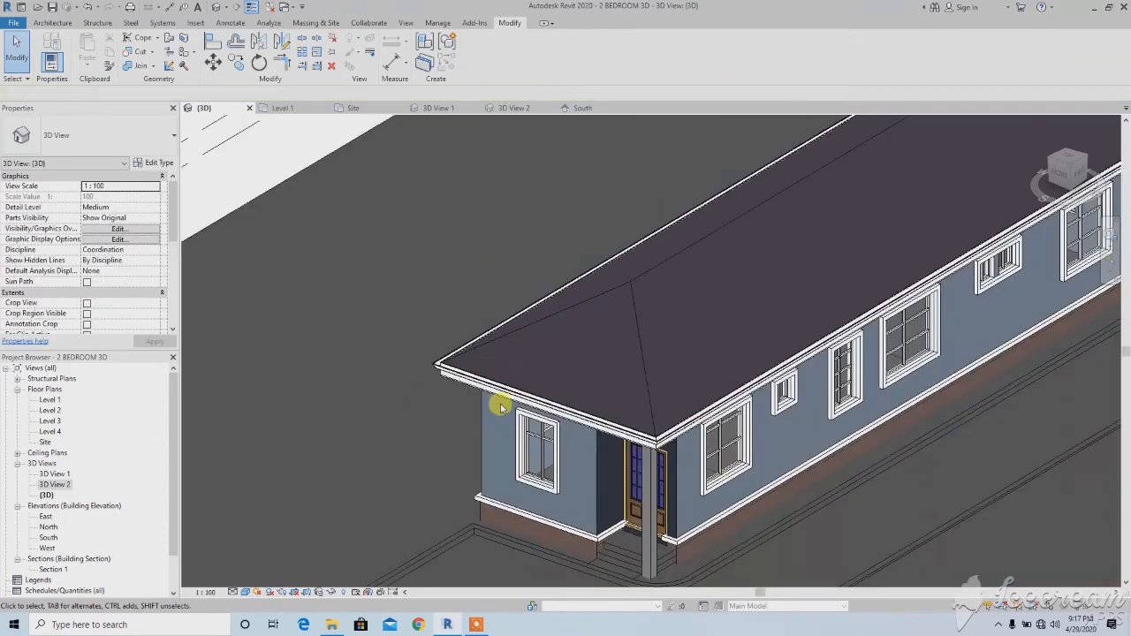
mouse_move(516, 439)
middle_mouse_down("shift")
mouse_move(510, 430)
mouse_move(499, 445)
middle_mouse_up("shift")
left_click(522, 466)
scroll(575, 456, "up", 4)
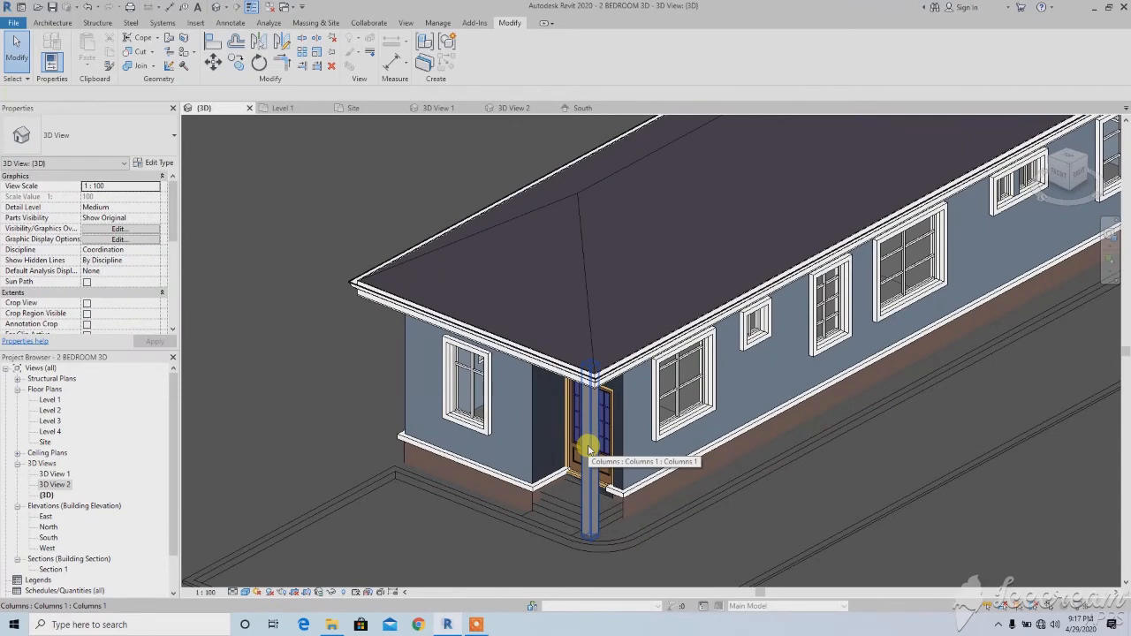
double_click(588, 449)
scroll(560, 384, "down", 3)
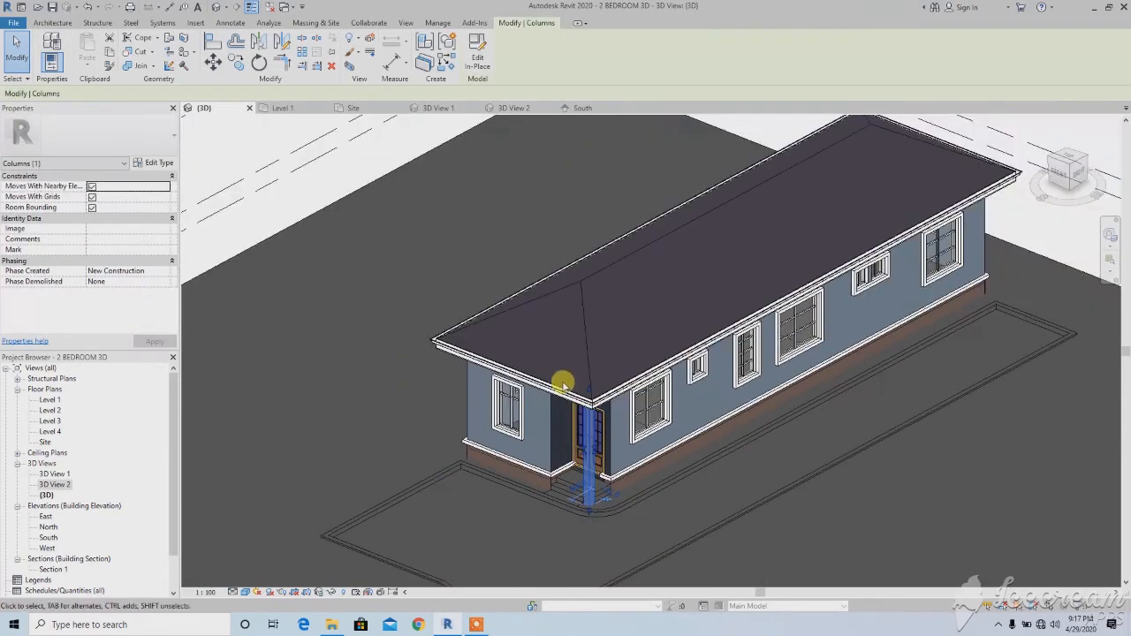
scroll(554, 315, "up", 2)
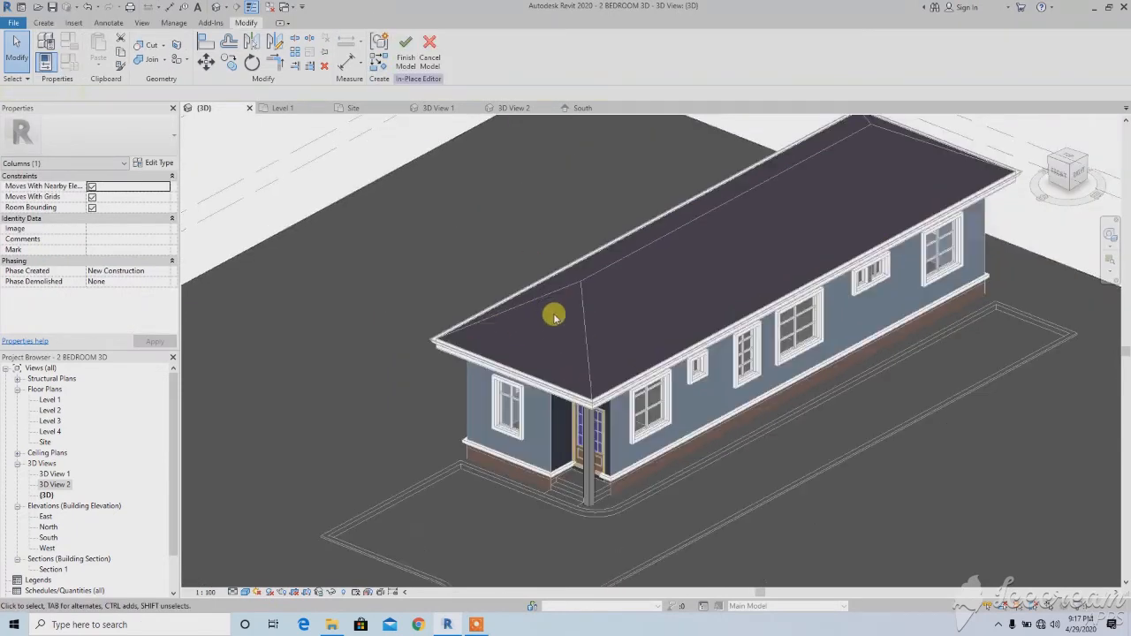
left_click(591, 429)
left_click(162, 261)
left_click(169, 261)
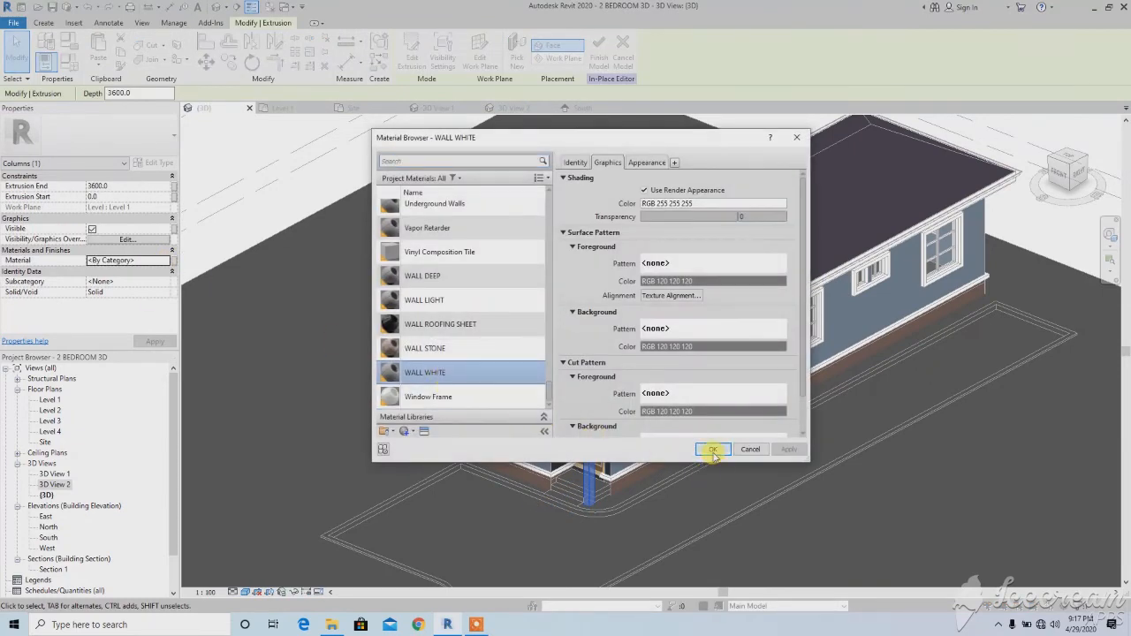
left_click(712, 451)
left_click(474, 500)
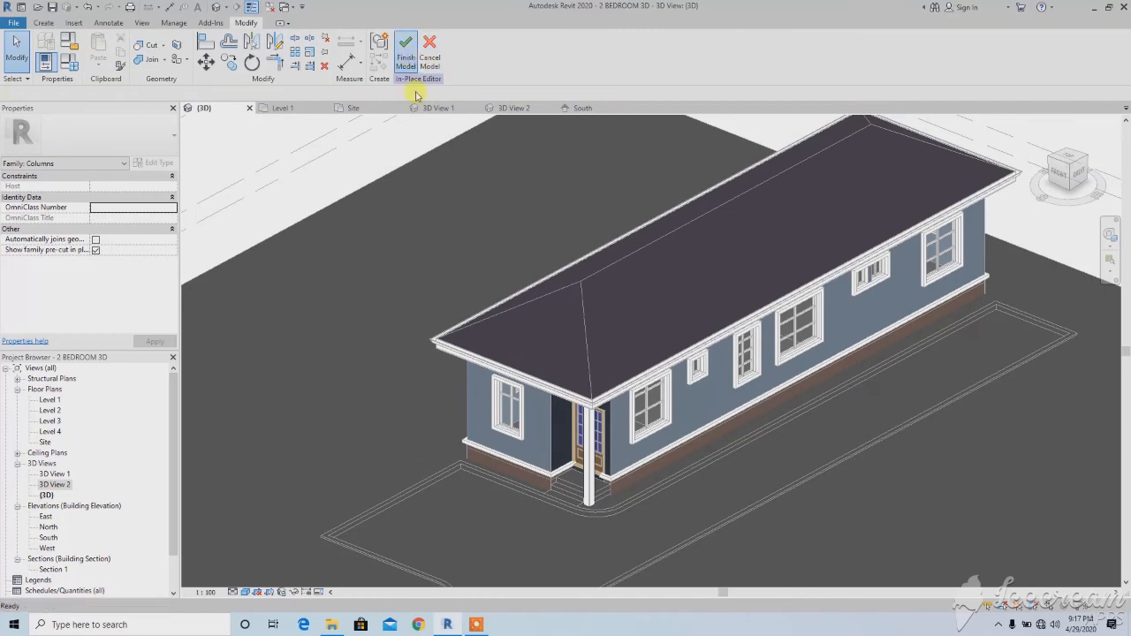
left_click(406, 55)
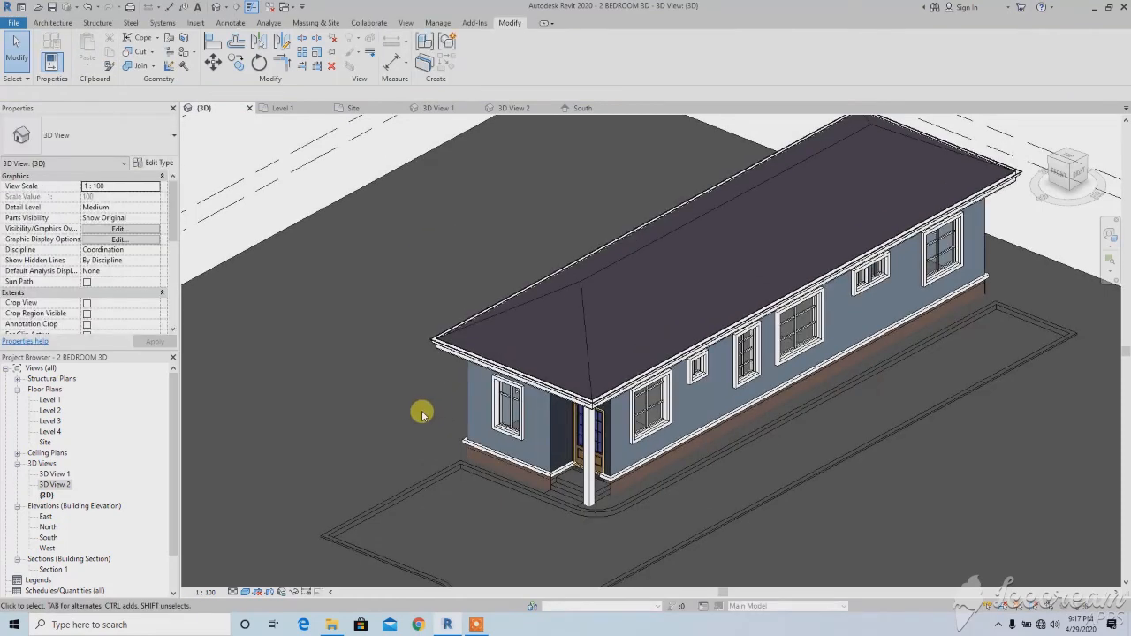
Check the type properties of the curtain wall window beside the entrance for a material setting.
middle_click_drag(439, 397, 501, 477, "shift")
scroll(501, 477, "down", 3)
scroll(537, 467, "up", 2)
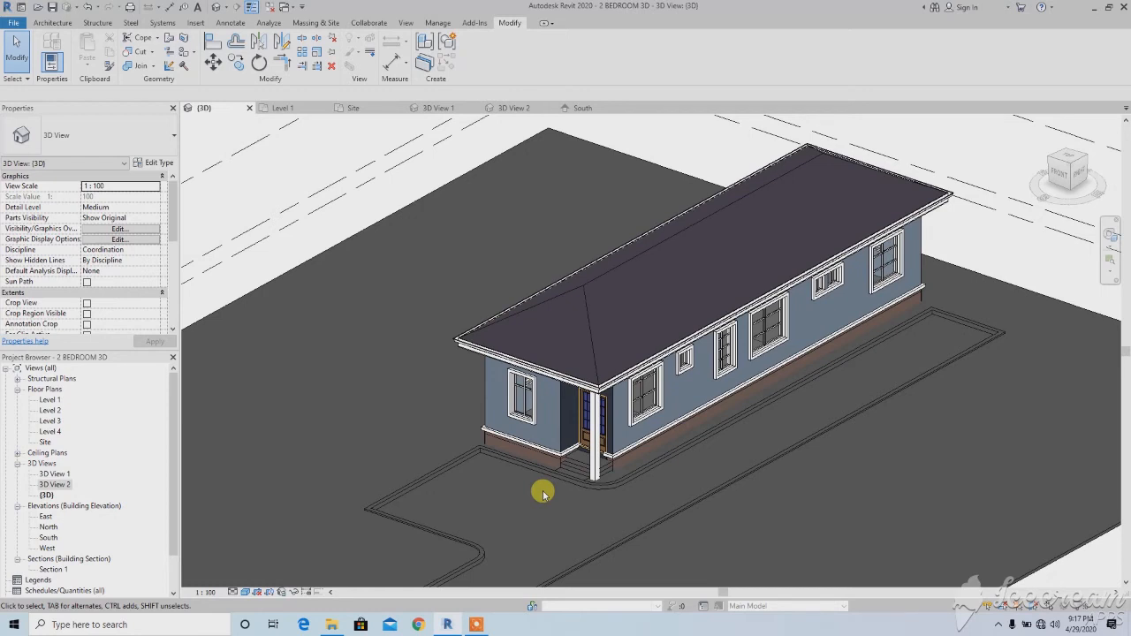
scroll(664, 385, "up", 5)
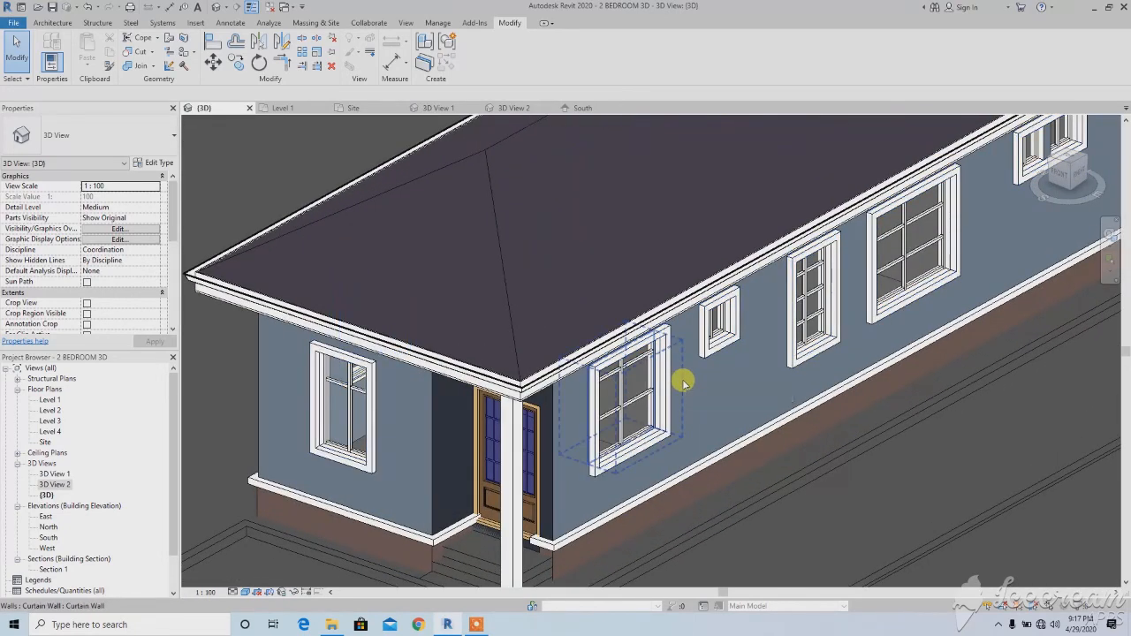
left_click(665, 379)
scroll(518, 362, "down", 1)
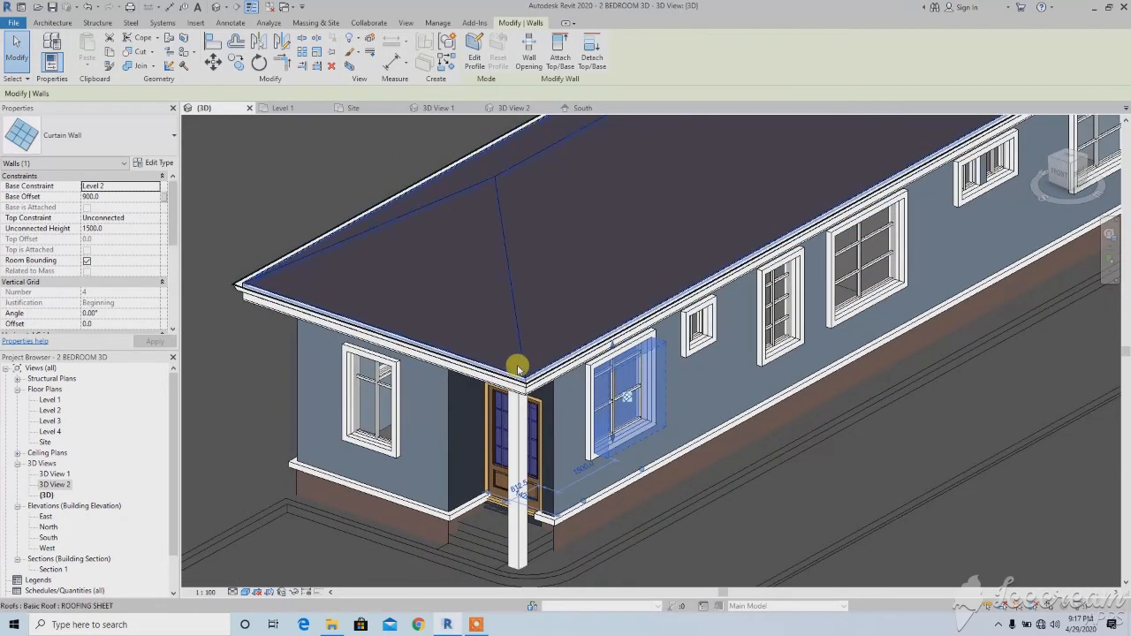
left_click(152, 164)
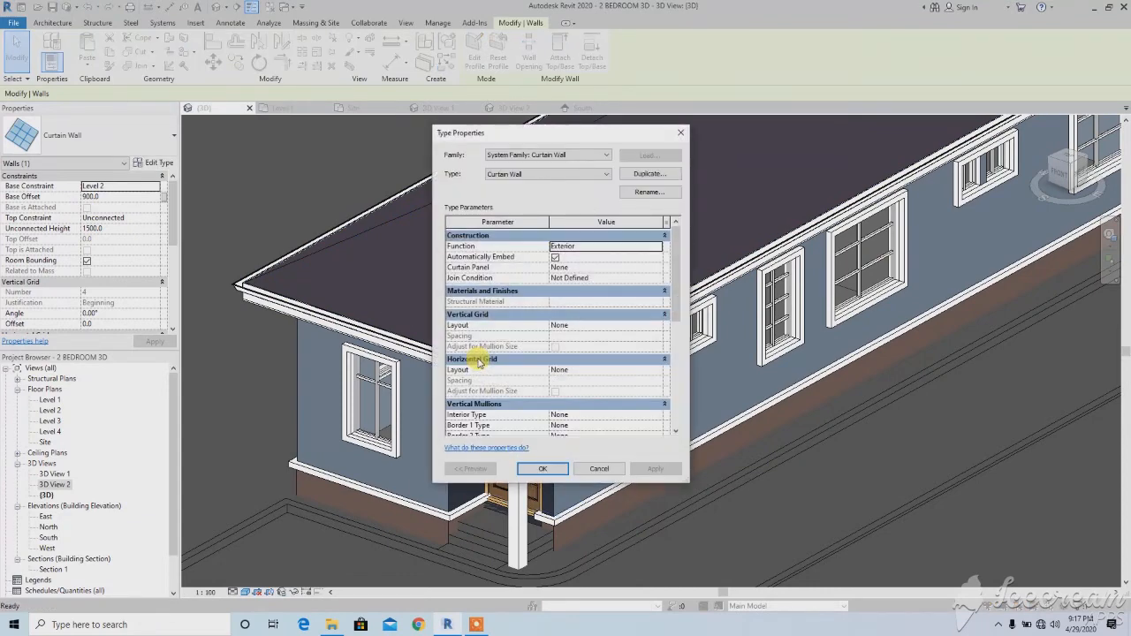
left_click(680, 133)
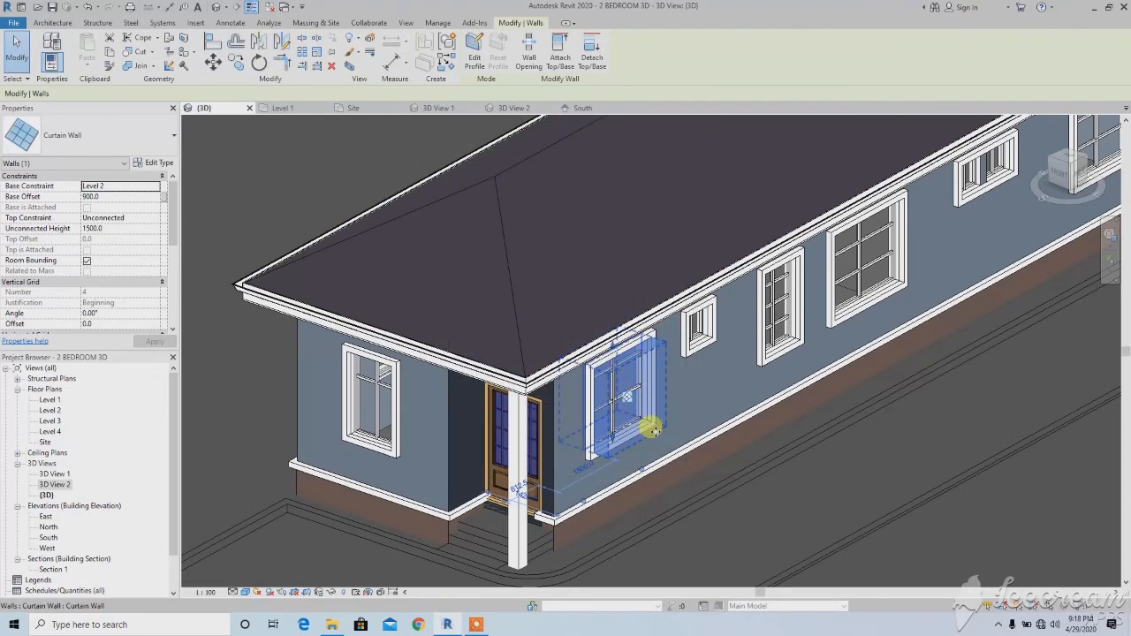
Select all panels hosted by the curtain wall window and open the appearance settings of the Glazed type's Glass material.
right_click(667, 387)
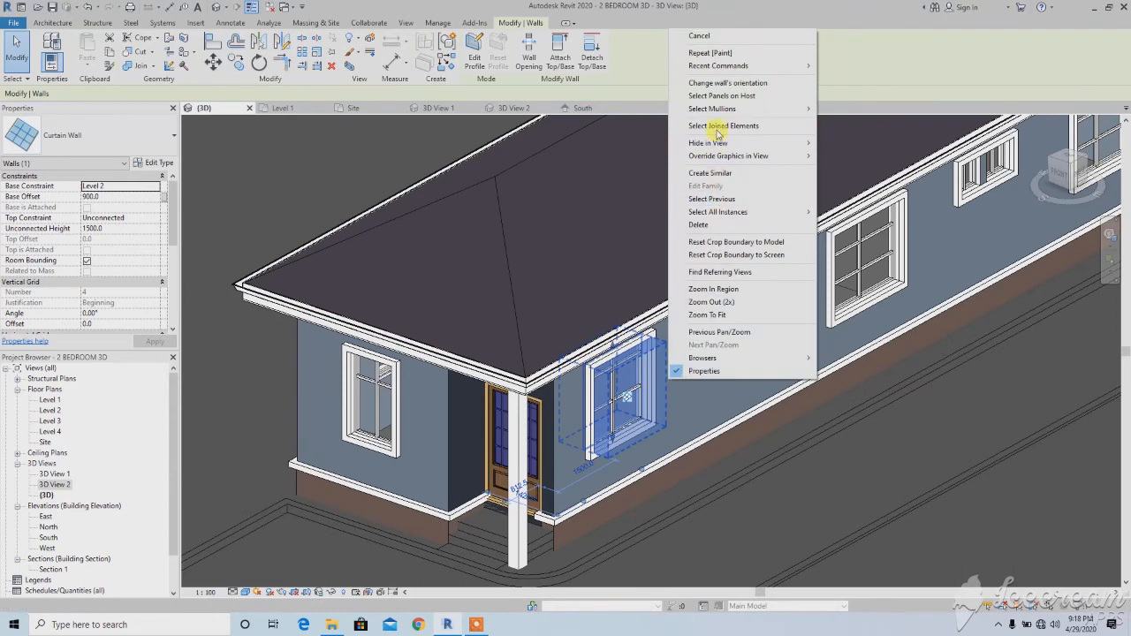
left_click(718, 95)
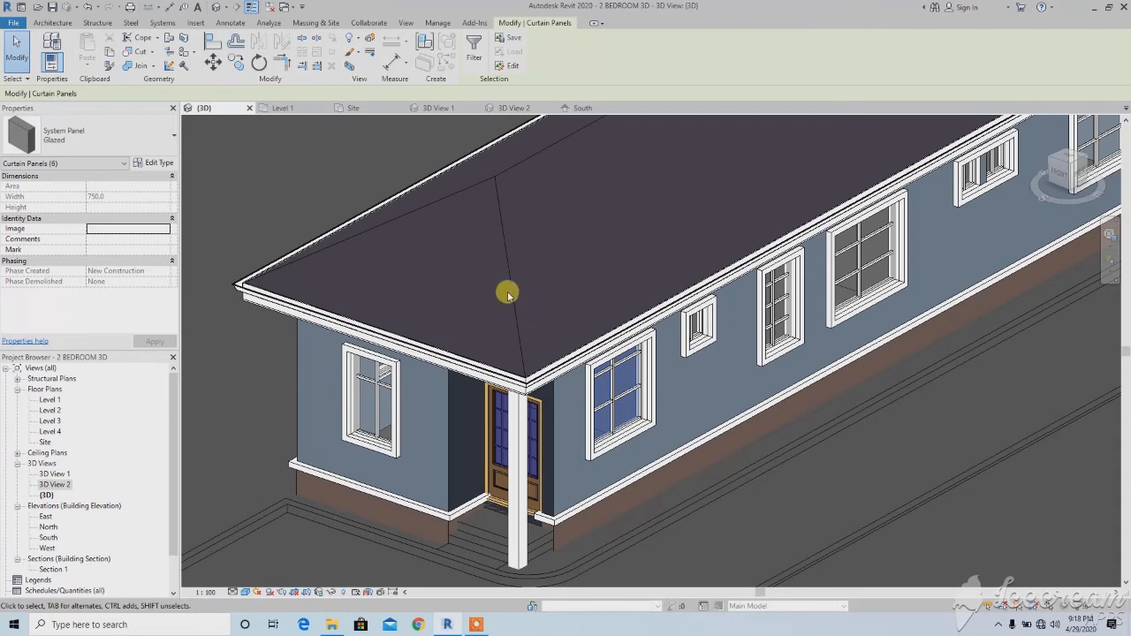
left_click(157, 163)
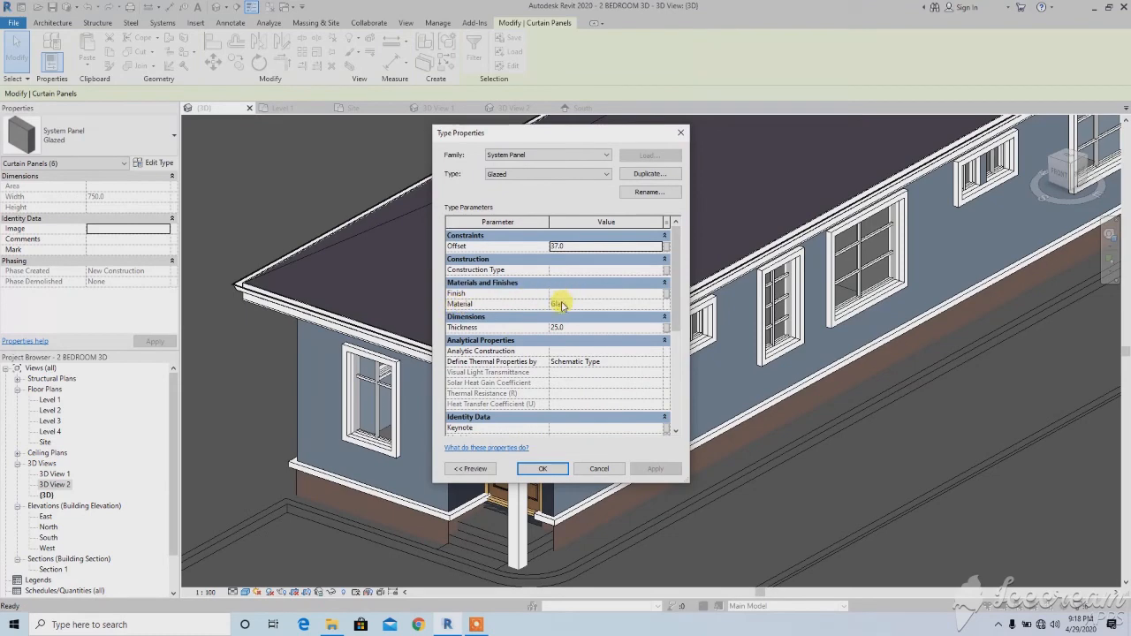
left_click(646, 305)
left_click(661, 304)
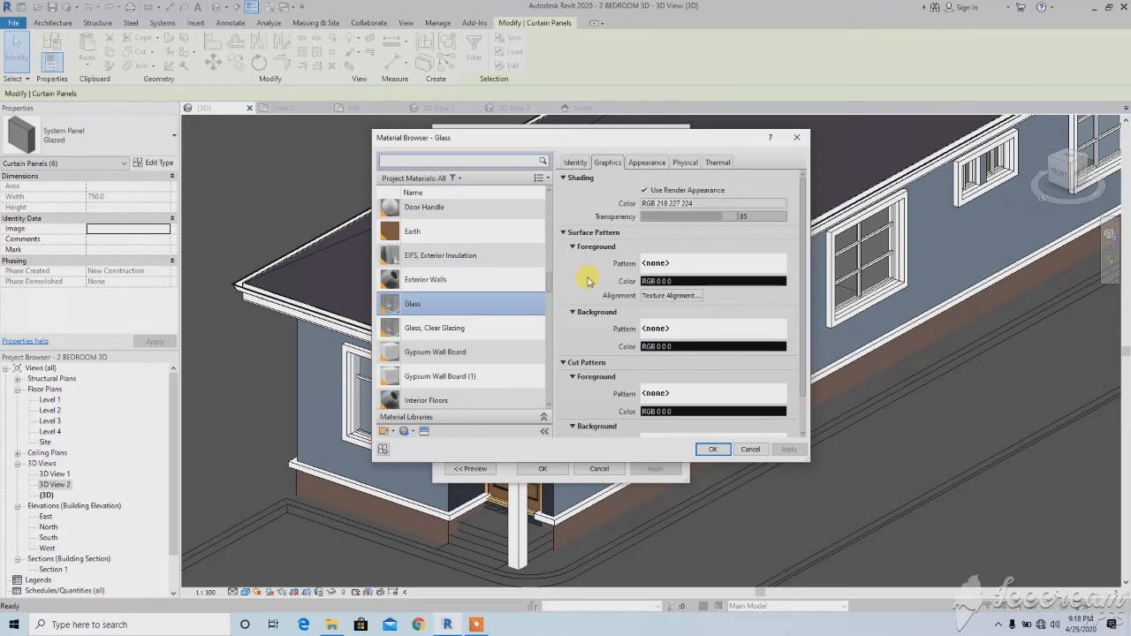
left_click(646, 163)
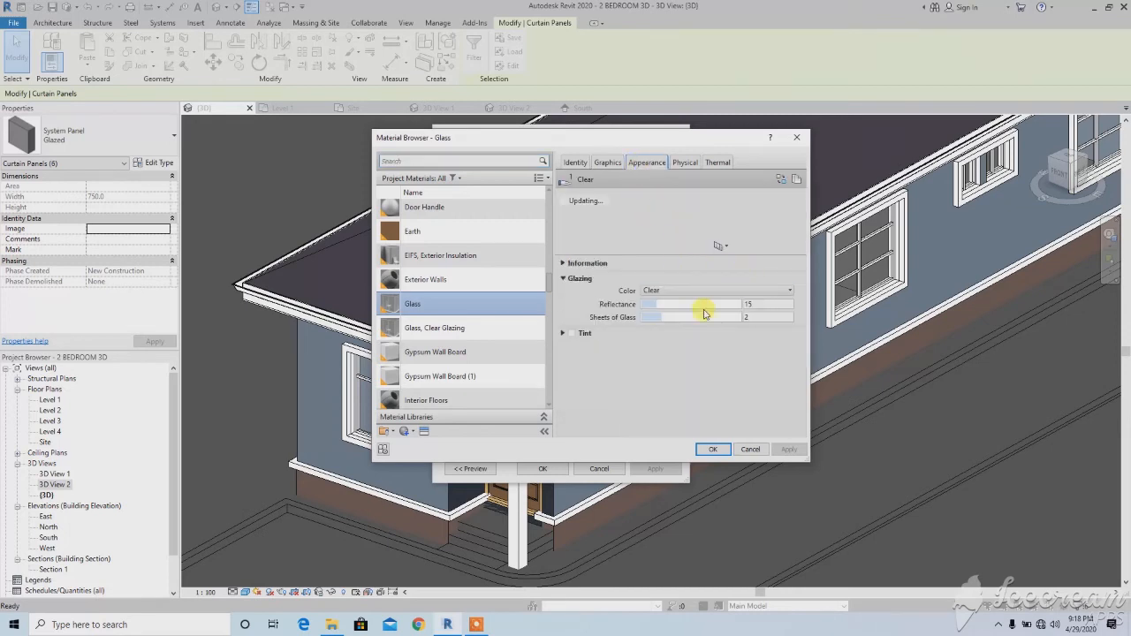
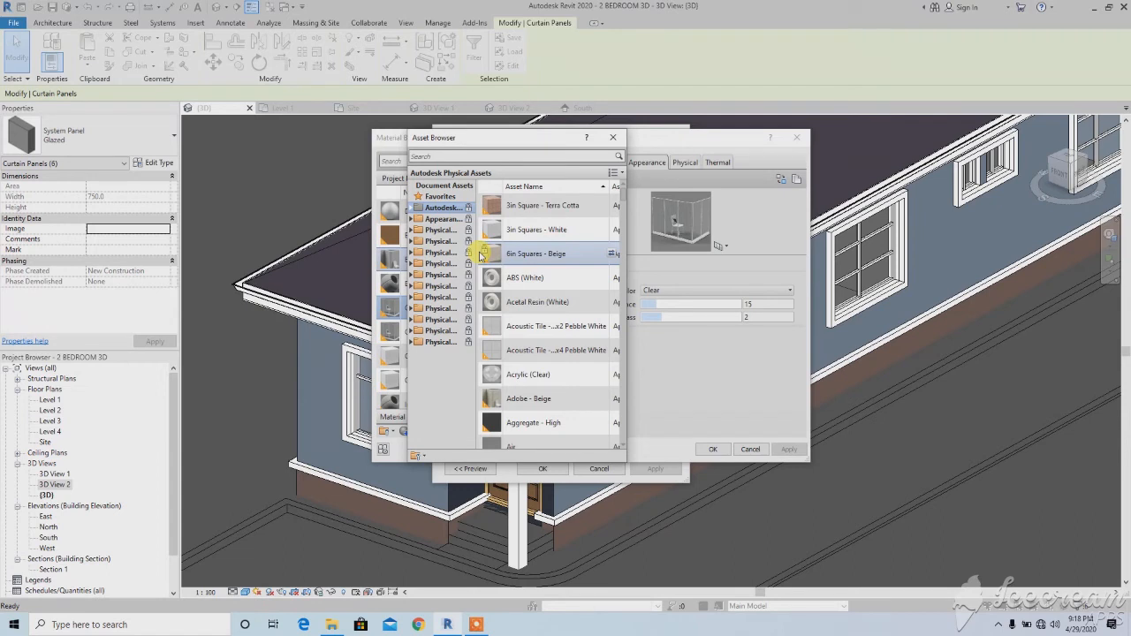
Replace the Glass material's appearance with the Cool Tint mirror asset and apply it to the Glazed panel type.
left_click(430, 157)
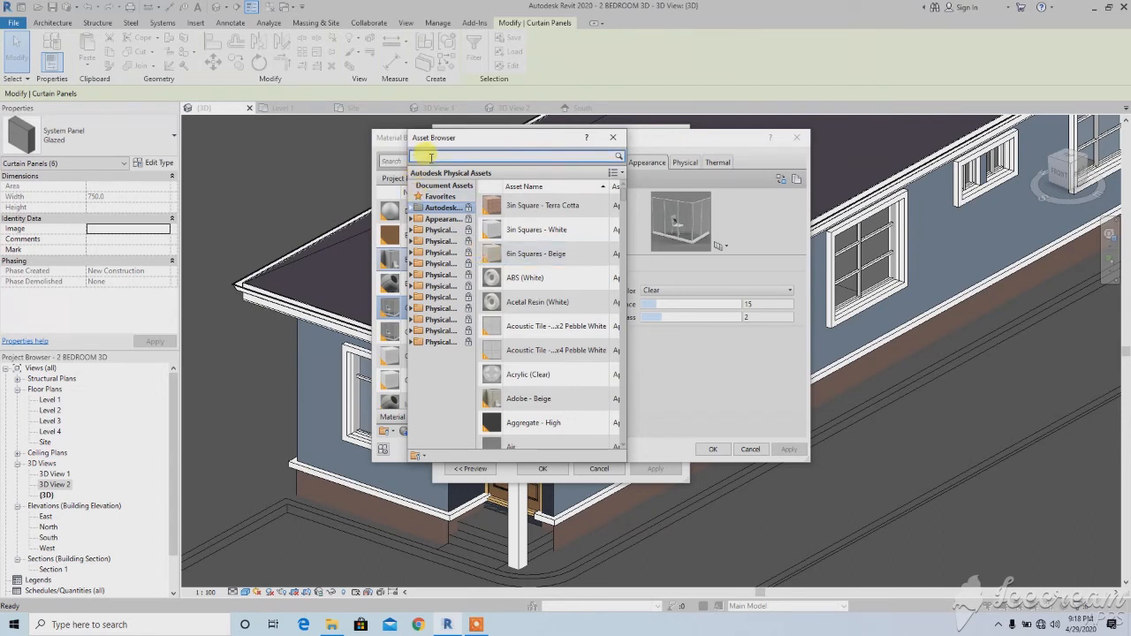
type("MIRROR")
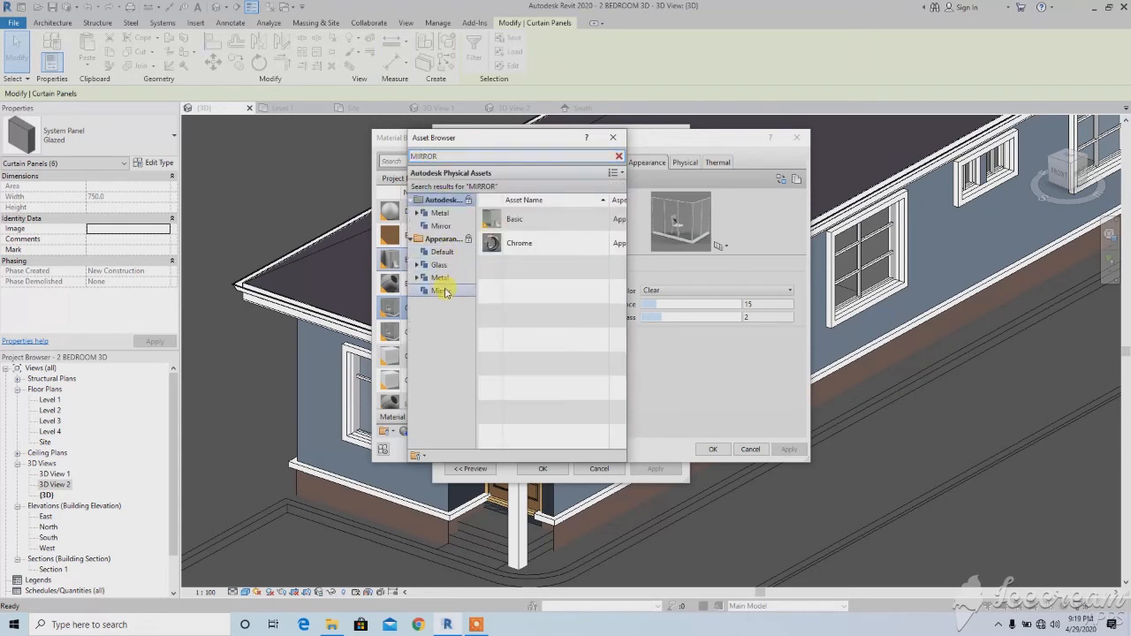
left_click(442, 291)
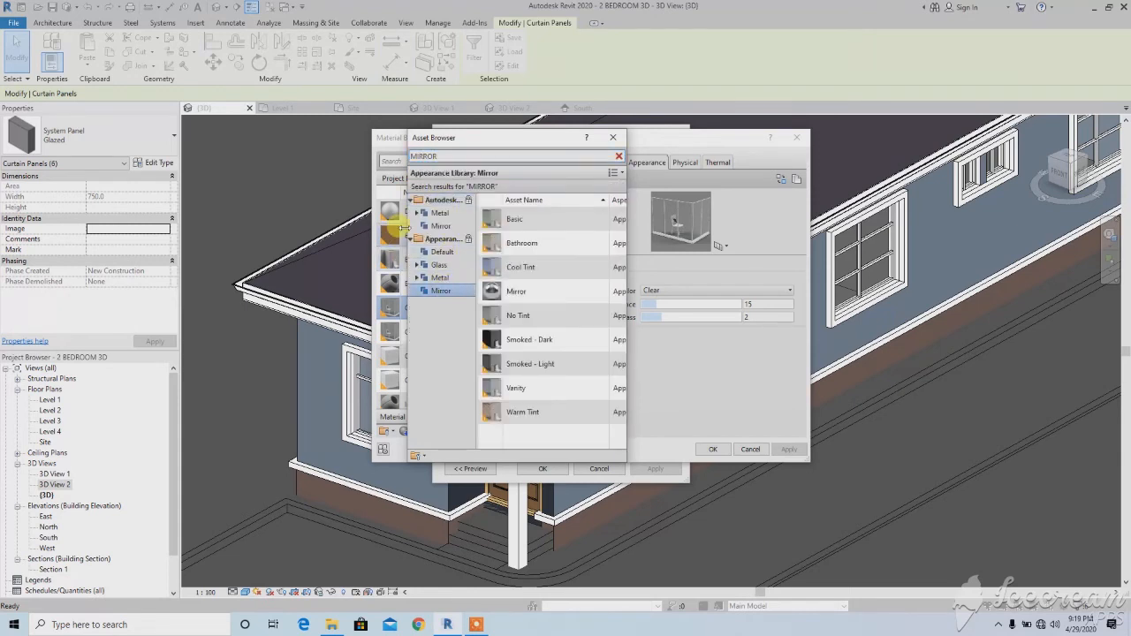
double_click(515, 267)
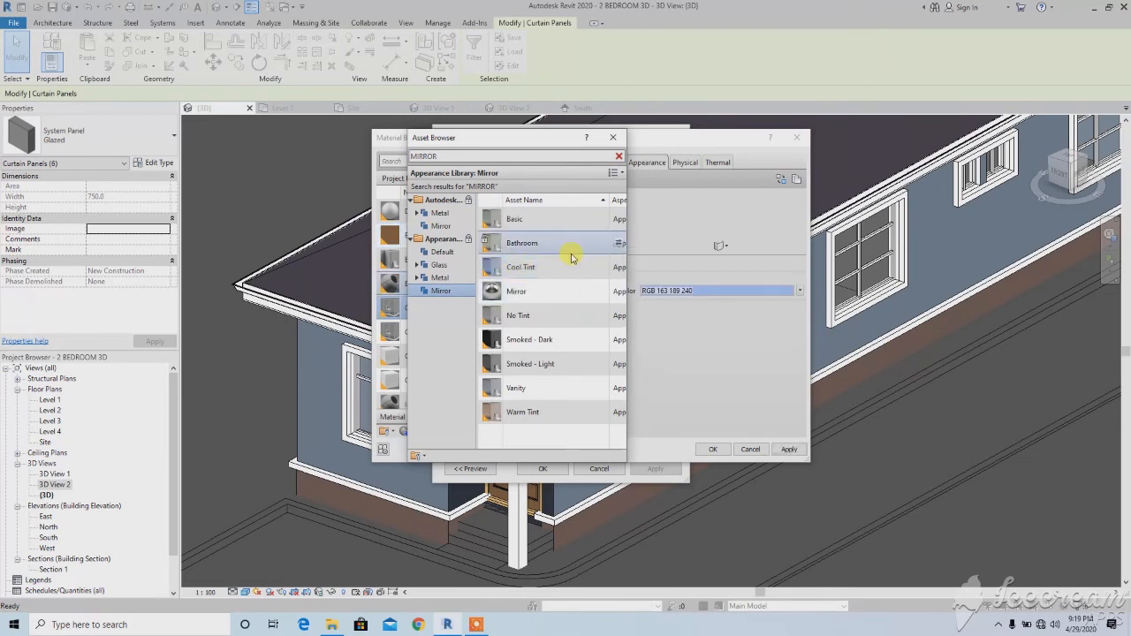
left_click(614, 140)
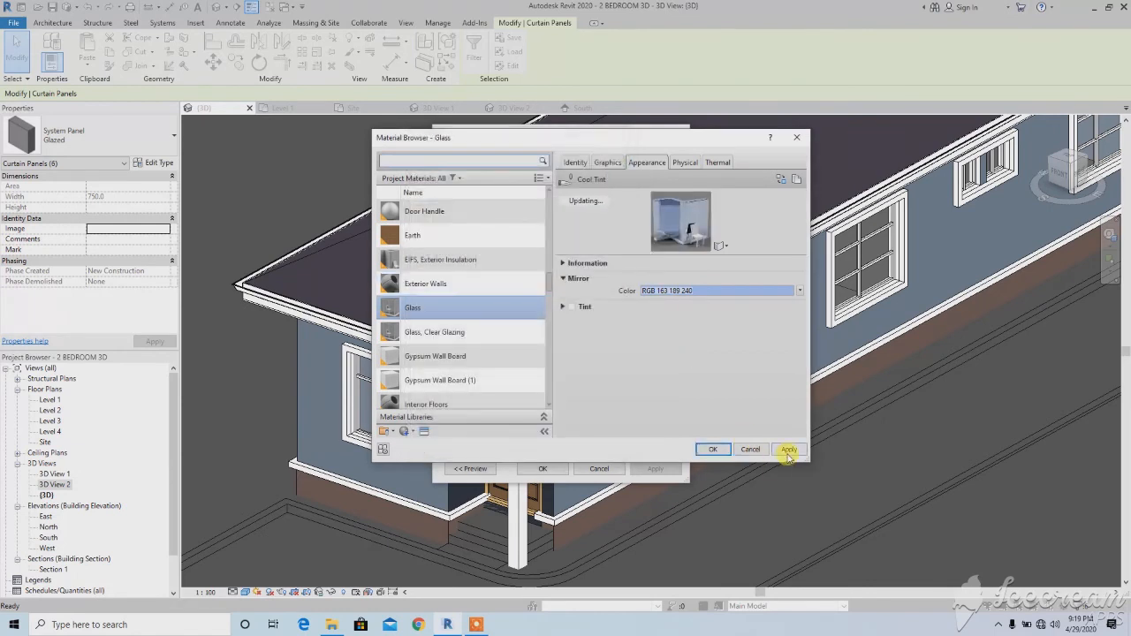
left_click(713, 449)
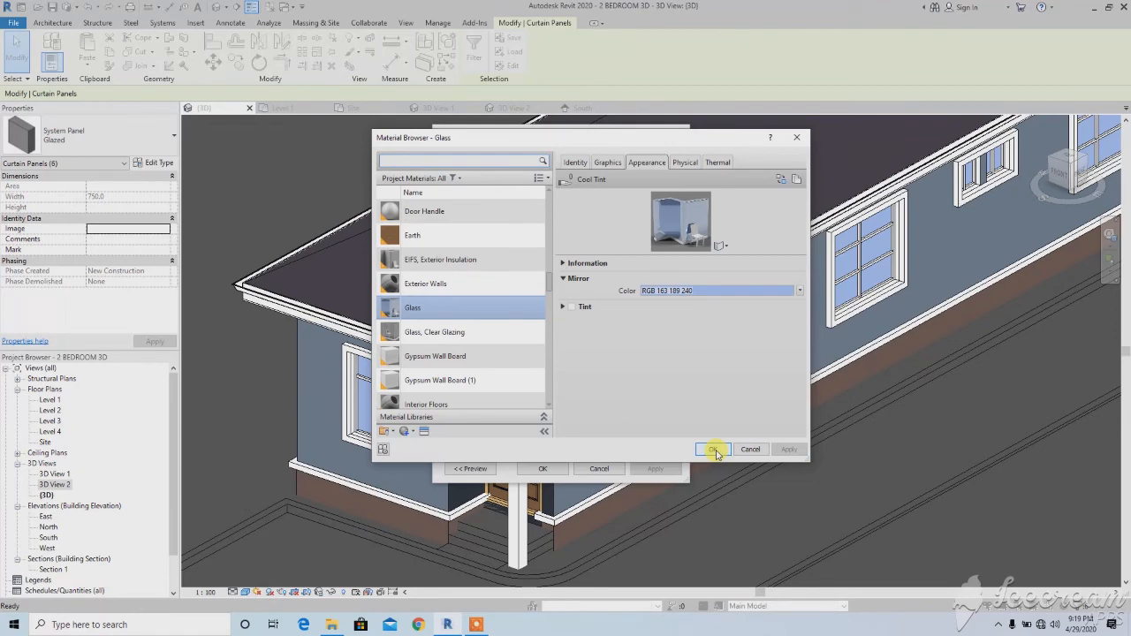
left_click(715, 451)
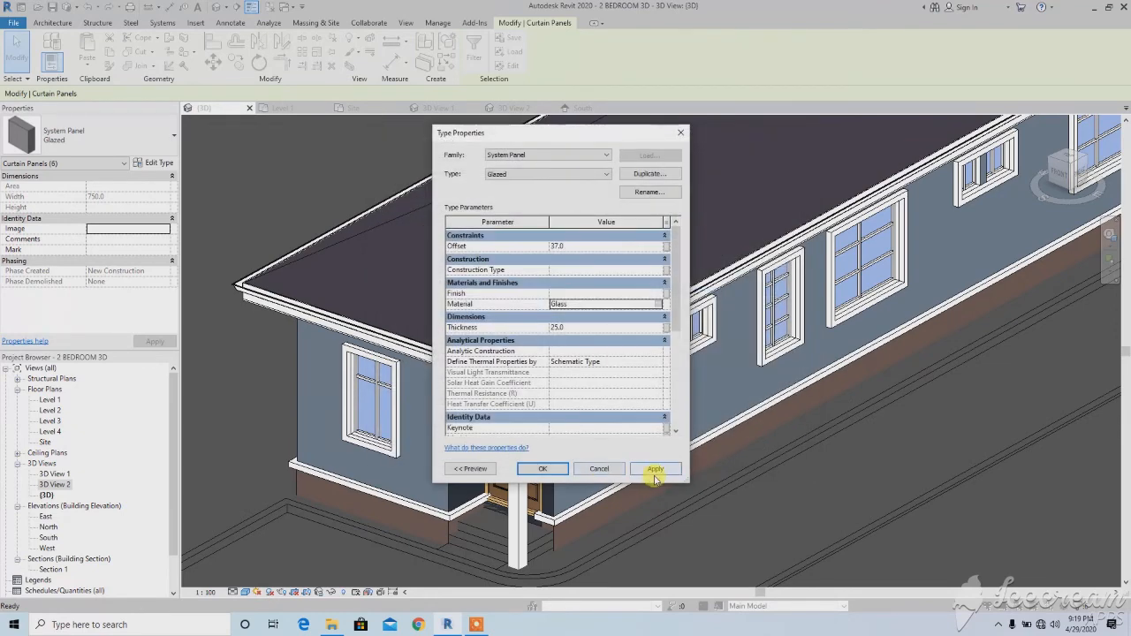
left_click(539, 469)
Examine the window glass along the front and side walls of the house.
scroll(508, 393, "down", 4)
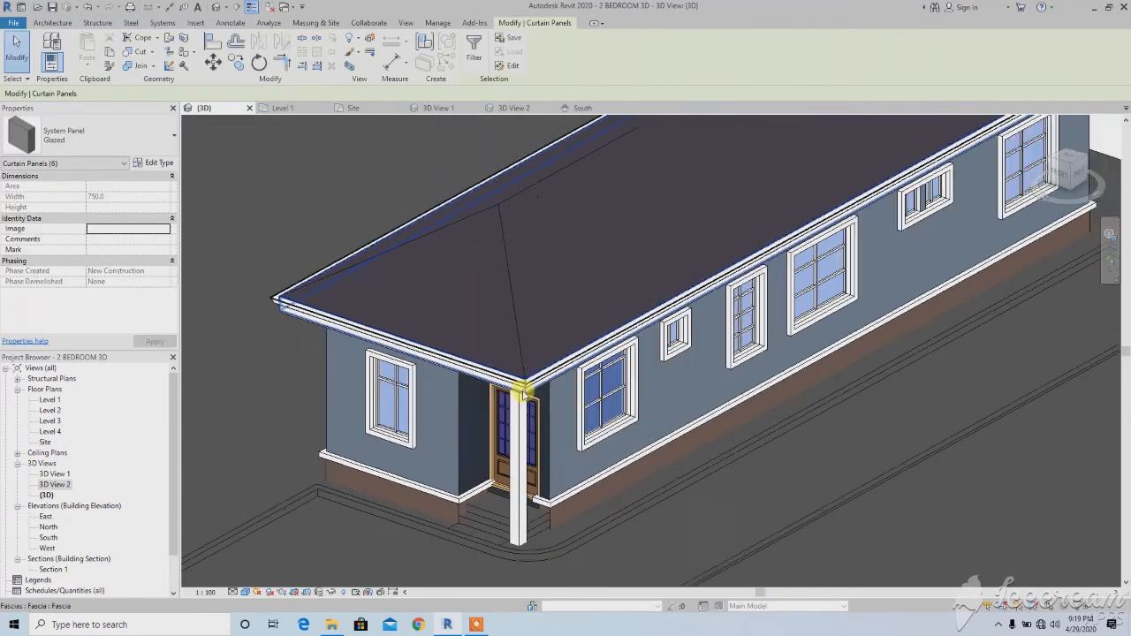
left_click(307, 384)
scroll(404, 379, "up", 3)
scroll(400, 385, "down", 4)
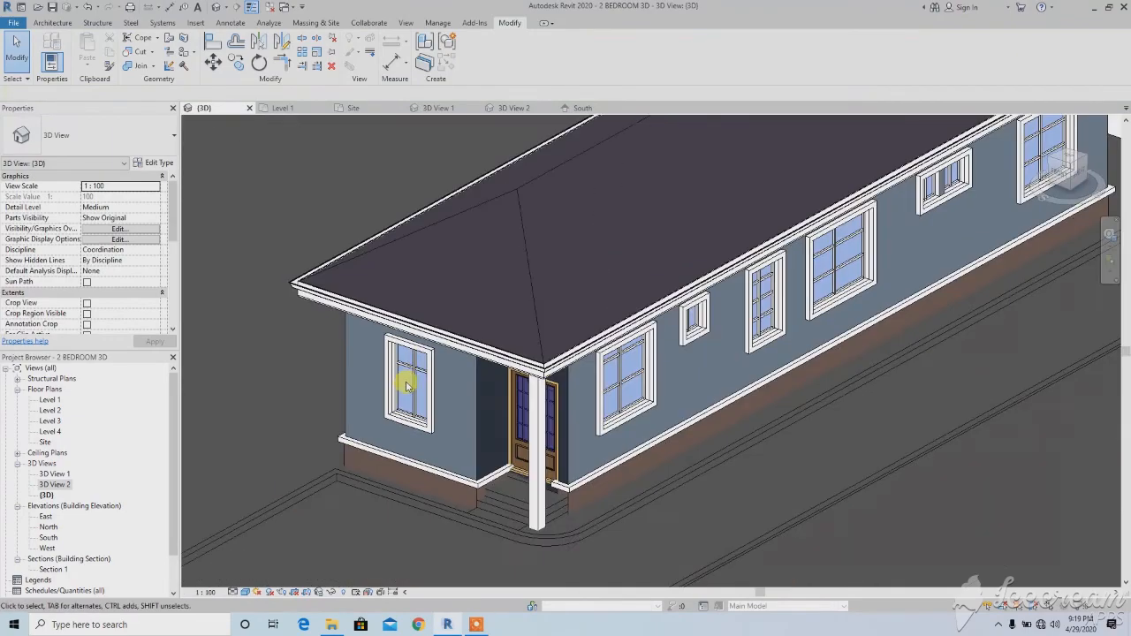
scroll(467, 398, "down", 2)
scroll(543, 433, "up", 5)
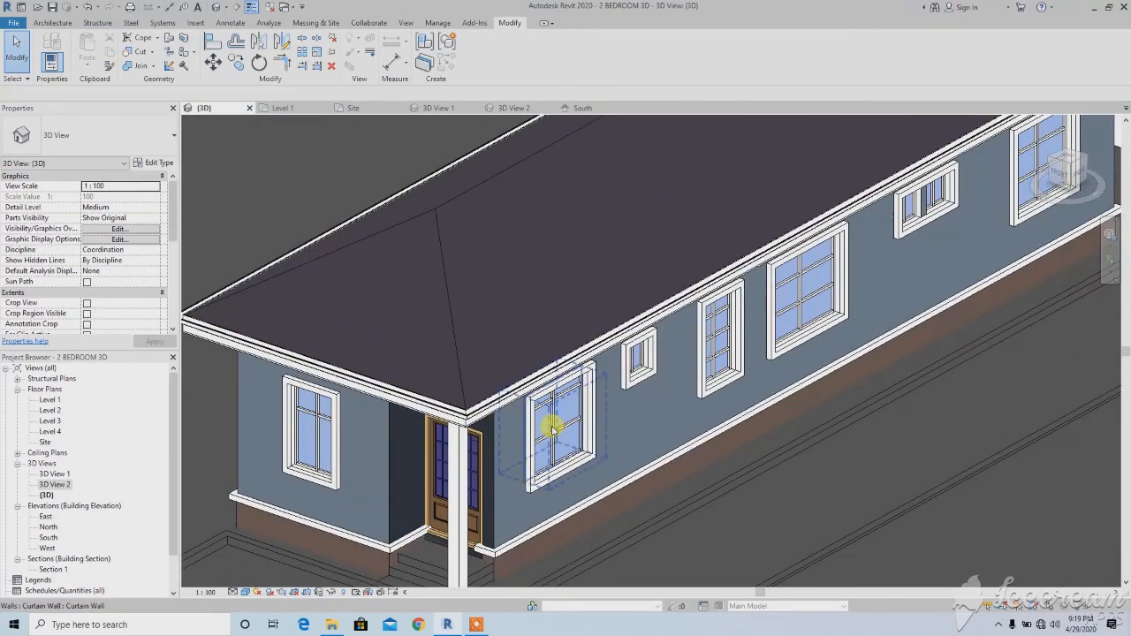
scroll(561, 424, "down", 5)
middle_click_drag(543, 392, 497, 441, "shift")
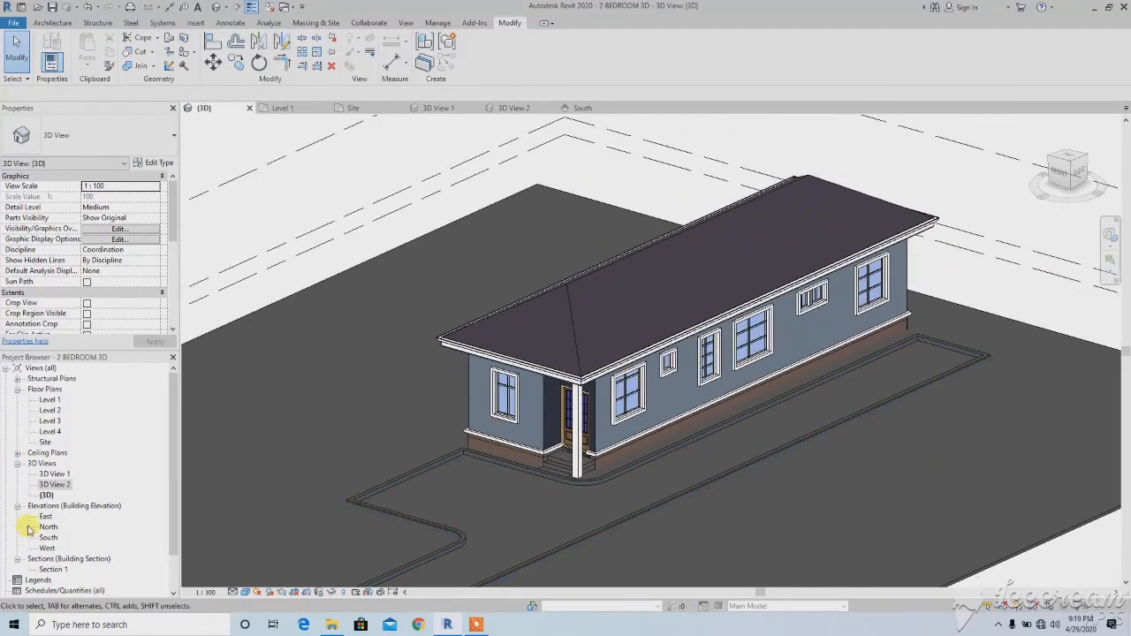
Save the project and render the 3D View 1 perspective at Draft quality, closing the rendering settings after viewing the image.
double_click(53, 473)
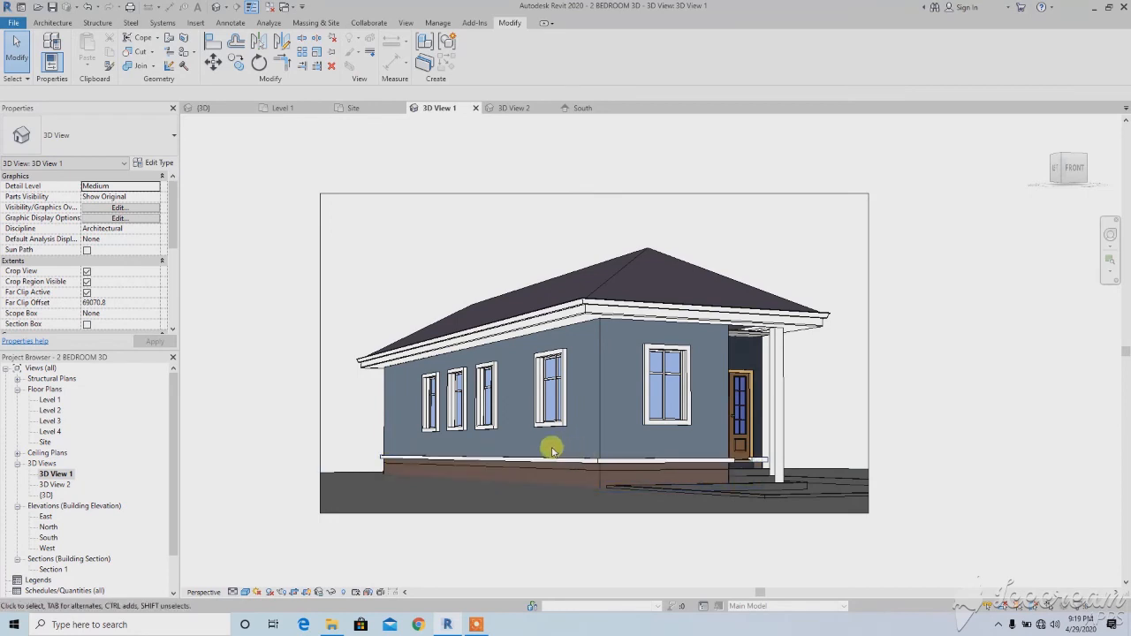
left_click(282, 591)
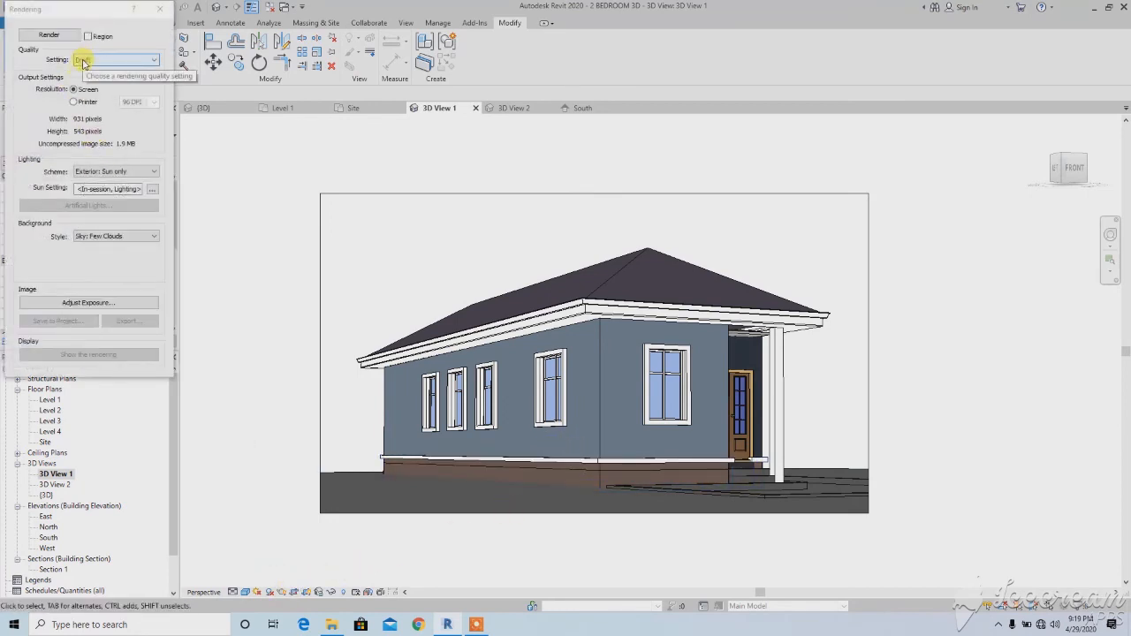
left_click_drag(84, 10, 86, 45)
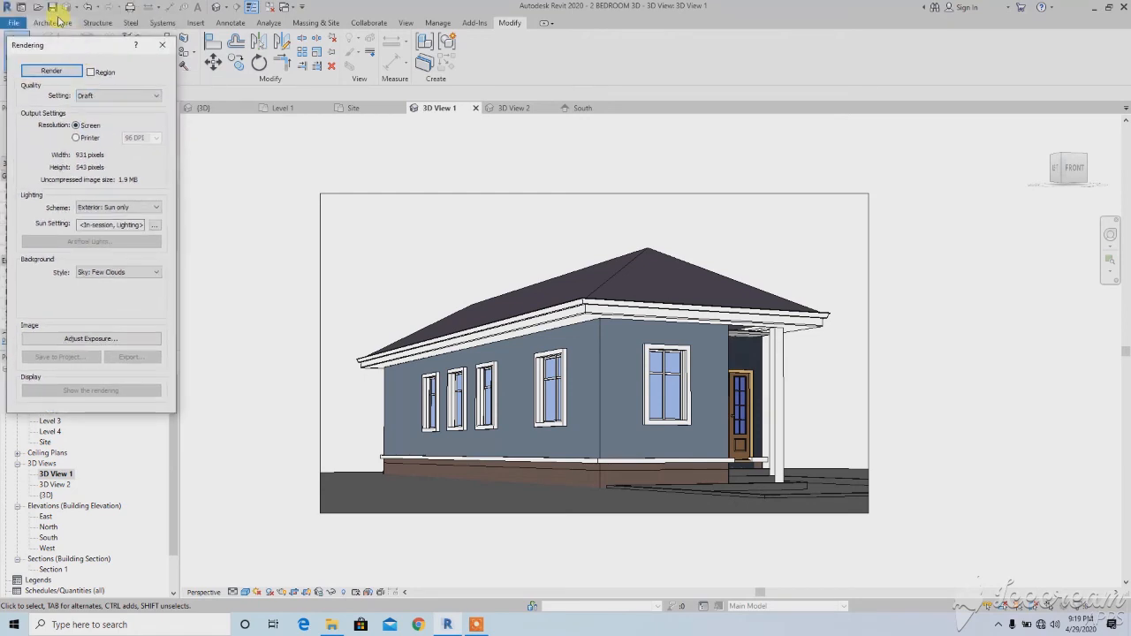
left_click(54, 11)
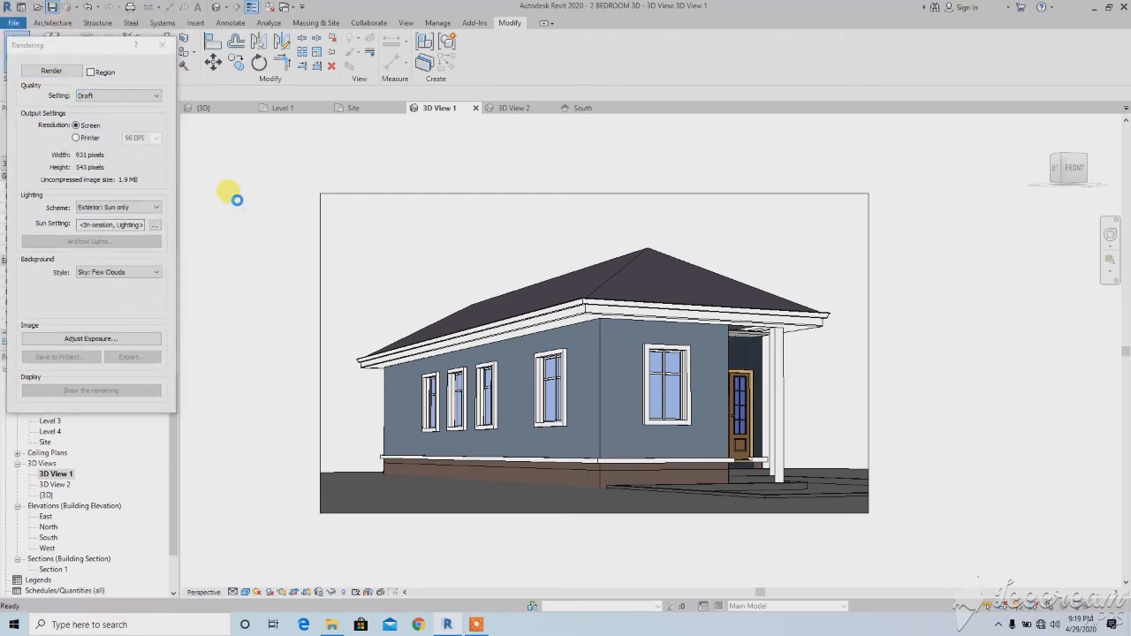
left_click(51, 70)
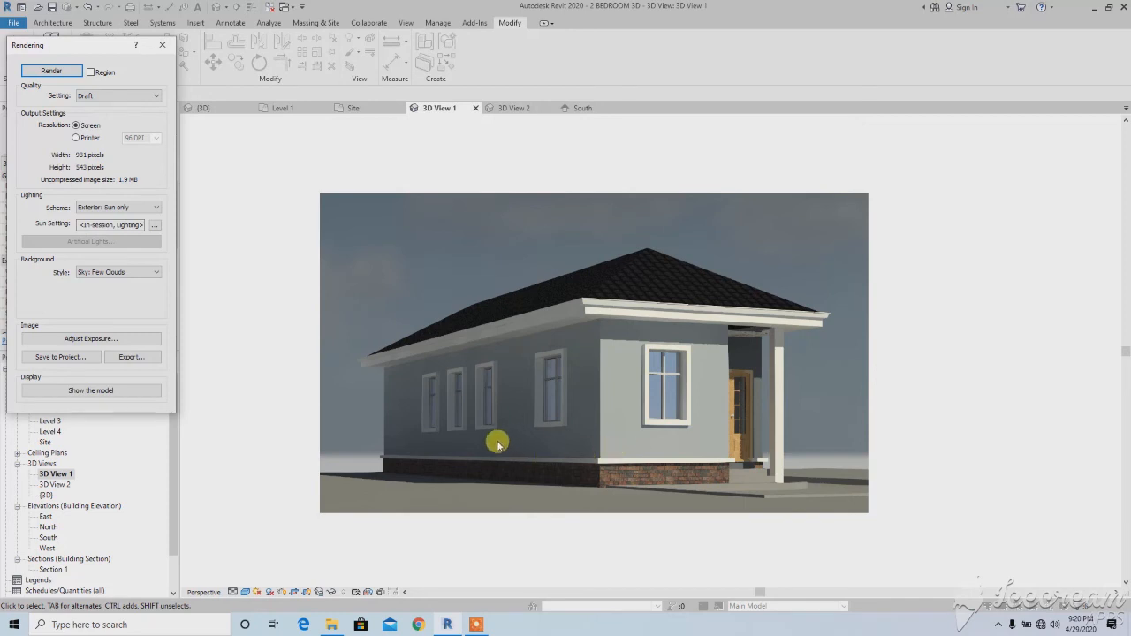
left_click(163, 45)
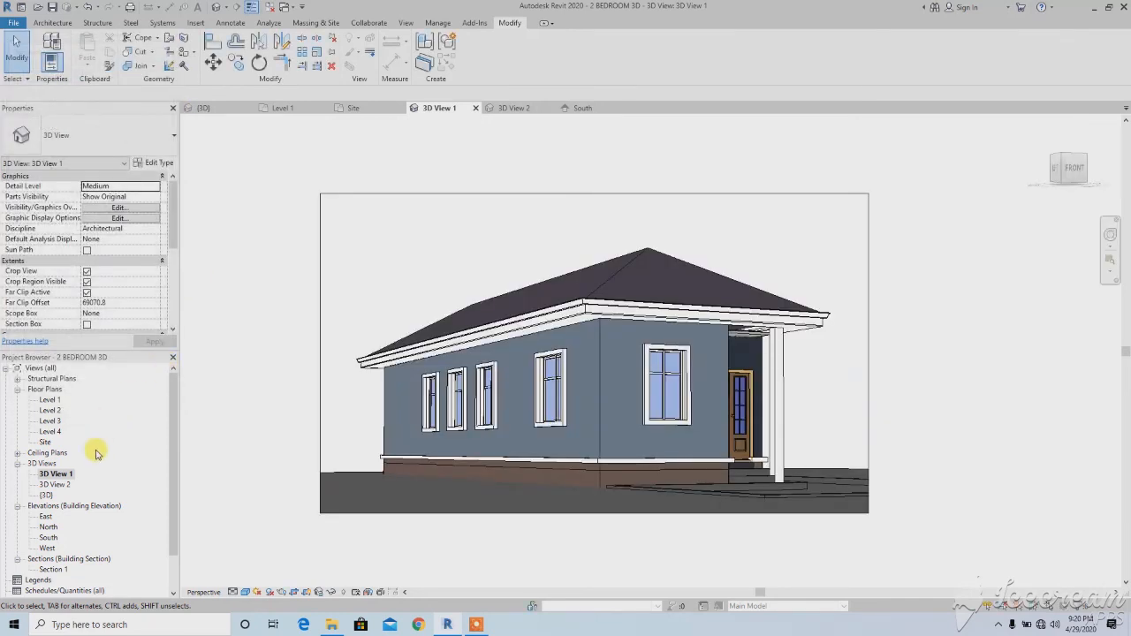
Render the 3D View 2 perspective at Draft quality and close the rendering settings after viewing the image.
double_click(60, 487)
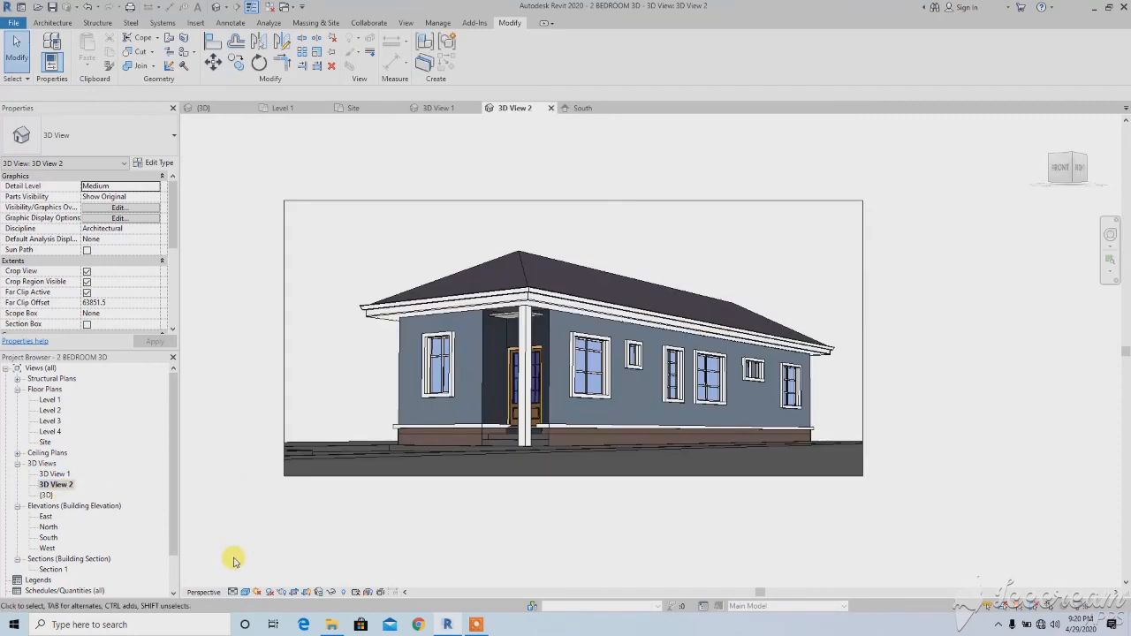
left_click(281, 594)
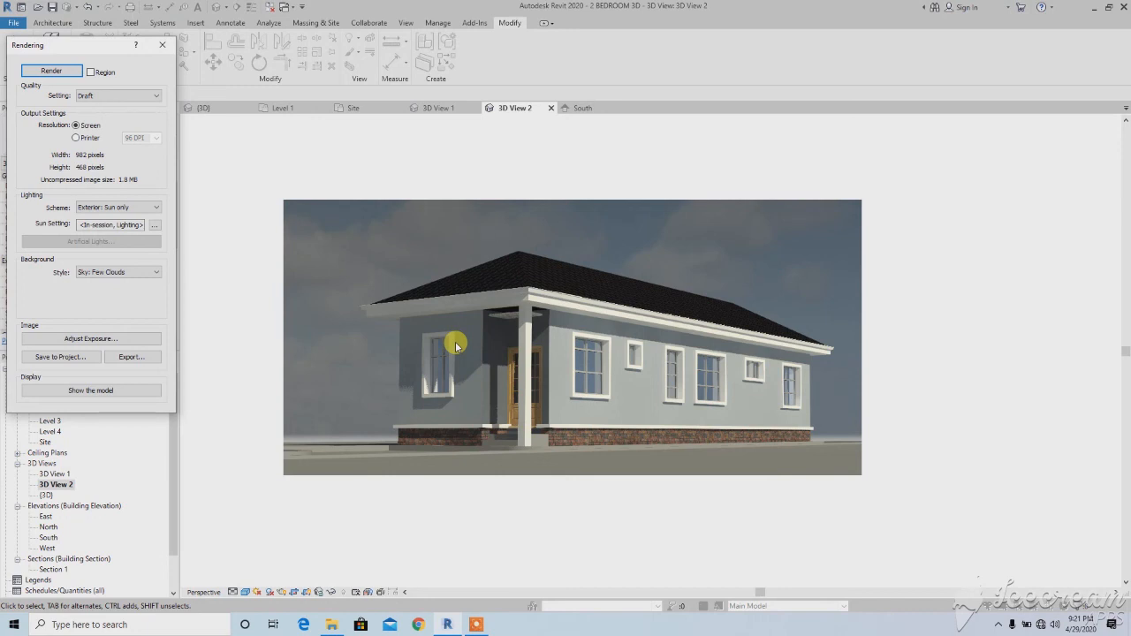
left_click(166, 50)
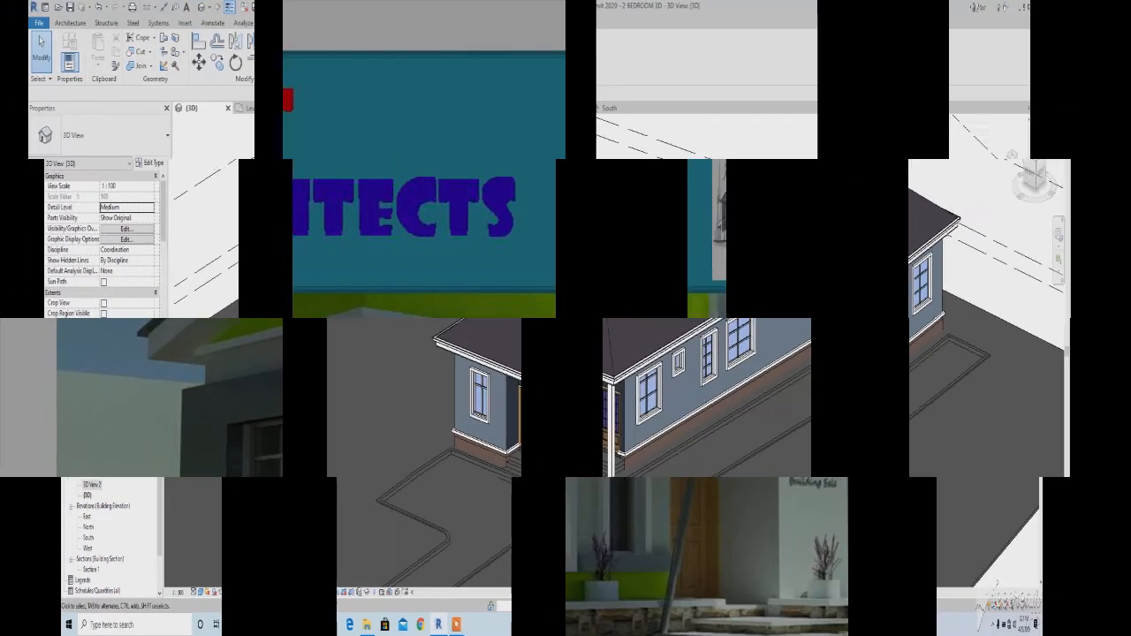